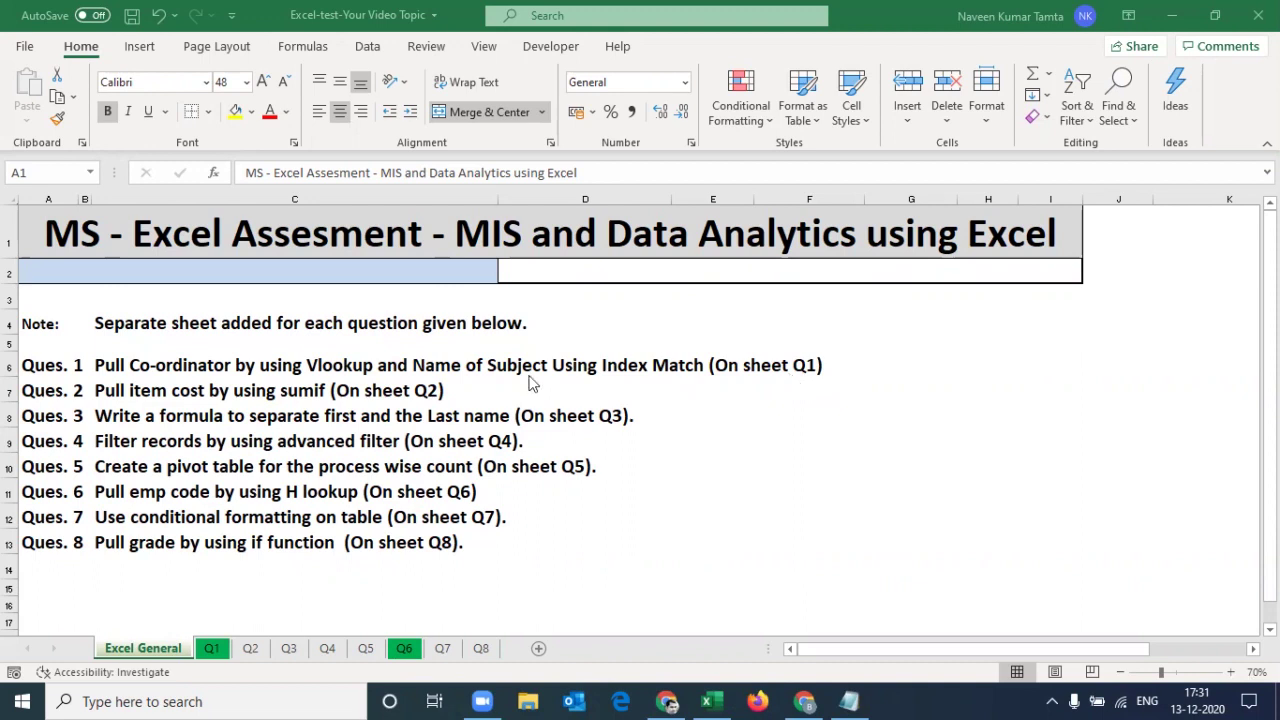
# Read question 1 on the Excel General sheet, then go to sheet Q1's Co-ordinator lookup task.
pyautogui.click(87, 232)
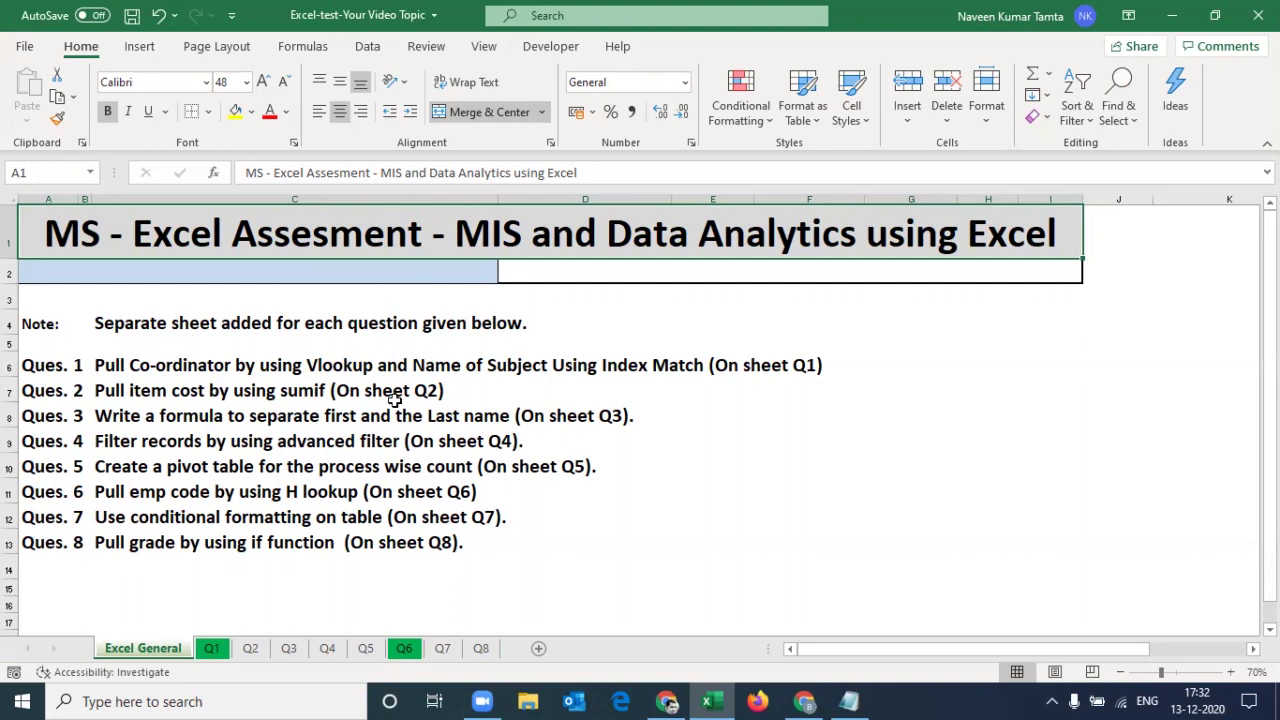
pyautogui.click(43, 368)
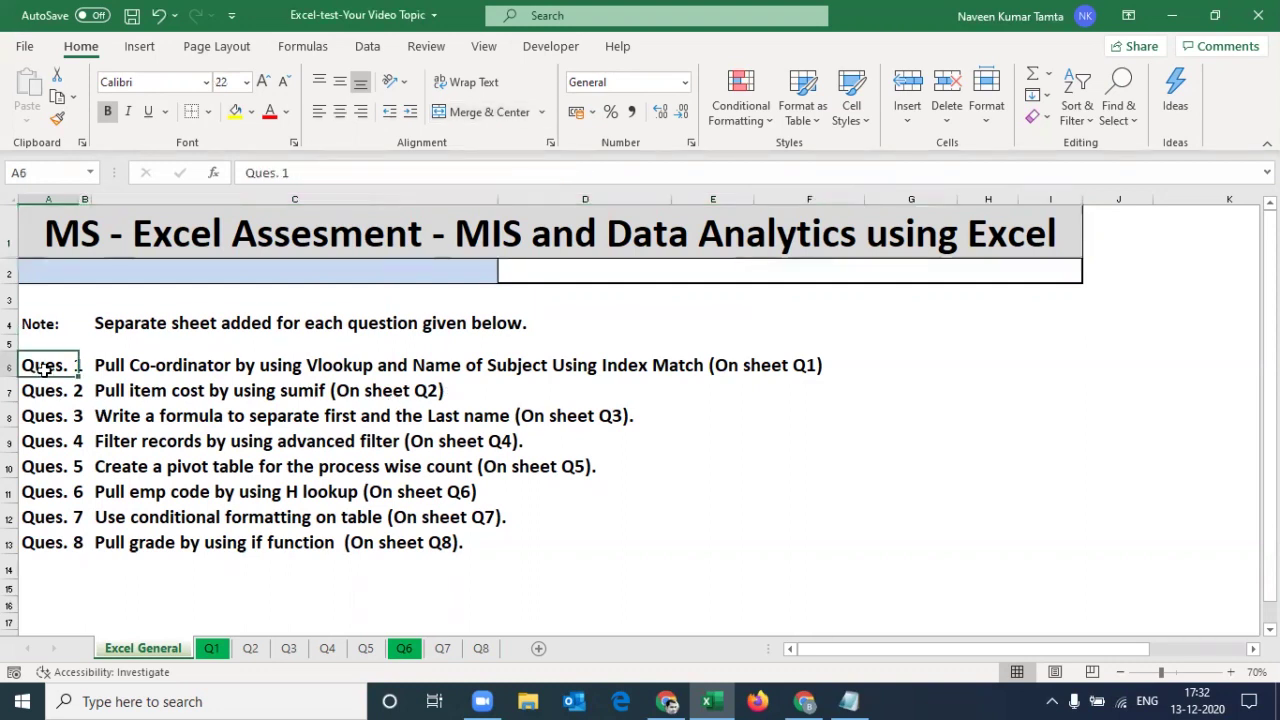
pyautogui.click(125, 366)
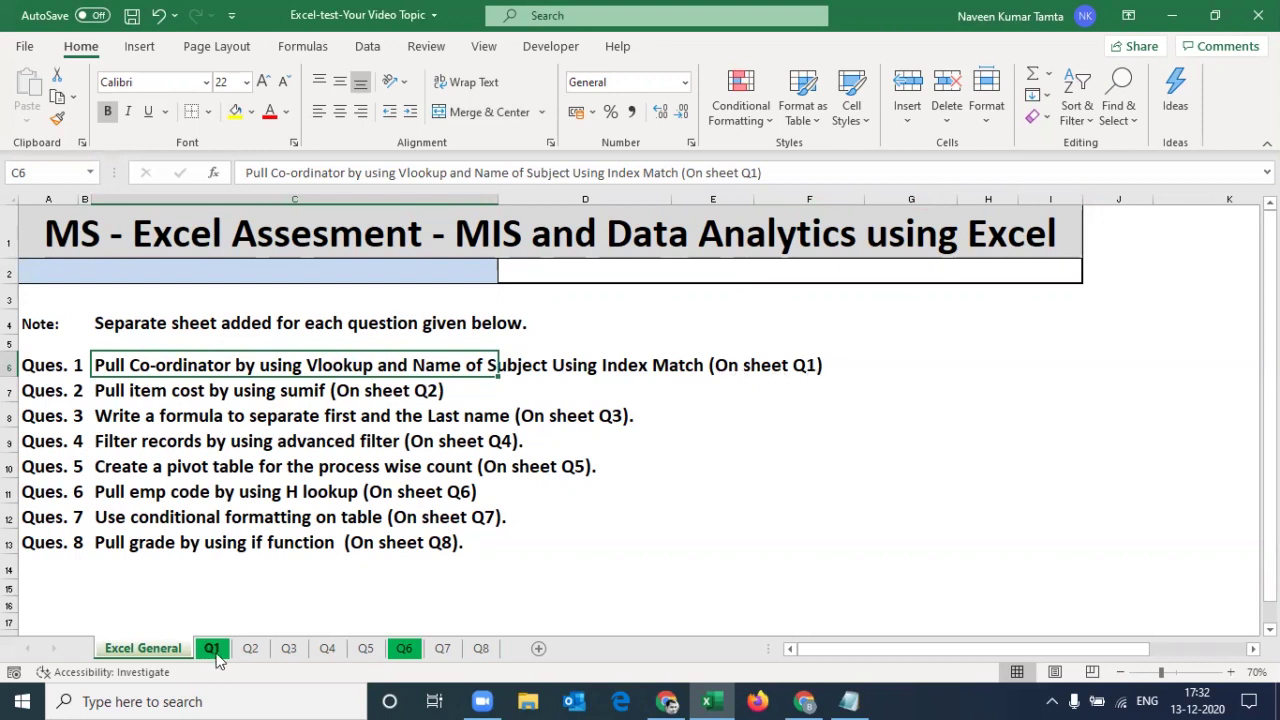
pyautogui.click(212, 648)
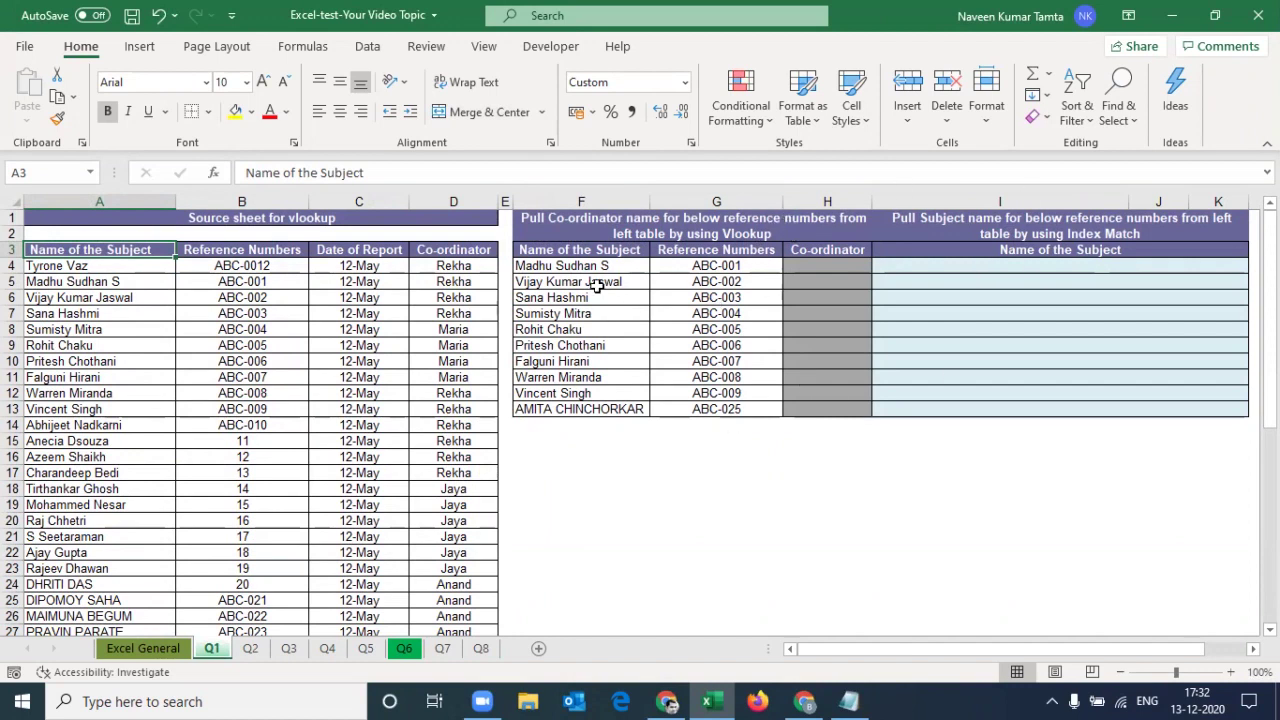
pyautogui.click(572, 226)
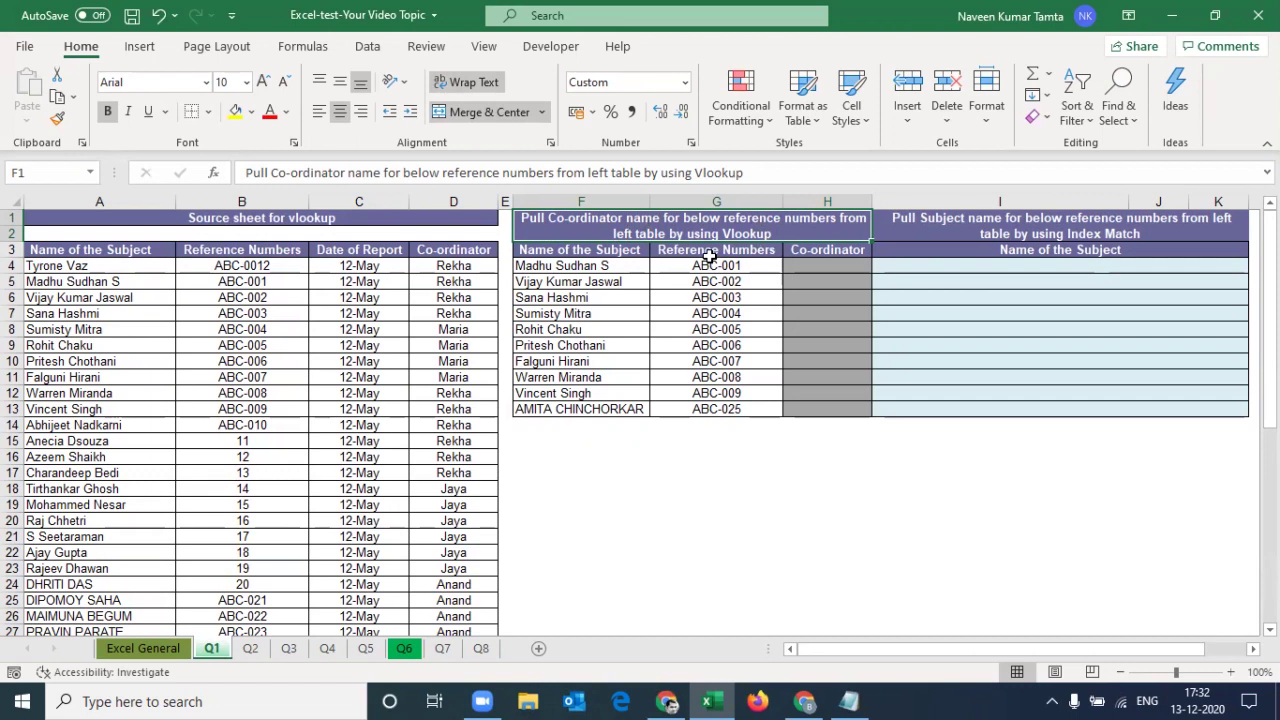
# Start a VLOOKUP in H4 with $G4 as the lookup value.
pyautogui.click(837, 264)
pyautogui.write('=vlo')
pyautogui.press('Tab')
pyautogui.press('Left')
pyautogui.press('Left')
pyautogui.press('Right')
pyautogui.press('F4')
pyautogui.press('F4')
pyautogui.write(',')
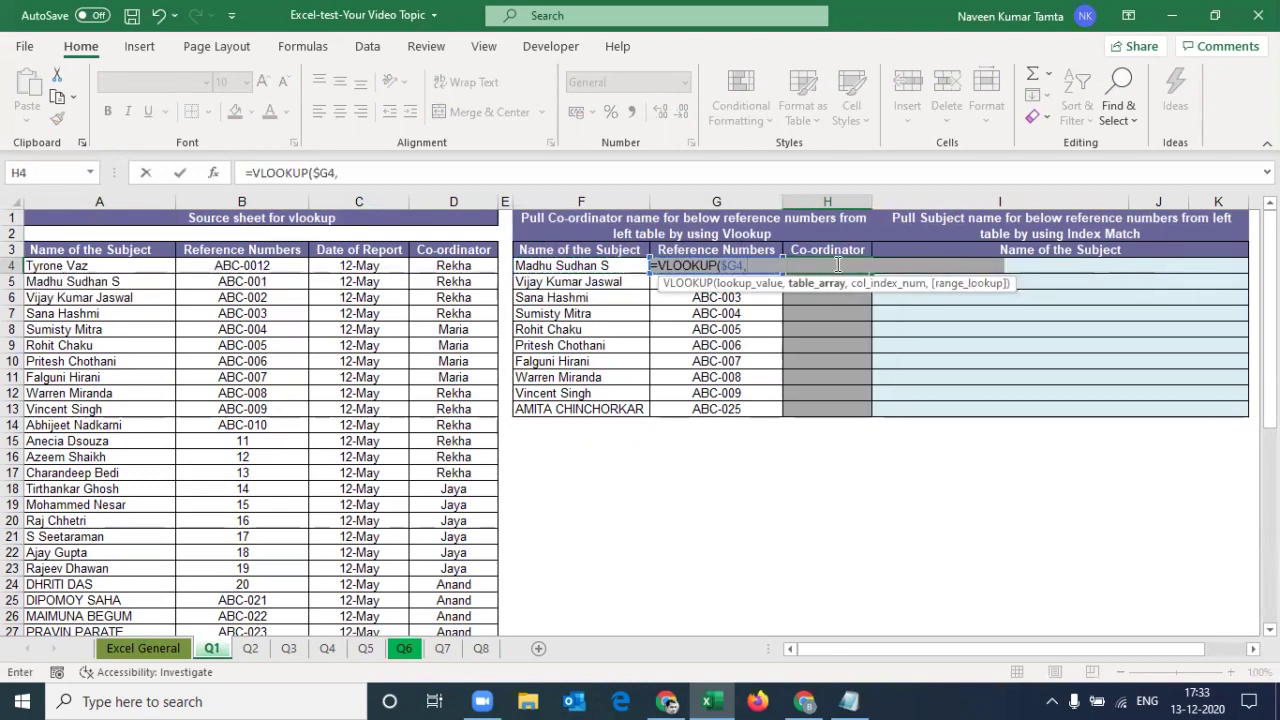
# Finish it with range $B$3:$D$49, column 3 and exact match, returning Rekha.
pyautogui.moveTo(262, 204); pyautogui.dragTo(265, 196)
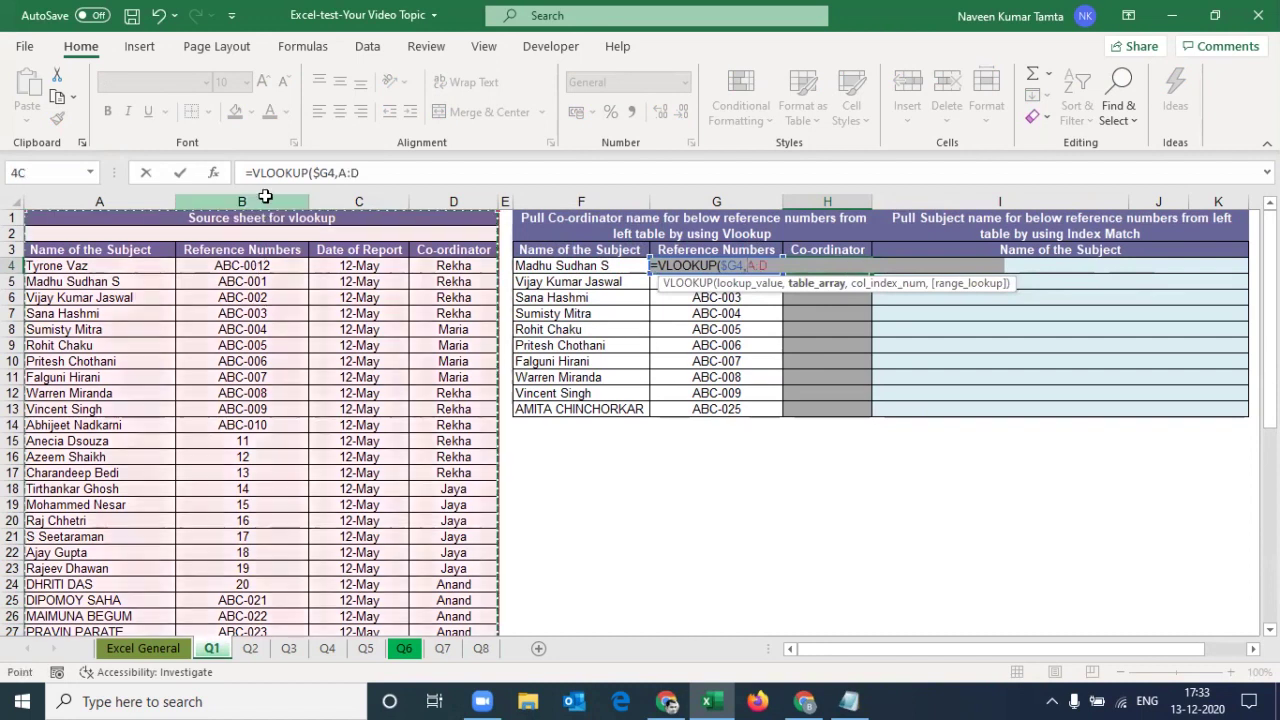
pyautogui.click(247, 250)
pyautogui.moveTo(247, 250); pyautogui.dragTo(431, 254)
pyautogui.hotkey('ctrl', 'shift', 'Down')
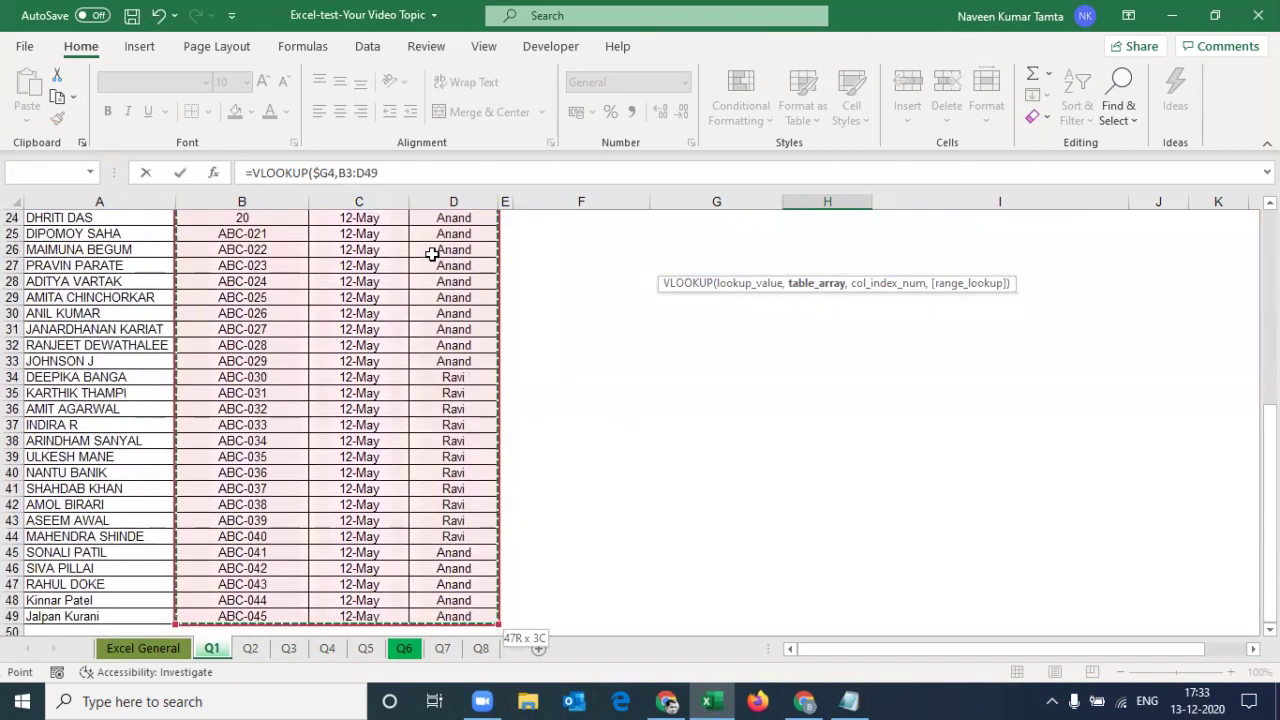
pyautogui.press('F4')
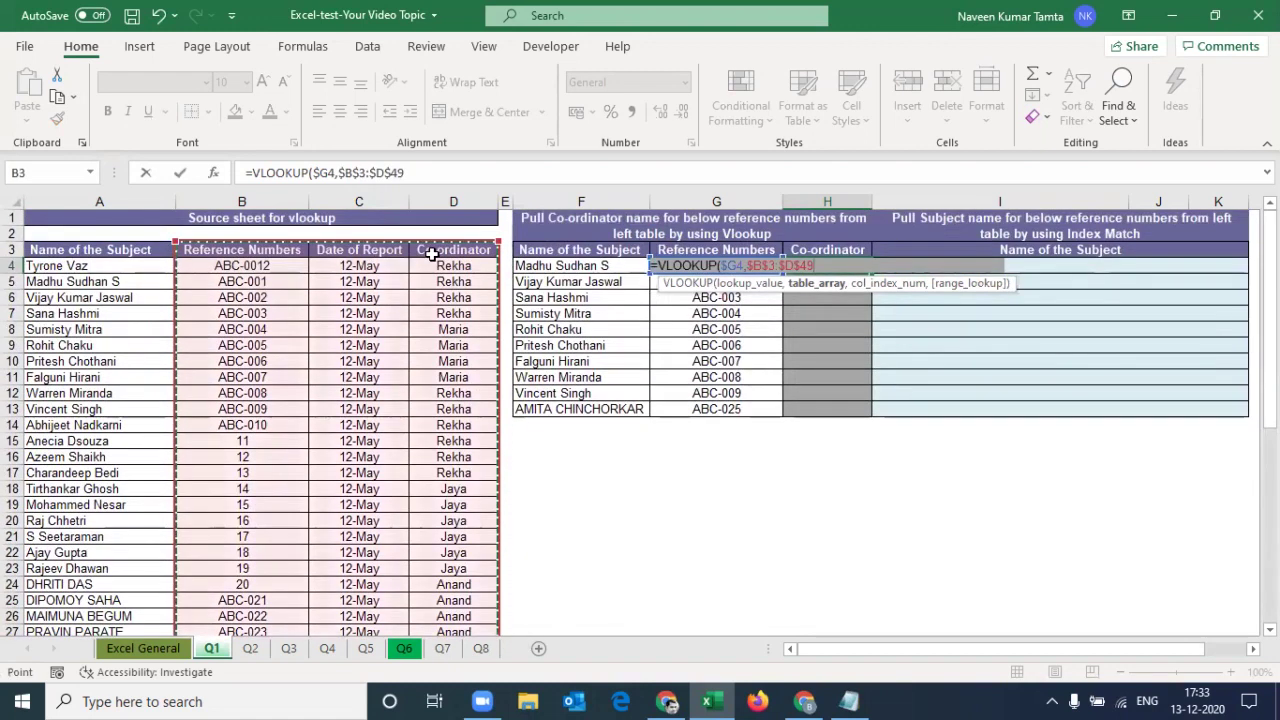
pyautogui.write(',3,')
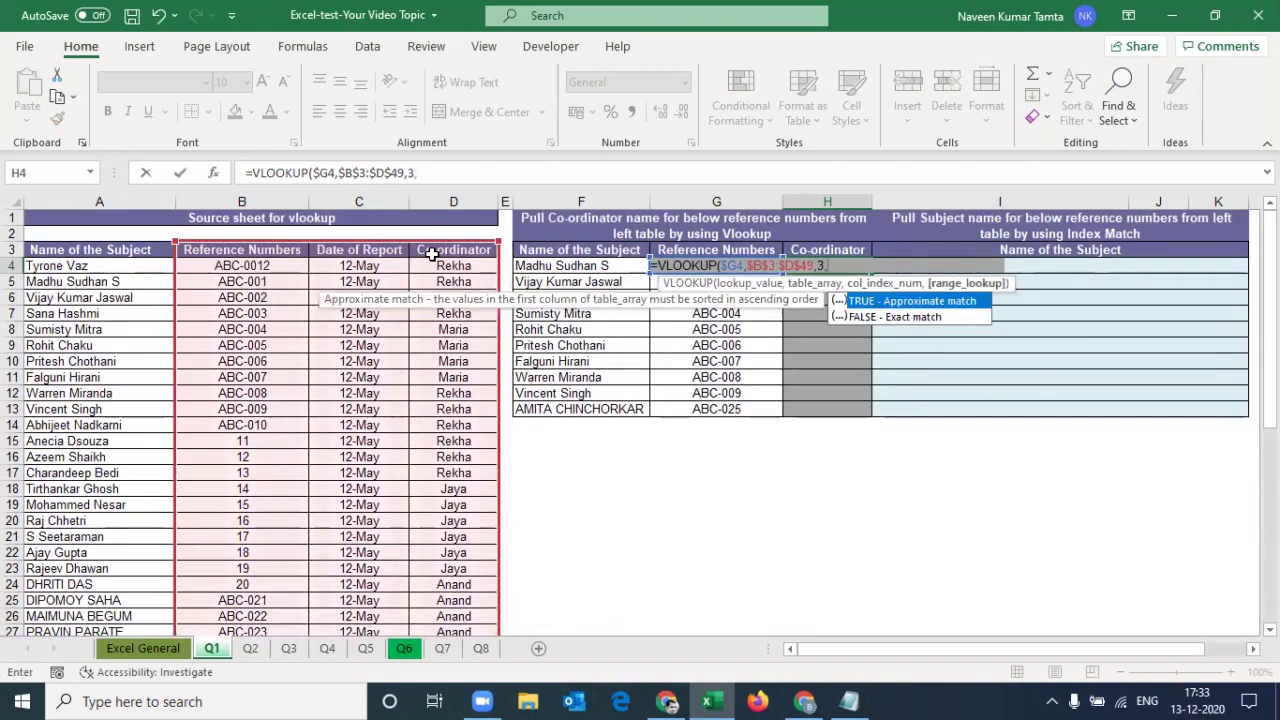
pyautogui.write('0)')
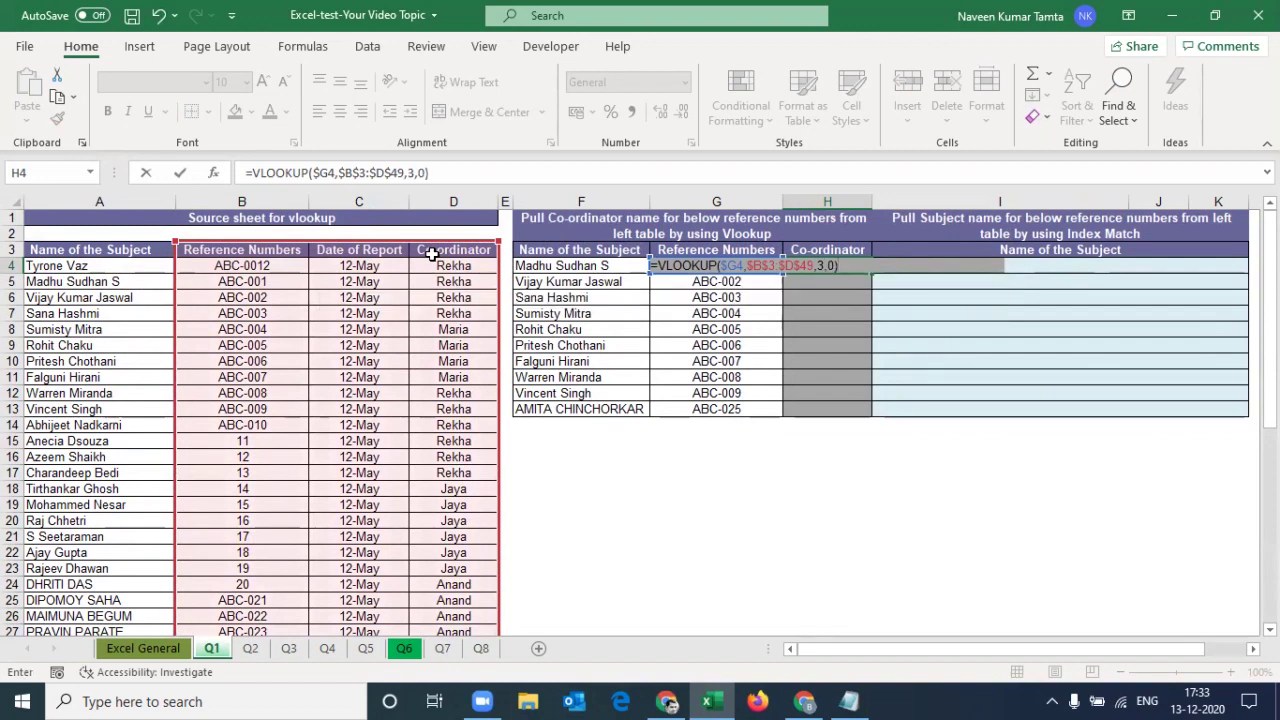
pyautogui.hotkey('ctrl', 'Return')
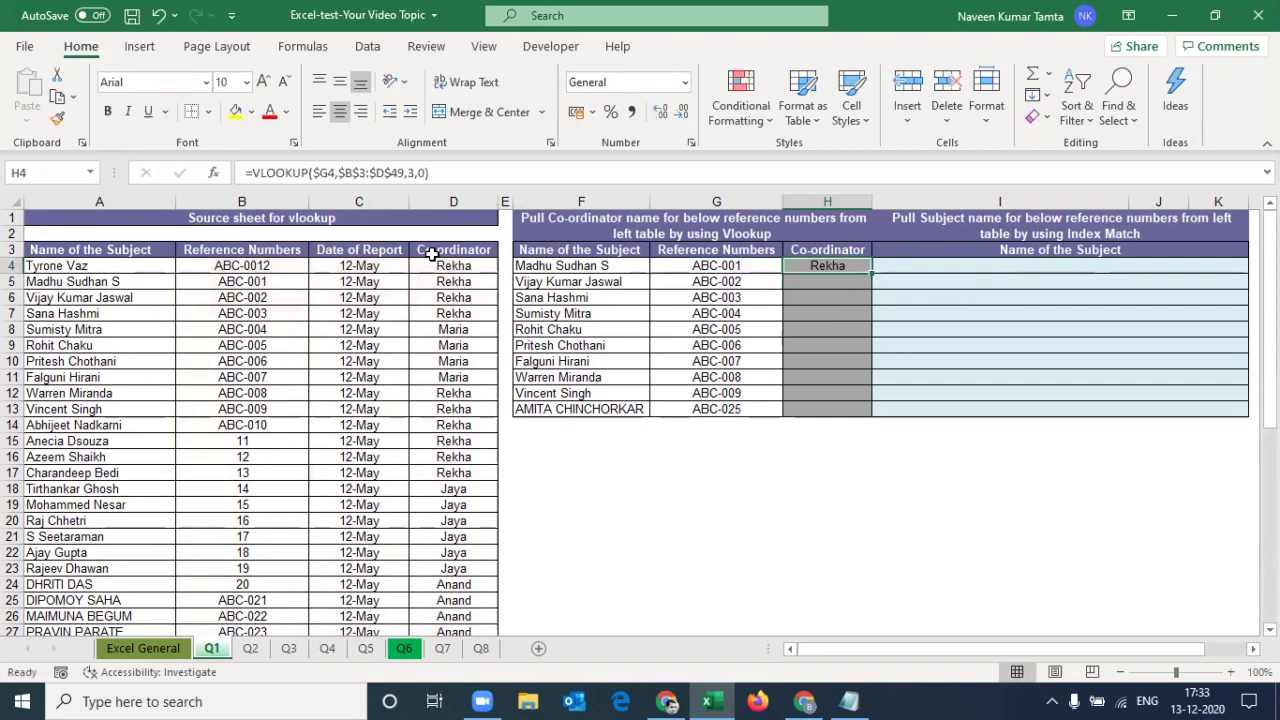
pyautogui.press('Left')
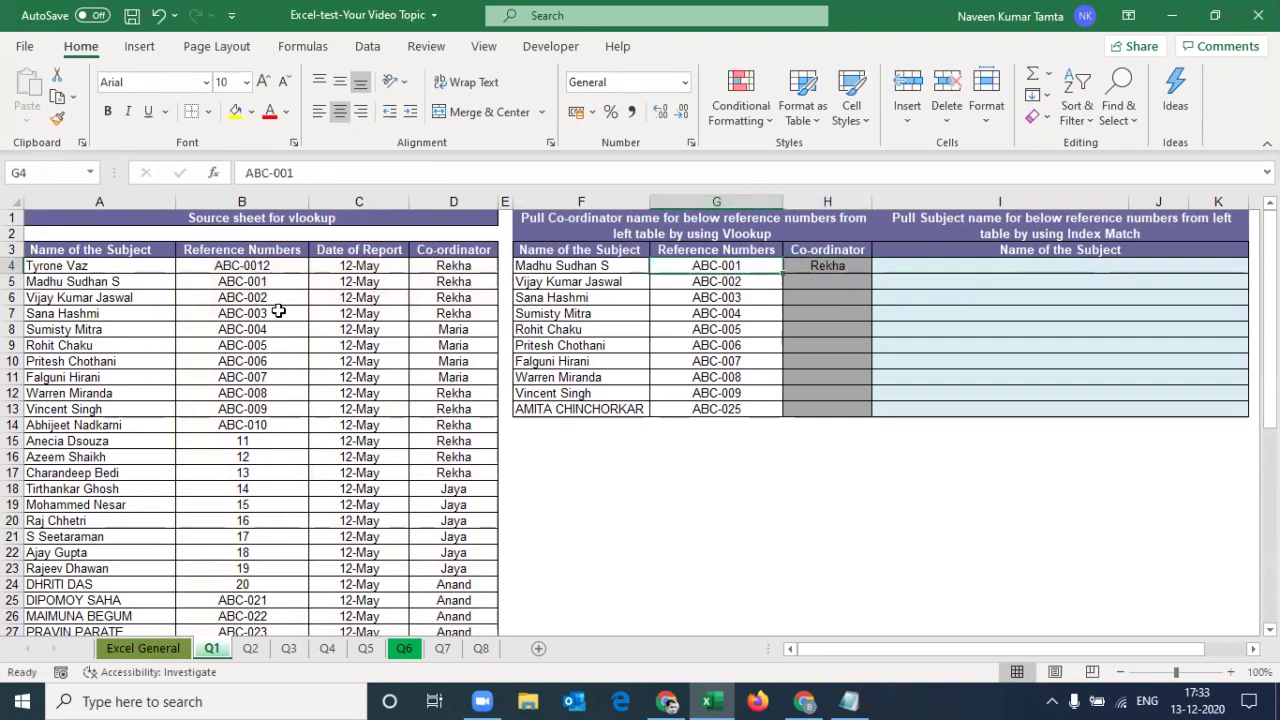
pyautogui.click(839, 266)
# Fill the VLOOKUP formula down H4:H13 and review the co-ordinator results.
pyautogui.click(703, 282)
pyautogui.hotkey('ctrl', 'Down')
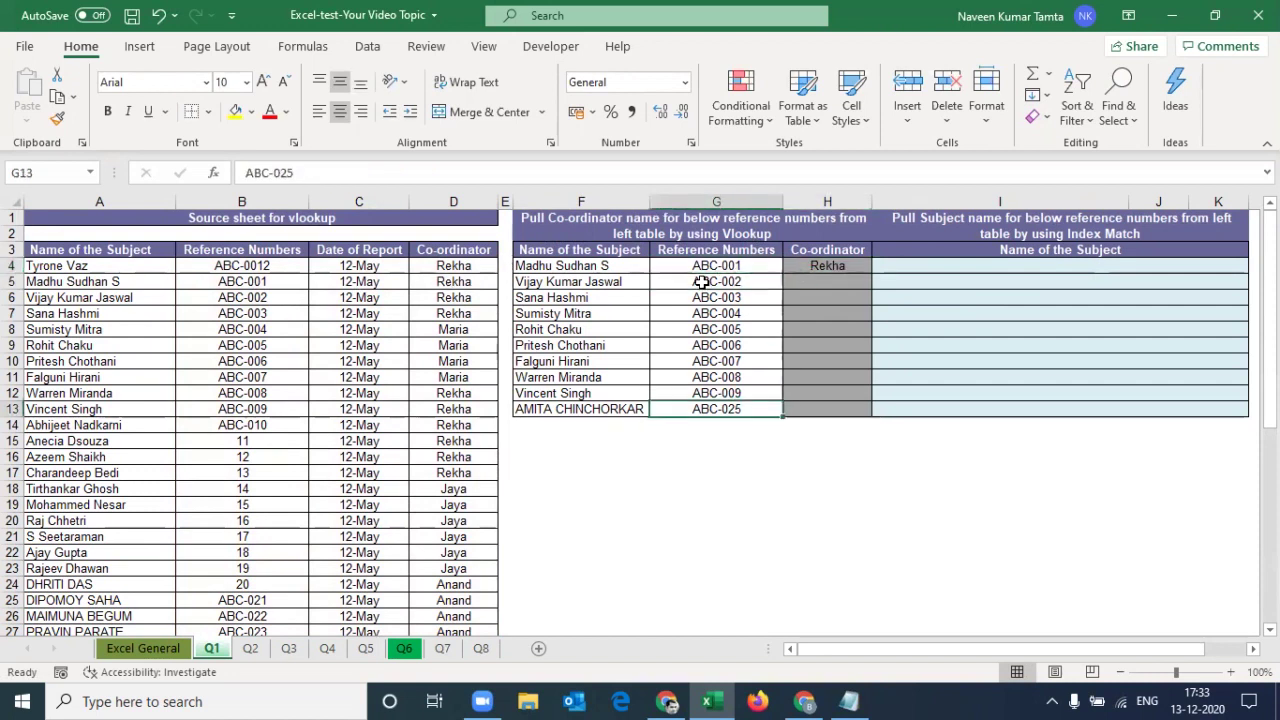
pyautogui.press('Right')
pyautogui.hotkey('ctrl', 'shift', 'Up')
pyautogui.hotkey('ctrl', 'd')
pyautogui.press('Up')
pyautogui.press('Up')
pyautogui.press('Up')
pyautogui.press('Up')
pyautogui.press('Left')
pyautogui.press('Up')
pyautogui.press('Up')
pyautogui.press('Down')
pyautogui.press('Right')
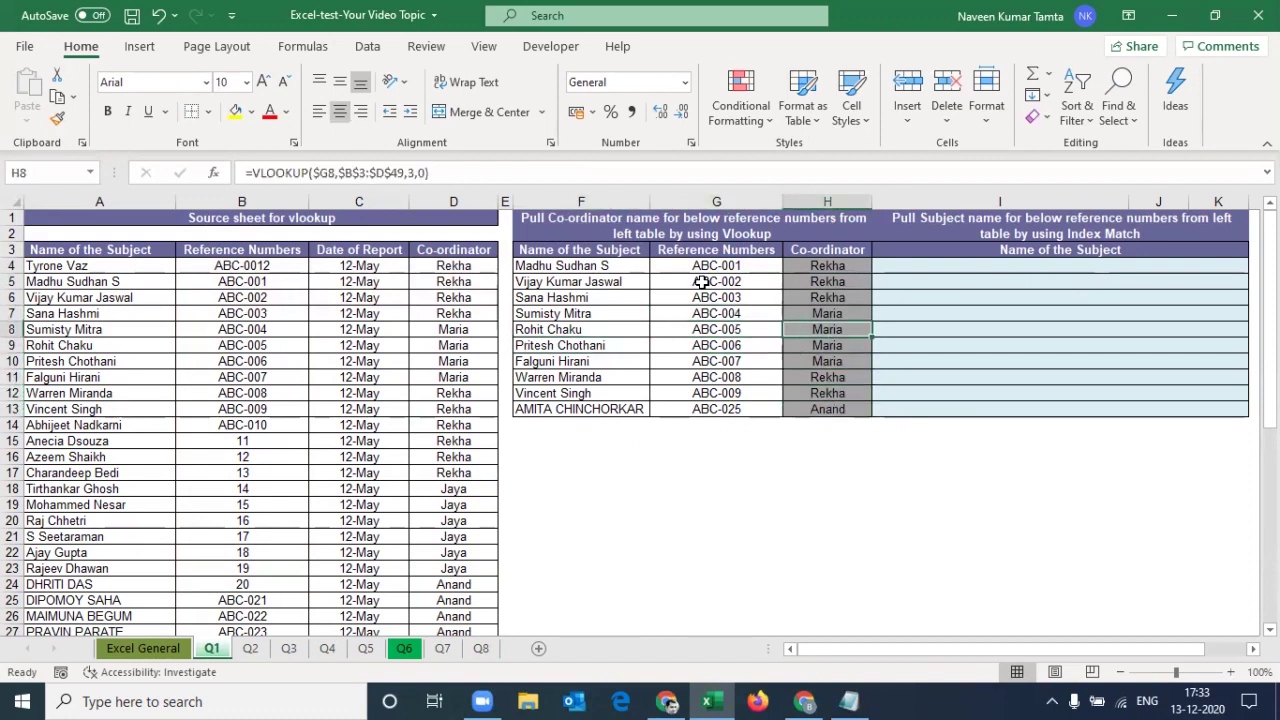
pyautogui.hotkey('shift', 'Down')
pyautogui.hotkey('shift', 'Down')
pyautogui.hotkey('shift', 'Down')
pyautogui.hotkey('shift', 'Down')
pyautogui.hotkey('shift', 'Left')
pyautogui.hotkey('shift', 'Right')
pyautogui.hotkey('shift', 'Up')
pyautogui.hotkey('shift', 'Up')
pyautogui.hotkey('shift', 'Up')
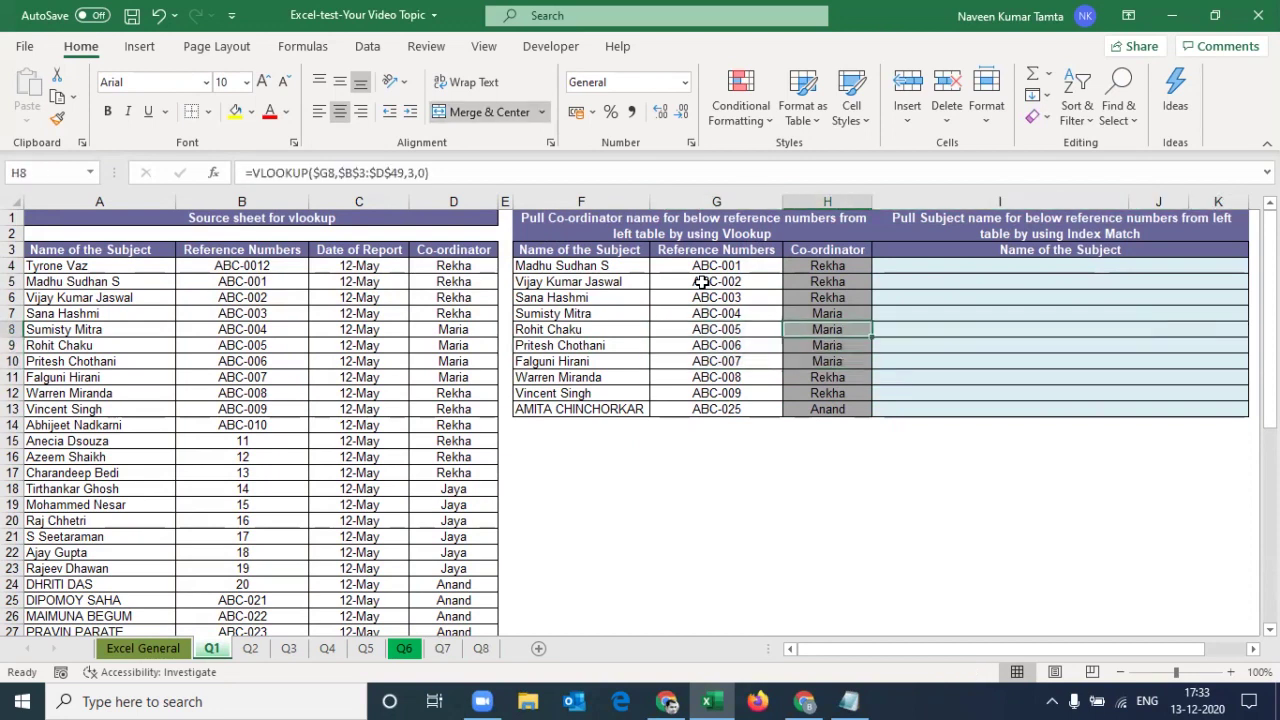
pyautogui.press('Left')
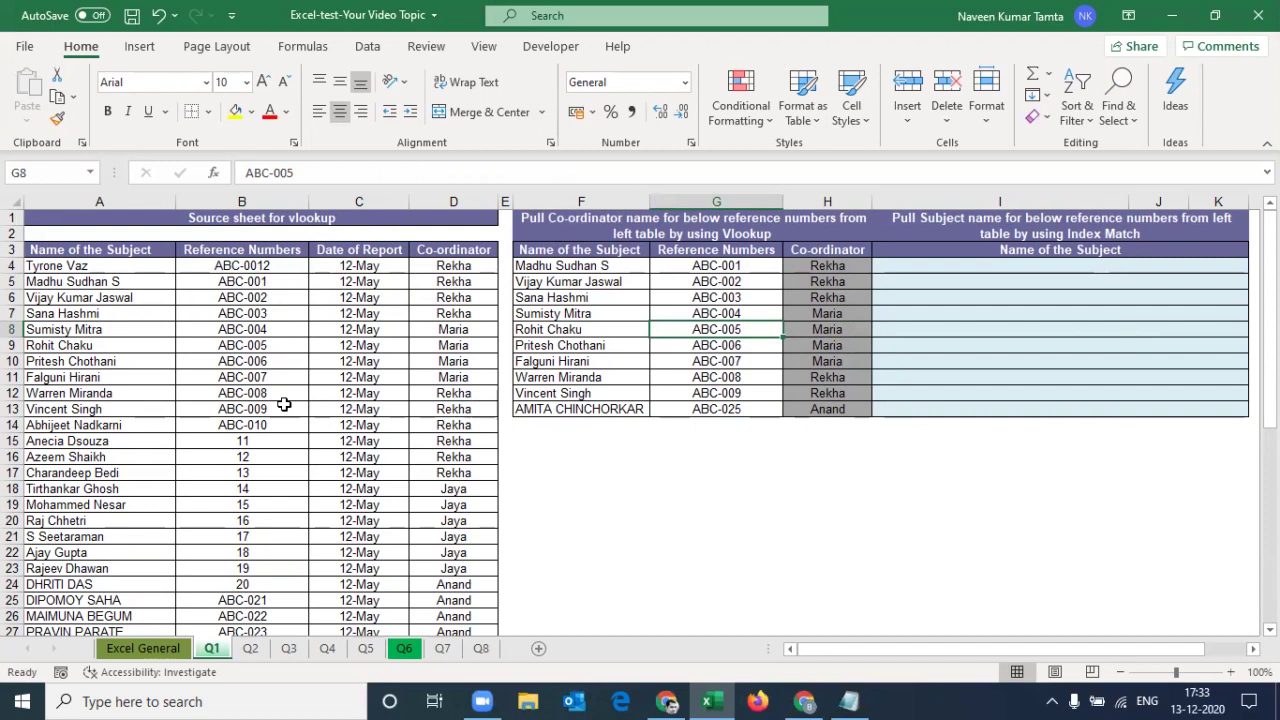
# Copy reference 15 from B19 into G7 so H7 returns Jaya.
pyautogui.moveTo(256, 345); pyautogui.dragTo(440, 345)
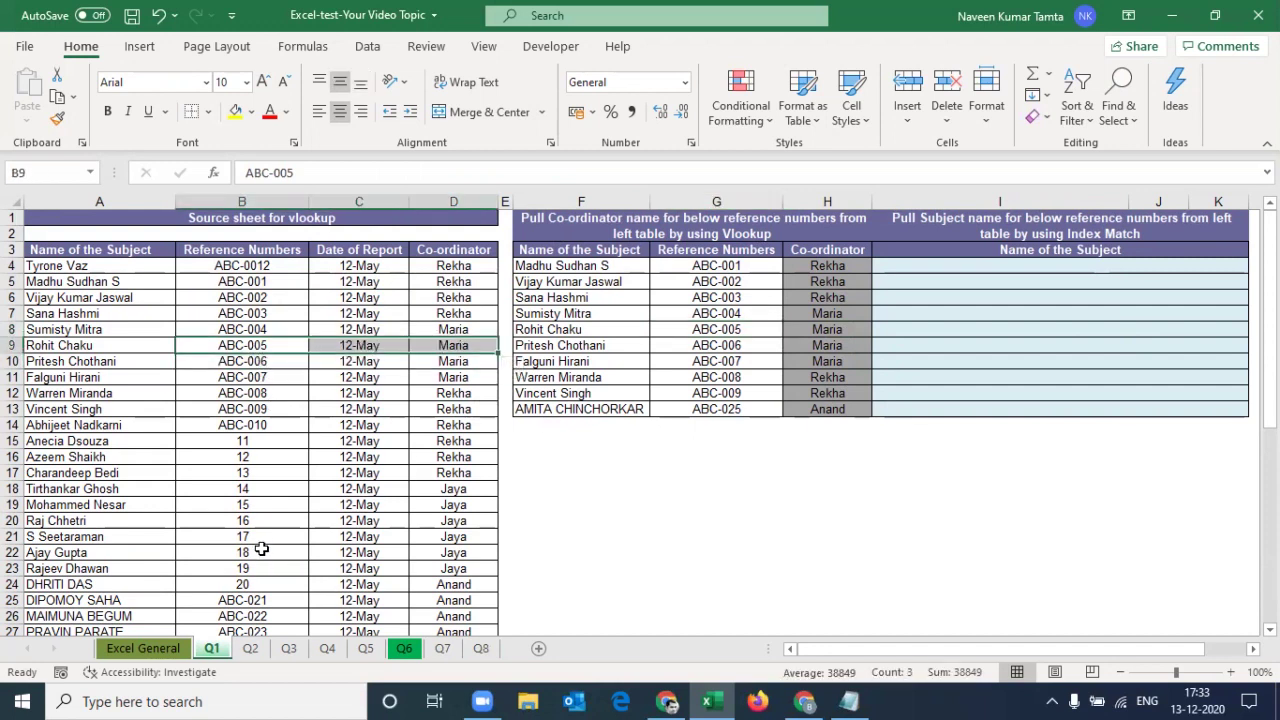
pyautogui.click(251, 504)
pyautogui.hotkey('ctrl', 'c')
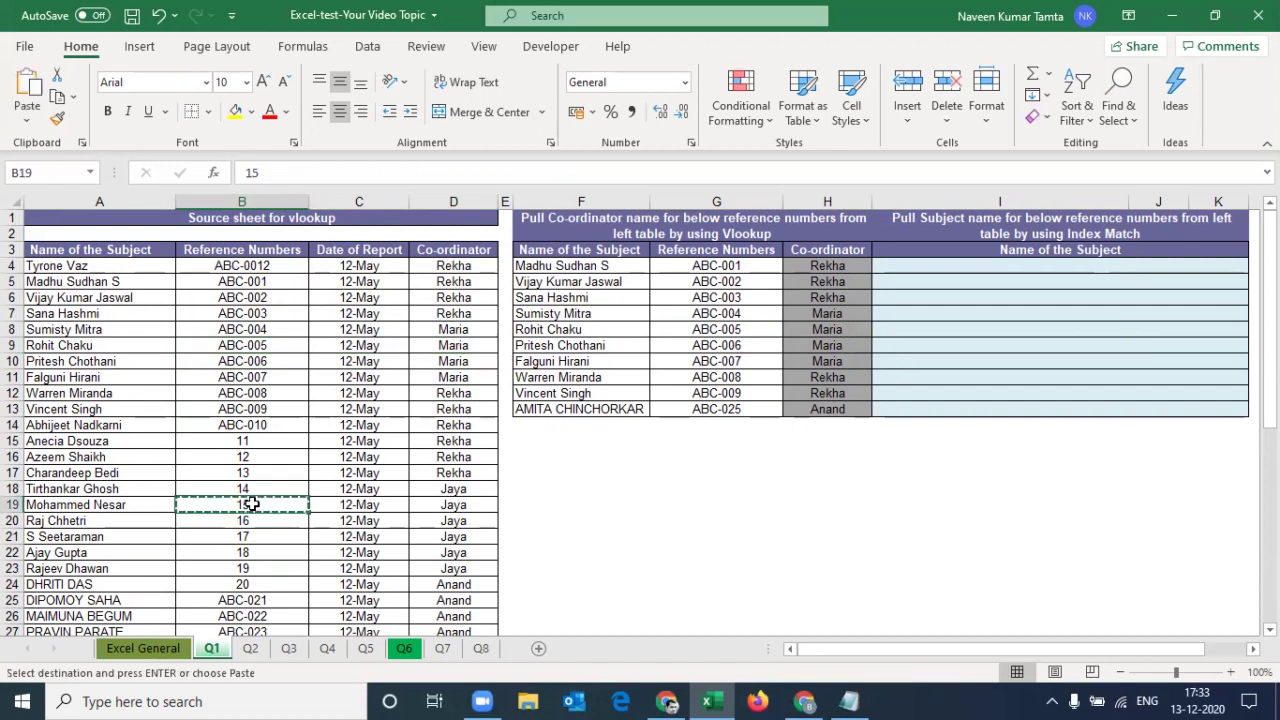
pyautogui.click(716, 313)
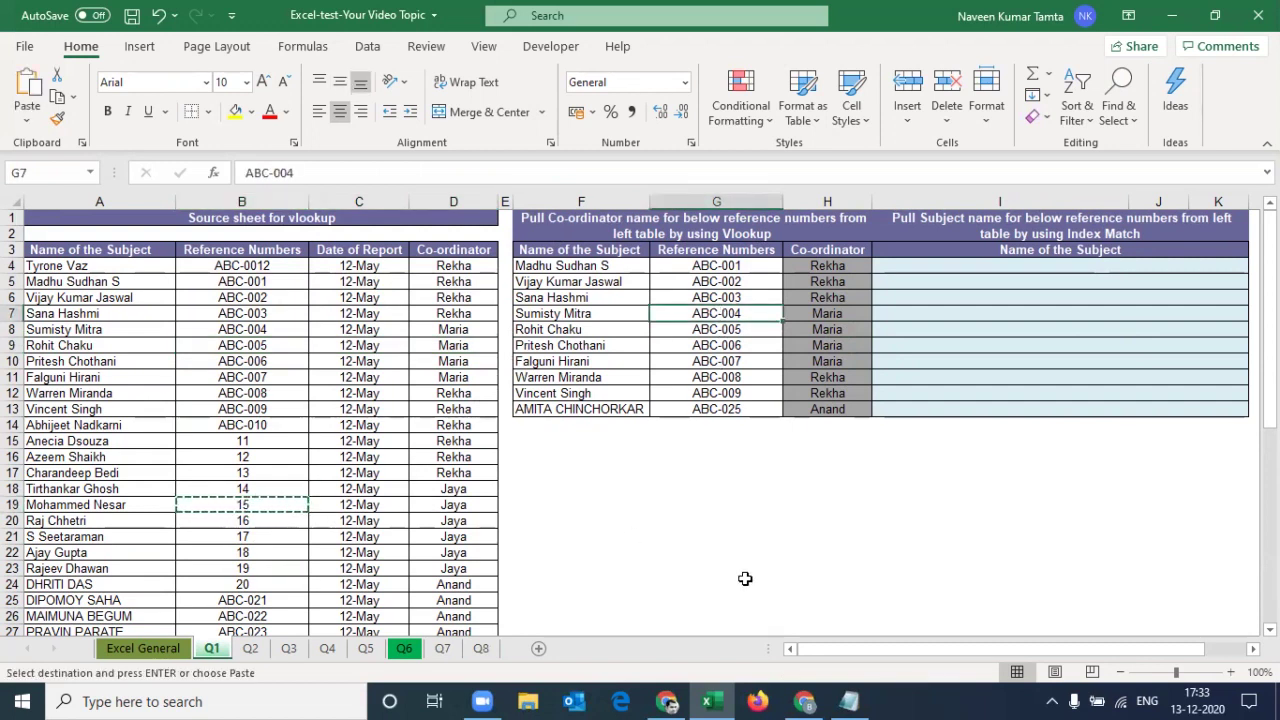
pyautogui.hotkey('ctrl', 'v')
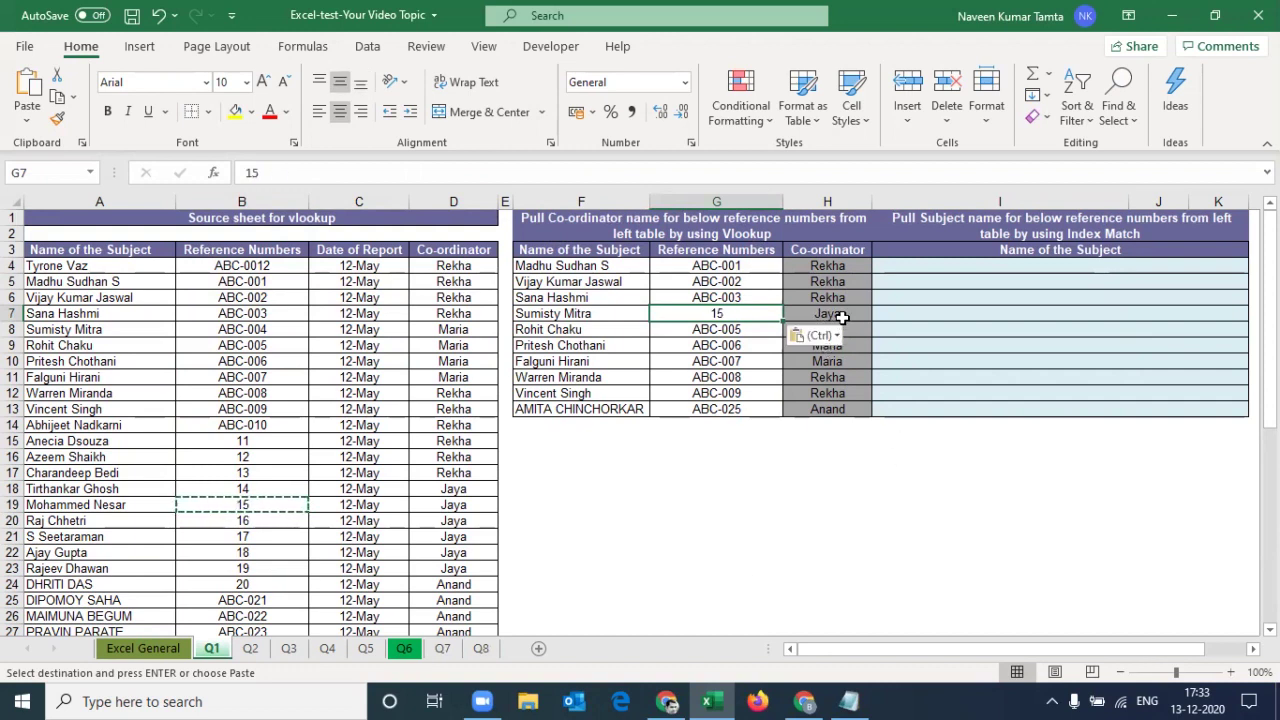
pyautogui.click(840, 315)
pyautogui.press('Escape')
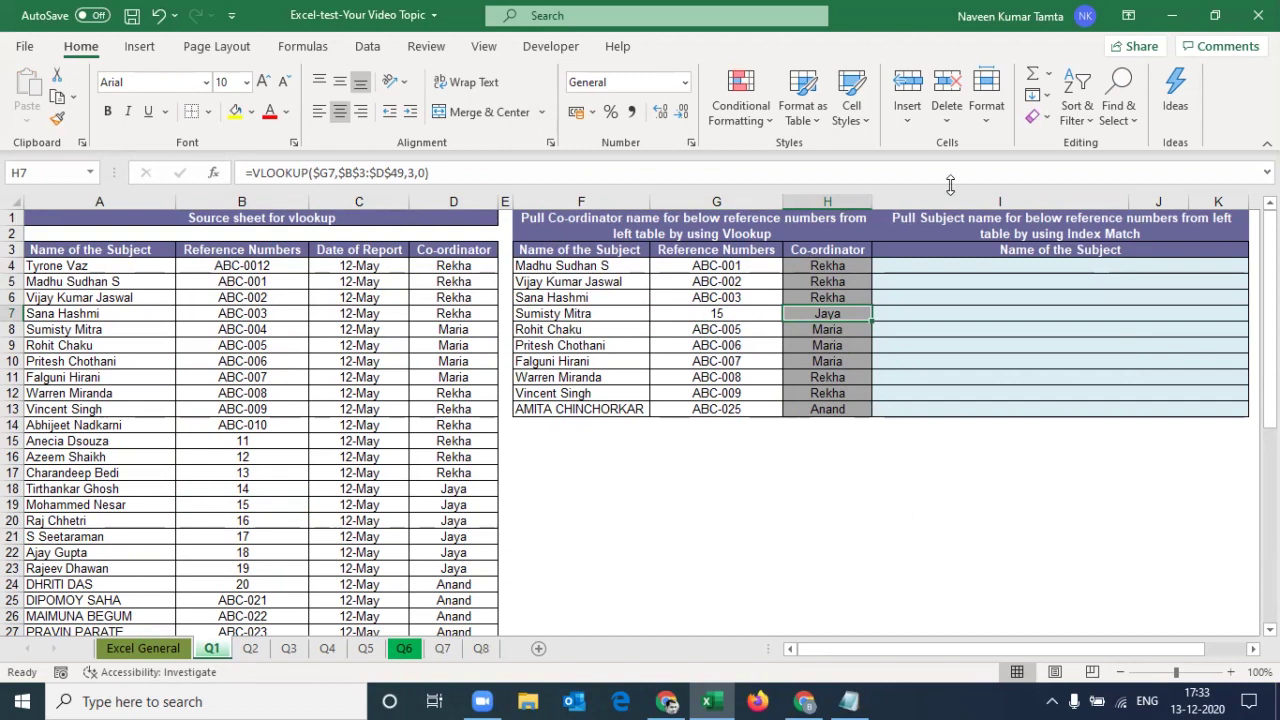
pyautogui.click(902, 228)
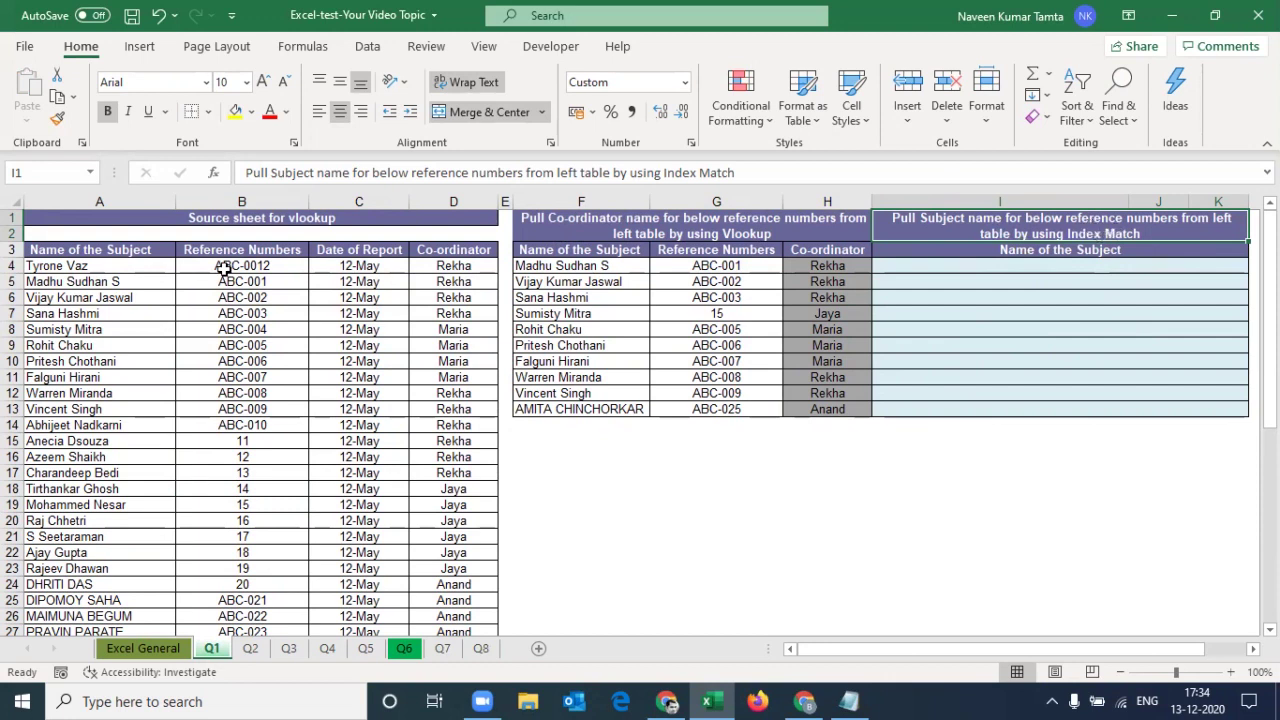
pyautogui.click(115, 251)
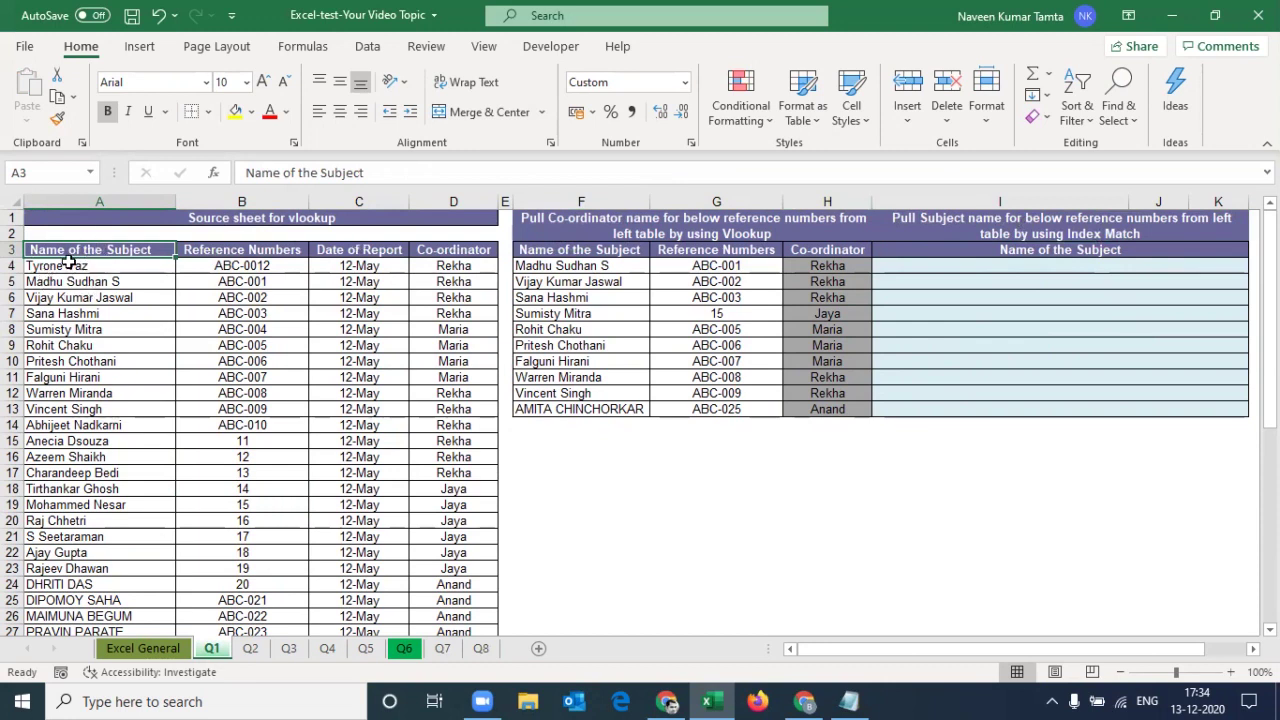
pyautogui.click(934, 265)
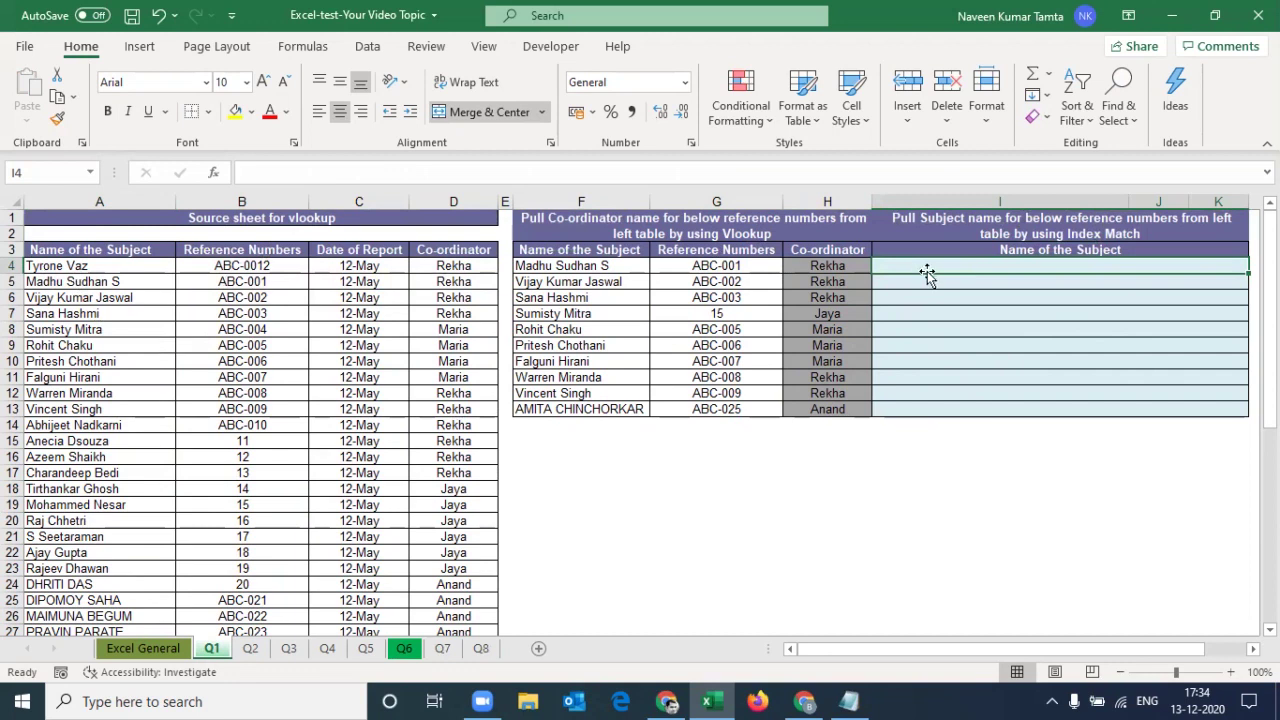
# Start an INDEX formula in I4 over the absolute range $A$3:$B$49.
pyautogui.write('=index')
pyautogui.press('Tab')
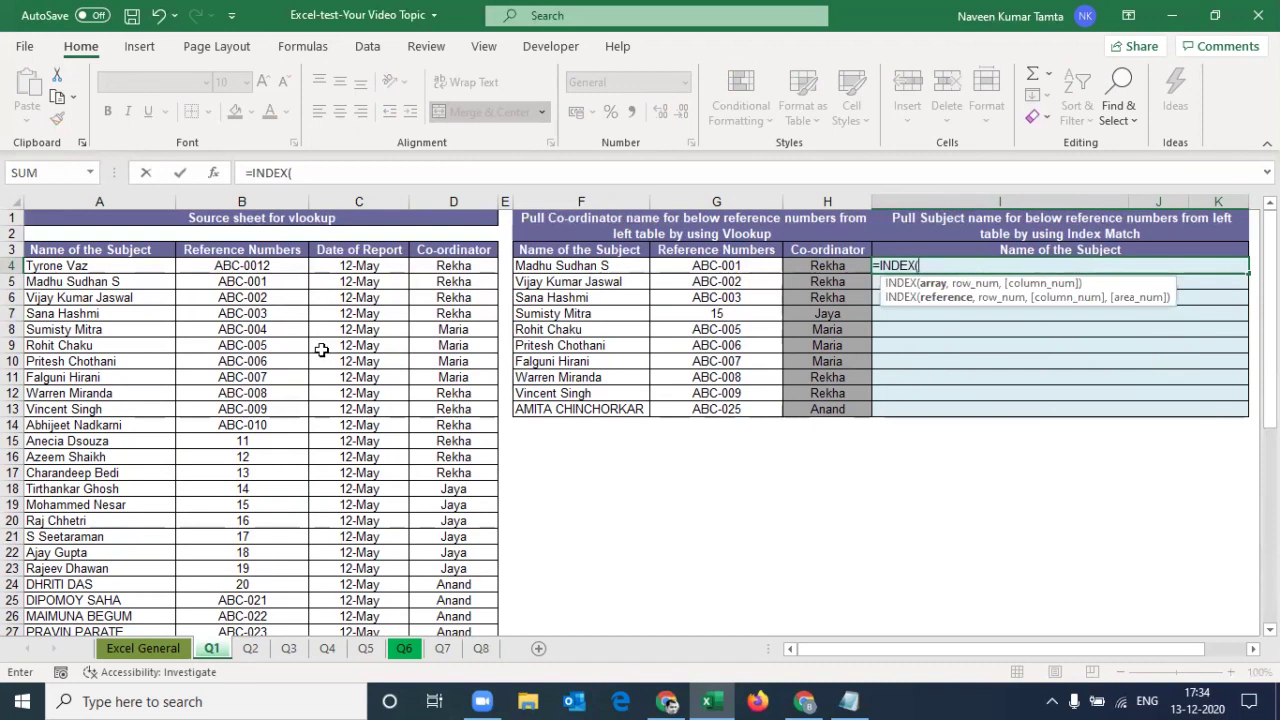
pyautogui.moveTo(100, 250); pyautogui.dragTo(300, 265)
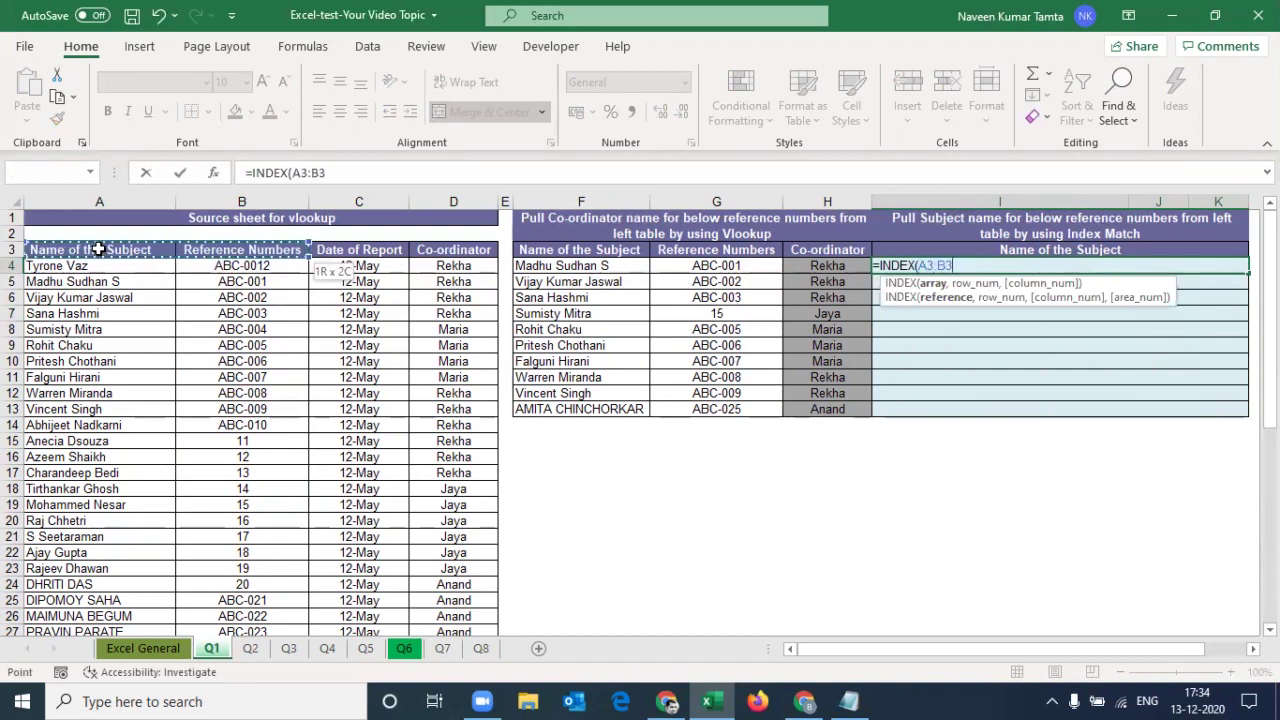
pyautogui.hotkey('ctrl', 'shift', 'Down')
pyautogui.press('F4')
pyautogui.scroll(5, 100, 248)
pyautogui.scroll(3, 100, 248)
# Add a row MATCH of $G4 within $B$3:$B$49.
pyautogui.write(', ma')
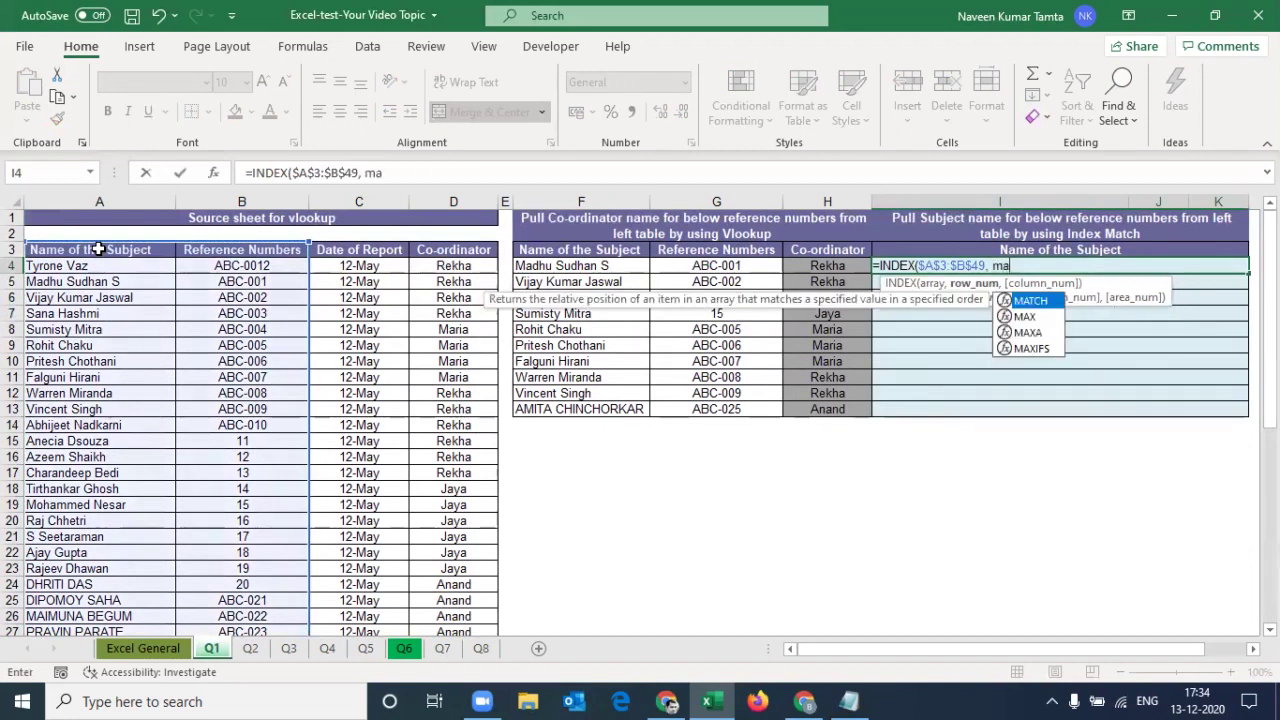
pyautogui.write('tc')
pyautogui.press('Tab')
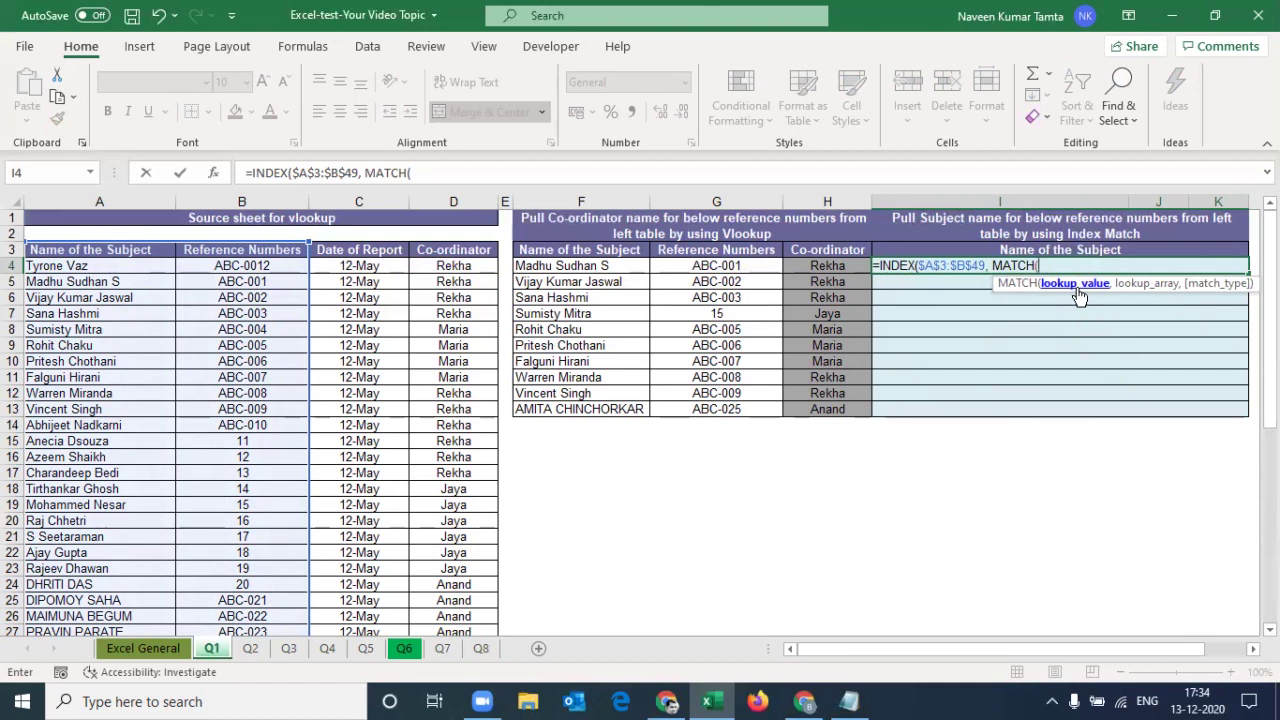
pyautogui.click(704, 265)
pyautogui.press('F4')
pyautogui.press('F4')
pyautogui.press('F4')
pyautogui.write(',')
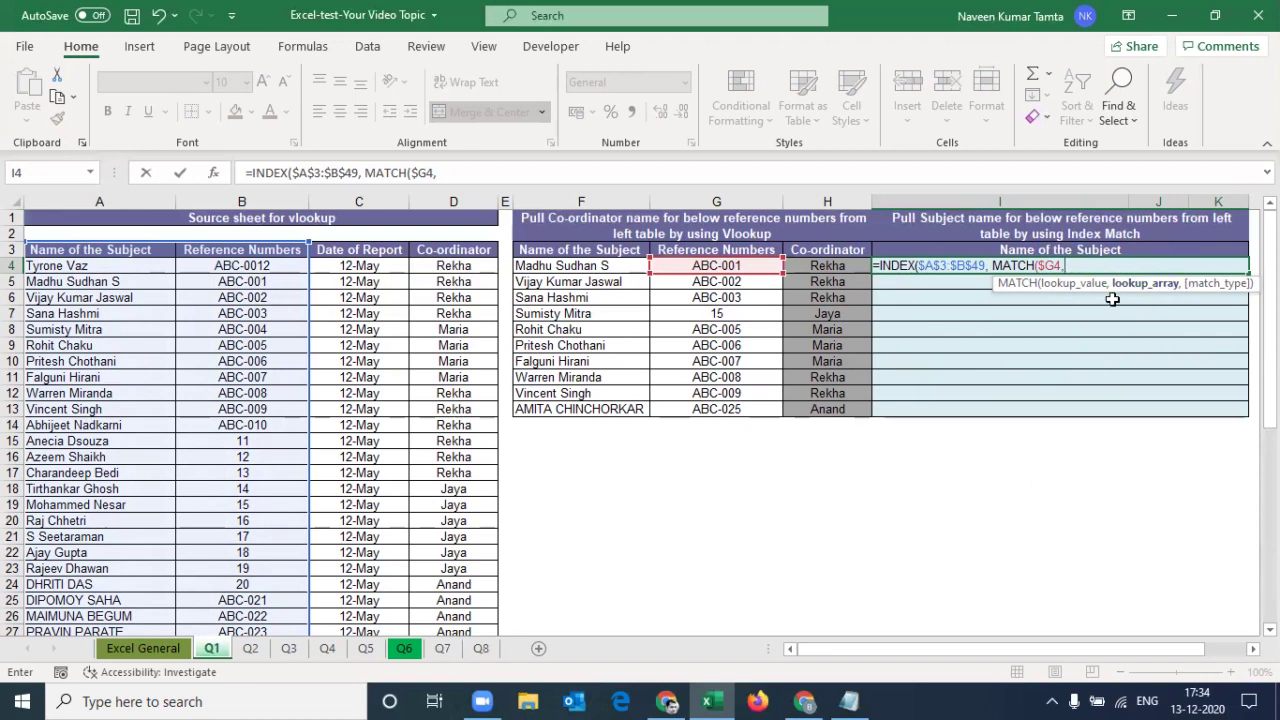
pyautogui.click(253, 249)
pyautogui.hotkey('ctrl', 'shift', 'Down')
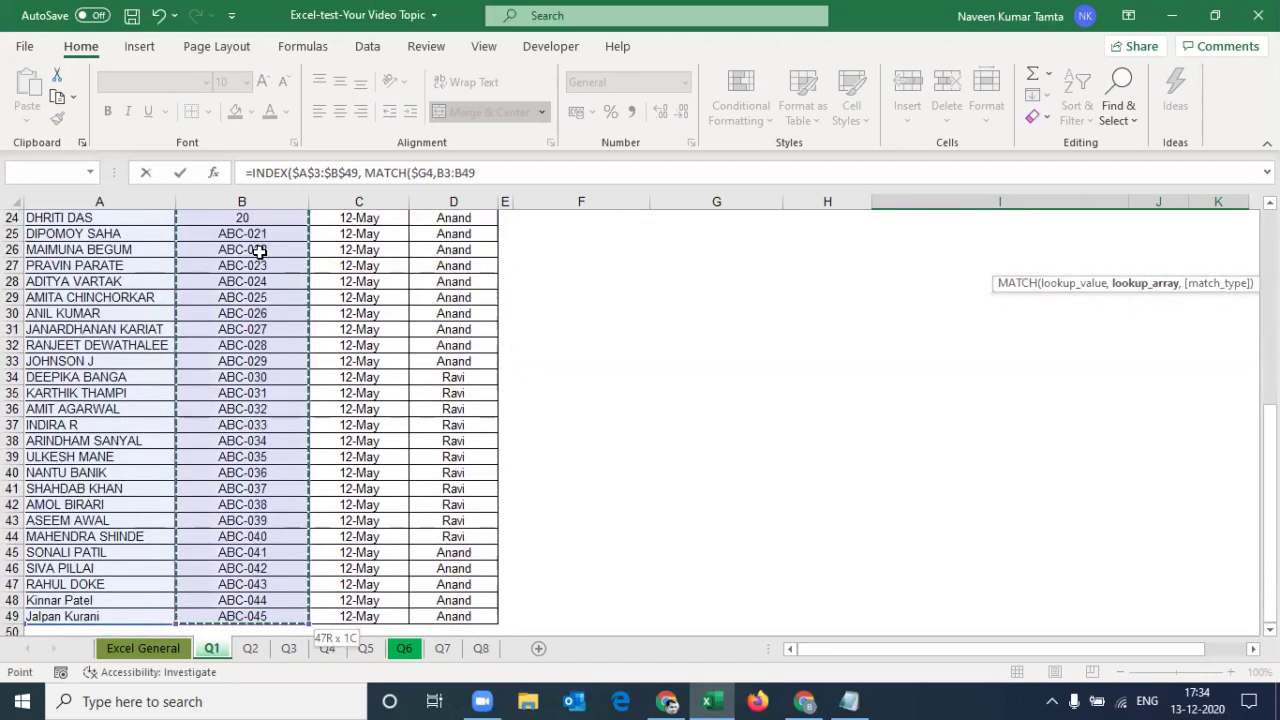
pyautogui.press('F4')
pyautogui.write('$B$49,0),')
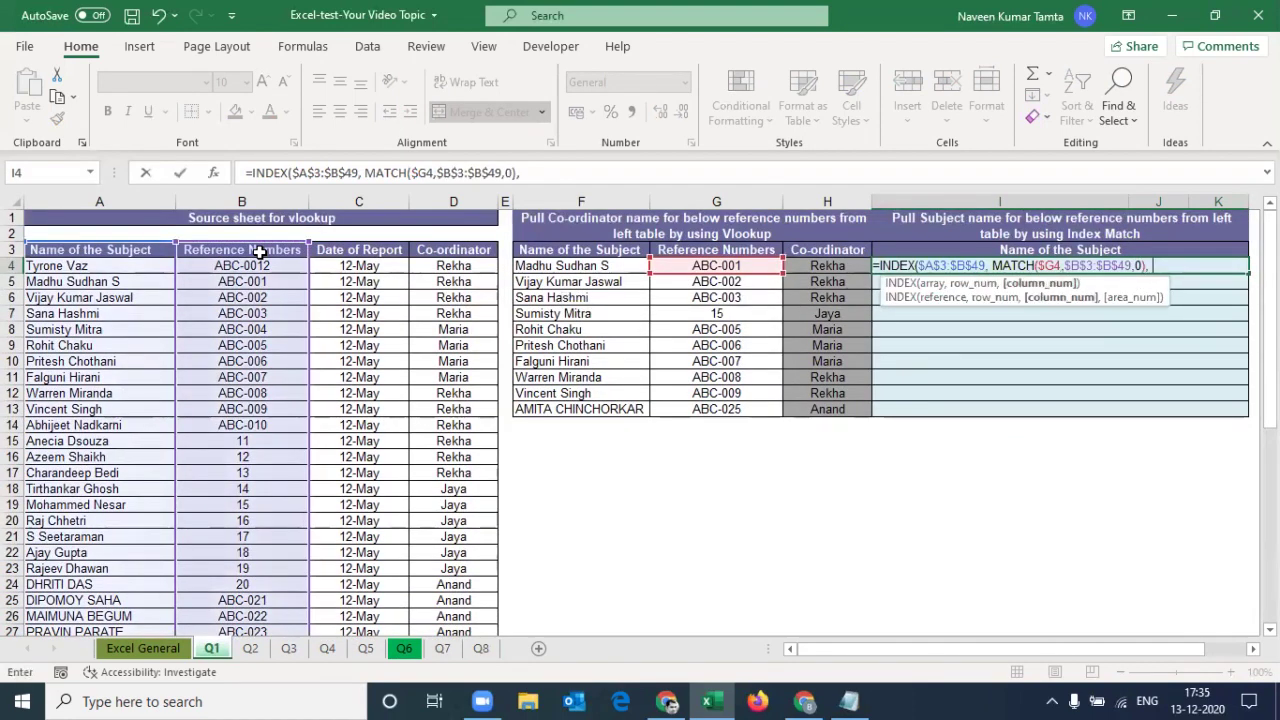
pyautogui.write(' match(')
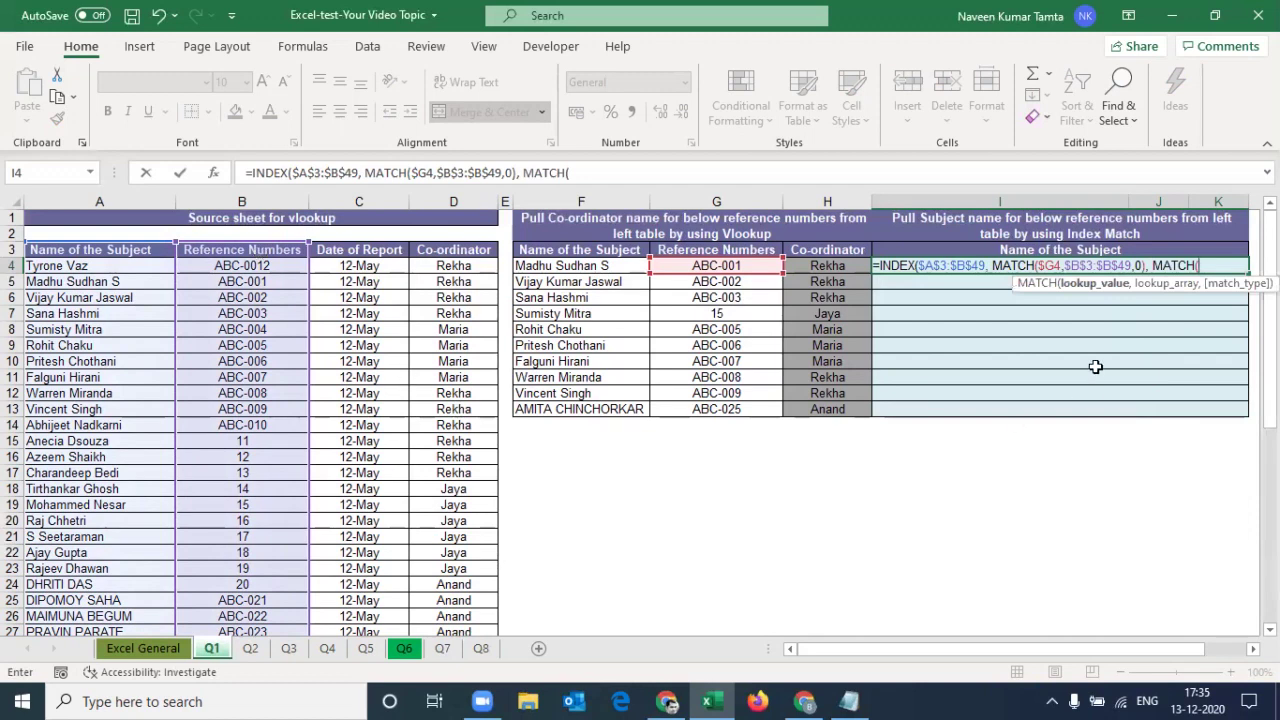
pyautogui.click(1068, 249)
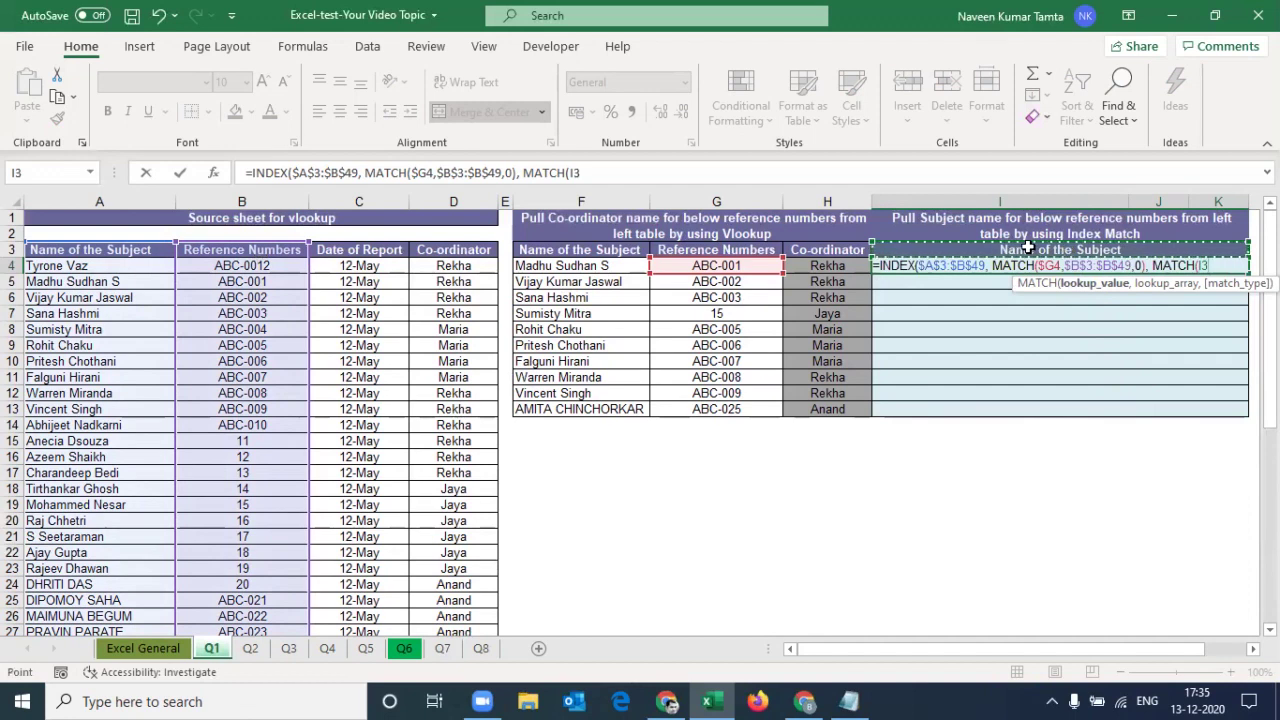
pyautogui.press('F4')
pyautogui.write('$I$3,')
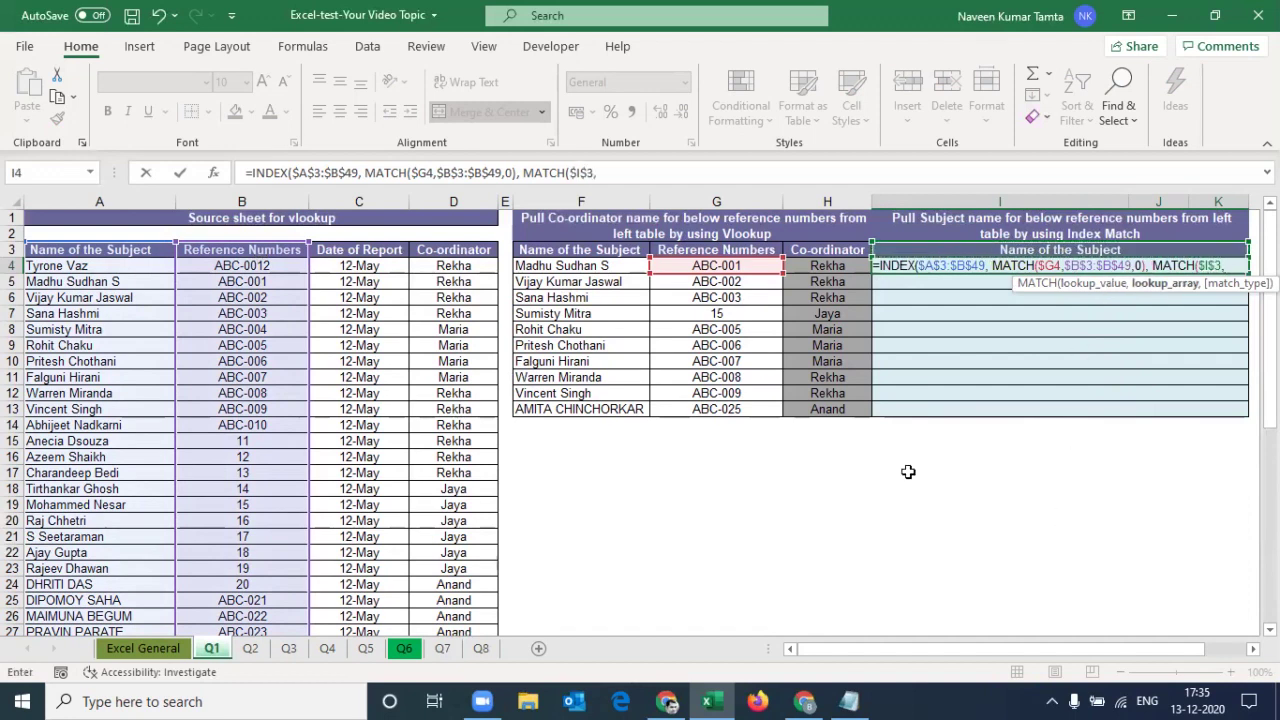
pyautogui.moveTo(115, 251); pyautogui.dragTo(240, 251)
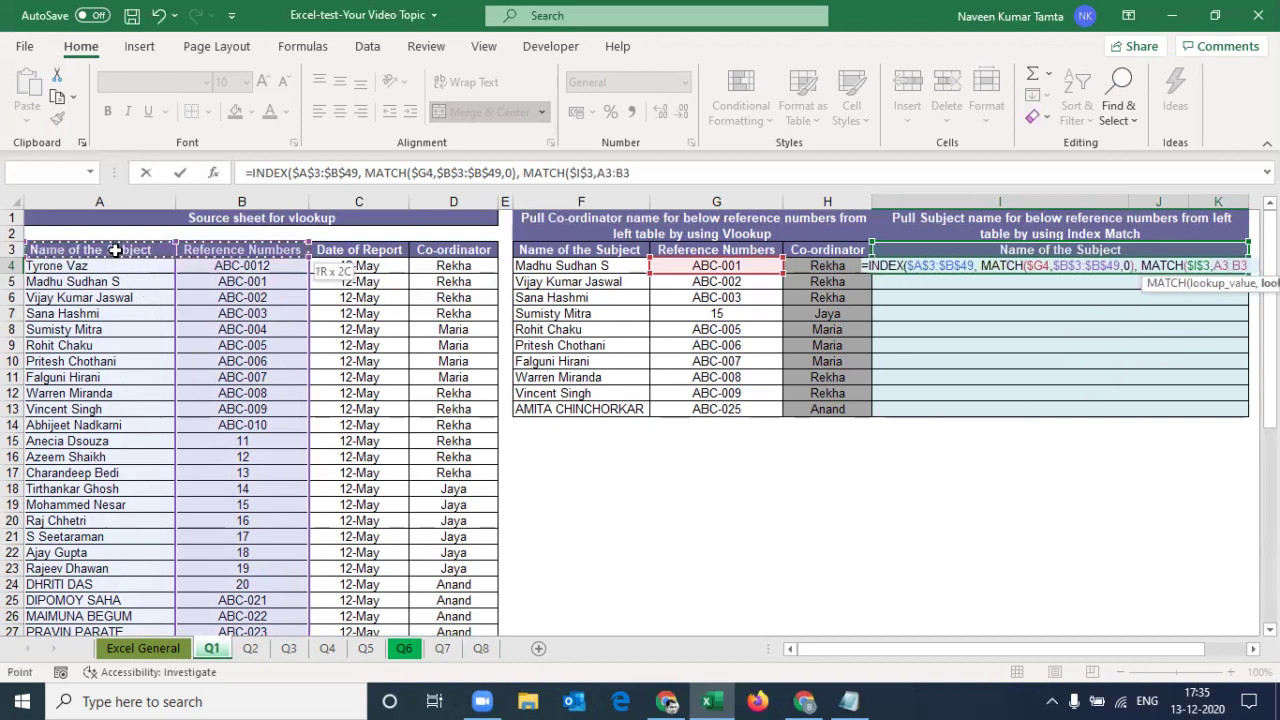
pyautogui.press('F4')
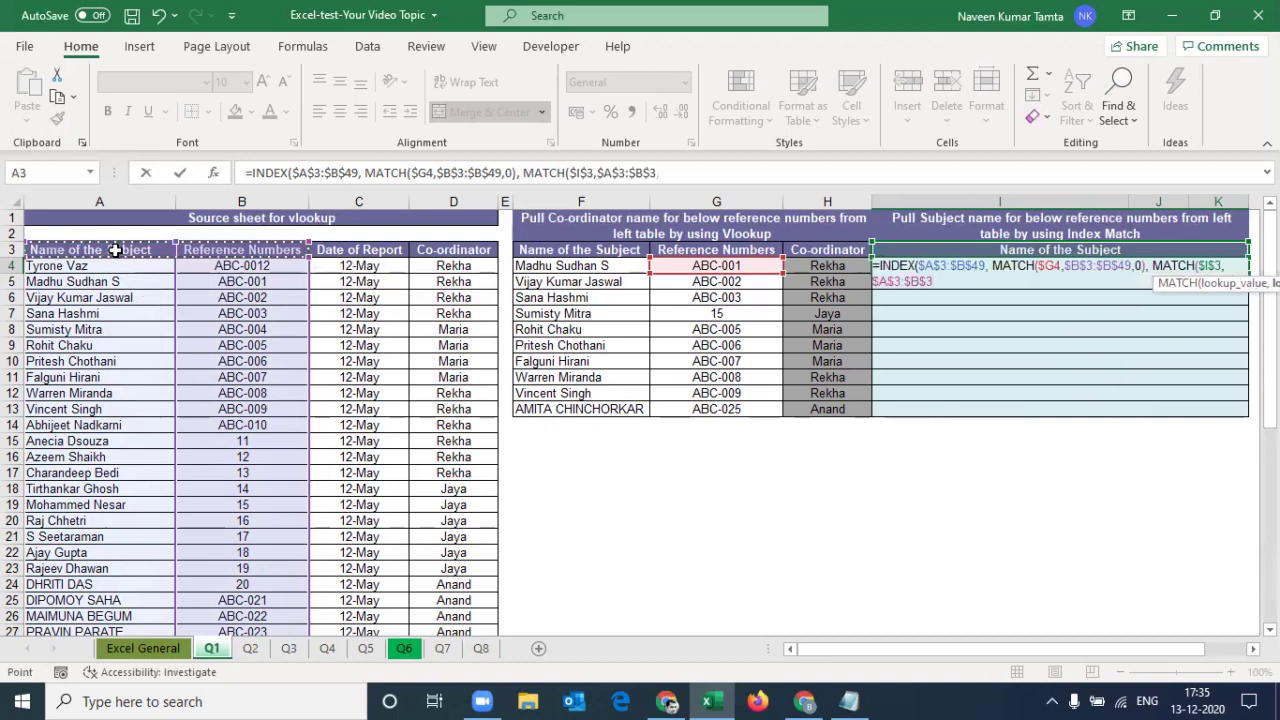
pyautogui.write(',0))')
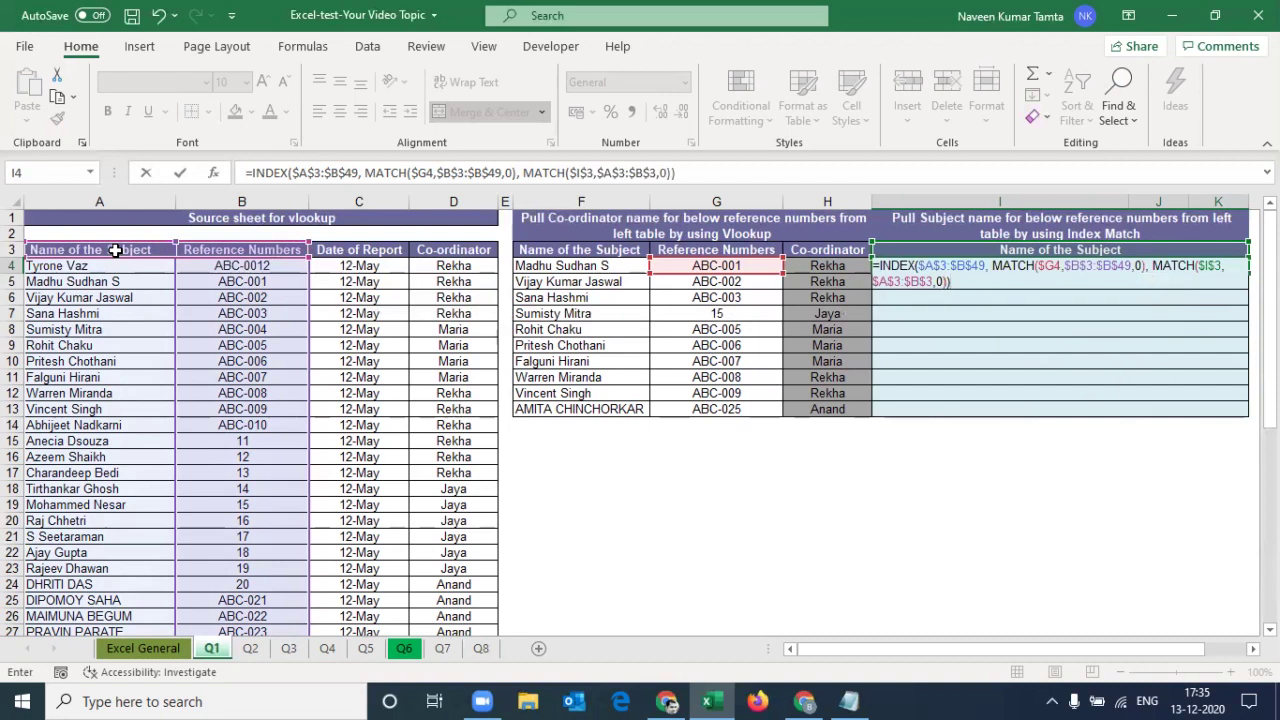
pyautogui.hotkey('ctrl', 'Return')
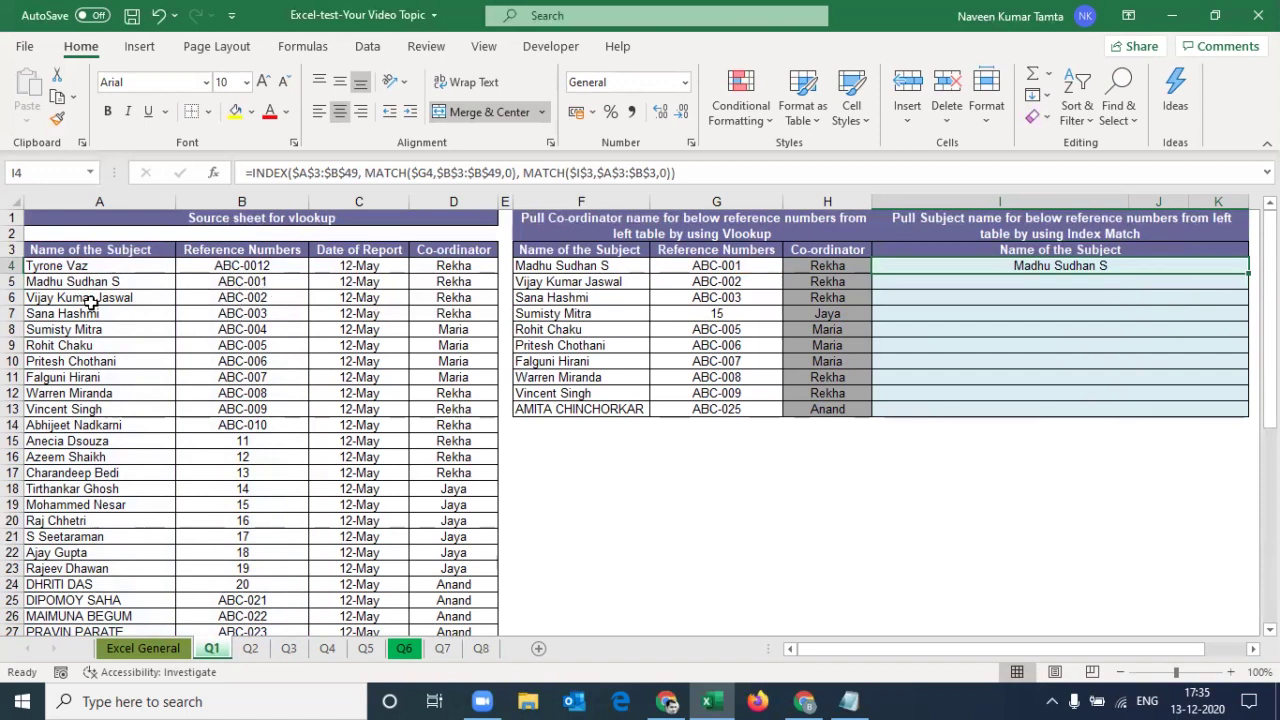
# Fill the INDEX/MATCH formula down I4:I13.
pyautogui.hotkey('shift', 'Down')
pyautogui.hotkey('shift', 'Down')
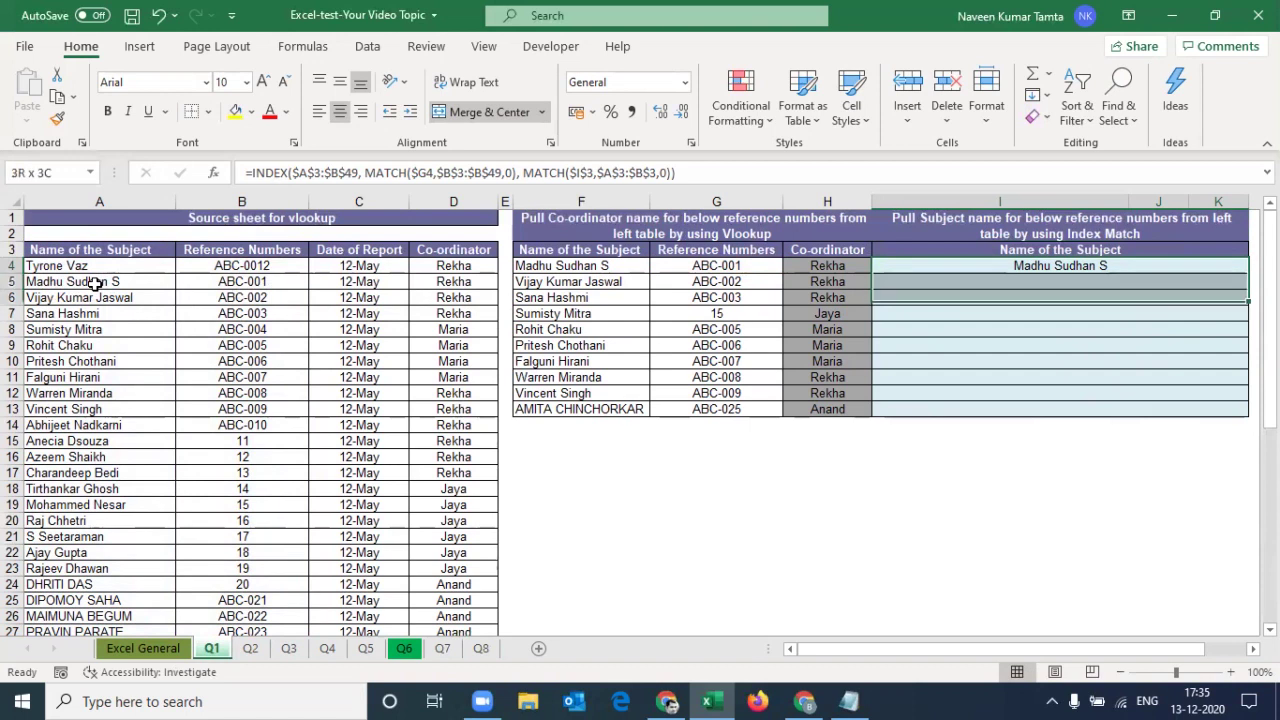
pyautogui.hotkey('shift', 'Down')
pyautogui.hotkey('shift', 'Down')
pyautogui.hotkey('shift', 'Down')
pyautogui.hotkey('shift', 'Down')
pyautogui.hotkey('shift', 'Down')
pyautogui.hotkey('shift', 'Down')
pyautogui.hotkey('shift', 'Down')
pyautogui.hotkey('ctrl', 'd')
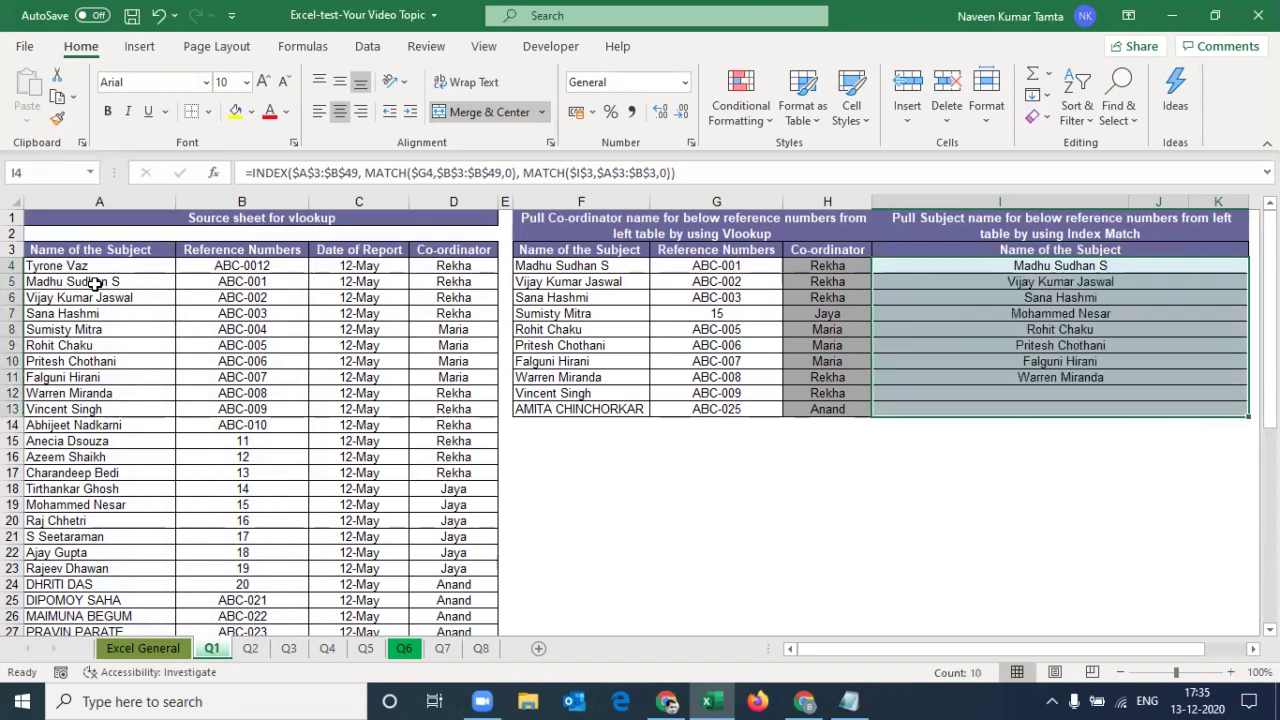
pyautogui.press('Down')
pyautogui.press('Down')
pyautogui.press('Down')
pyautogui.press('Left')
pyautogui.press('Left')
pyautogui.press('Left')
pyautogui.press('Right')
pyautogui.hotkey('shift', 'Right')
pyautogui.hotkey('shift', 'Right')
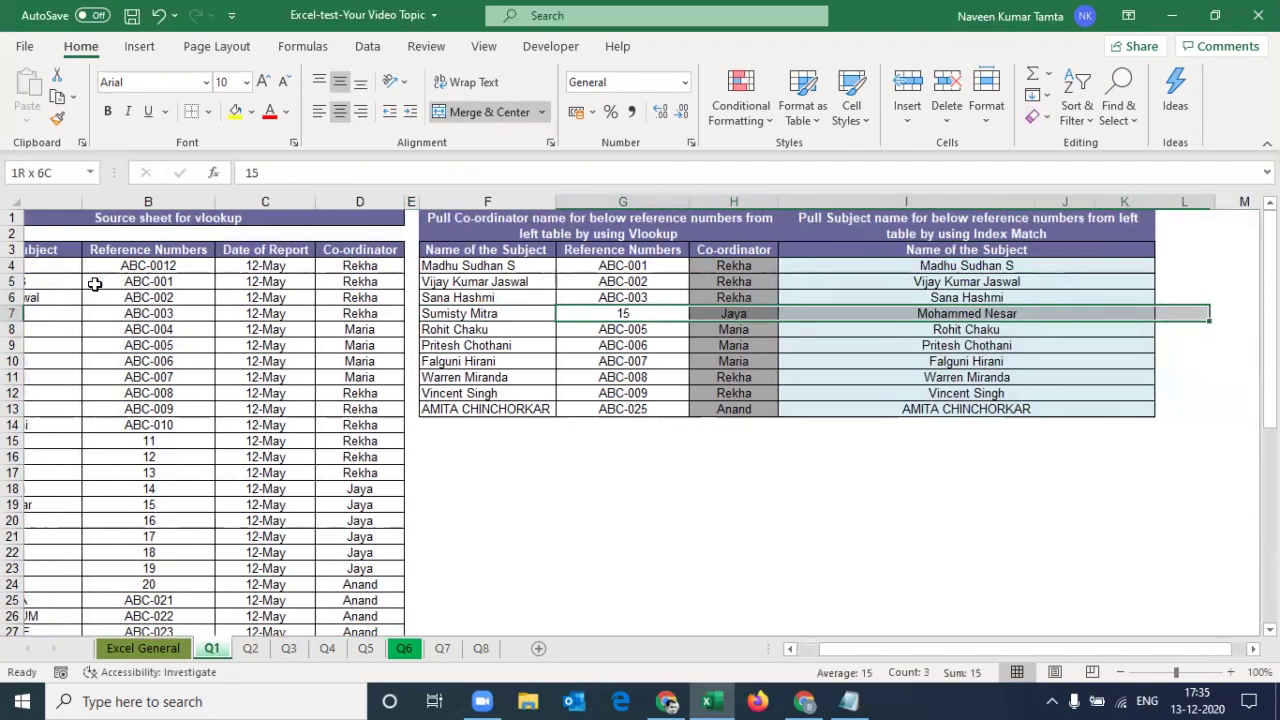
pyautogui.hscroll(1, 93, 284)
pyautogui.press('Right')
pyautogui.press('Right')
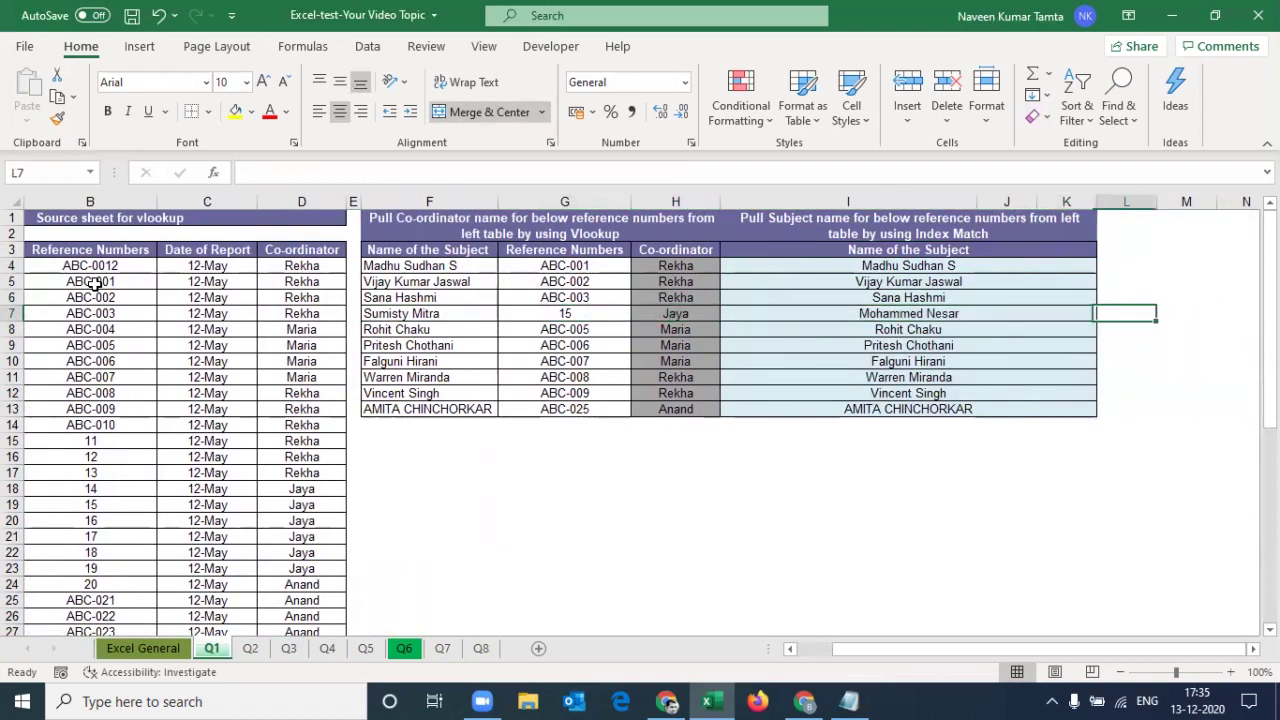
pyautogui.press('Home')
pyautogui.press('Down')
pyautogui.press('Down')
pyautogui.press('Down')
pyautogui.press('Down')
pyautogui.press('Down')
pyautogui.press('Down')
pyautogui.press('Right')
pyautogui.press('Down')
pyautogui.press('Down')
pyautogui.press('Down')
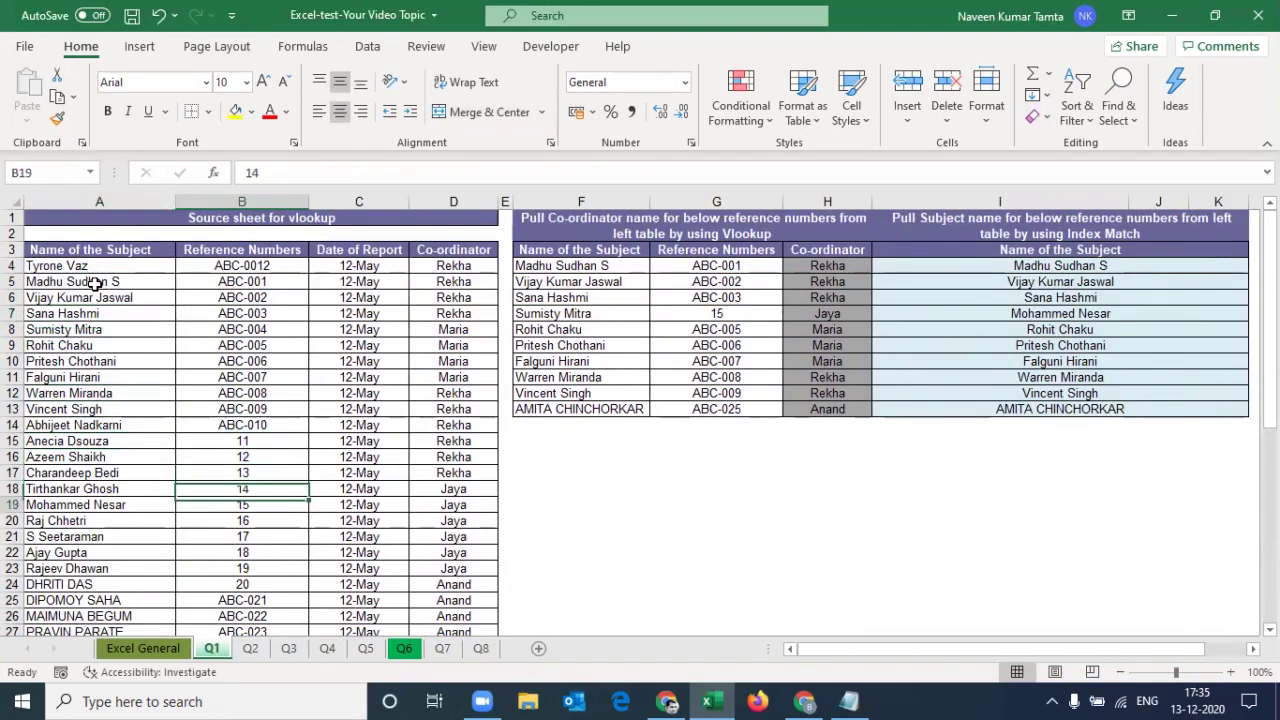
pyautogui.press('Down')
pyautogui.hotkey('shift', 'Left')
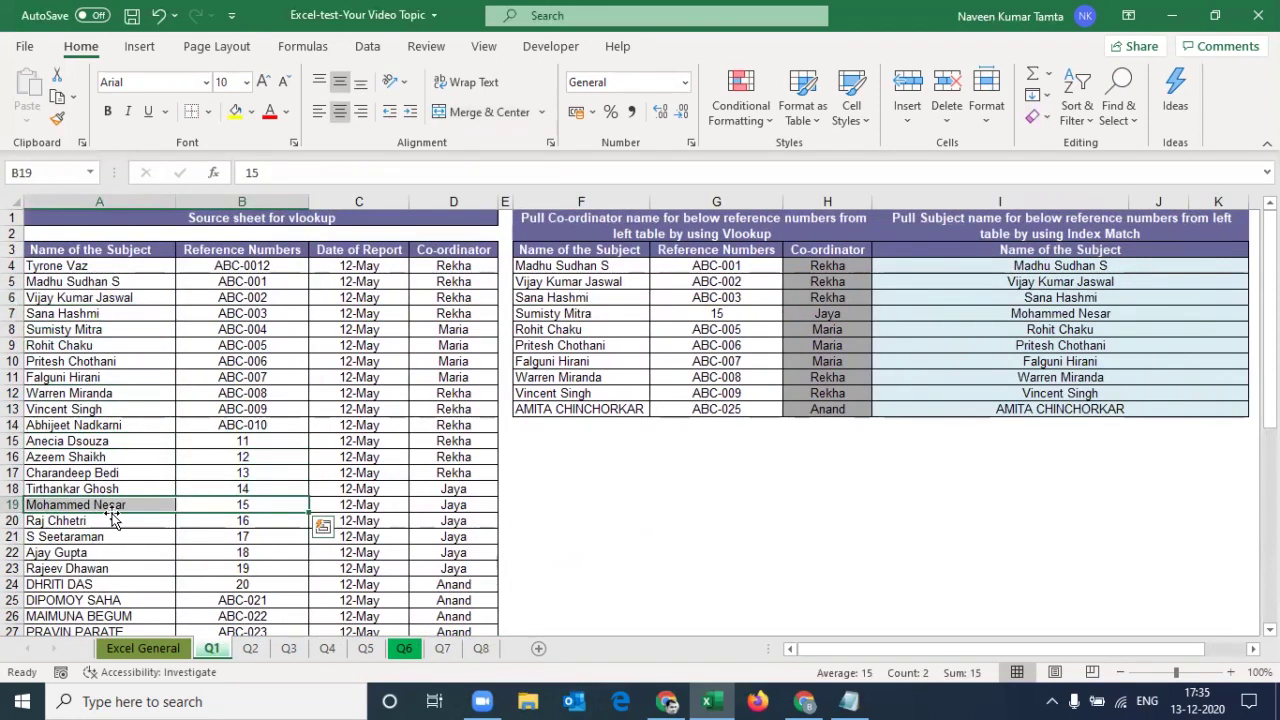
pyautogui.click(110, 505)
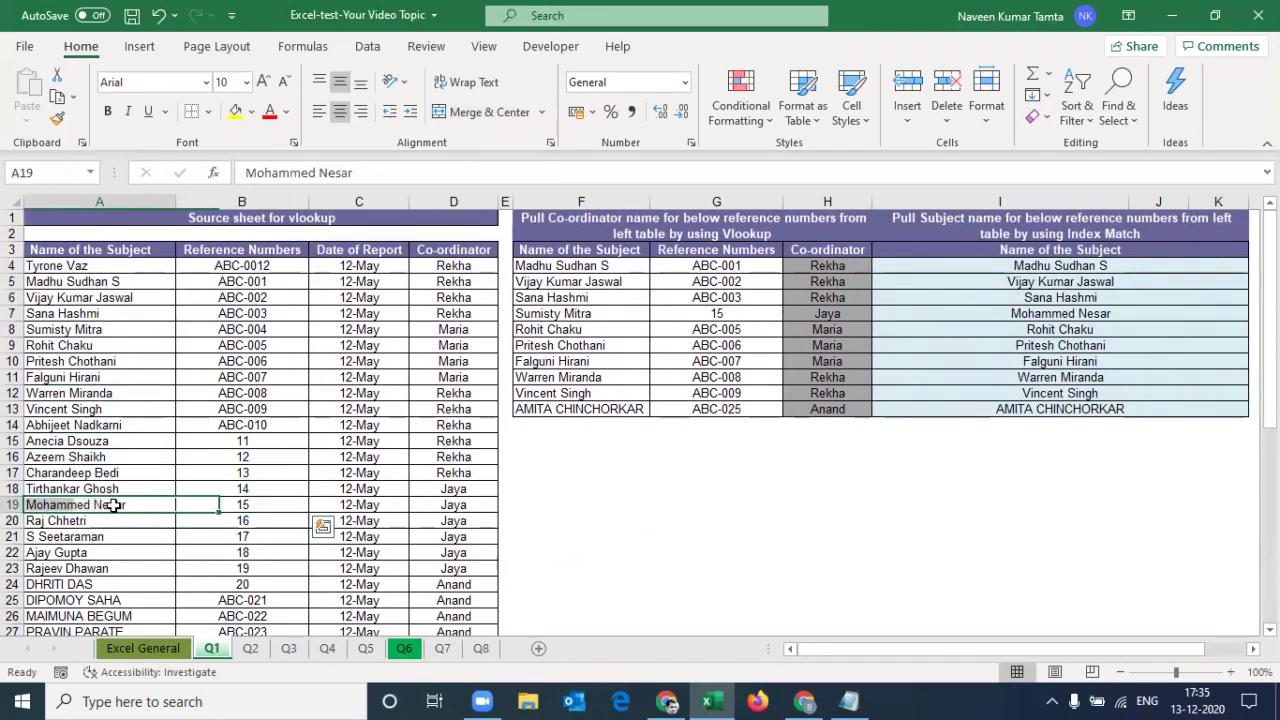
pyautogui.click(1087, 311)
pyautogui.hotkey('shift', 'Left')
pyautogui.hotkey('shift', 'Left')
pyautogui.hotkey('shift', 'Left')
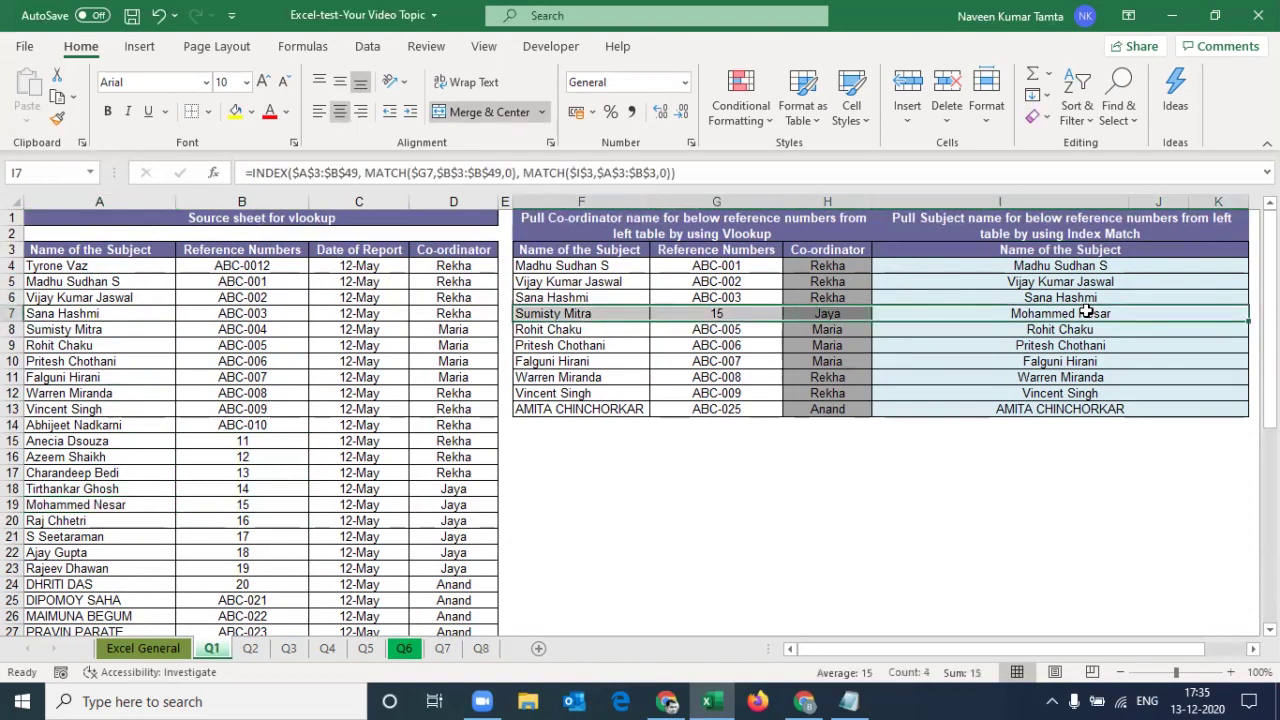
# Read question 2 on the Excel General sheet, then switch to sheet Q2's item cost table.
pyautogui.press('Up')
pyautogui.press('Up')
pyautogui.press('Up')
pyautogui.press('Up')
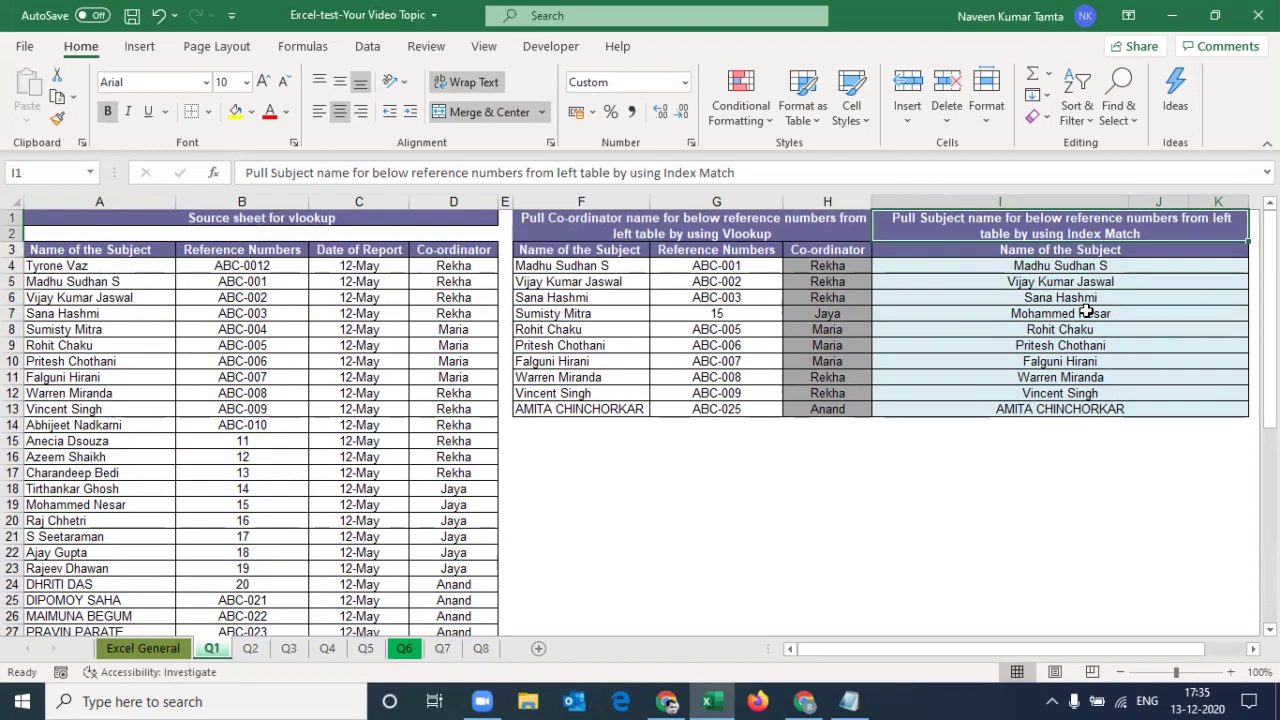
pyautogui.hotkey('ctrl', 'pageup')
pyautogui.press('Down')
pyautogui.press('Left')
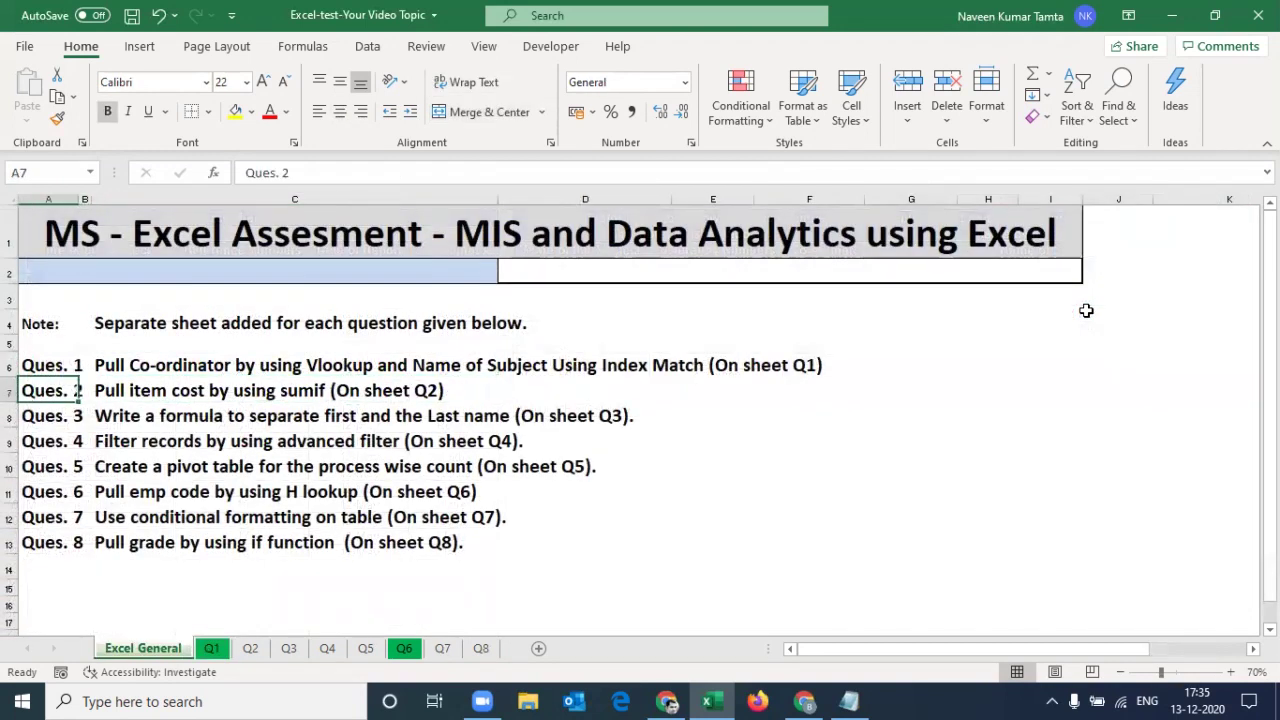
pyautogui.press('Right')
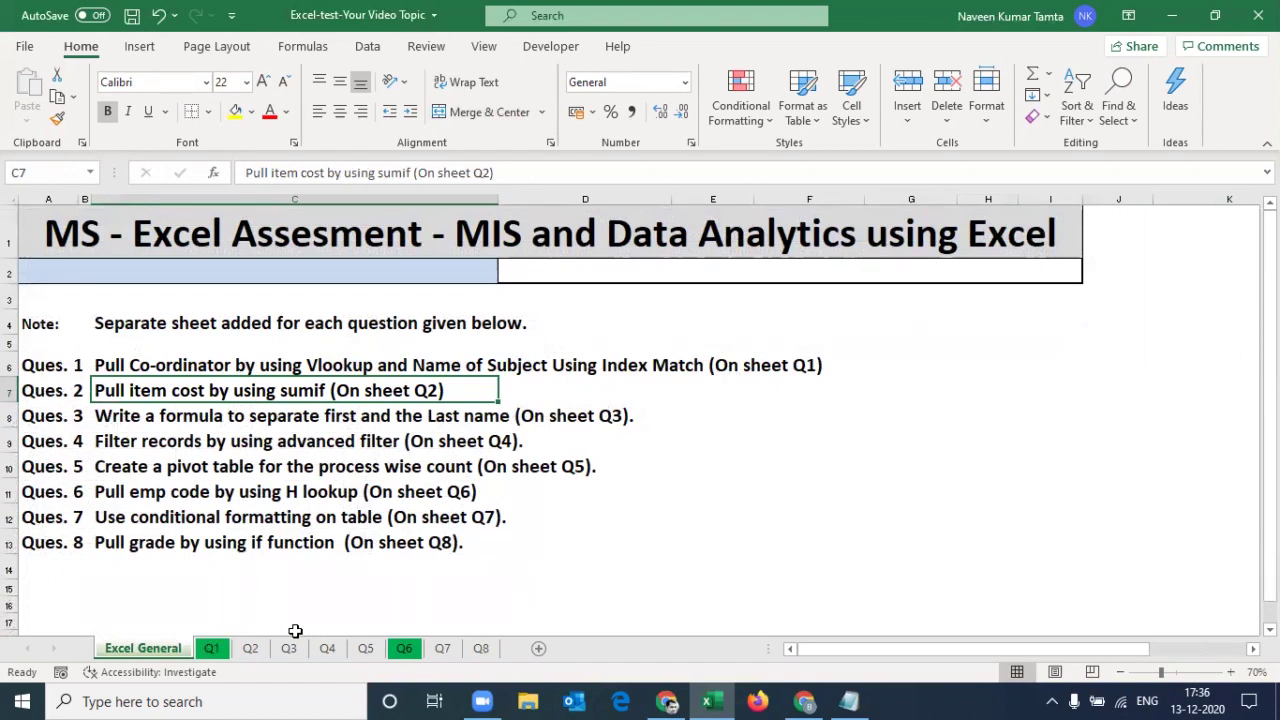
pyautogui.click(251, 649)
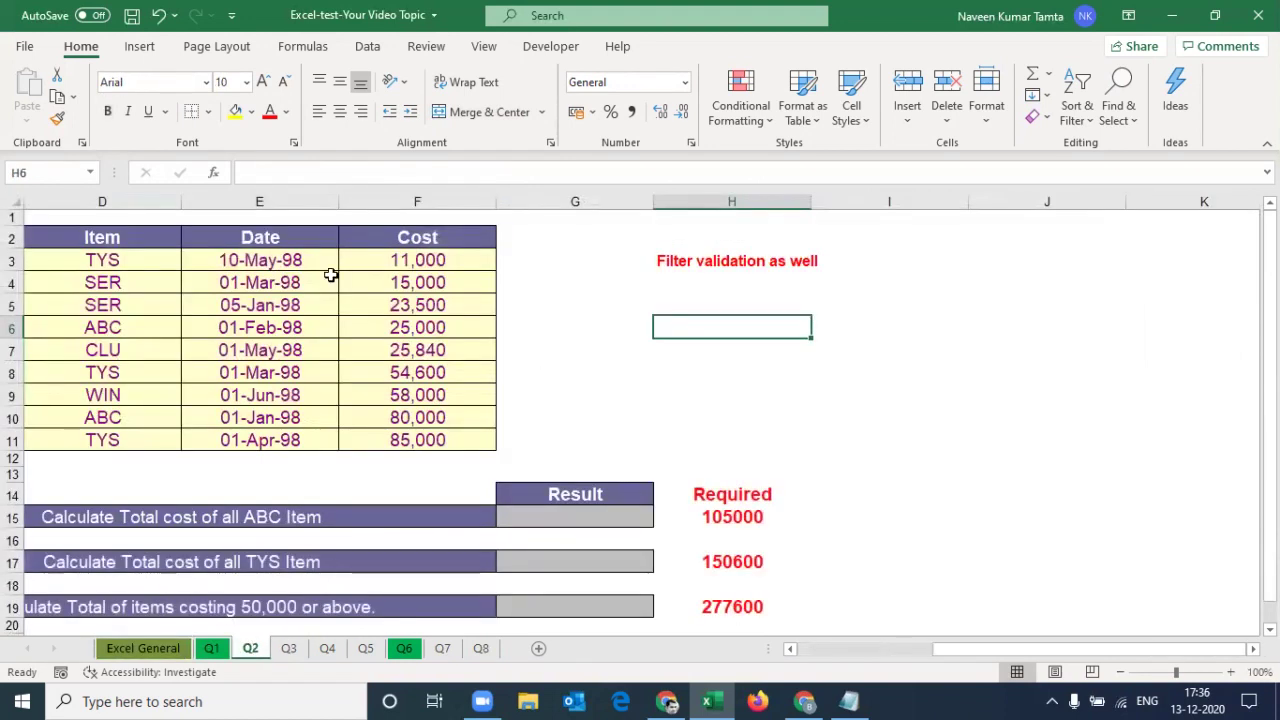
pyautogui.click(141, 228)
pyautogui.press('Home')
pyautogui.press('Right')
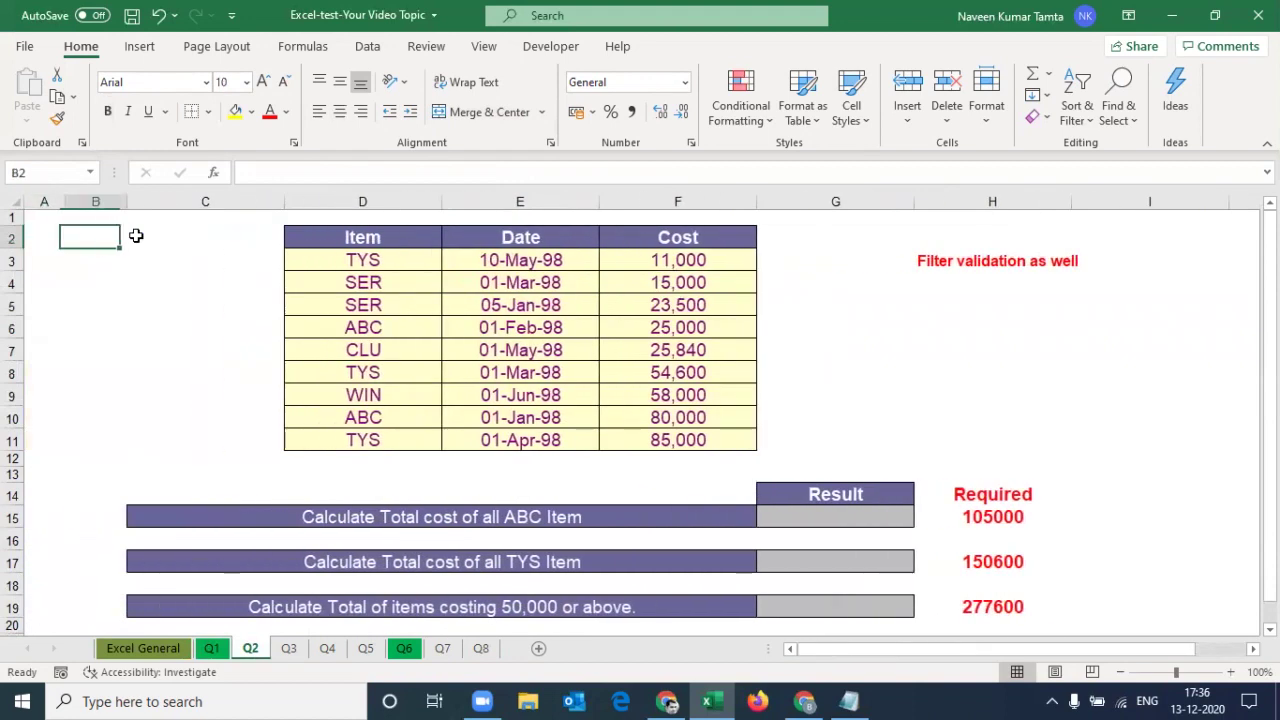
pyautogui.press('Right')
pyautogui.press('Right')
pyautogui.hotkey('shift', 'Right')
pyautogui.hotkey('shift', 'Right')
pyautogui.hotkey('shift', 'Down')
pyautogui.hotkey('shift', 'Down')
pyautogui.hotkey('shift', 'Down')
pyautogui.hotkey('shift', 'Down')
pyautogui.hotkey('shift', 'Down')
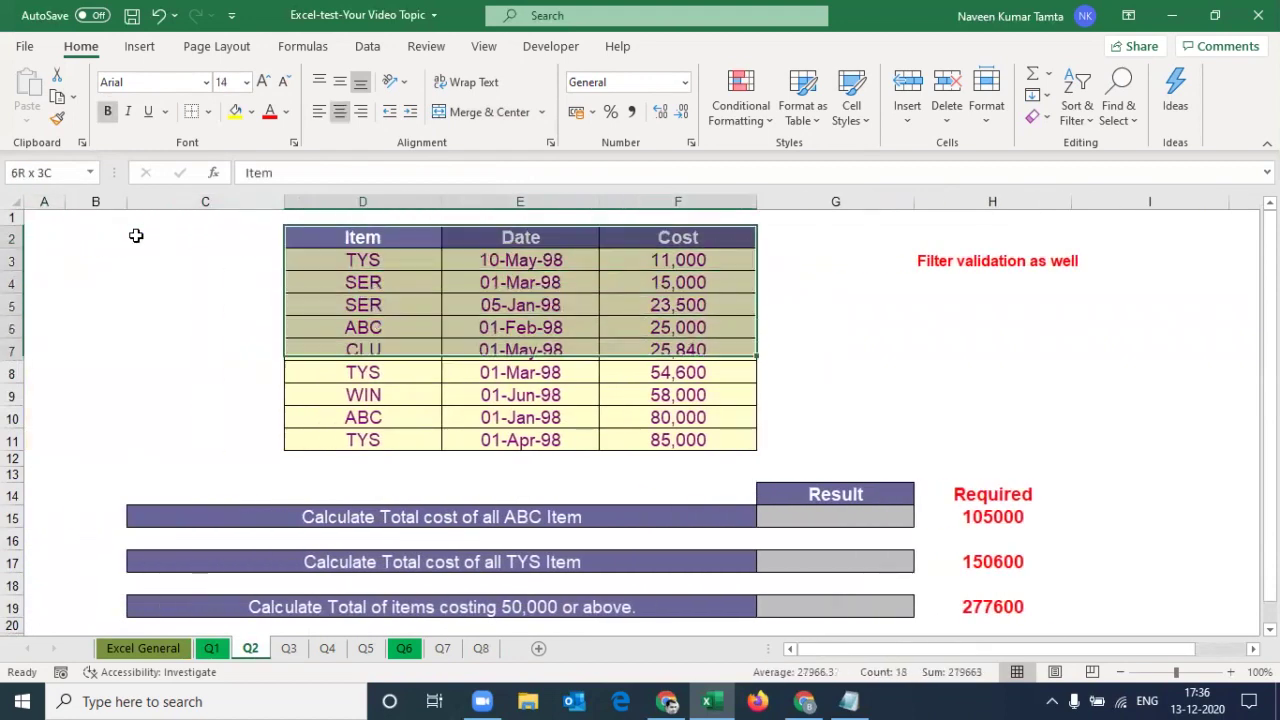
pyautogui.hotkey('shift', 'Down')
pyautogui.hotkey('shift', 'Down')
pyautogui.hotkey('shift', 'Down')
pyautogui.hotkey('shift', 'Down')
pyautogui.press('Down')
pyautogui.press('Down')
pyautogui.press('Down')
pyautogui.press('Down')
pyautogui.press('Down')
pyautogui.press('Down')
pyautogui.press('Down')
pyautogui.press('Down')
pyautogui.press('Down')
pyautogui.press('Down')
pyautogui.press('Down')
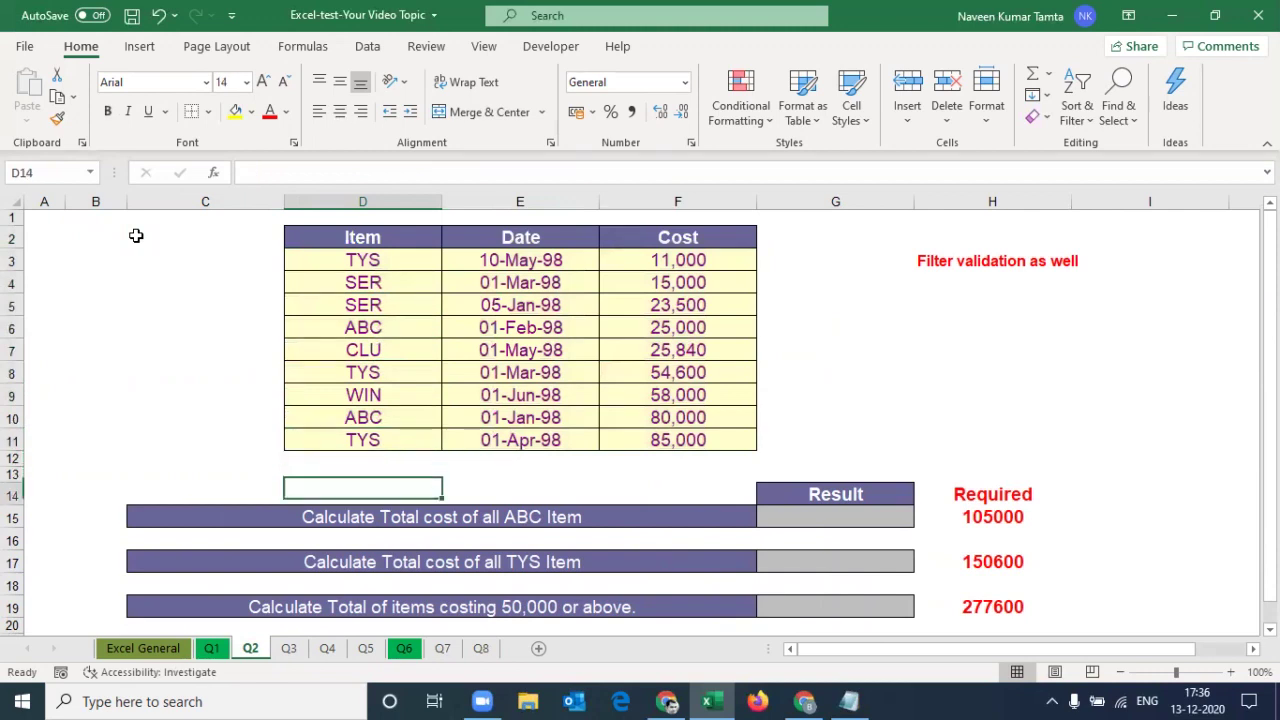
pyautogui.press('Down')
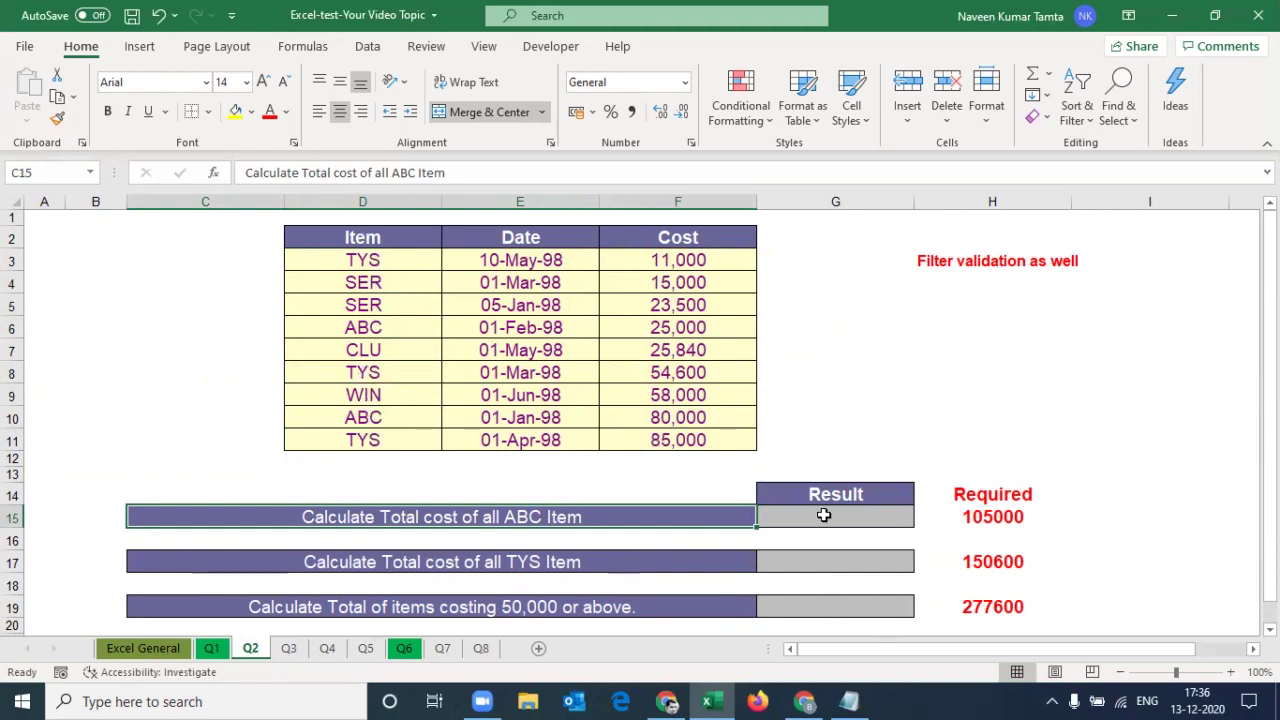
pyautogui.click(984, 521)
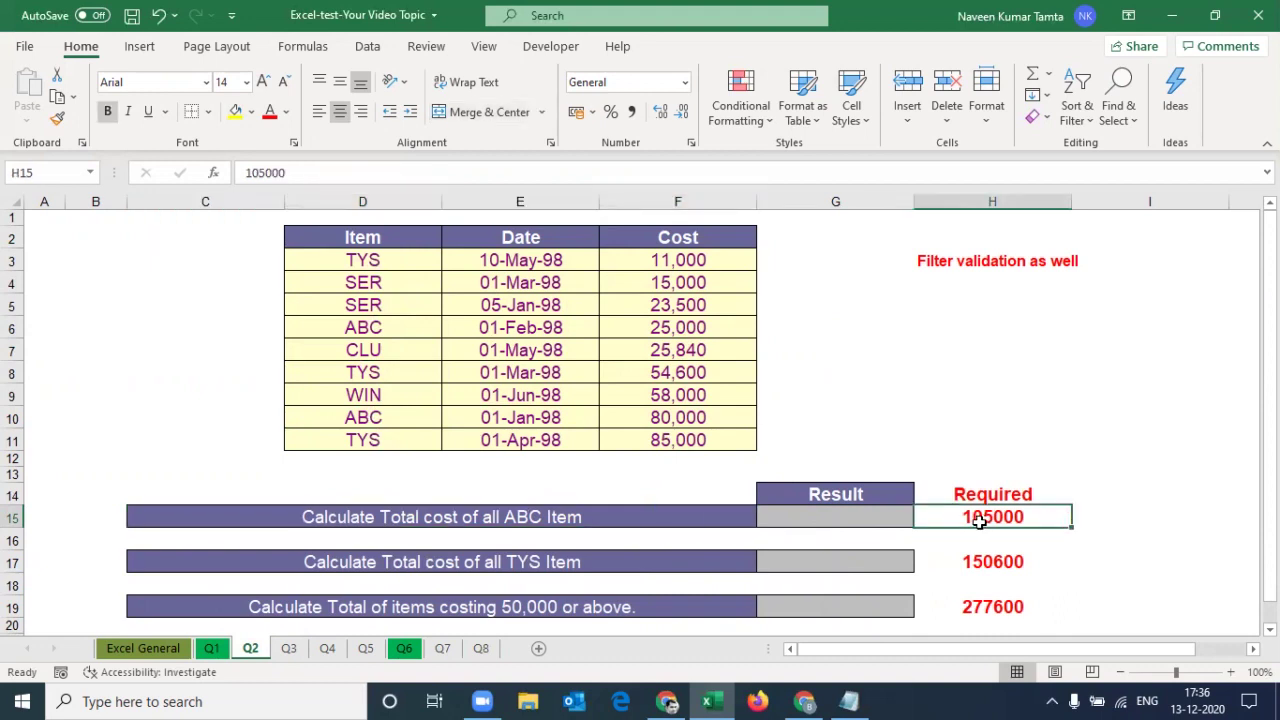
pyautogui.click(855, 516)
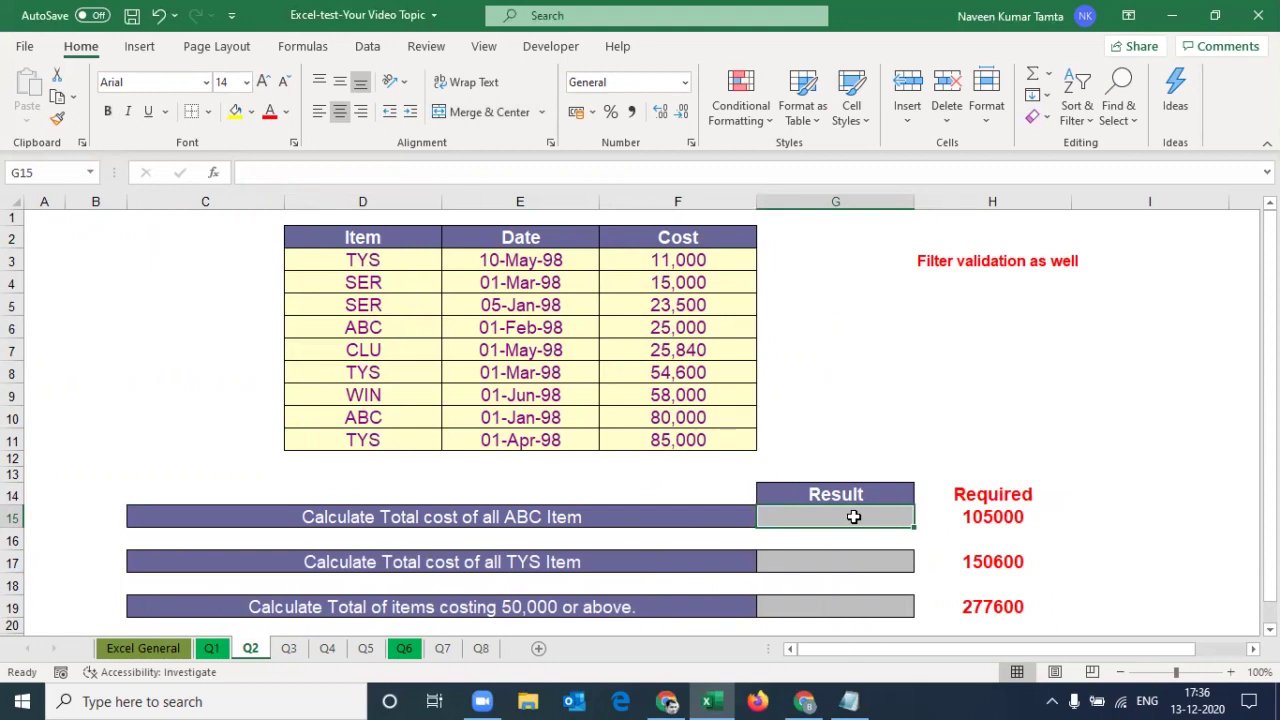
# Enter =SUMIF($D$3:$D$11,"ABC",$F$3:$F$11) in G15, returning 105000.
pyautogui.write('=sumif')
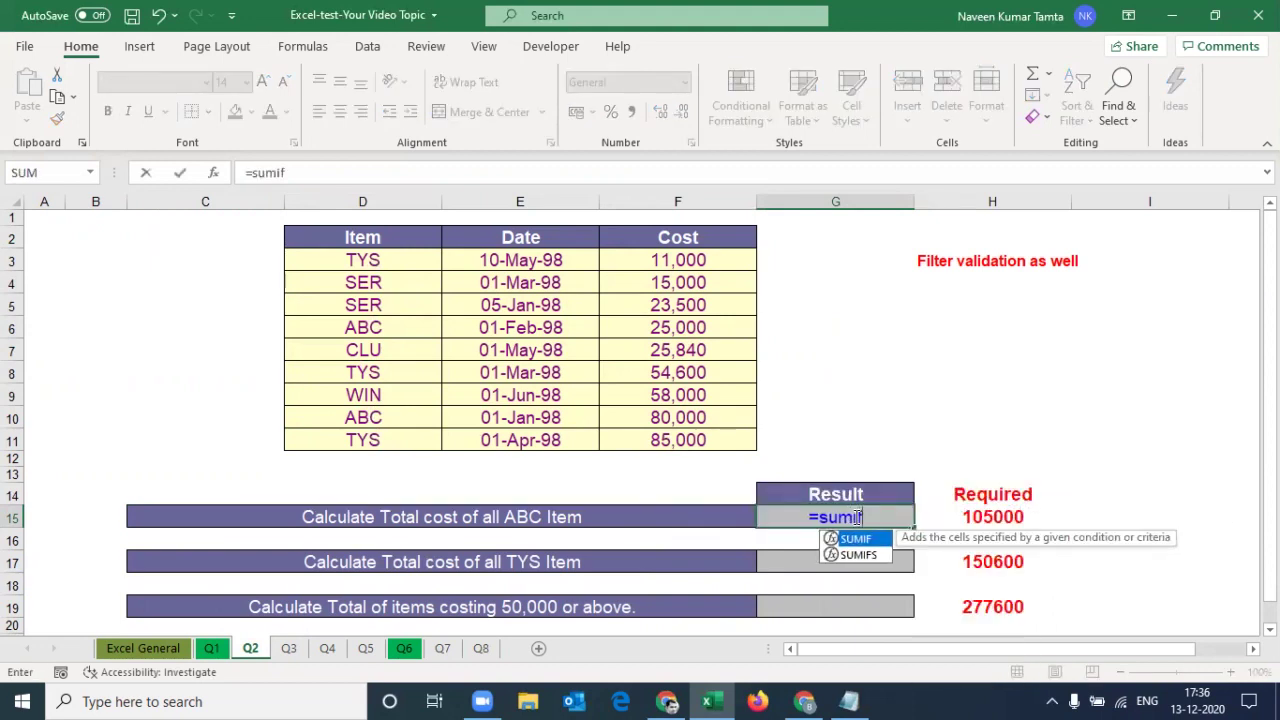
pyautogui.press('Tab')
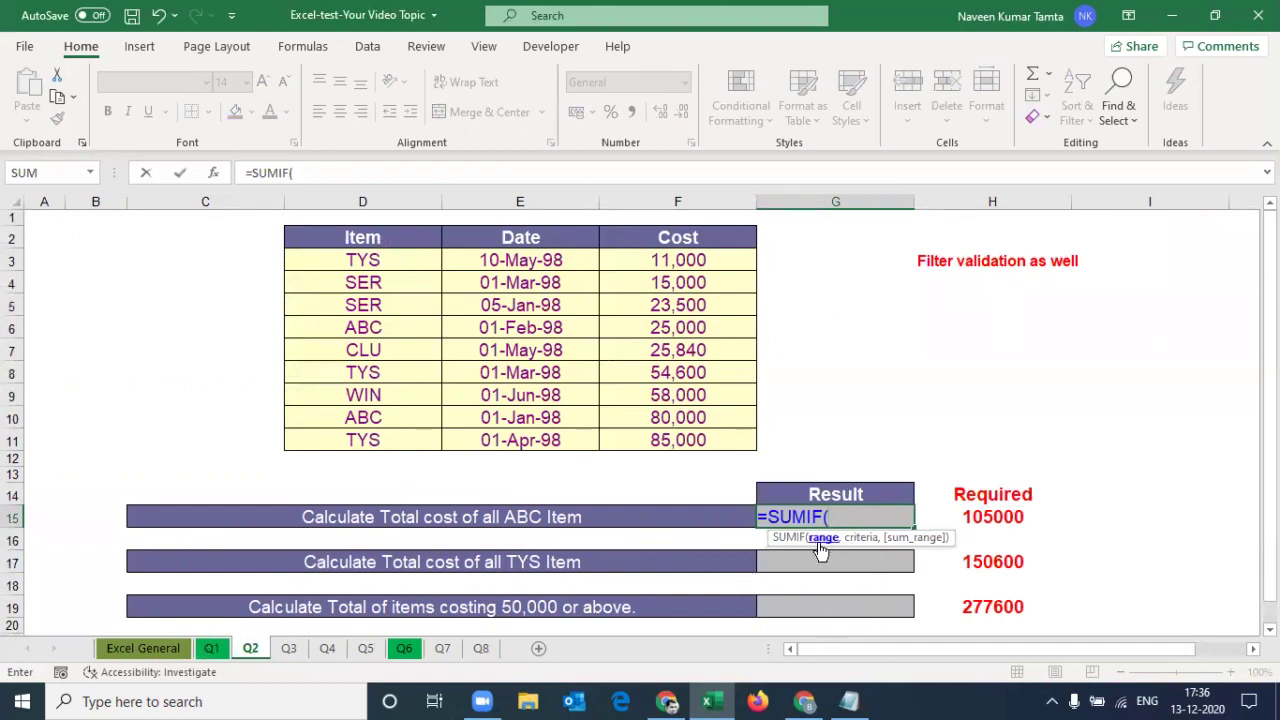
pyautogui.moveTo(381, 261); pyautogui.dragTo(388, 443)
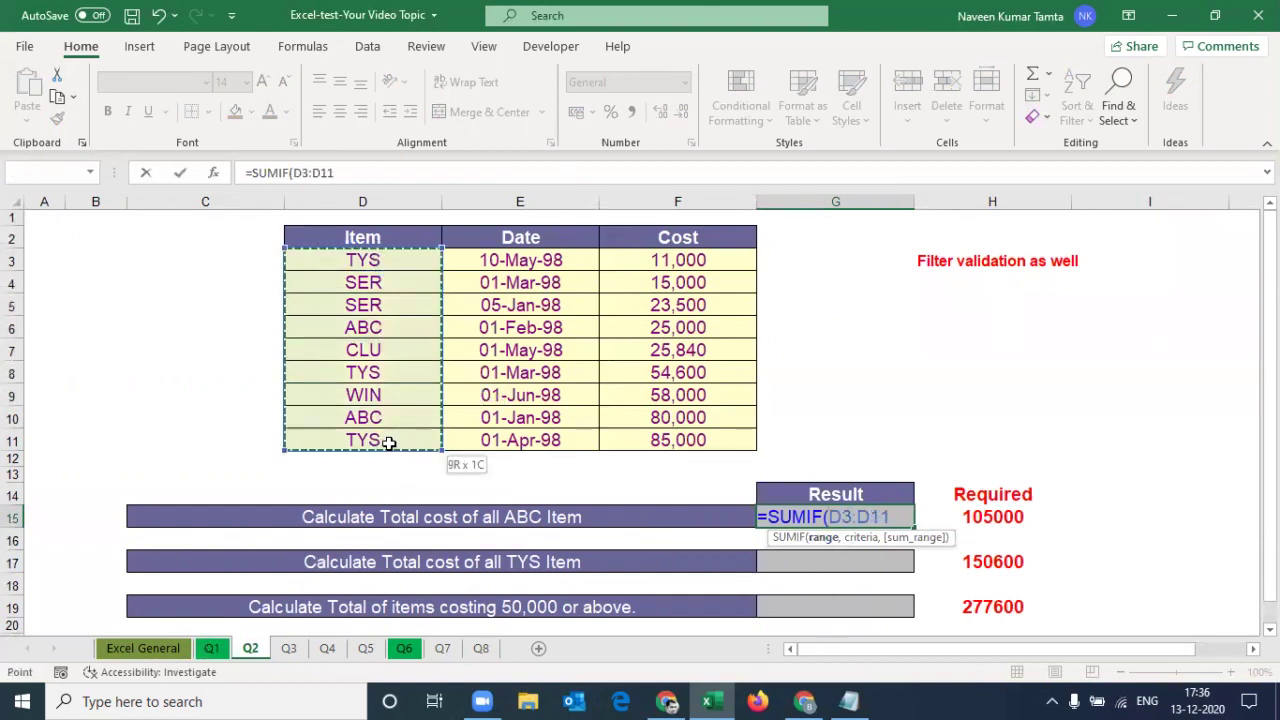
pyautogui.press('F4')
pyautogui.write('$D$11,')
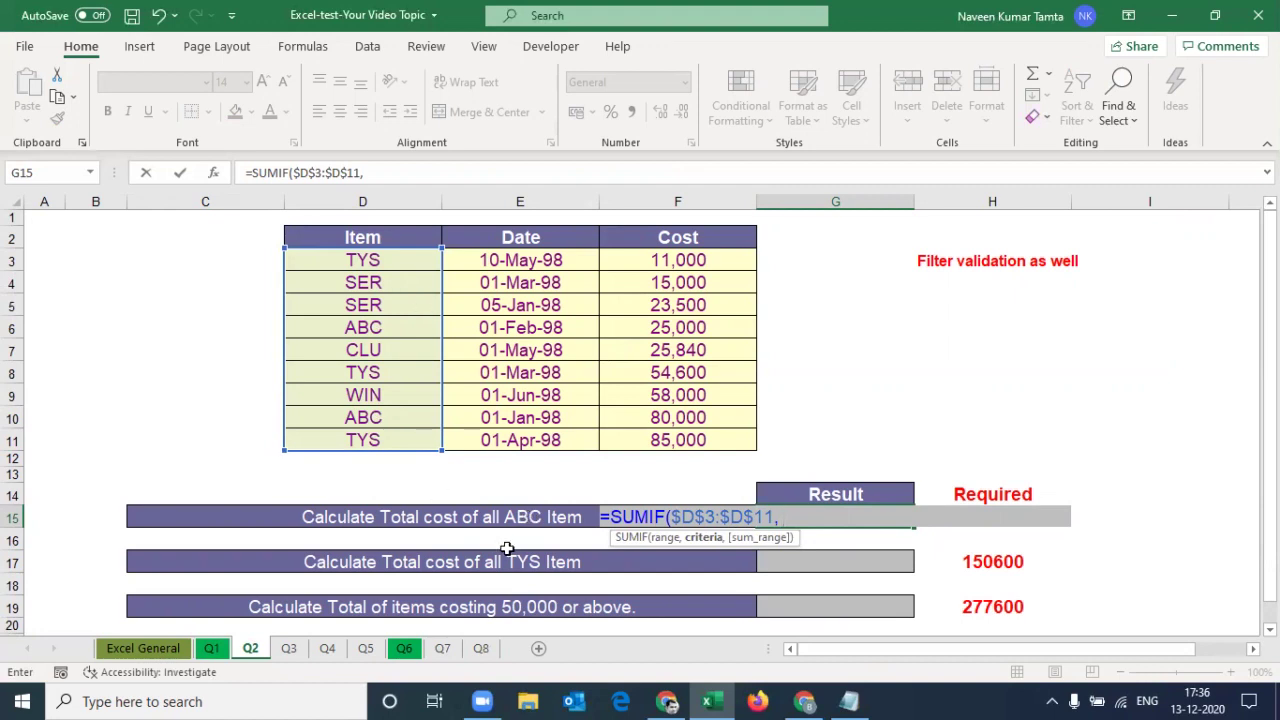
pyautogui.write(' "ABC"')
pyautogui.write(',')
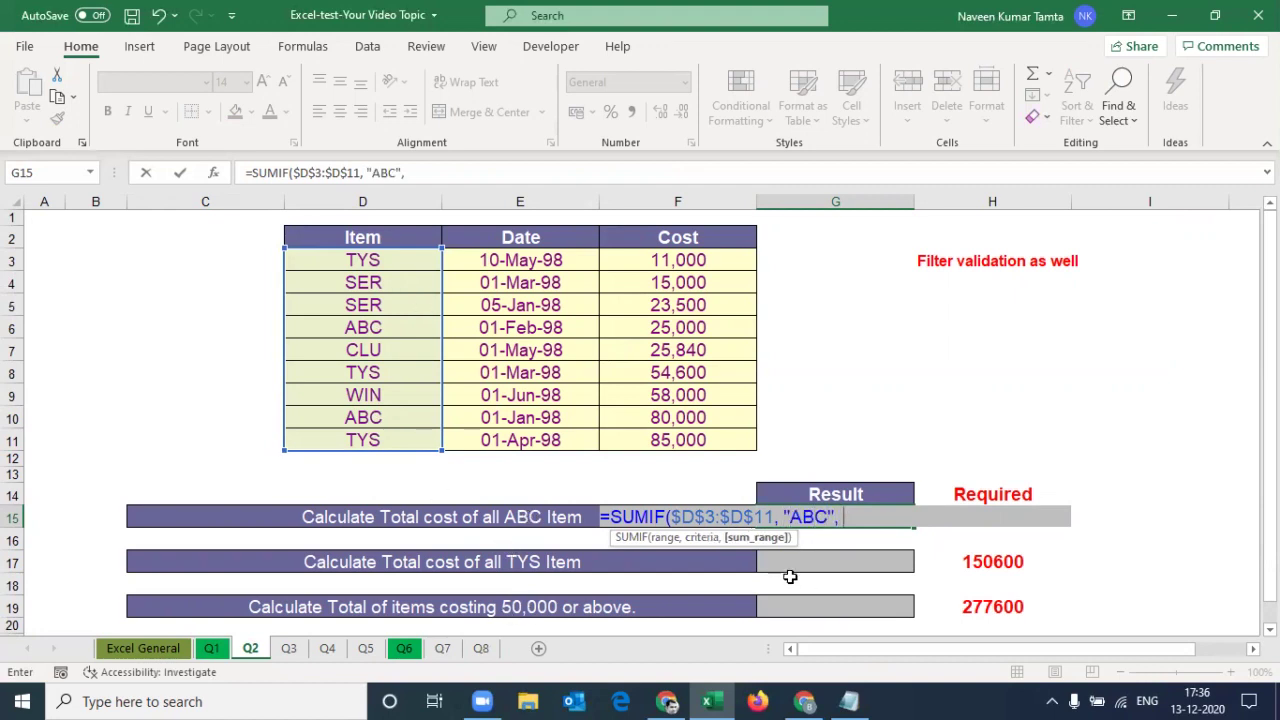
pyautogui.click(661, 262)
pyautogui.moveTo(659, 314); pyautogui.dragTo(672, 430)
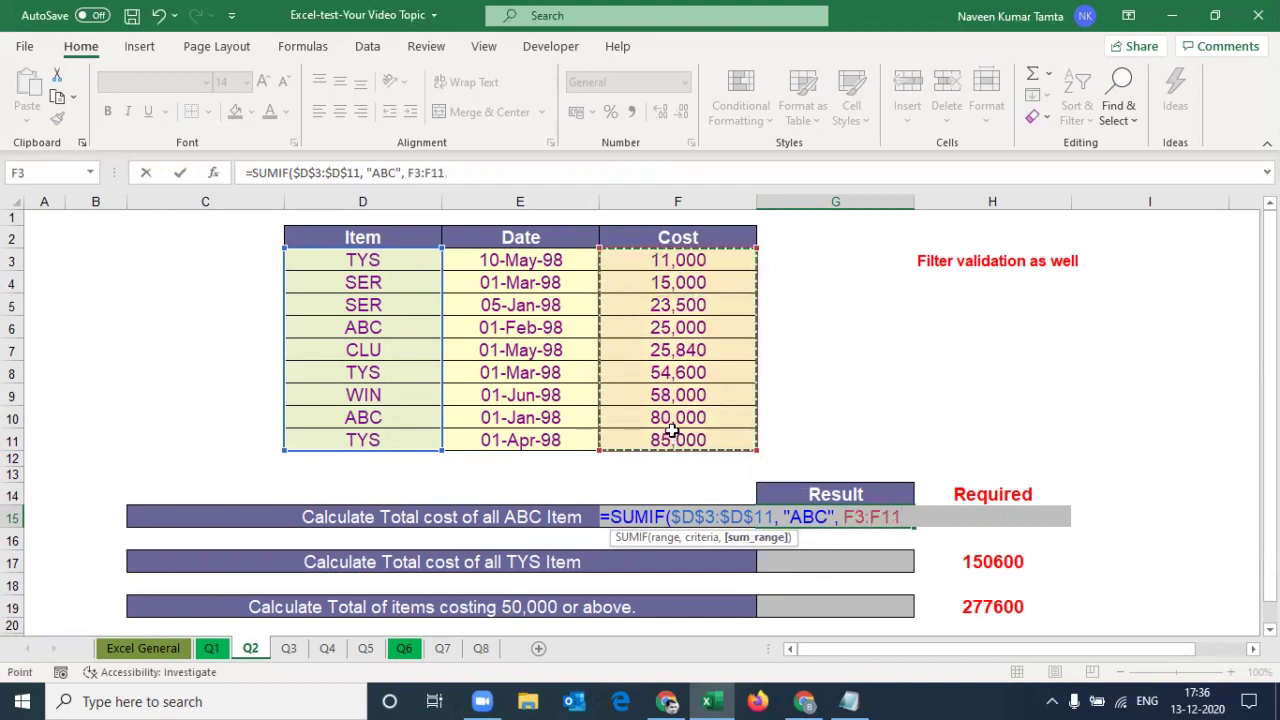
pyautogui.press('F4')
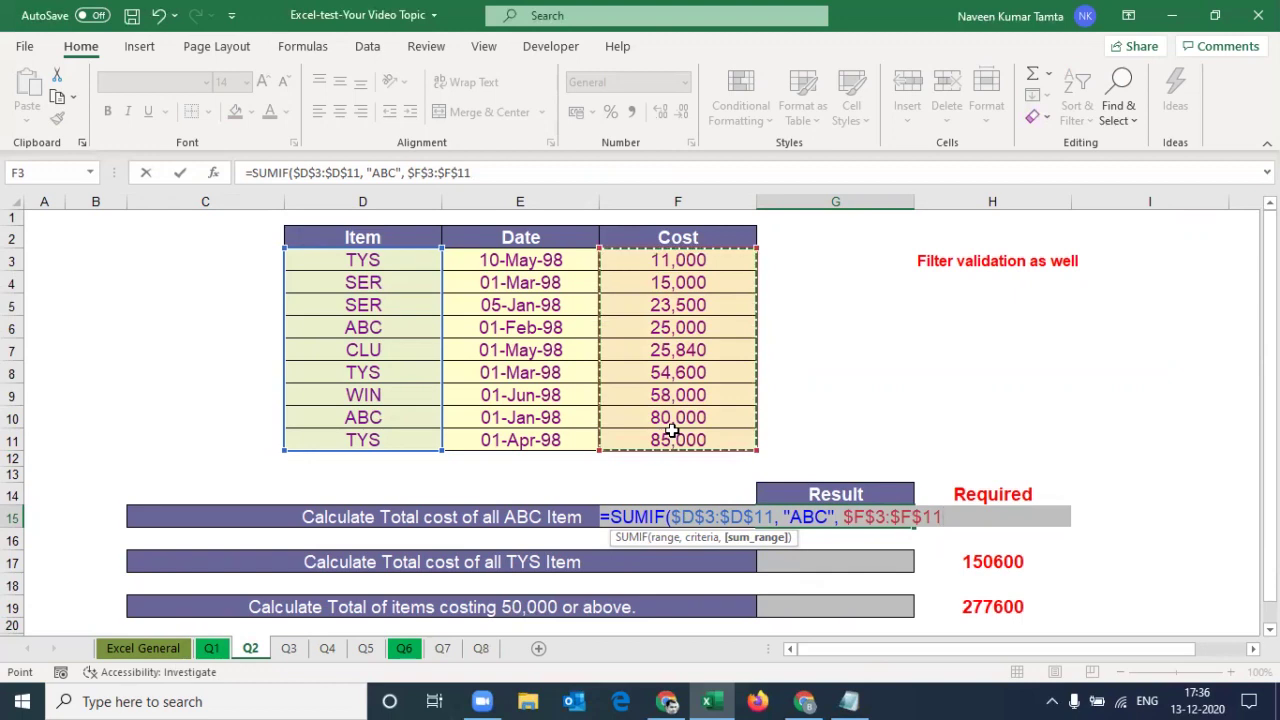
pyautogui.write(')')
pyautogui.press('Return')
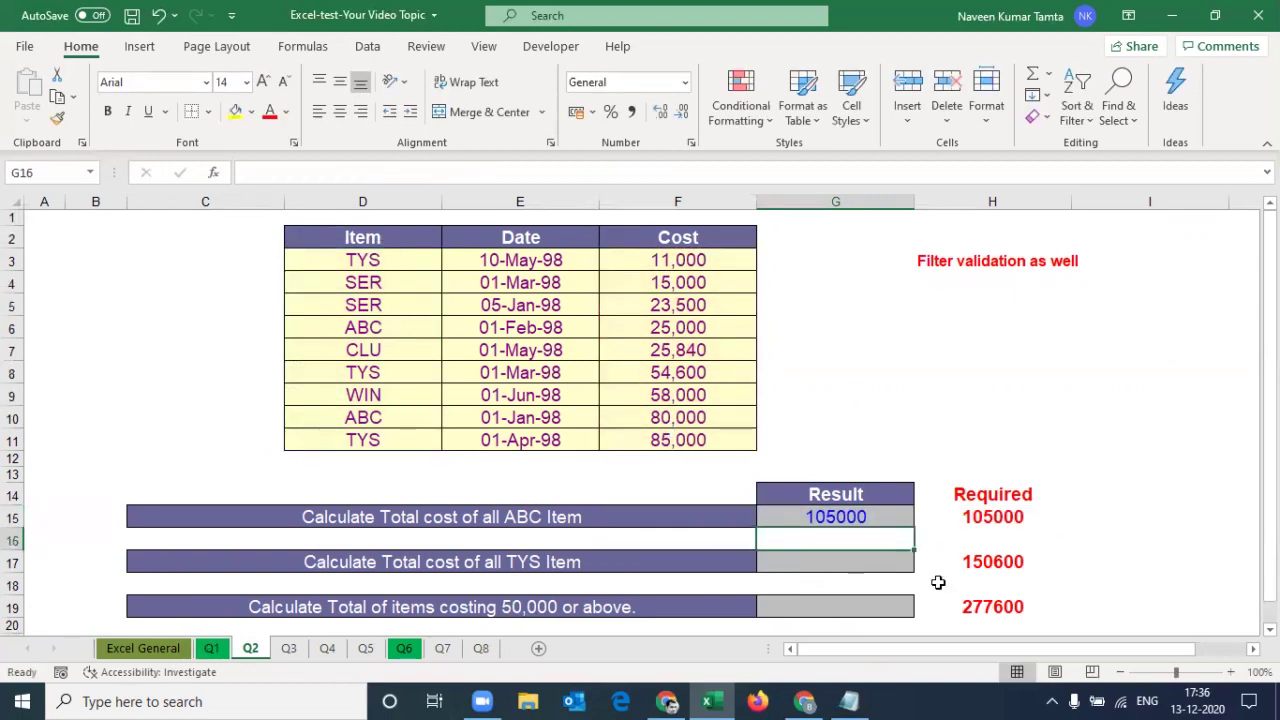
# Copy the ABC SUMIF formula into G17 and change its criterion to TYC.
pyautogui.click(1024, 517)
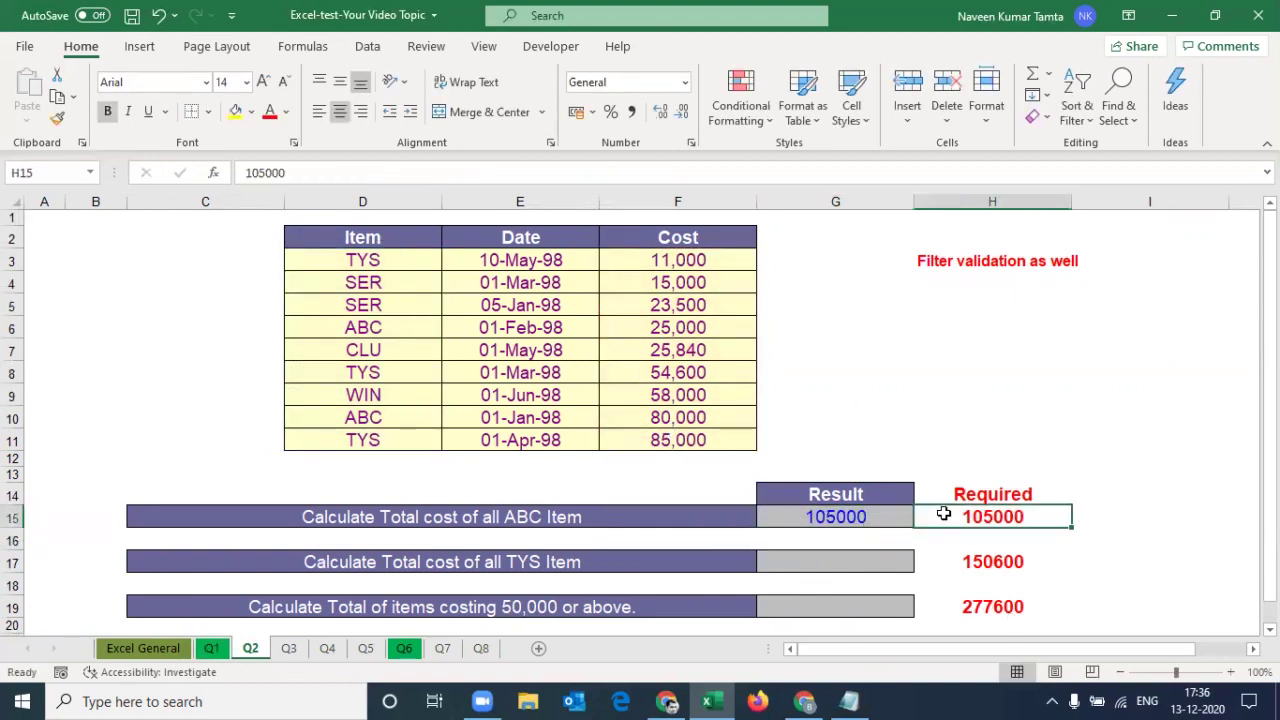
pyautogui.click(826, 565)
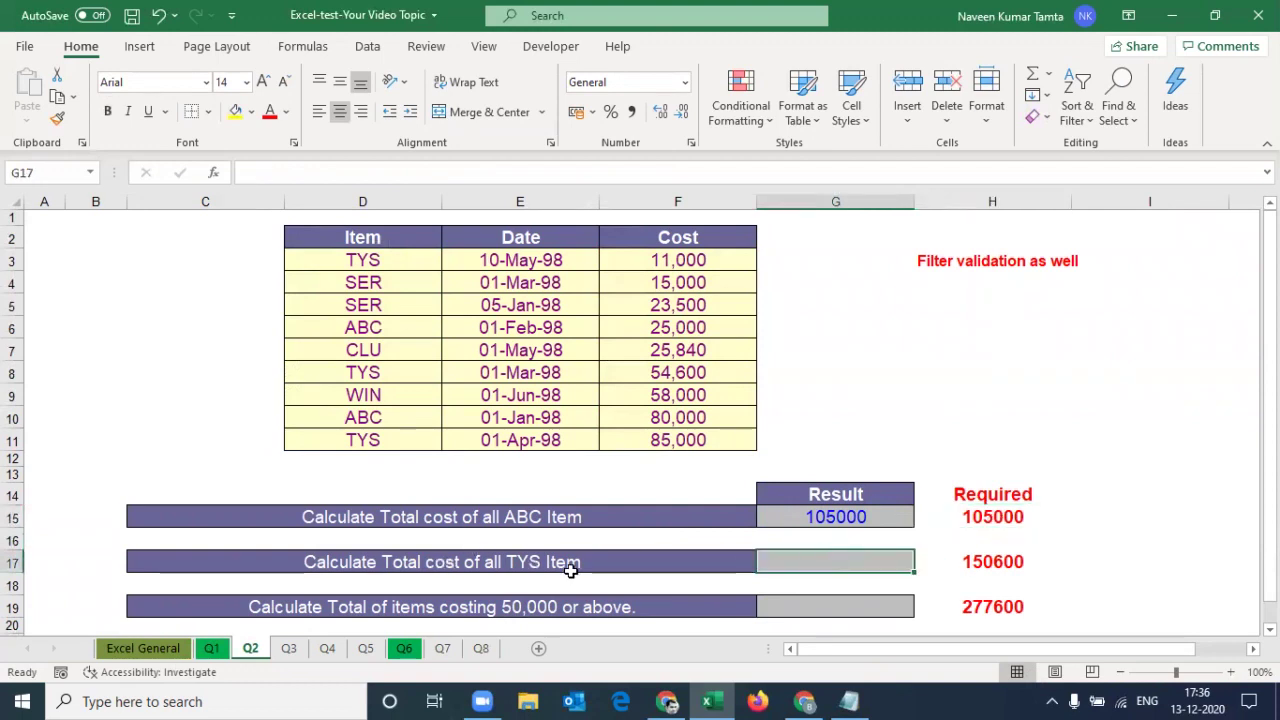
pyautogui.click(810, 516)
pyautogui.hotkey('ctrl', 'c')
pyautogui.click(822, 561)
pyautogui.hotkey('ctrl', 'v')
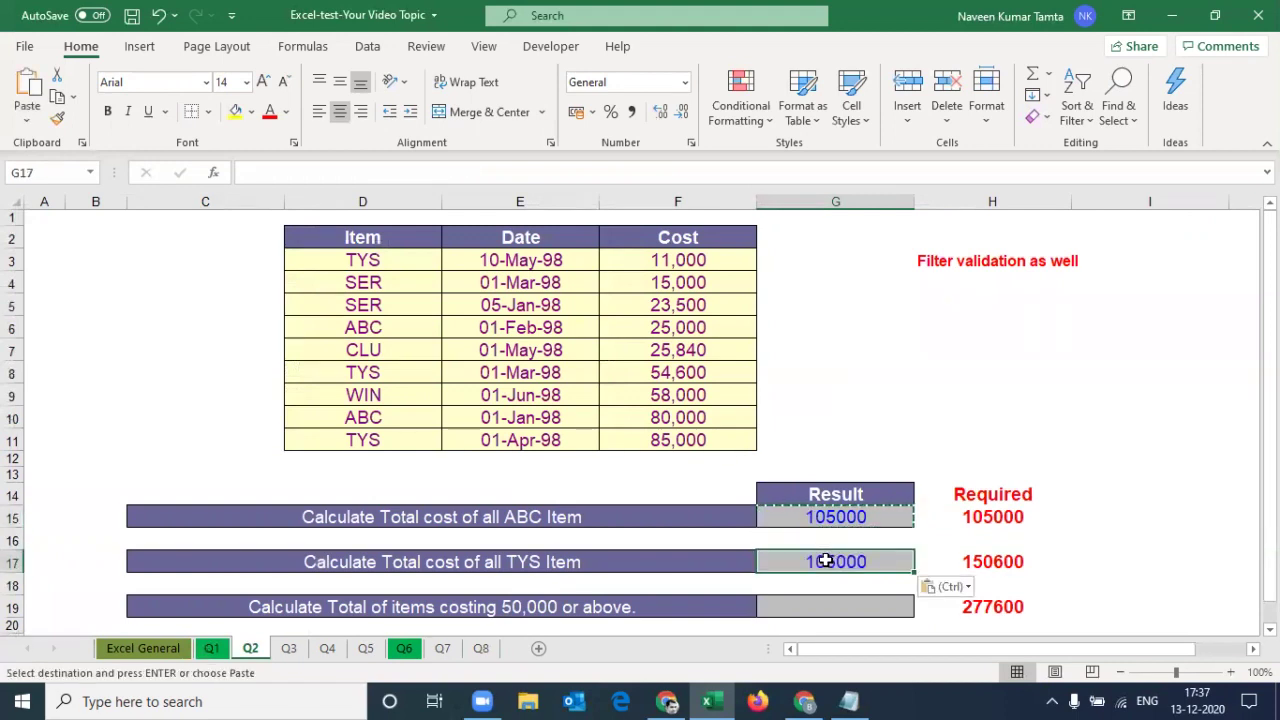
pyautogui.click(391, 174)
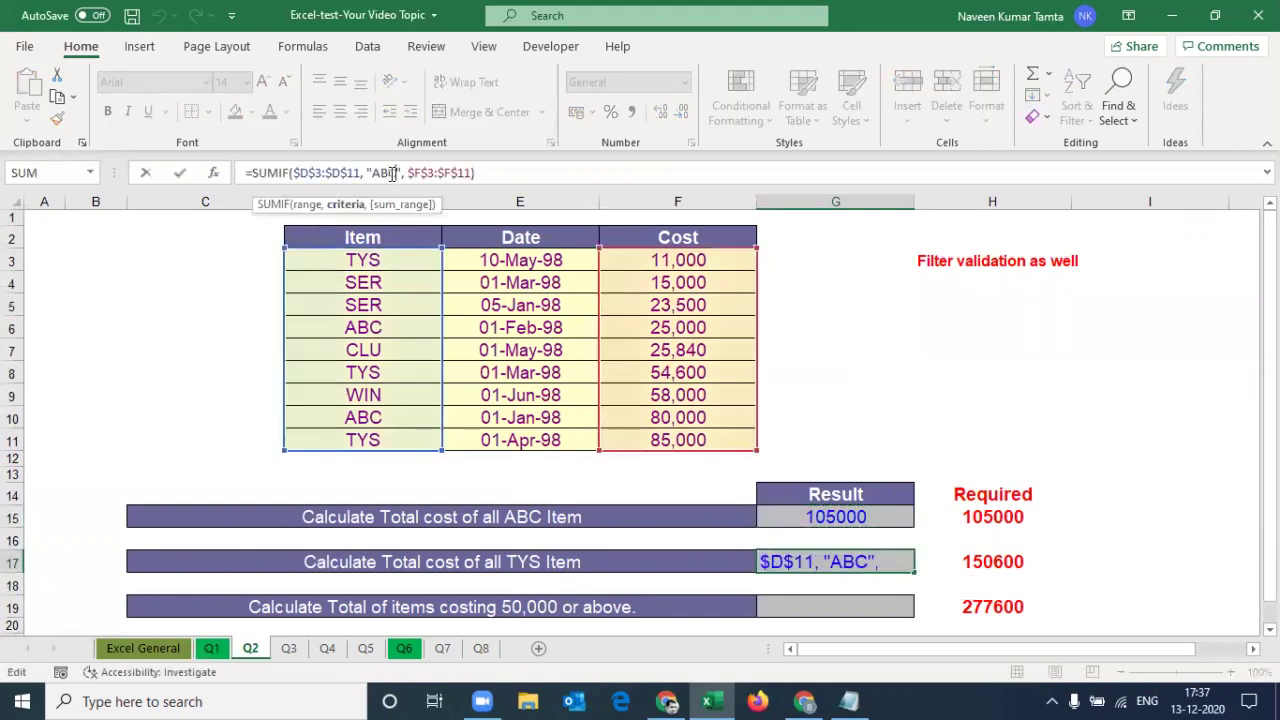
pyautogui.write('TYC')
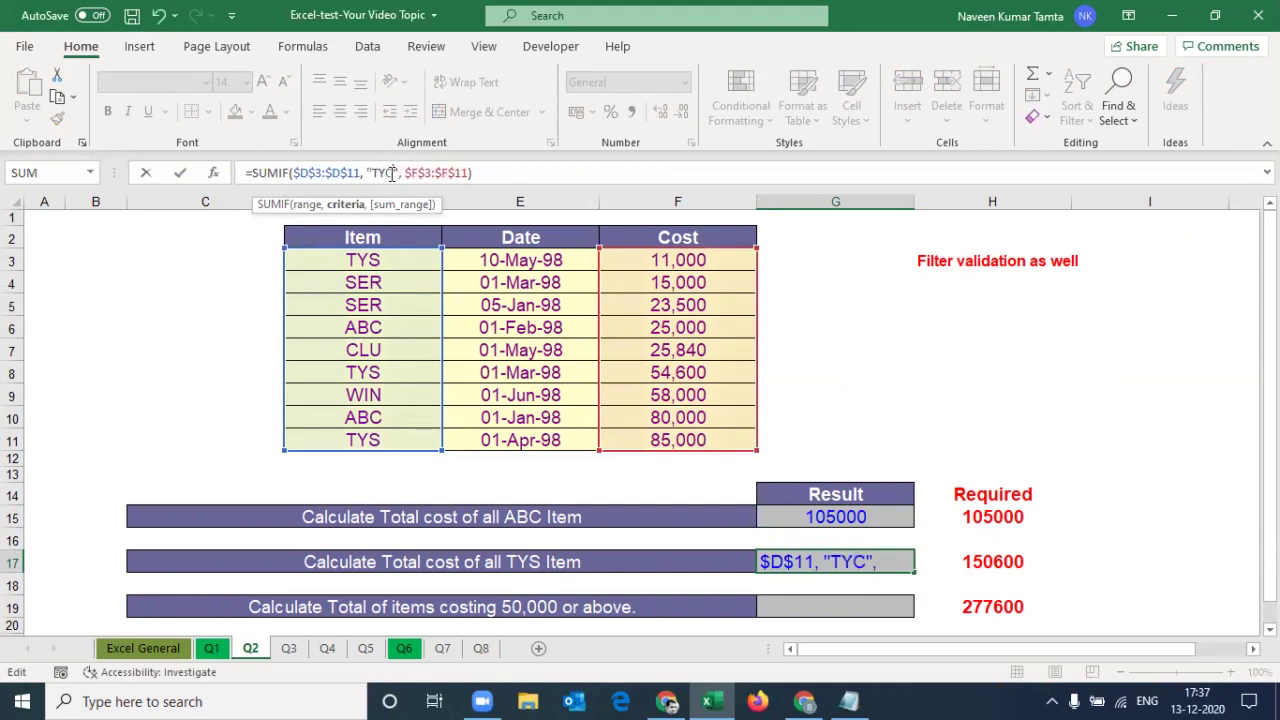
pyautogui.hotkey('ctrl', 'Return')
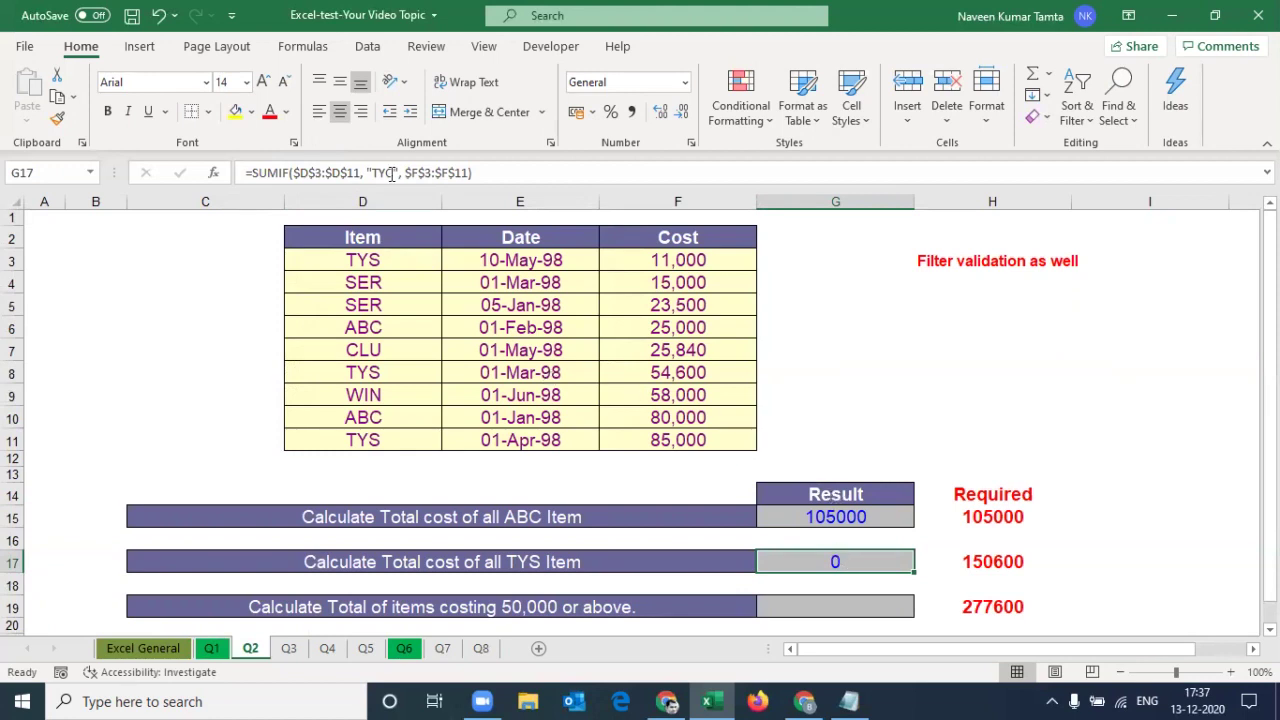
# Re-enter G17 as =SUMIF($D$3:$D$11,"TYS",$F$3:$F$11), returning 150600.
pyautogui.press('Delete')
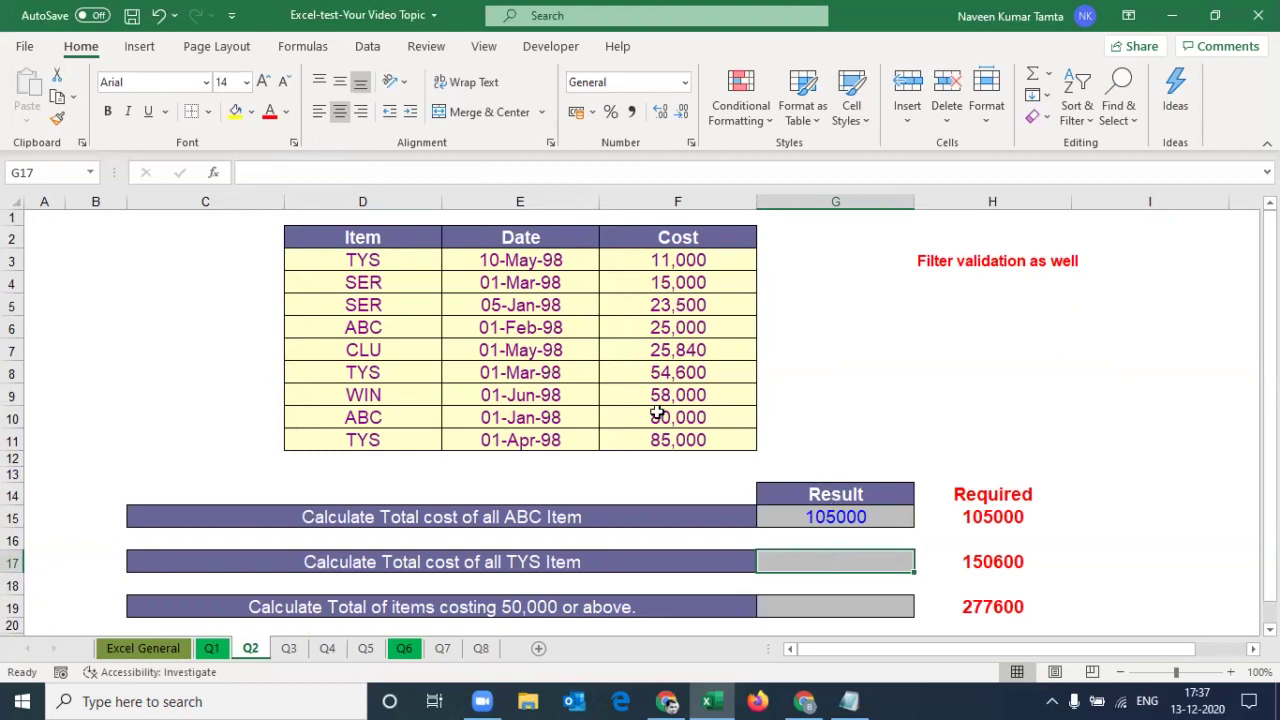
pyautogui.write('=sumif')
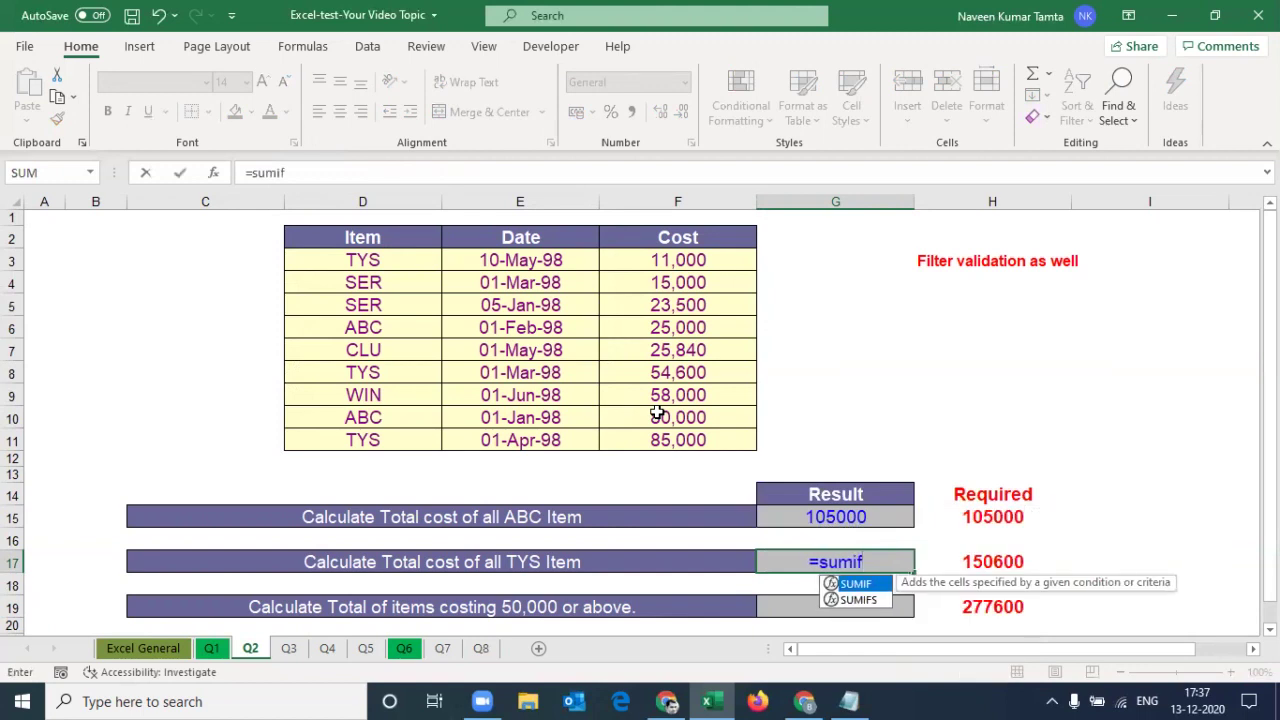
pyautogui.press('Tab')
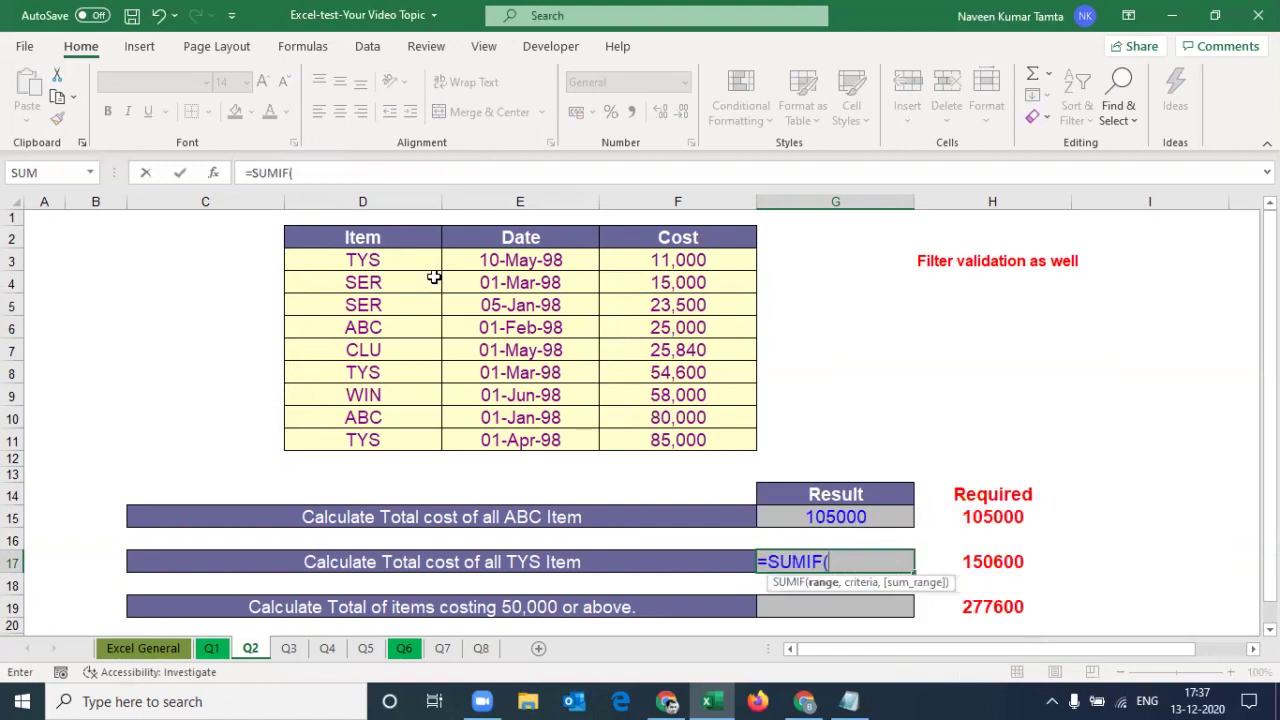
pyautogui.moveTo(387, 254); pyautogui.dragTo(397, 428)
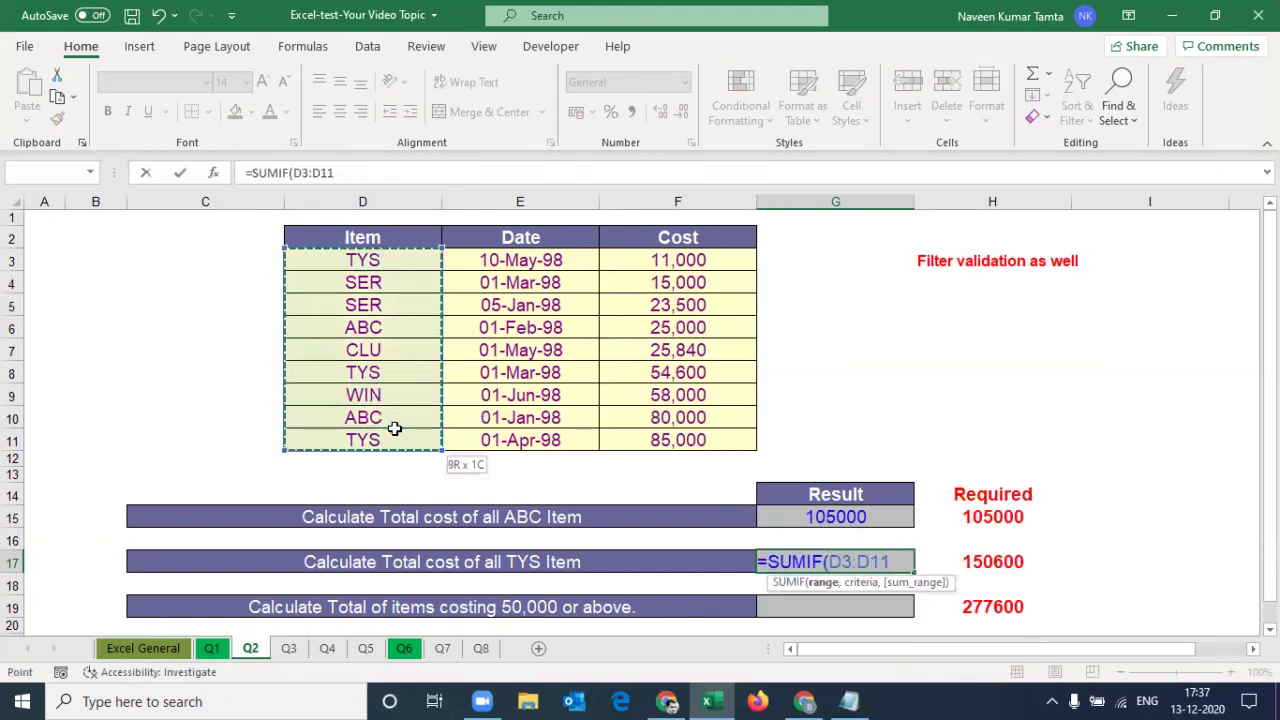
pyautogui.press('F4')
pyautogui.write('$D$11, "T')
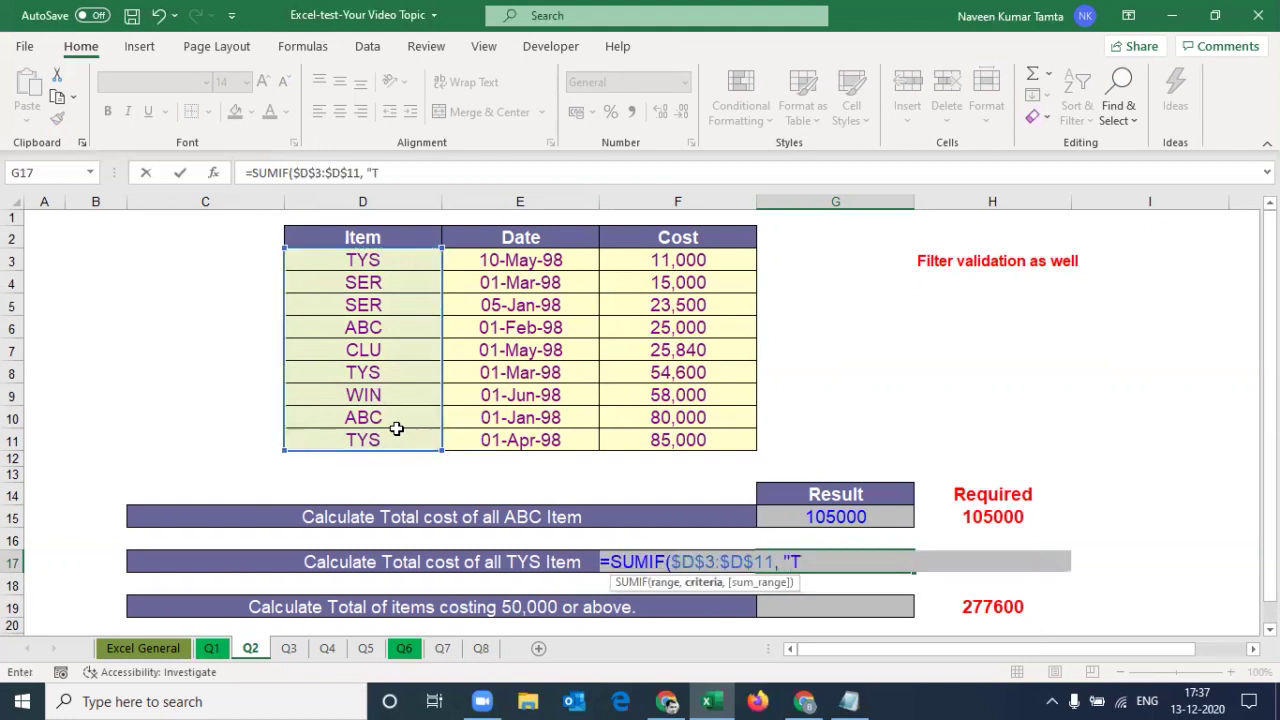
pyautogui.write('YS",')
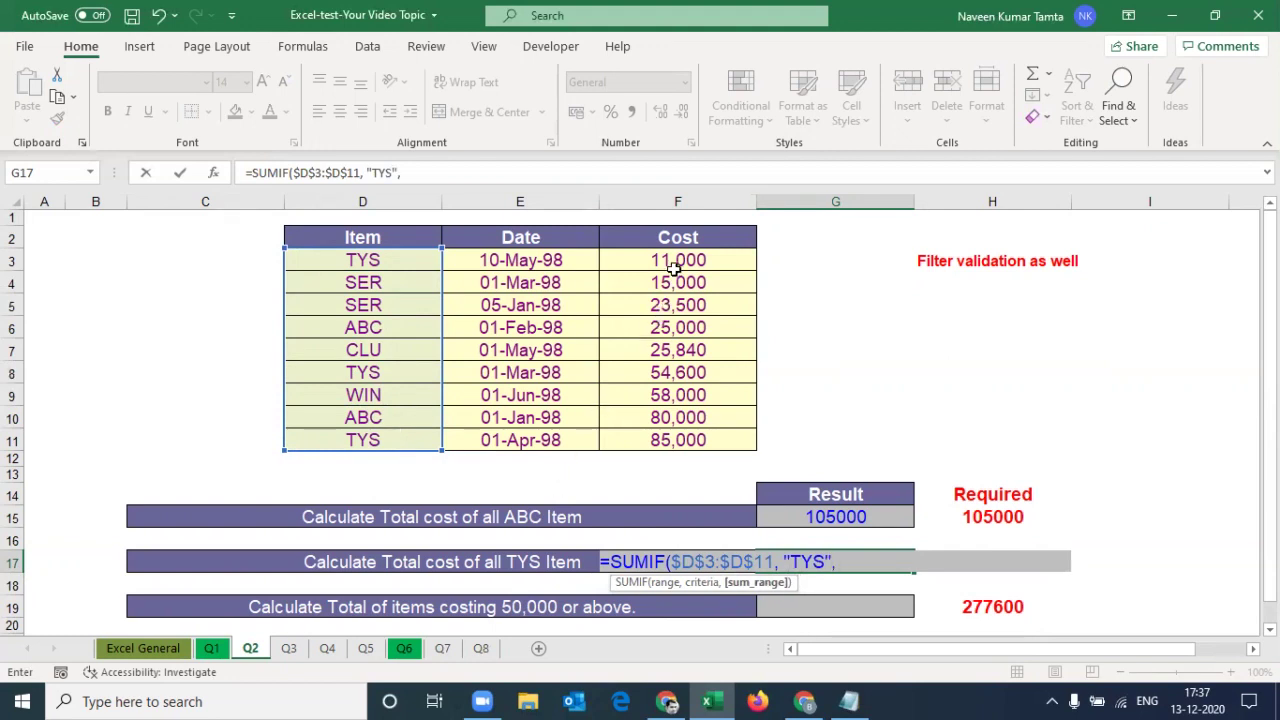
pyautogui.moveTo(676, 261); pyautogui.dragTo(680, 442)
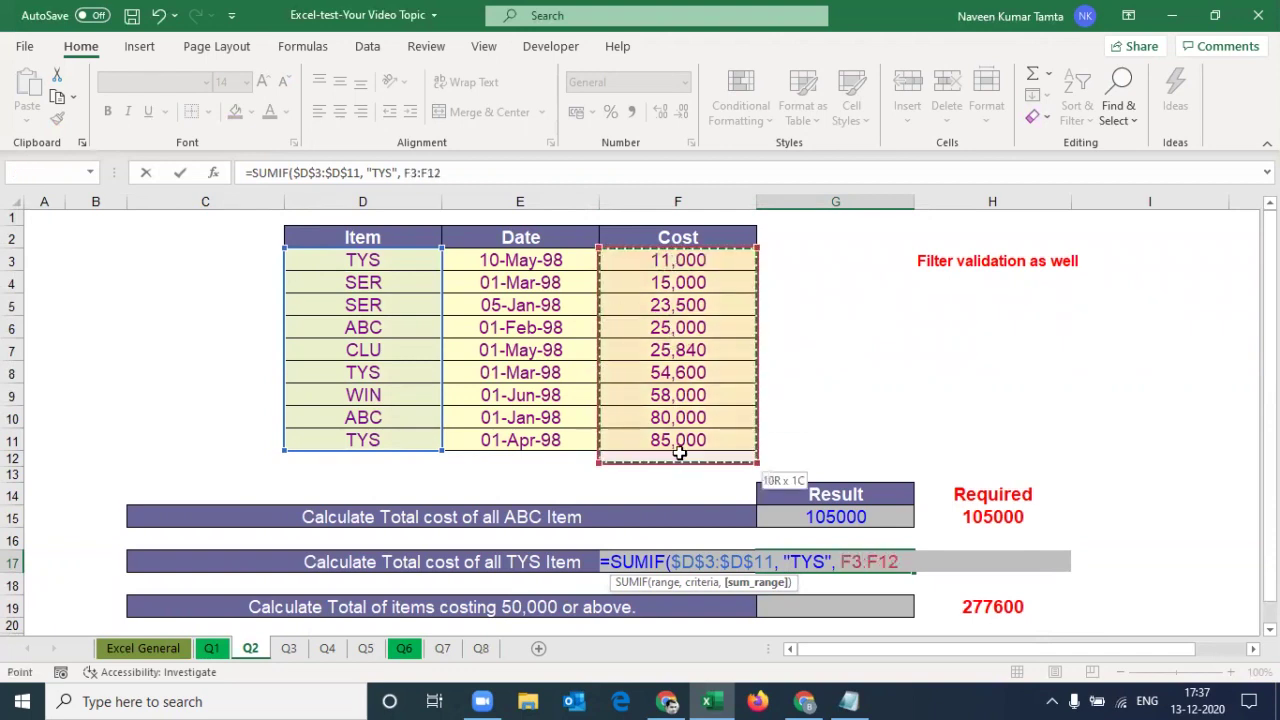
pyautogui.press('F4')
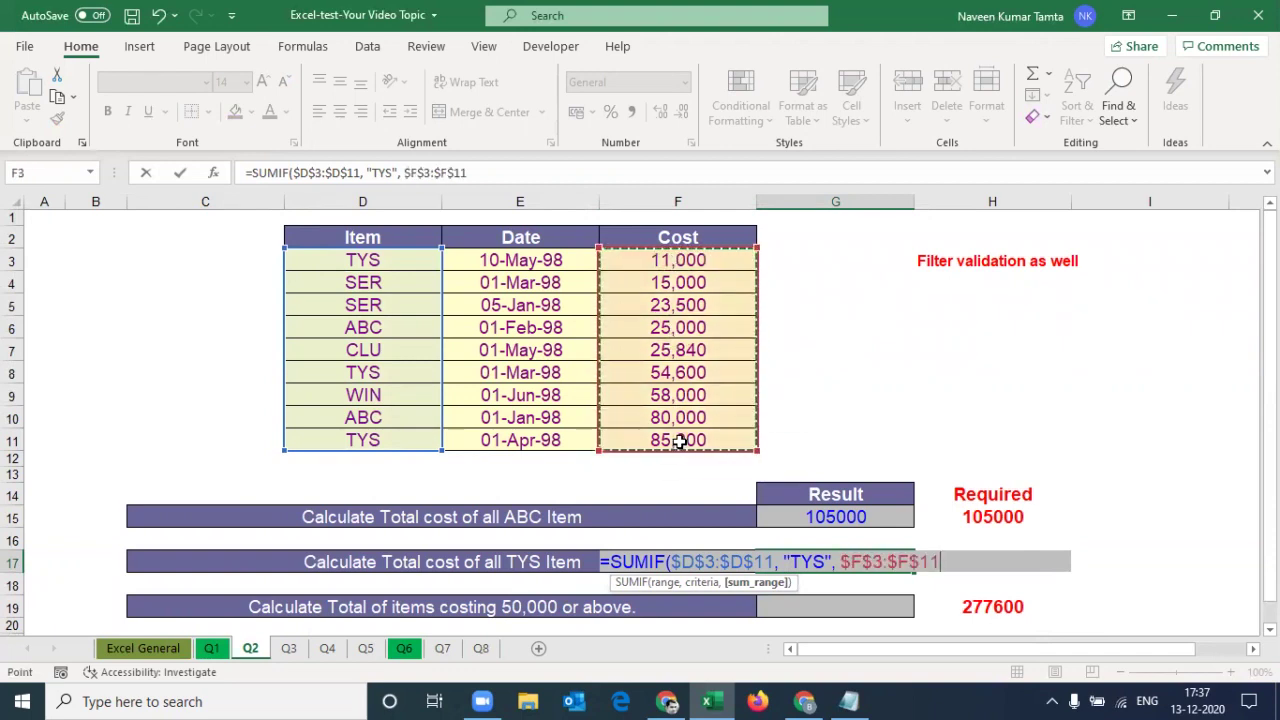
pyautogui.press('Return')
# Compare the TYS result with the required 150600 and review the 50,000-or-above task.
pyautogui.press('Up')
pyautogui.press('Right')
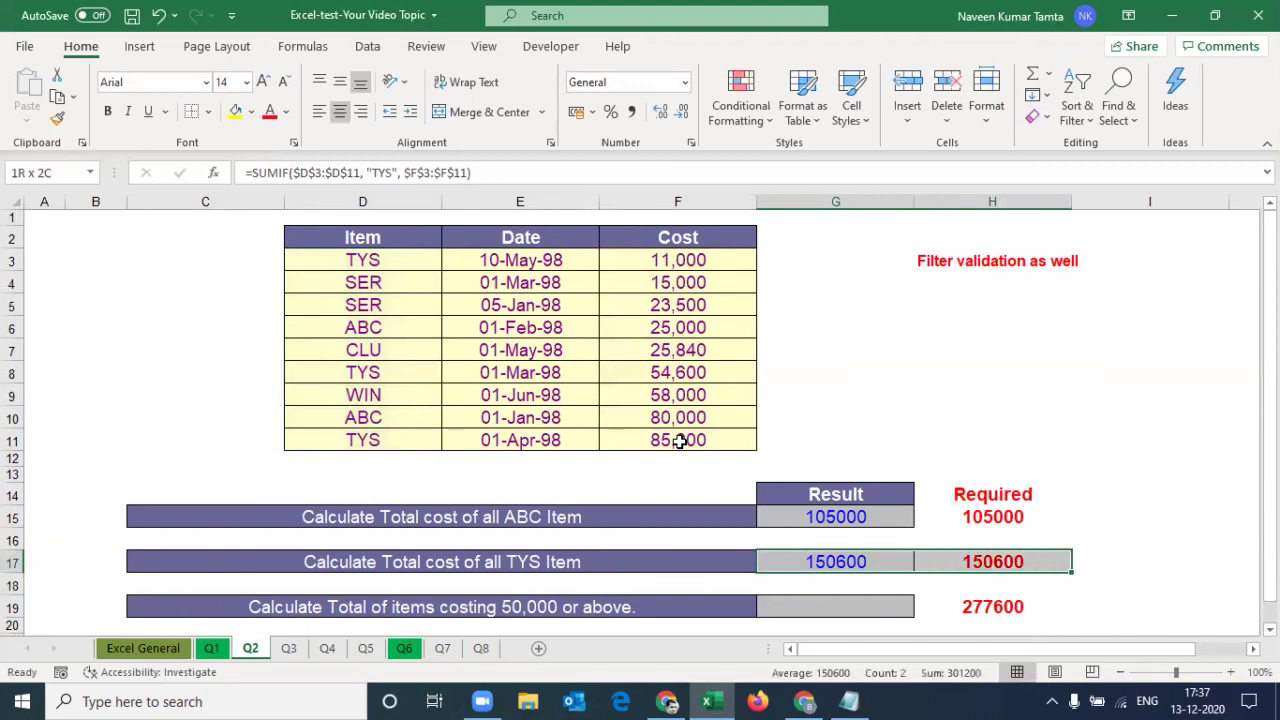
pyautogui.press('Left')
pyautogui.press('Left')
pyautogui.press('Right')
pyautogui.press('Right')
pyautogui.press('Left')
pyautogui.press('Down')
pyautogui.press('Down')
pyautogui.press('Left')
pyautogui.press('Left')
pyautogui.press('Right')
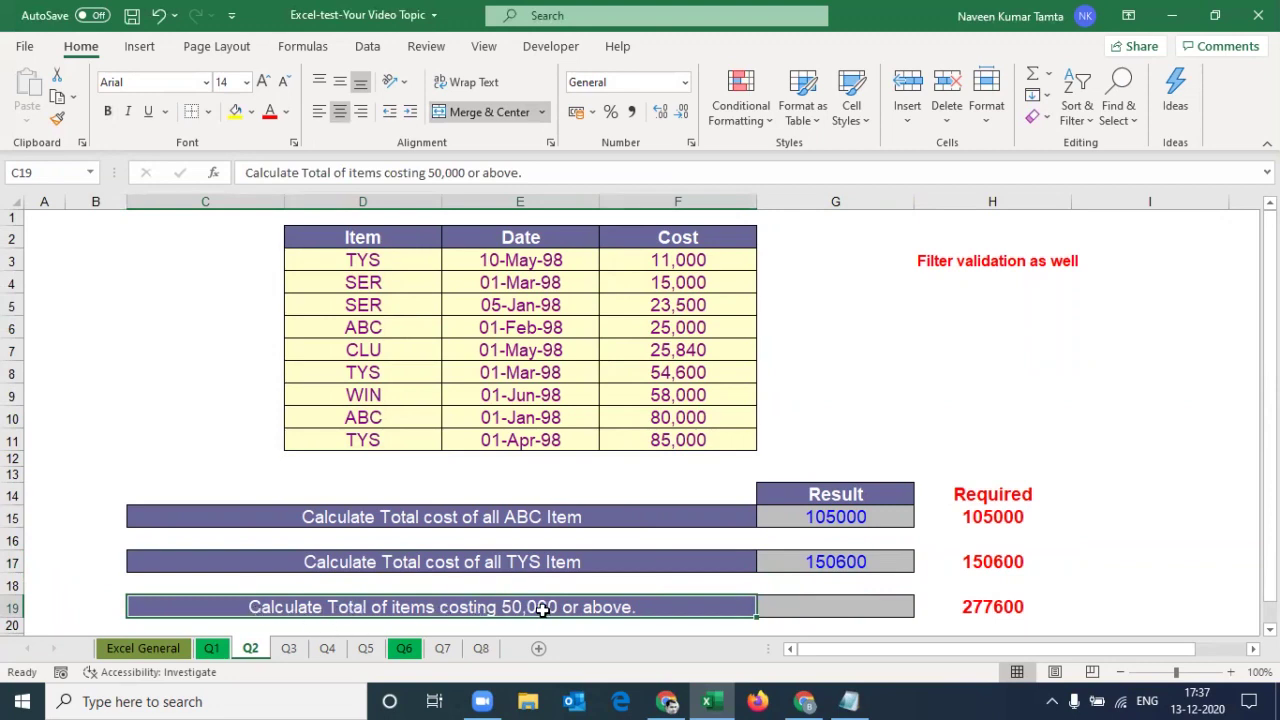
# In G19, begin a SUMIF over the absolute Cost range $F$3:$F$11 with criterion ">=50000".
pyautogui.click(803, 597)
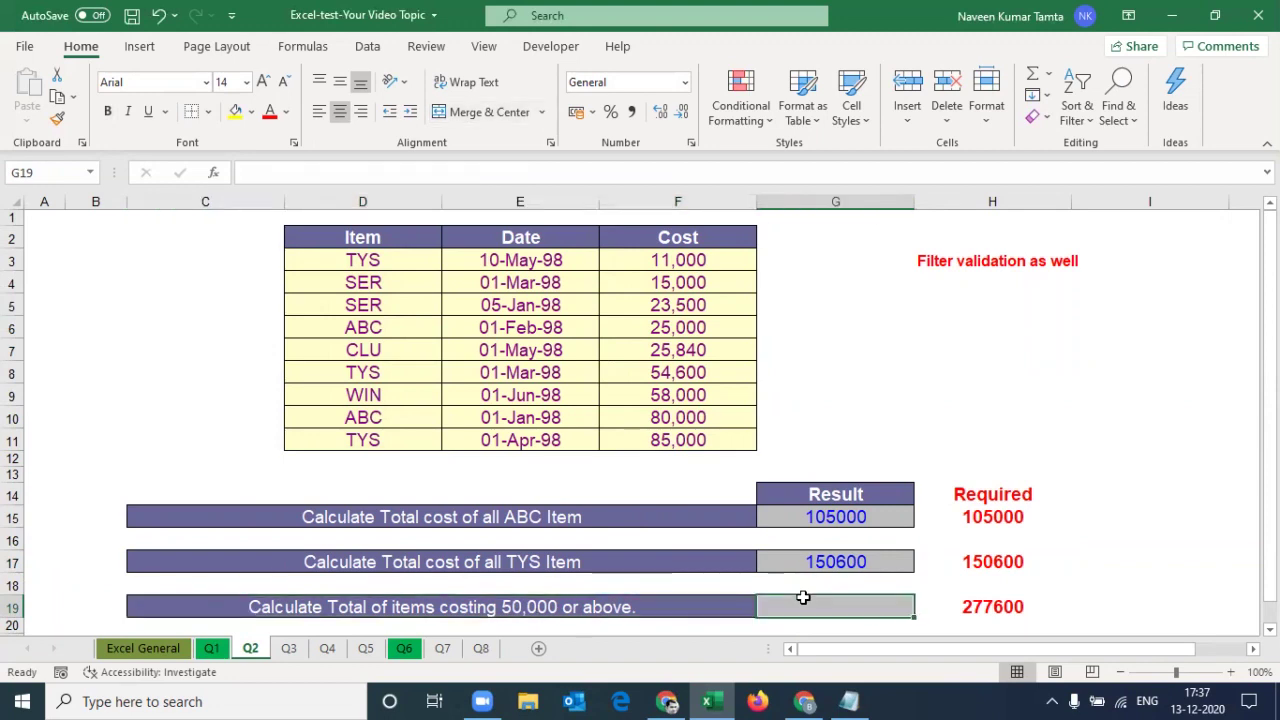
pyautogui.write('+sumif')
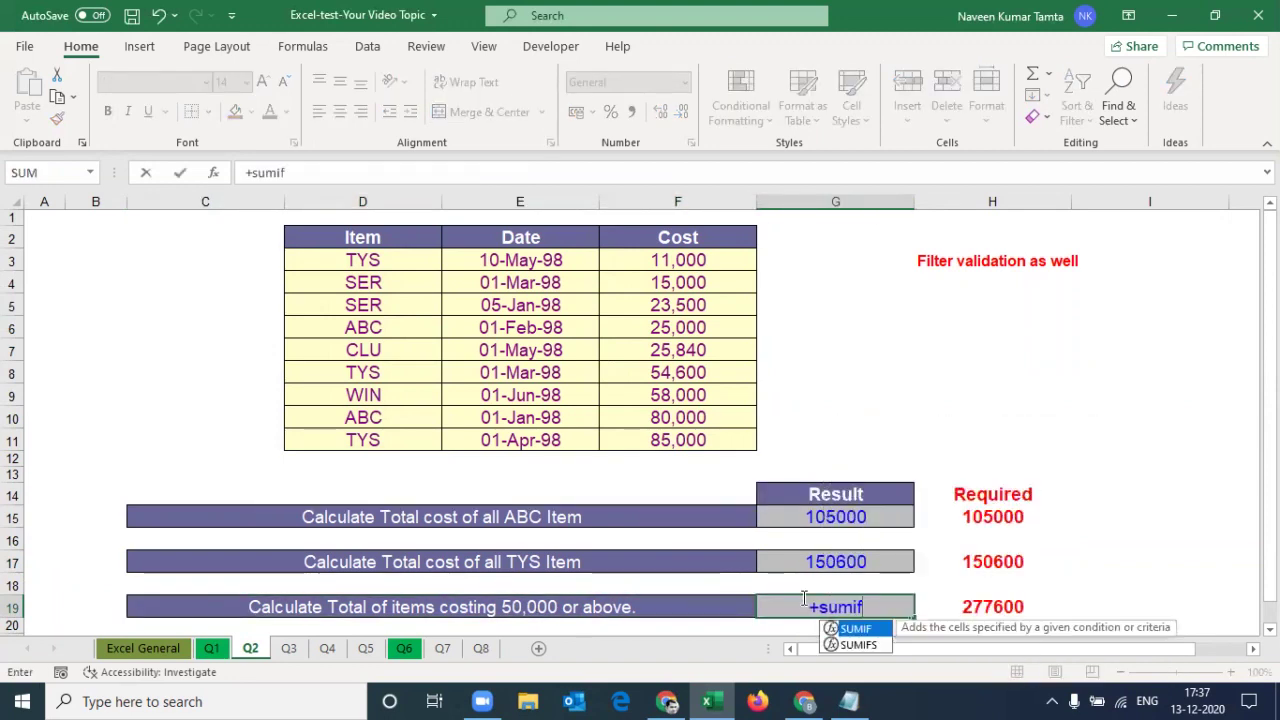
pyautogui.press('Tab')
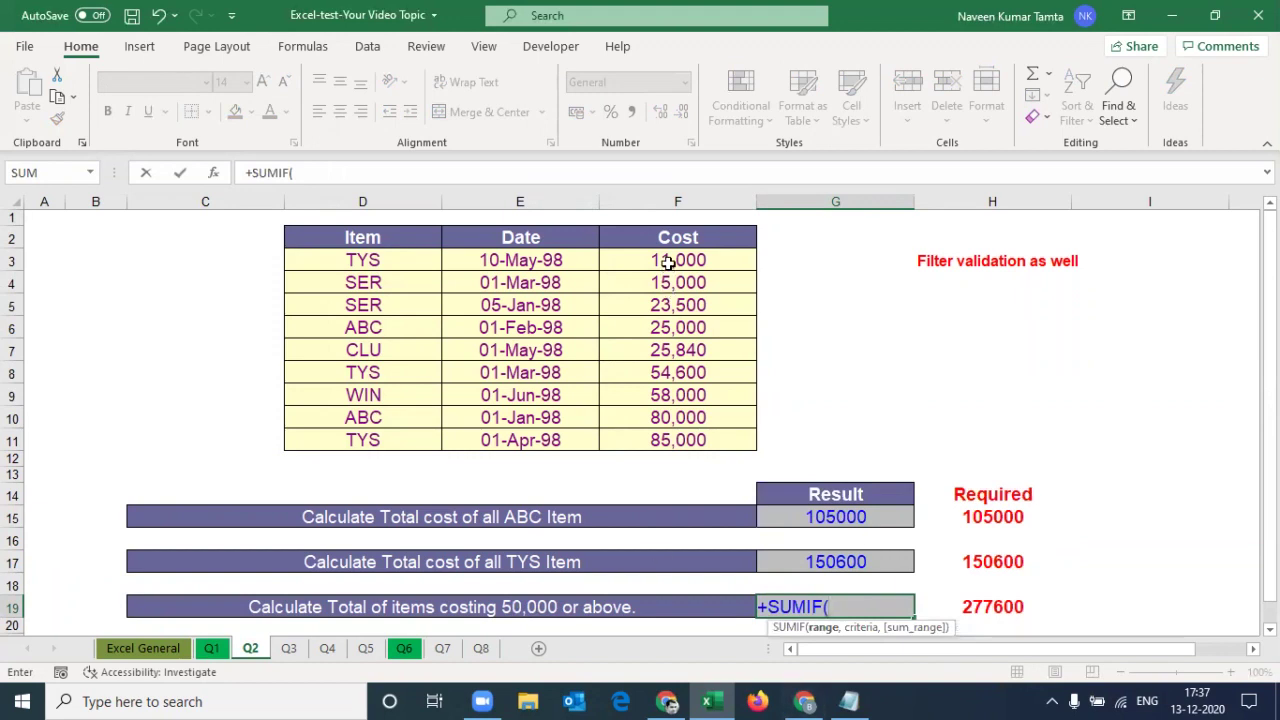
pyautogui.moveTo(668, 262); pyautogui.dragTo(678, 436)
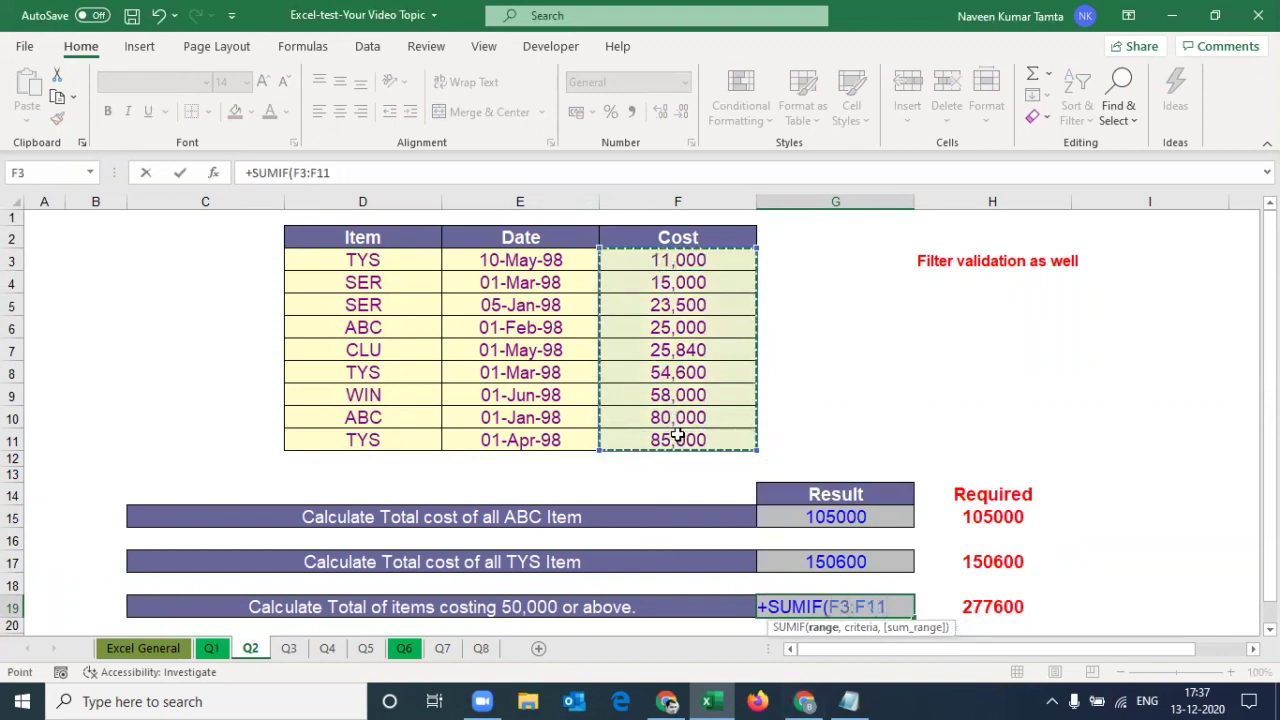
pyautogui.press('F4')
pyautogui.write('$F$11, ">=')
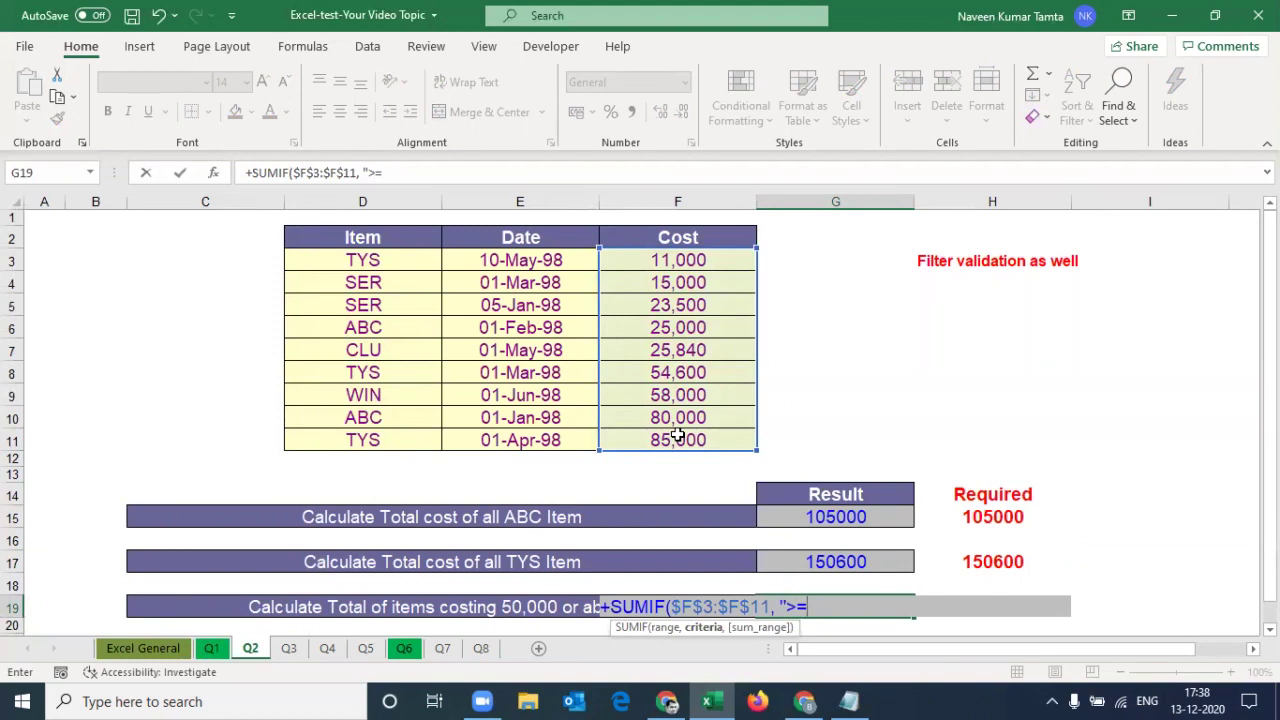
pyautogui.write('50000')
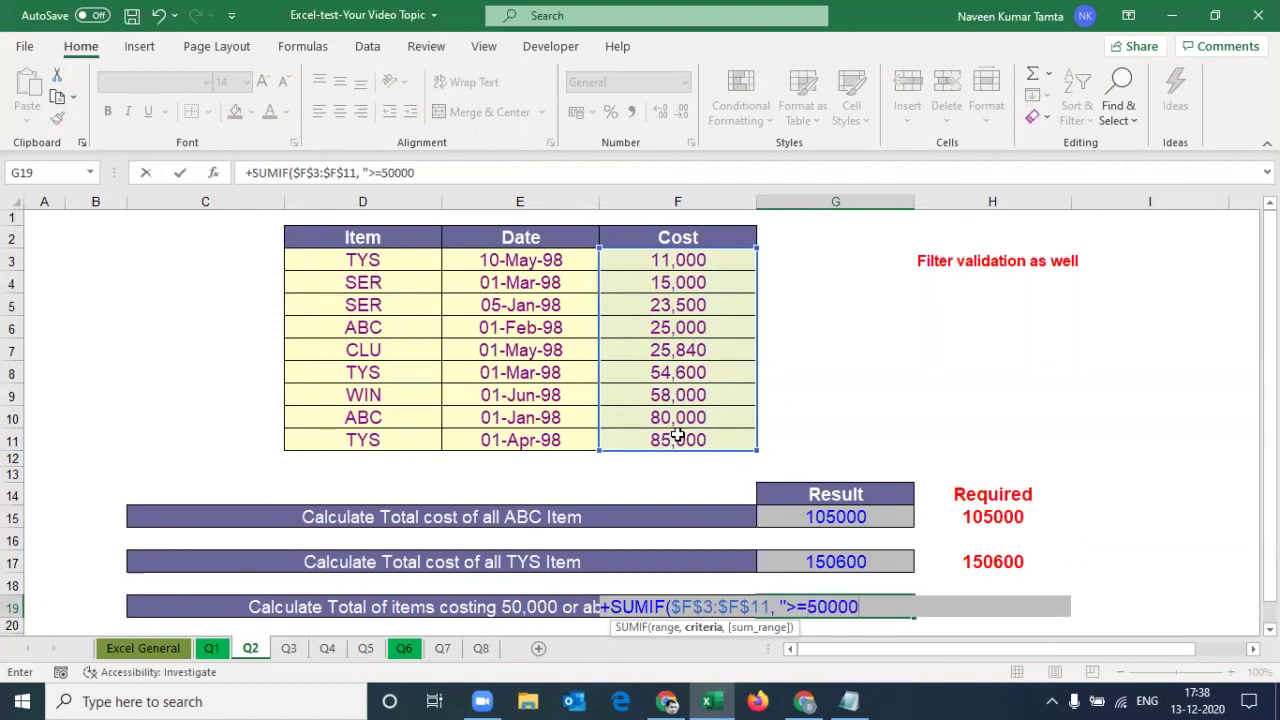
pyautogui.write('",')
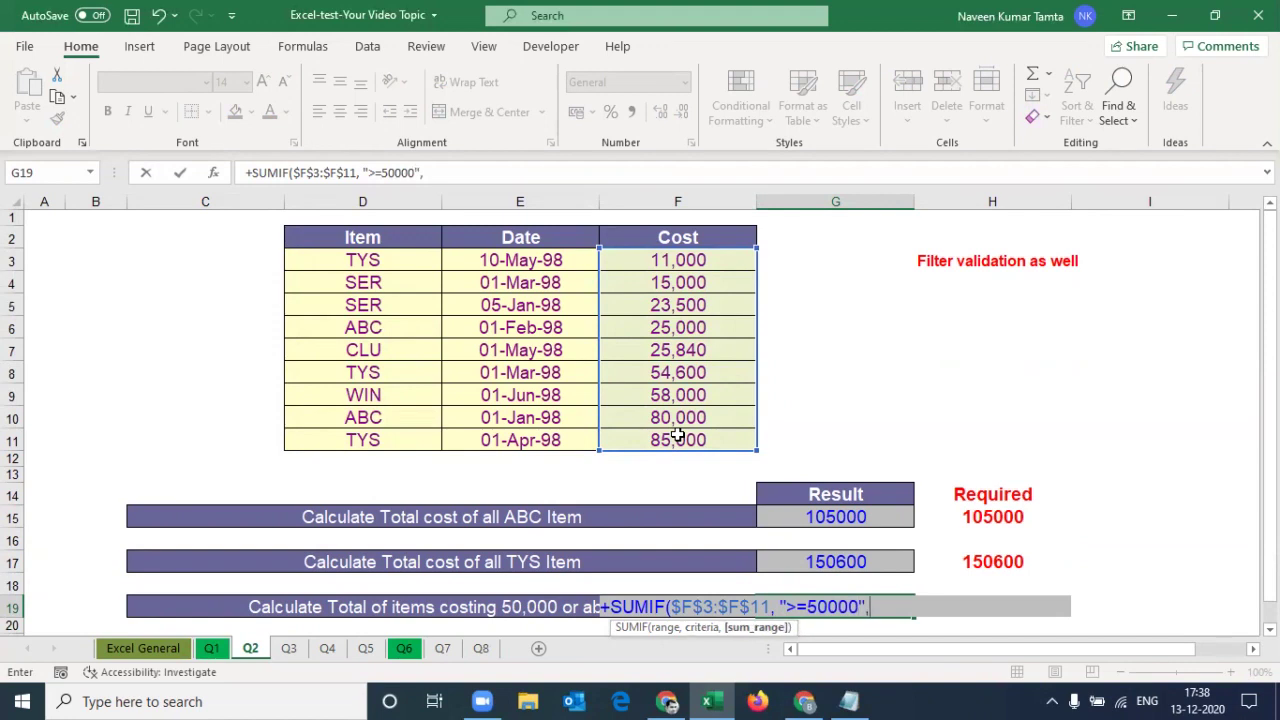
# Add $F$3:$F$11 as the sum range so G19 returns 277600, then start enabling Item table filters.
pyautogui.moveTo(678, 262); pyautogui.dragTo(690, 441)
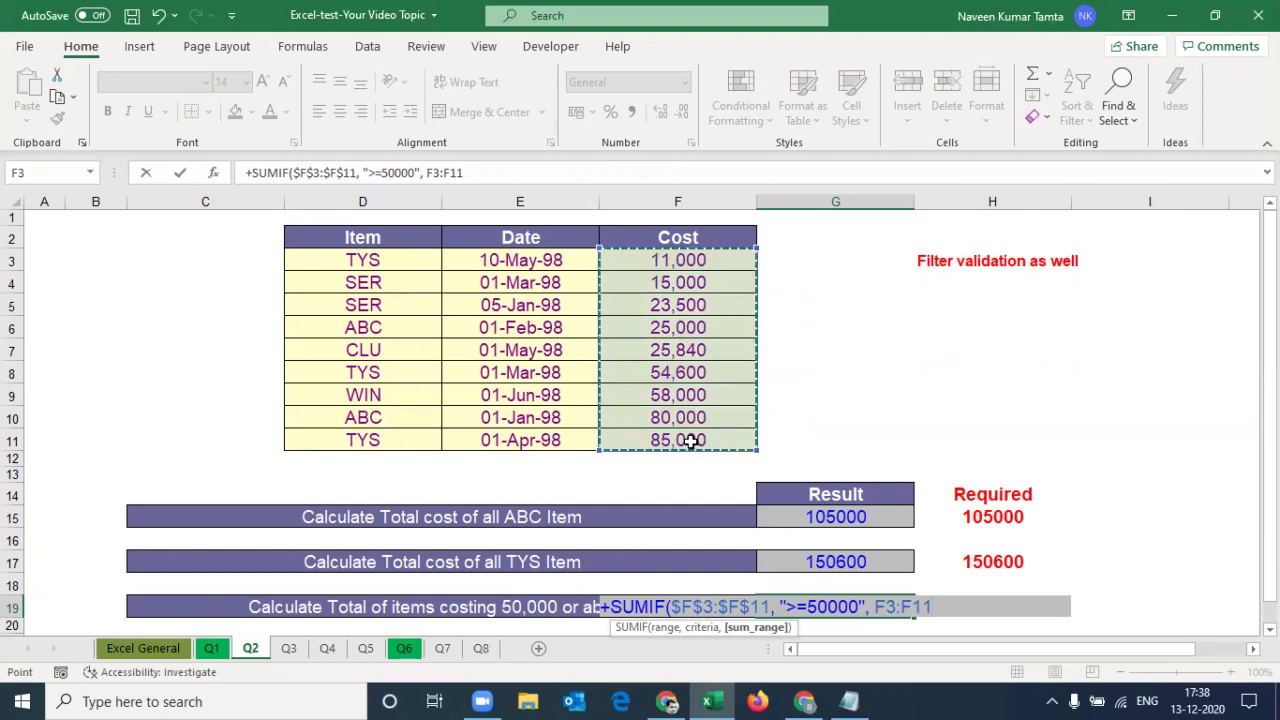
pyautogui.press('F4')
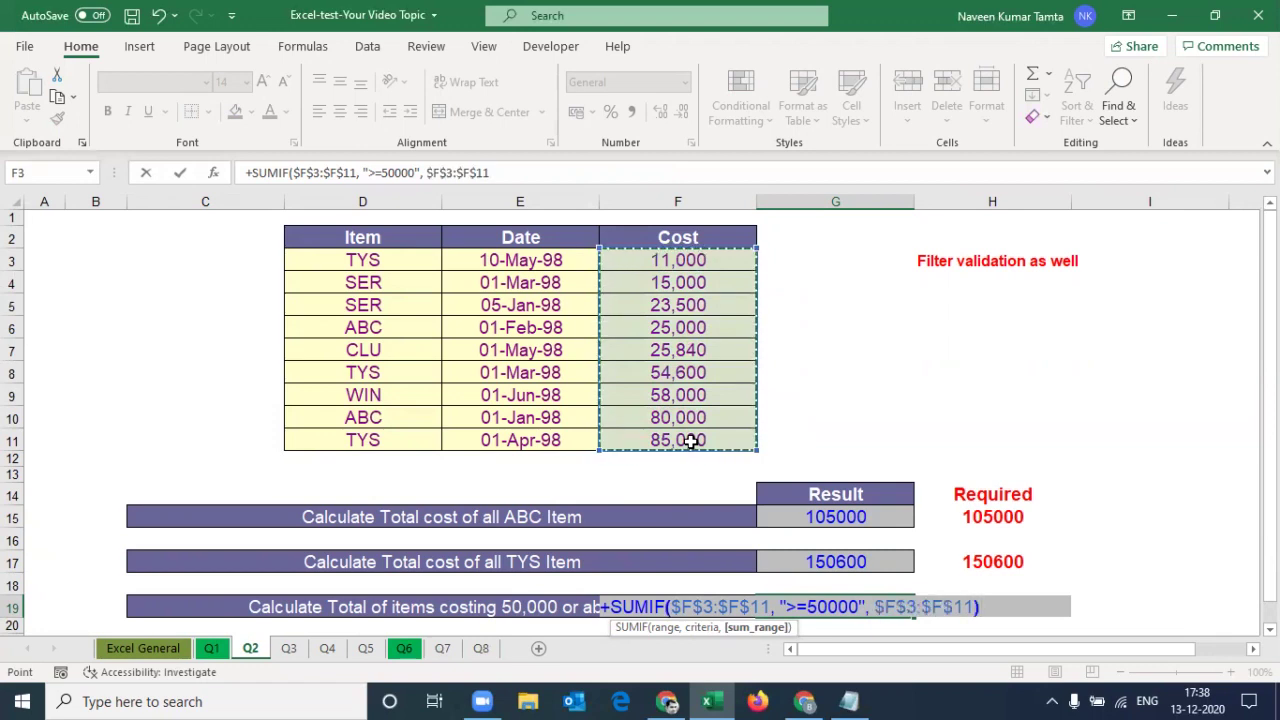
pyautogui.write(')')
pyautogui.press('Return')
pyautogui.press('Up')
pyautogui.press('Right')
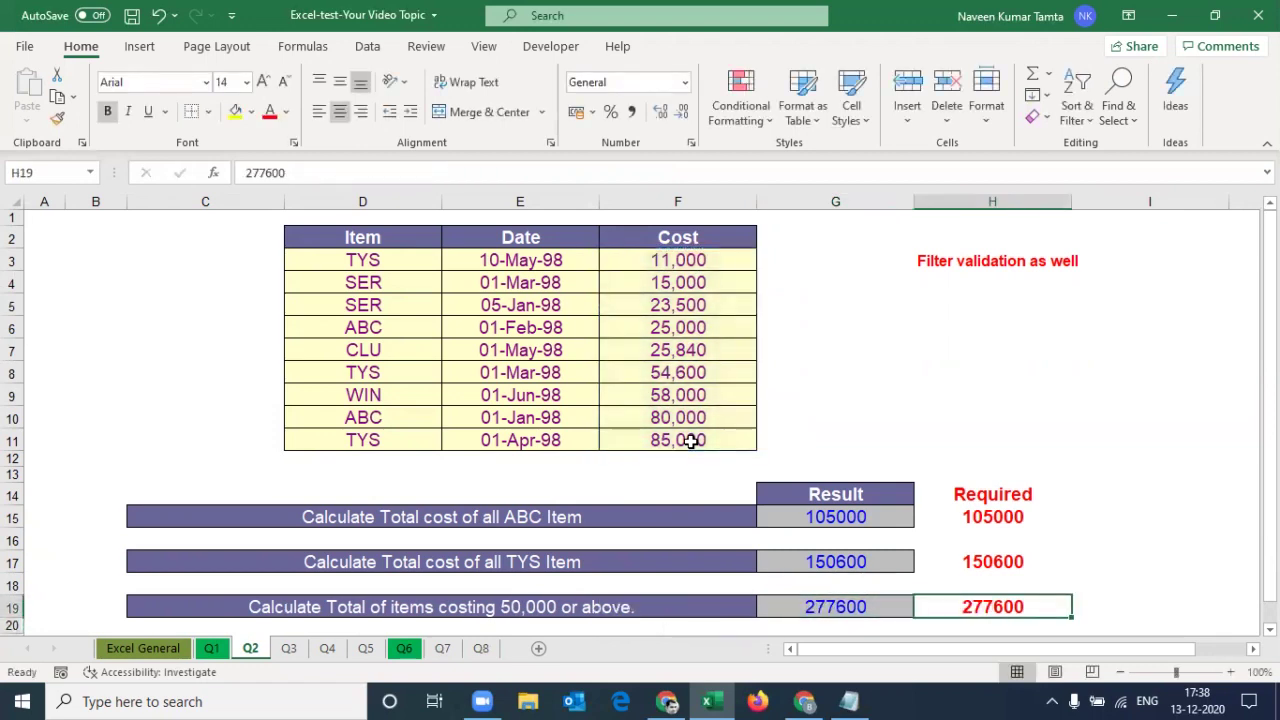
pyautogui.press('Left')
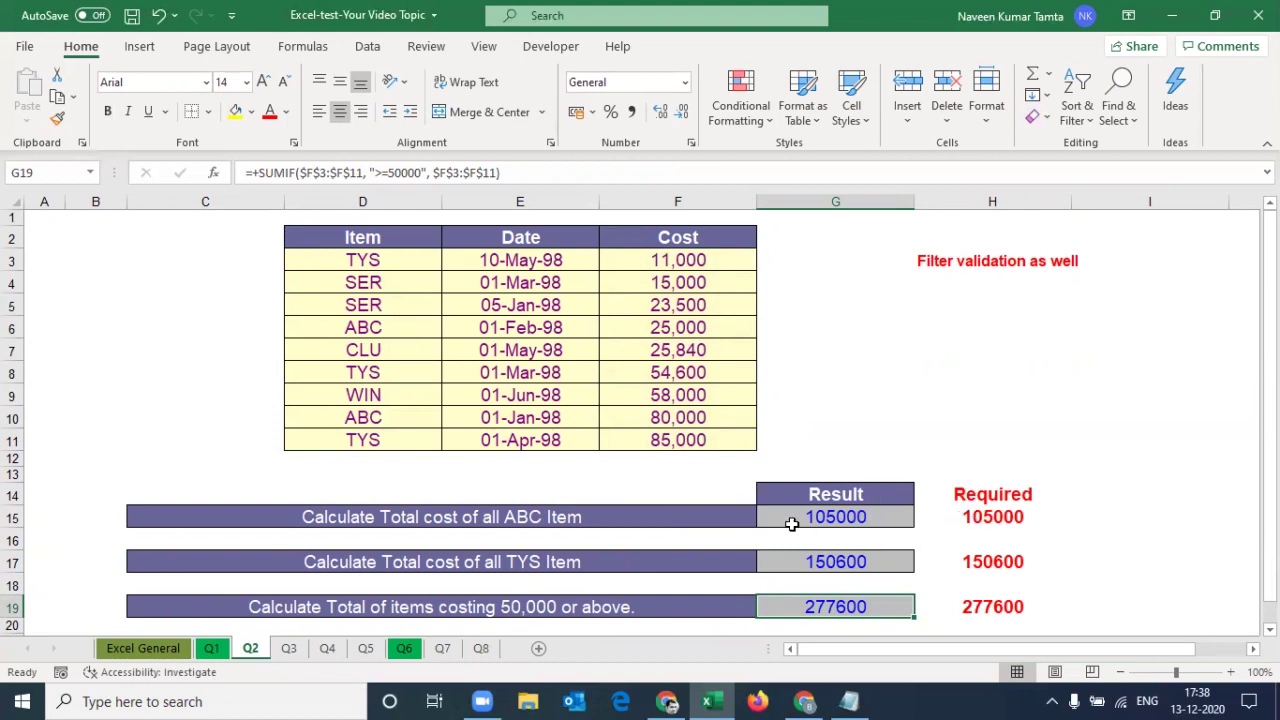
pyautogui.click(400, 234)
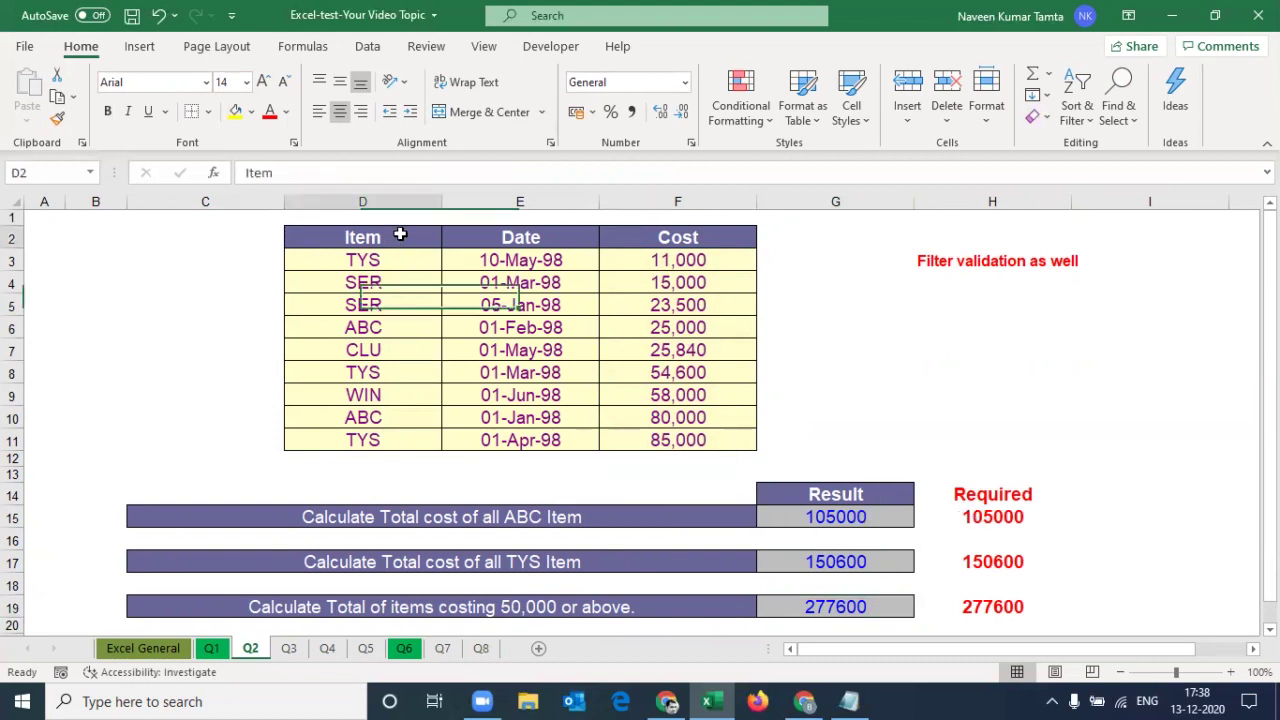
pyautogui.hotkey('alt', 'd')
# Turn on filtering for the table headers and review the ABC result against its required value.
pyautogui.press('f')
pyautogui.press('f')
pyautogui.hotkey('alt', 'Down')
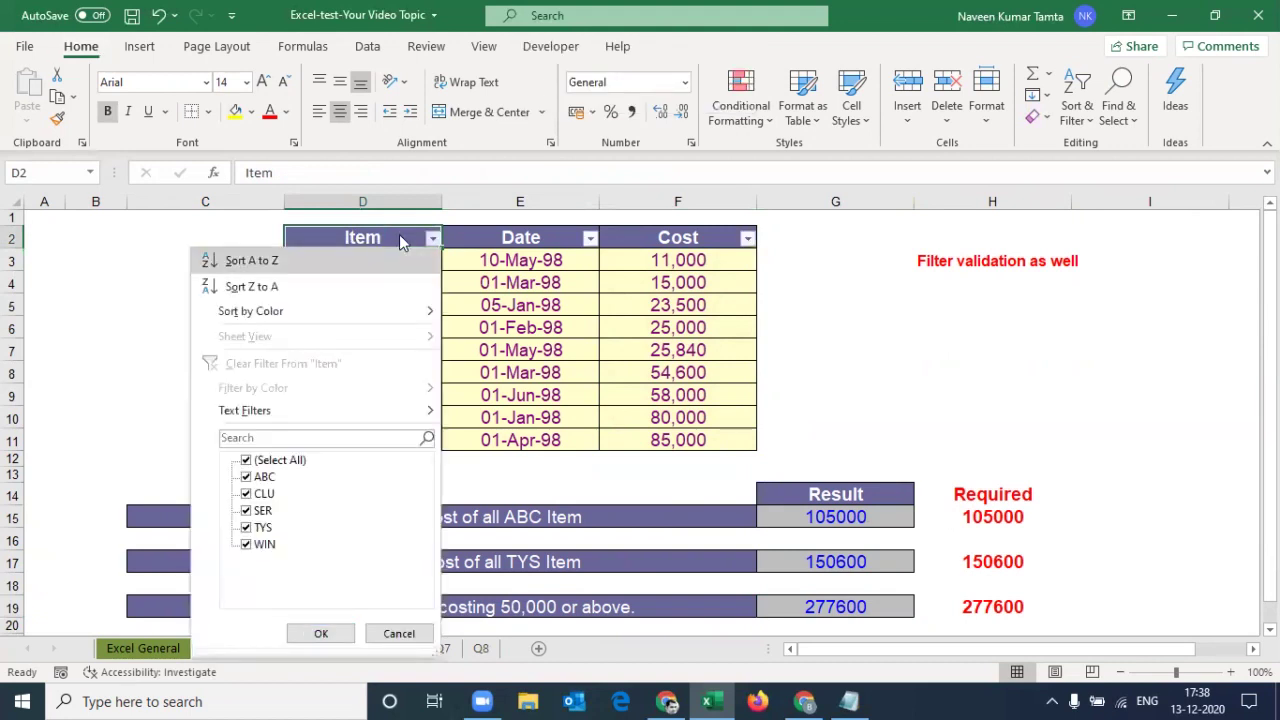
pyautogui.press('Escape')
pyautogui.press('Down')
pyautogui.press('Down')
pyautogui.press('Down')
pyautogui.press('Down')
pyautogui.press('Down')
pyautogui.press('Down')
pyautogui.press('Down')
pyautogui.press('Down')
pyautogui.press('Down')
pyautogui.press('Right')
pyautogui.press('Right')
pyautogui.press('Left')
pyautogui.press('Left')
pyautogui.hotkey('ctrl', 'Up')
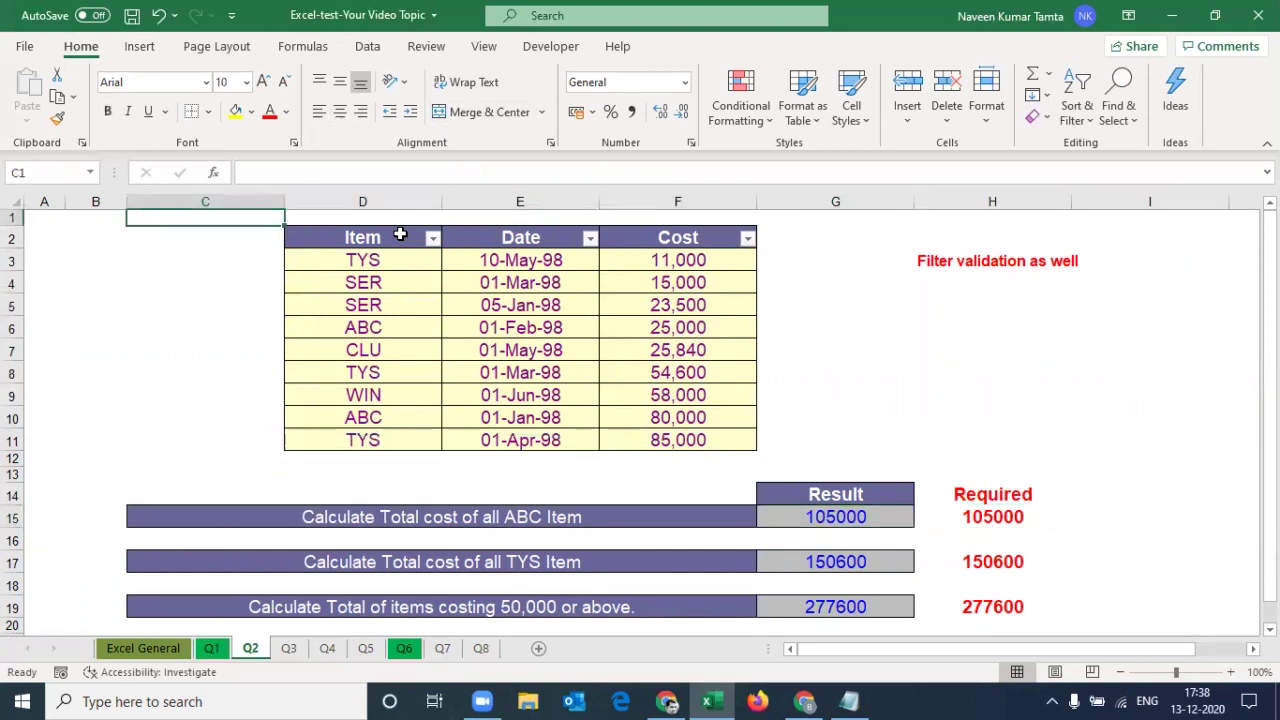
pyautogui.press('Down')
pyautogui.press('Right')
# Filter the Item column to ABC only and select its costs to see their sum.
pyautogui.hotkey('alt', 'Down')
pyautogui.press('Down')
pyautogui.press('Down')
pyautogui.press('Down')
pyautogui.press('space')
pyautogui.press('Down')
pyautogui.press('space')
pyautogui.press('Return')
pyautogui.press('Down')
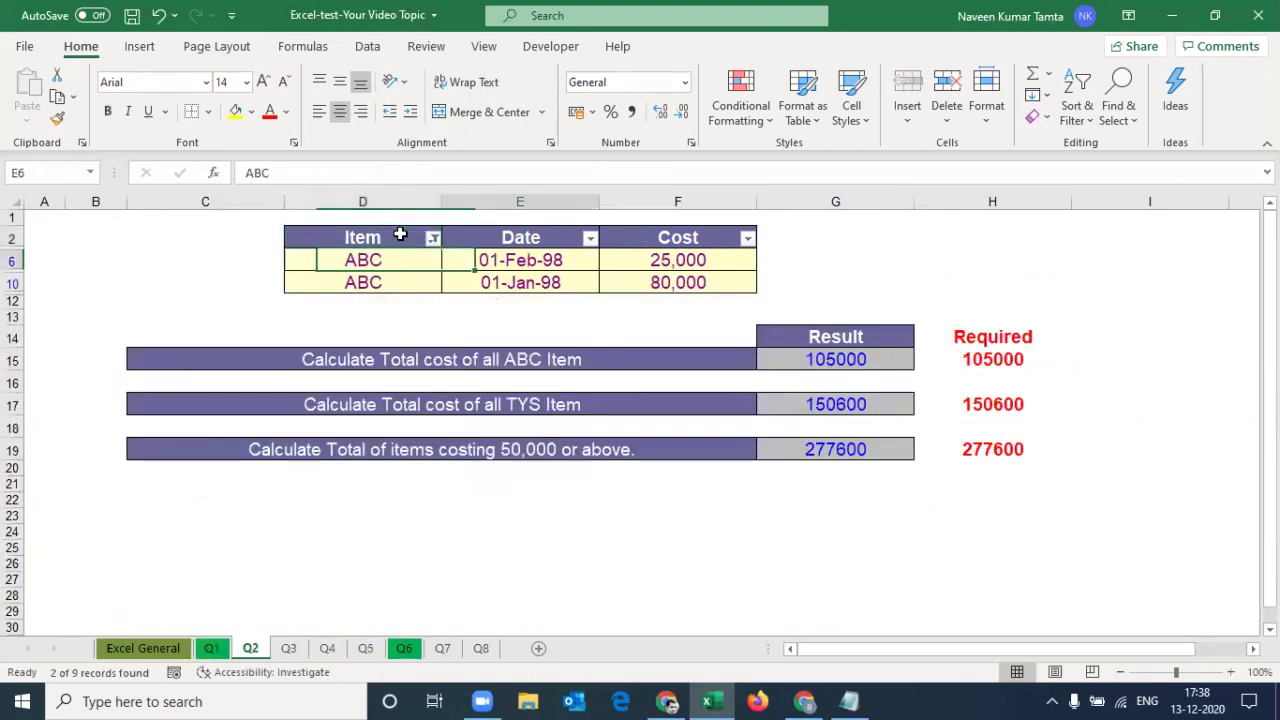
pyautogui.press('Right')
pyautogui.press('Right')
pyautogui.hotkey('shift', 'Down')
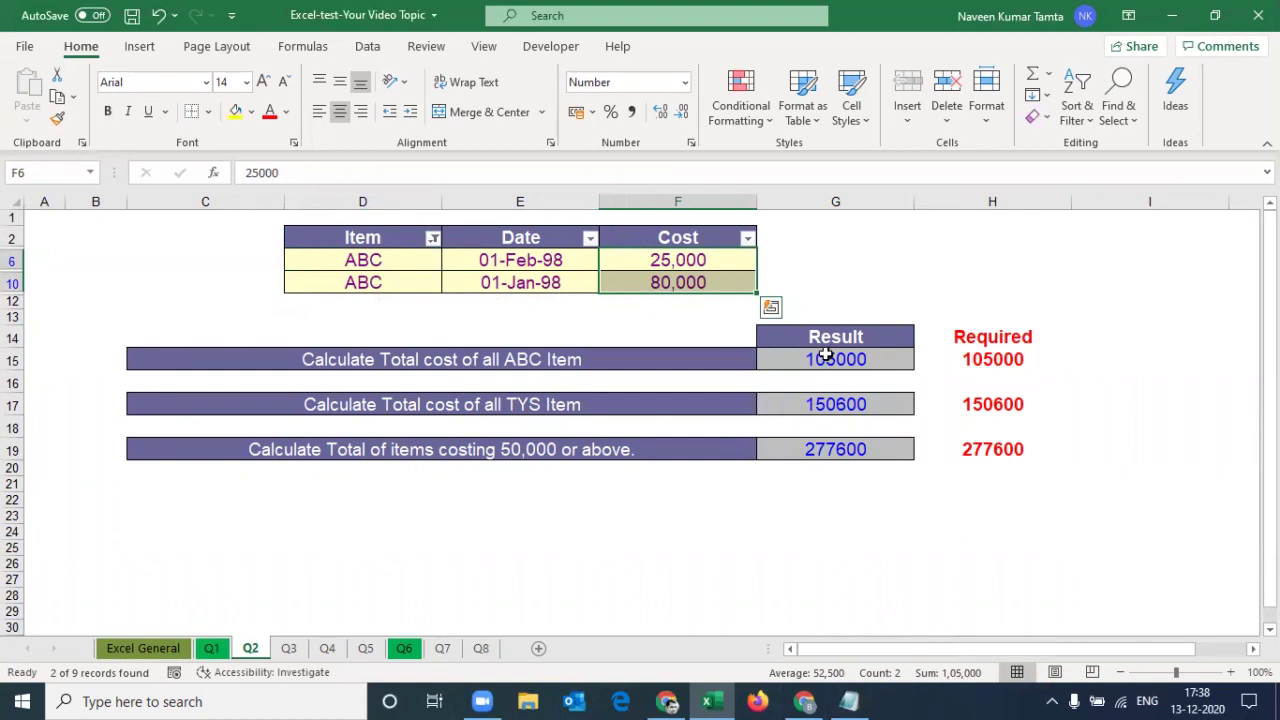
# Switch the Item filter to TYS only and select its costs to confirm the 150,600 total.
pyautogui.click(433, 239)
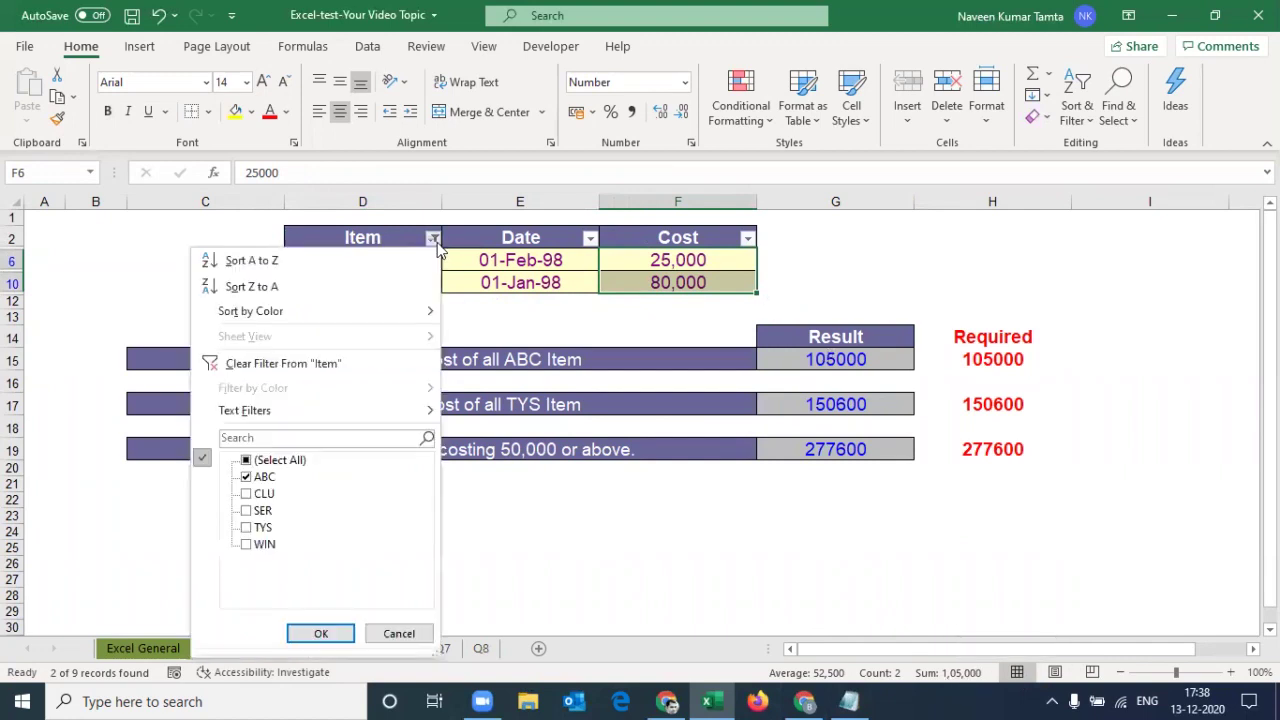
pyautogui.click(249, 478)
pyautogui.click(246, 529)
pyautogui.click(247, 530)
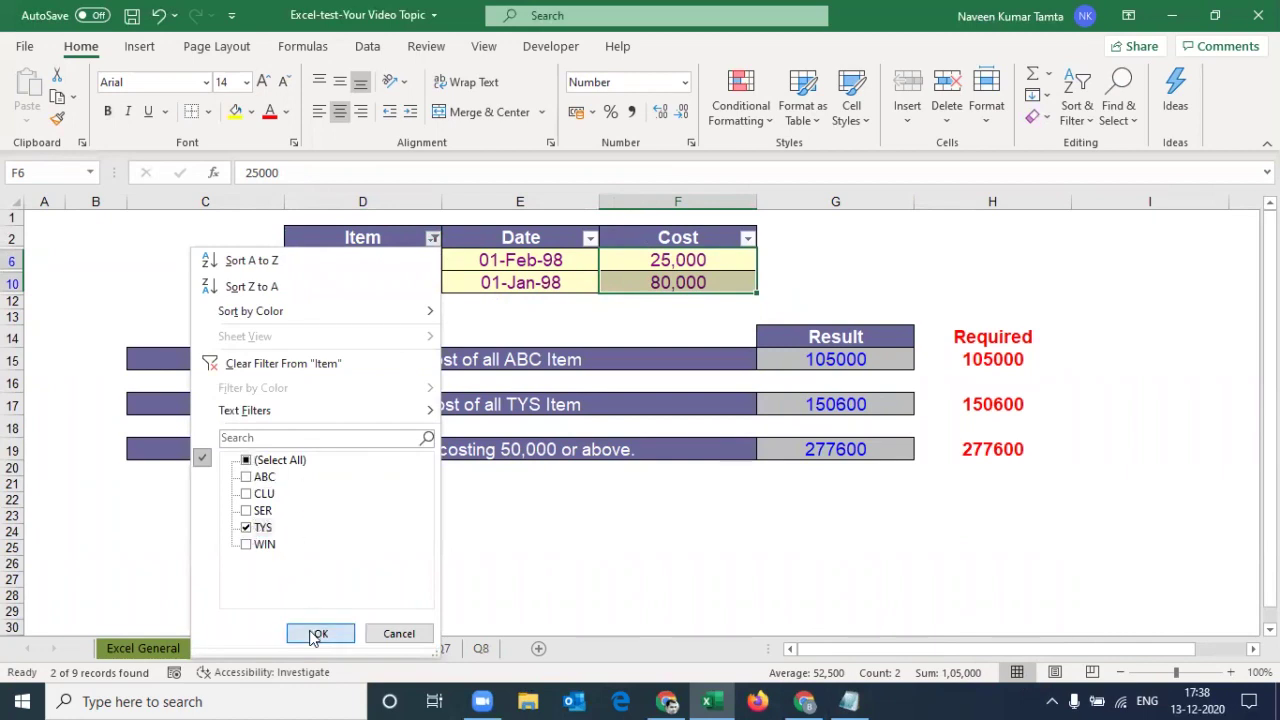
pyautogui.click(320, 633)
pyautogui.moveTo(692, 260); pyautogui.dragTo(689, 302)
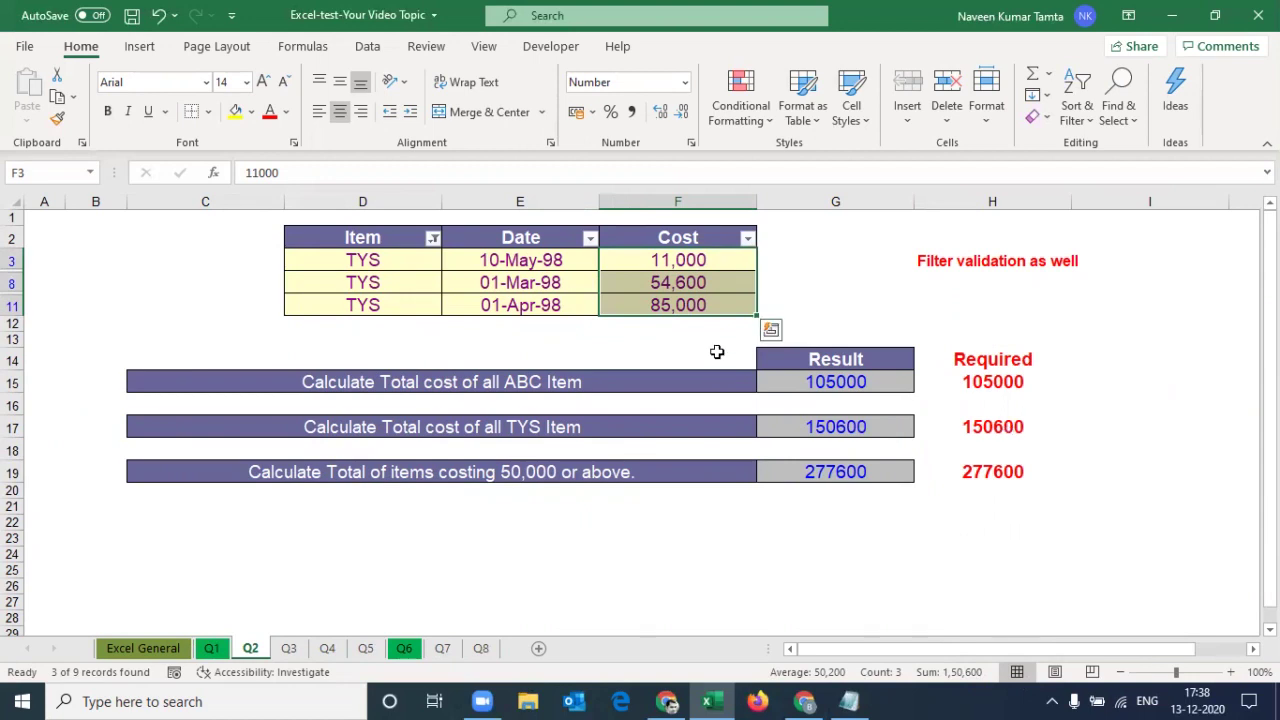
# Reset the table filters by toggling them off and back on, checking G19 in between.
pyautogui.click(507, 233)
pyautogui.hotkey('alt', 'd')
pyautogui.press('f')
pyautogui.press('f')
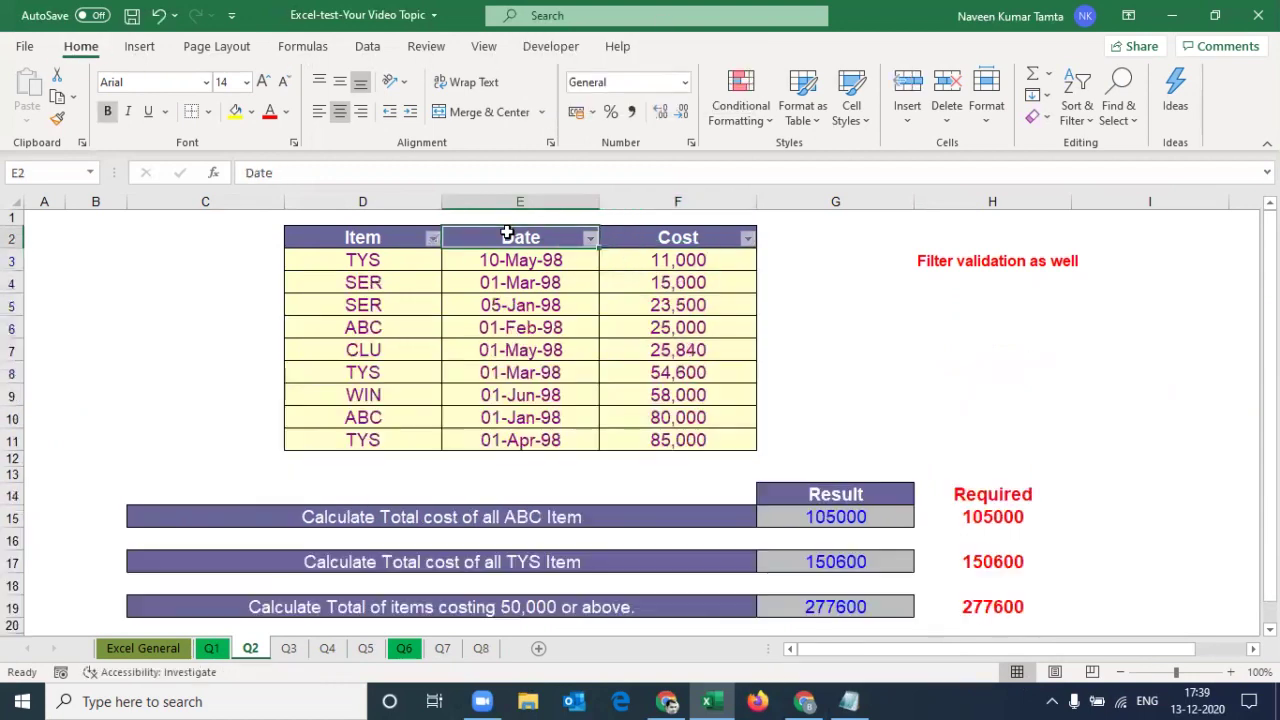
pyautogui.press('Down')
pyautogui.press('Down')
pyautogui.press('Down')
pyautogui.press('Down')
pyautogui.press('Down')
pyautogui.press('Down')
pyautogui.press('Down')
pyautogui.press('Right')
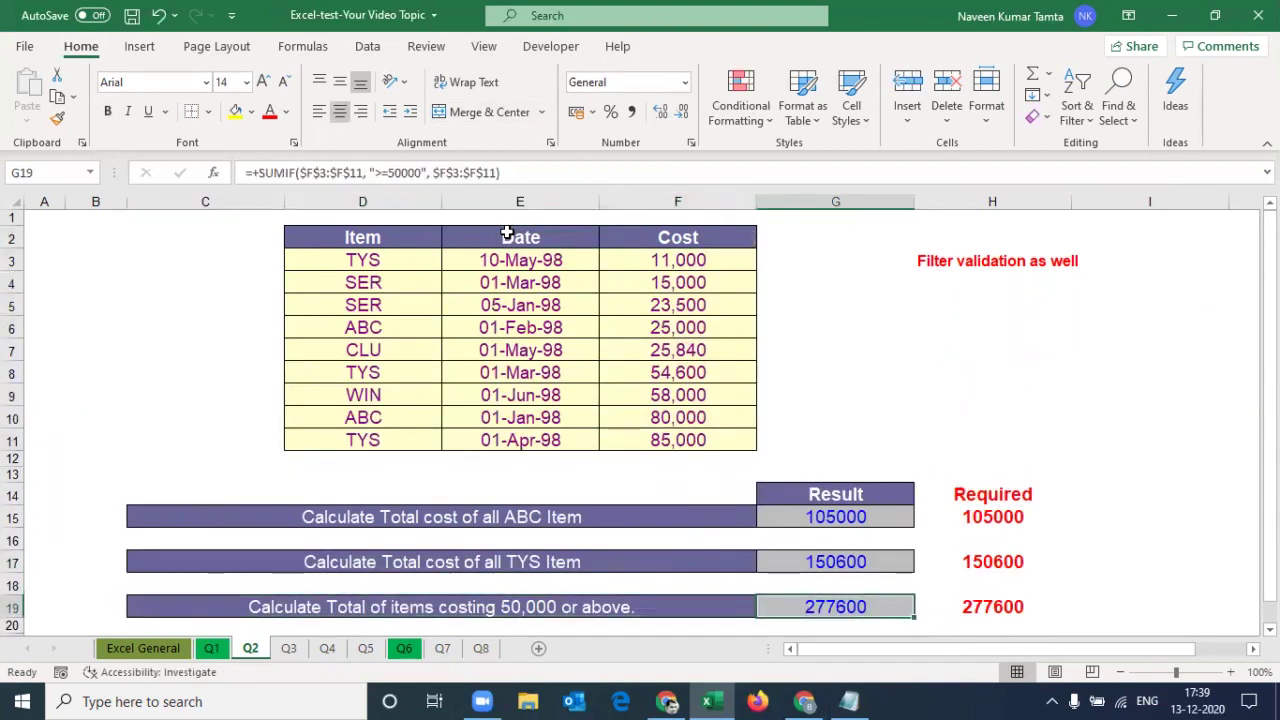
pyautogui.press('Up')
pyautogui.press('Up')
pyautogui.press('Up')
pyautogui.press('Up')
pyautogui.press('Up')
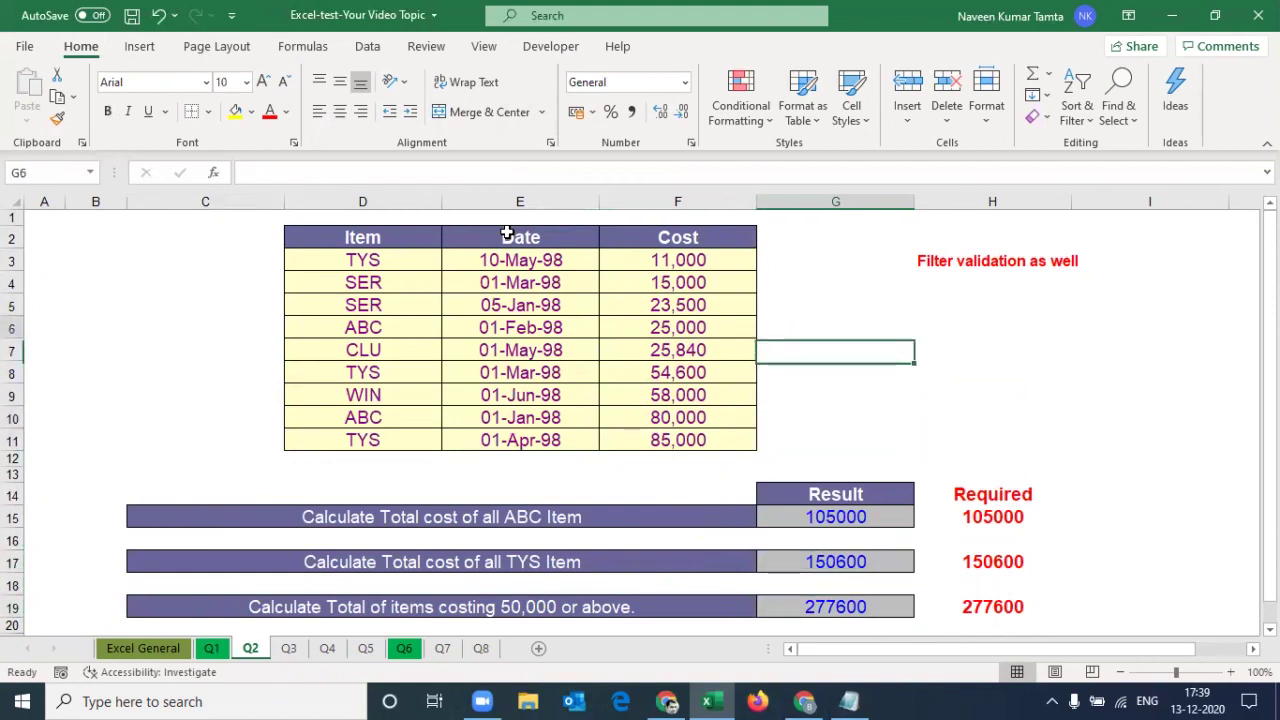
pyautogui.press('Up')
pyautogui.press('Up')
pyautogui.press('Up')
pyautogui.press('Left')
pyautogui.press('Left')
pyautogui.press('Right')
pyautogui.hotkey('alt', 'd')
pyautogui.press('f')
pyautogui.press('f')
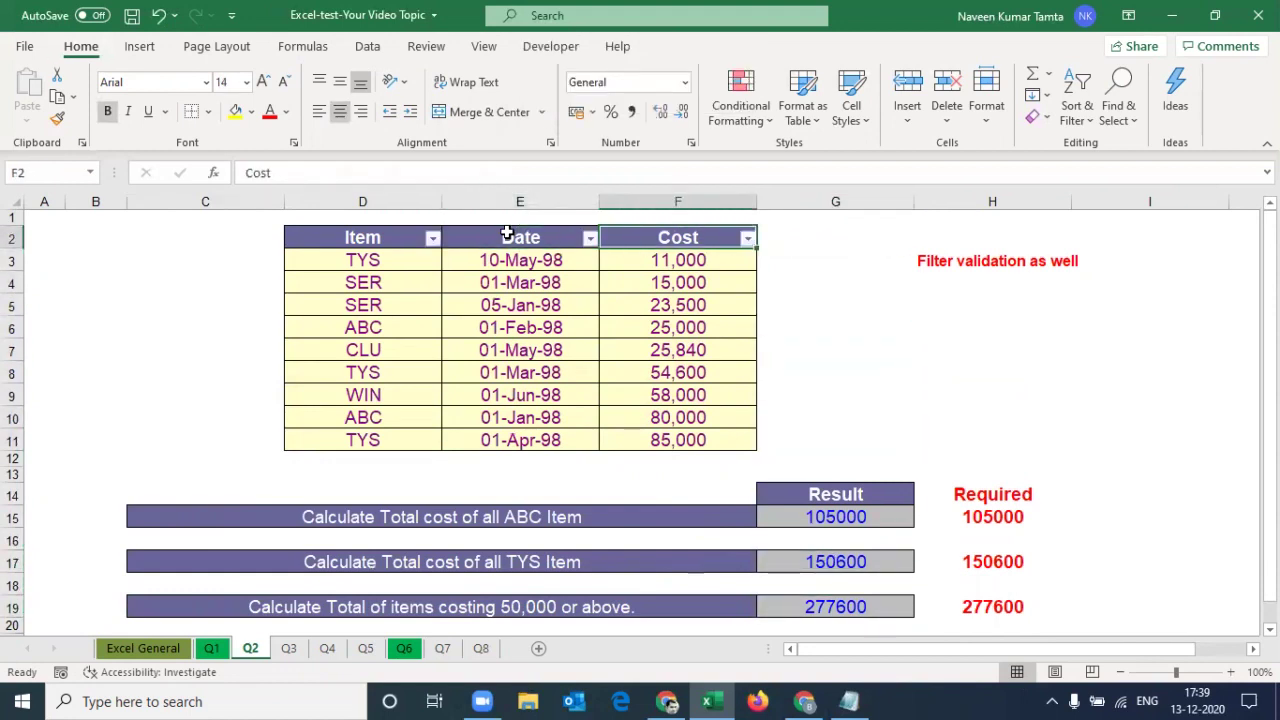
# Filter Cost to greater than or equal to 50,000 and select the four remaining costs totalling 277,600.
pyautogui.click(748, 239)
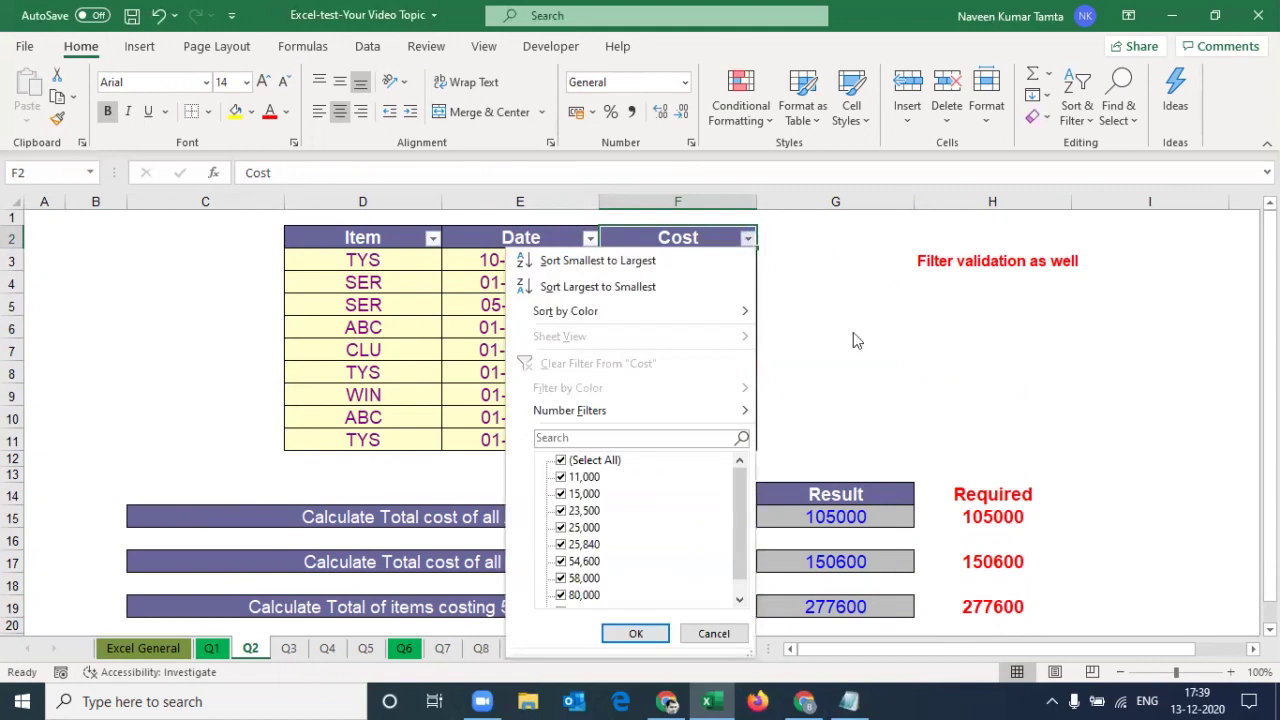
pyautogui.moveTo(590, 415)
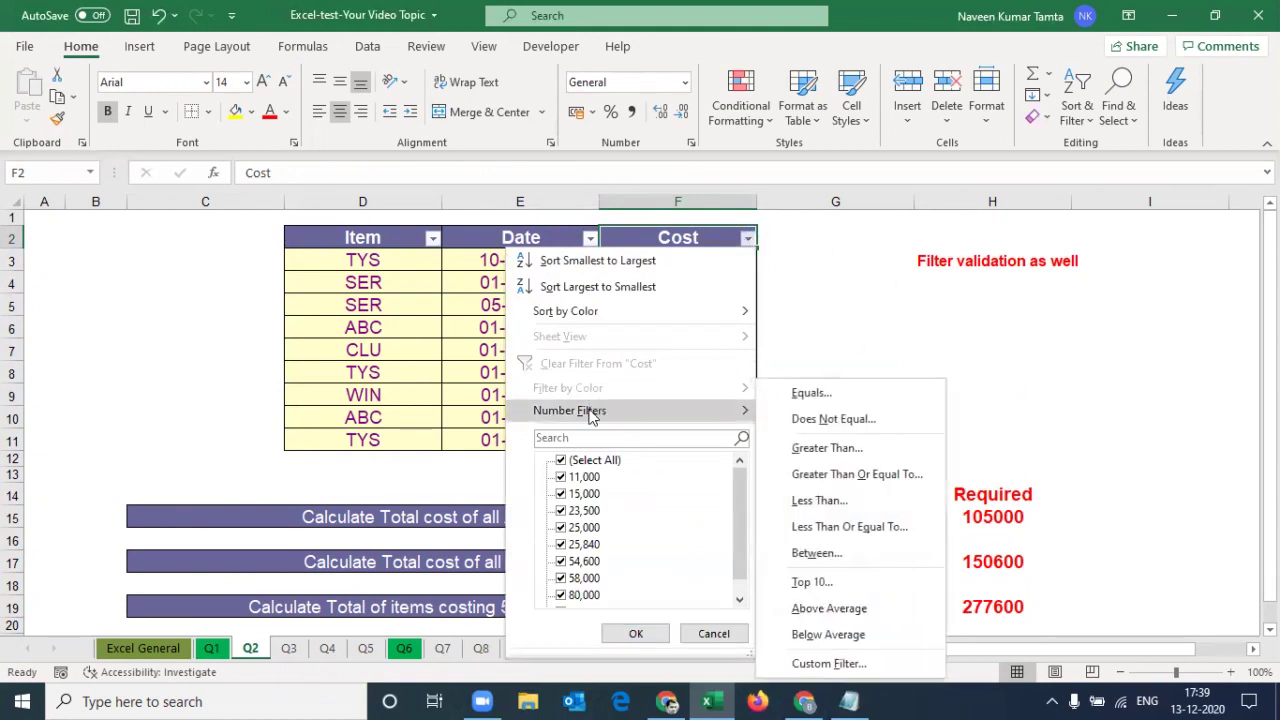
pyautogui.click(829, 476)
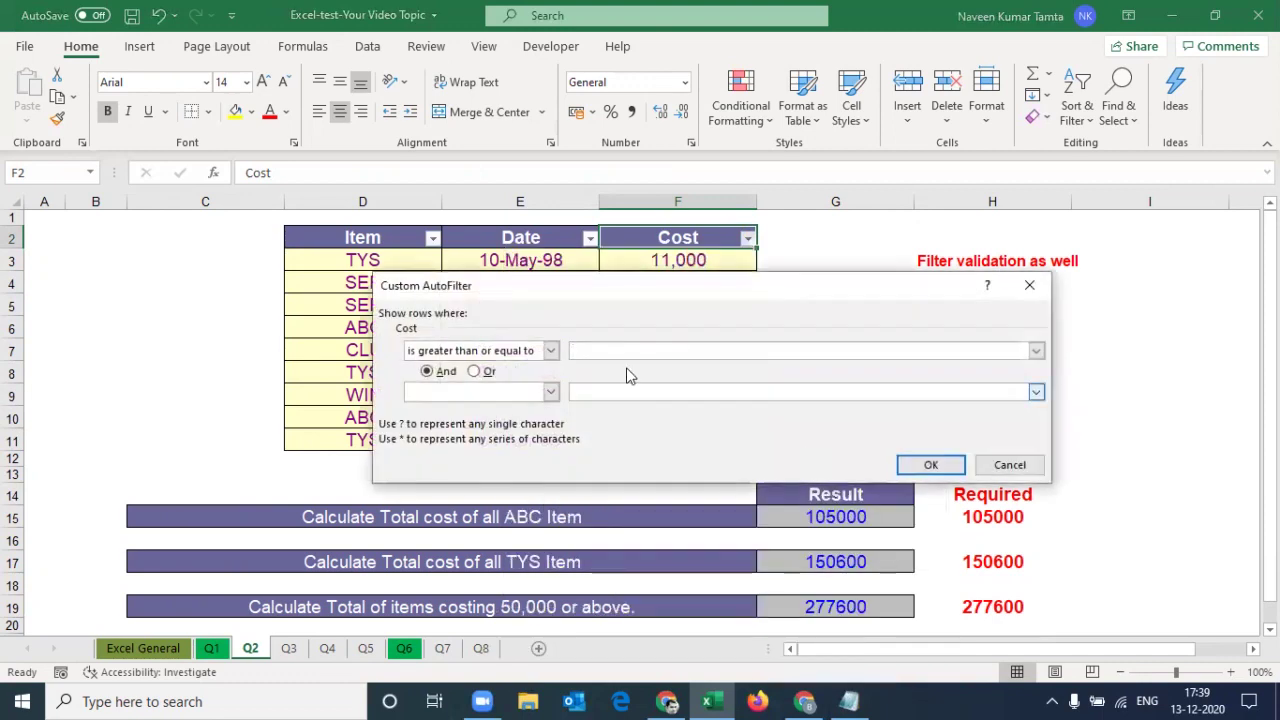
pyautogui.write('50000')
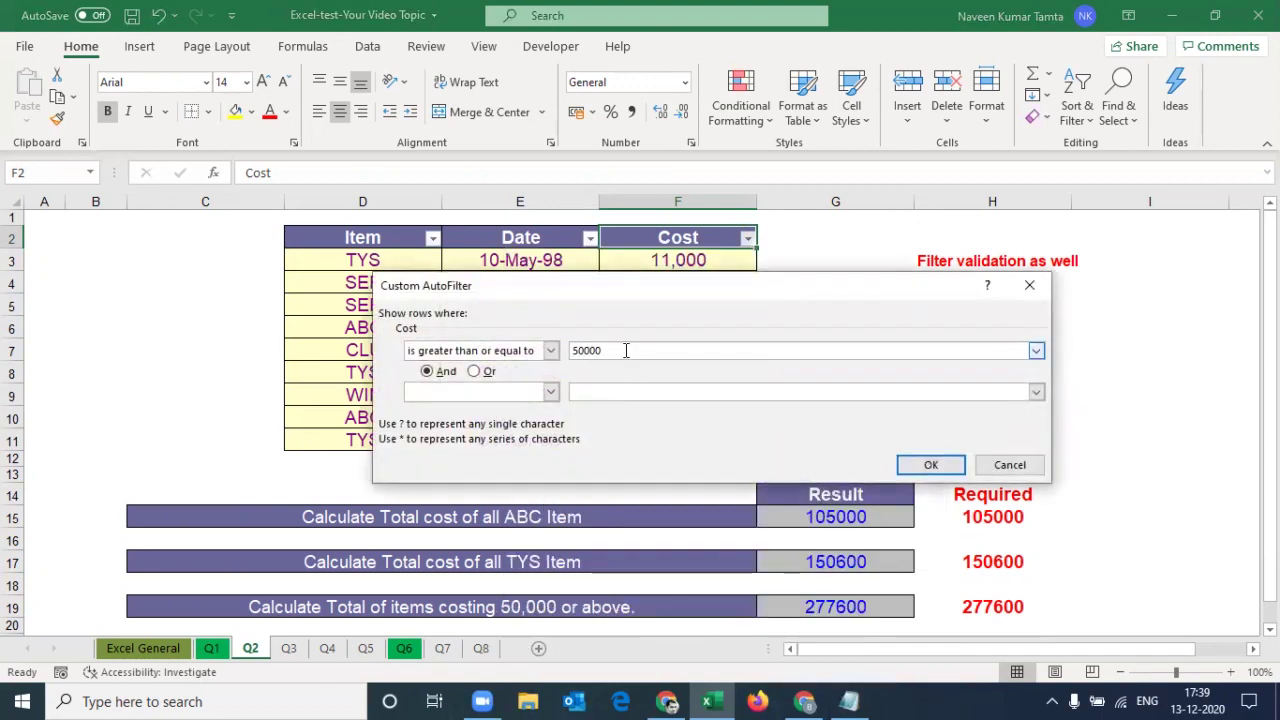
pyautogui.press('Return')
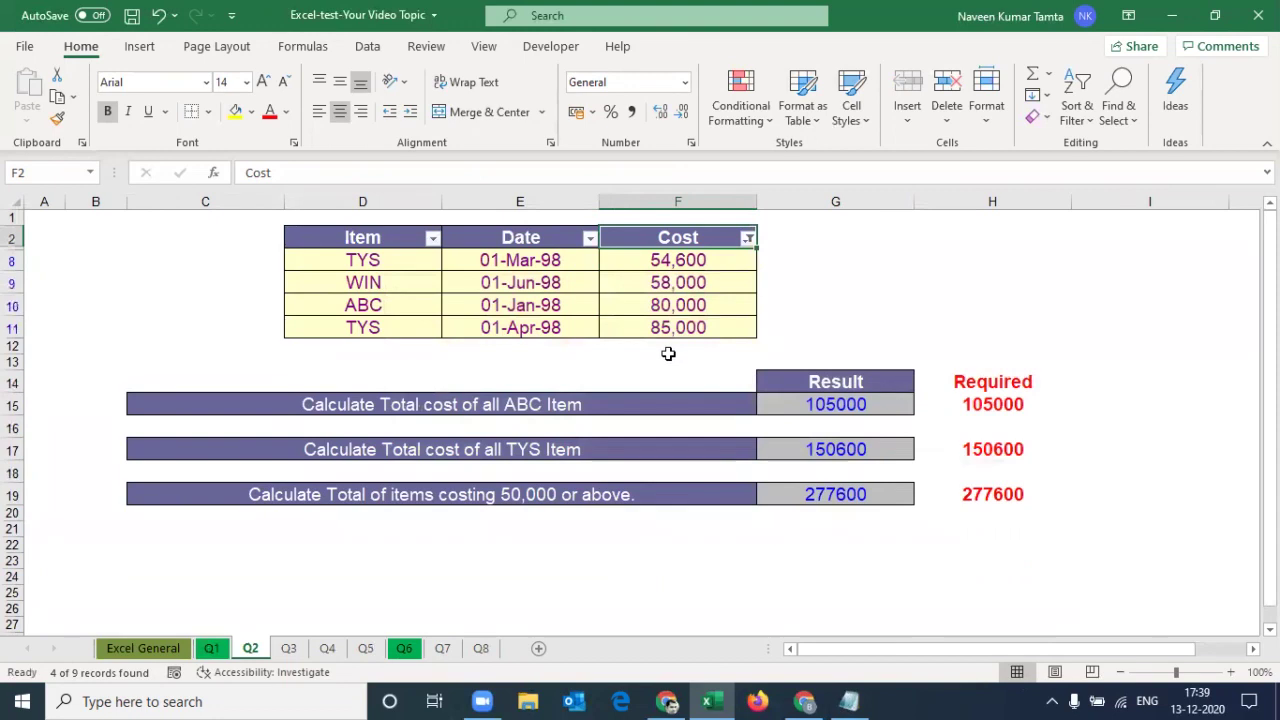
pyautogui.moveTo(683, 259); pyautogui.dragTo(680, 328)
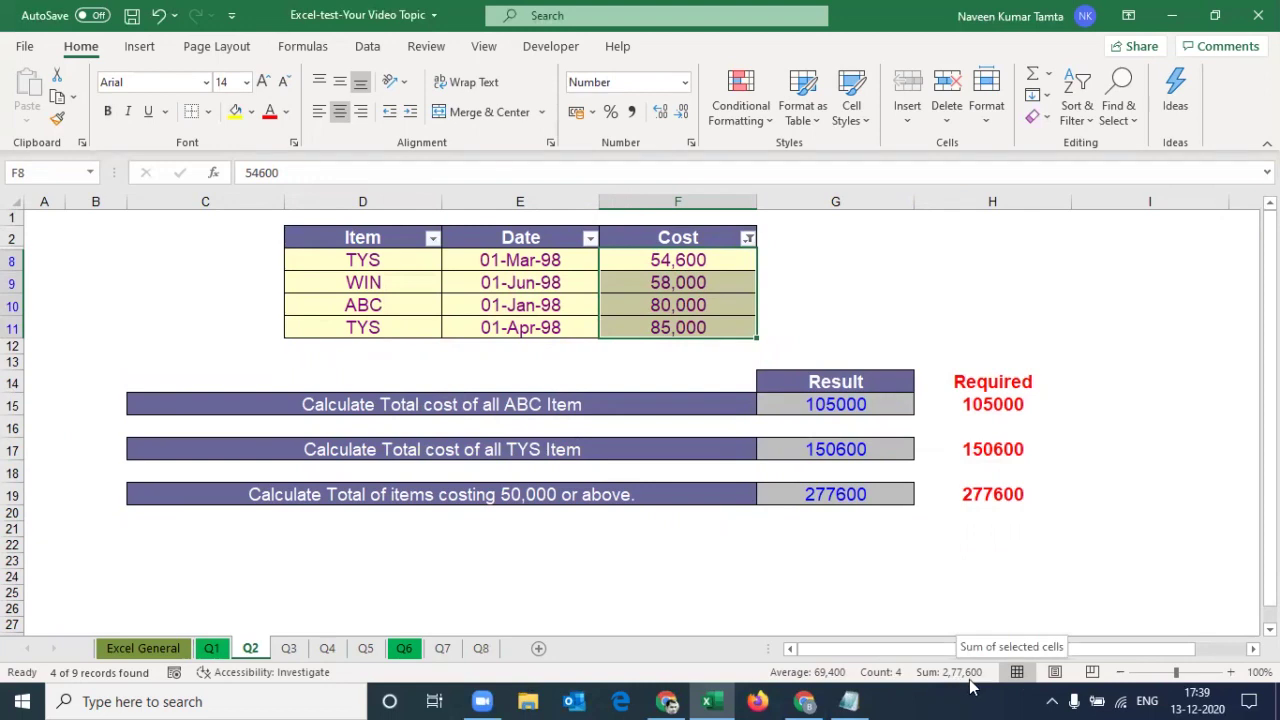
pyautogui.click(368, 238)
# Clear the item table filter and go to the Q3 sheet.
pyautogui.hotkey('ctrl', 'shift', 'l')
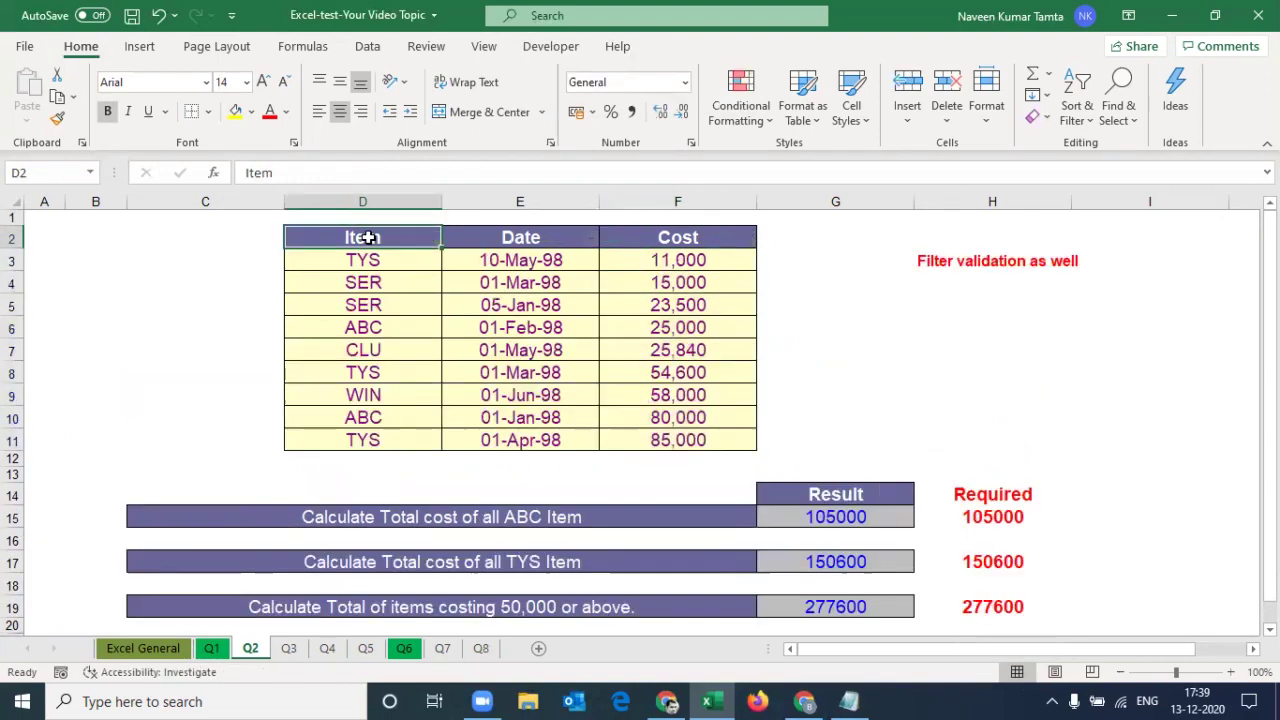
pyautogui.hotkey('ctrl', 'a')
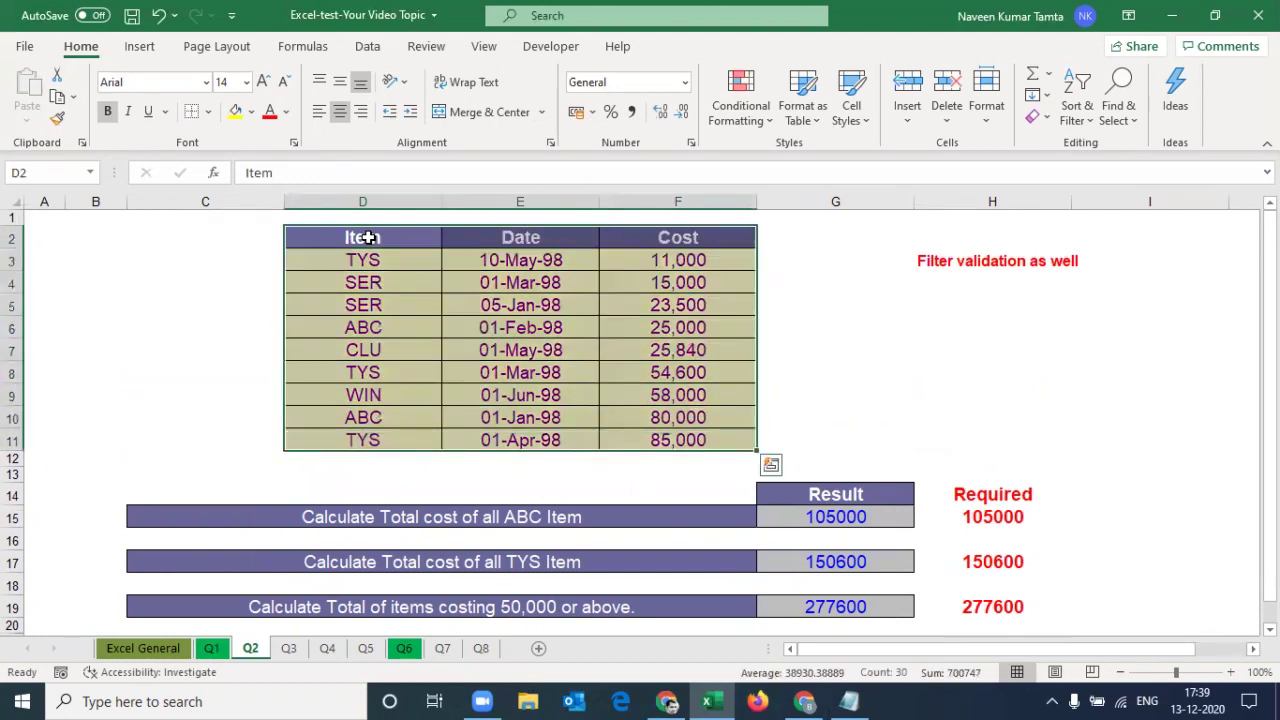
pyautogui.hotkey('ctrl', 'pageup')
pyautogui.hotkey('ctrl', 'pageup')
pyautogui.press('Down')
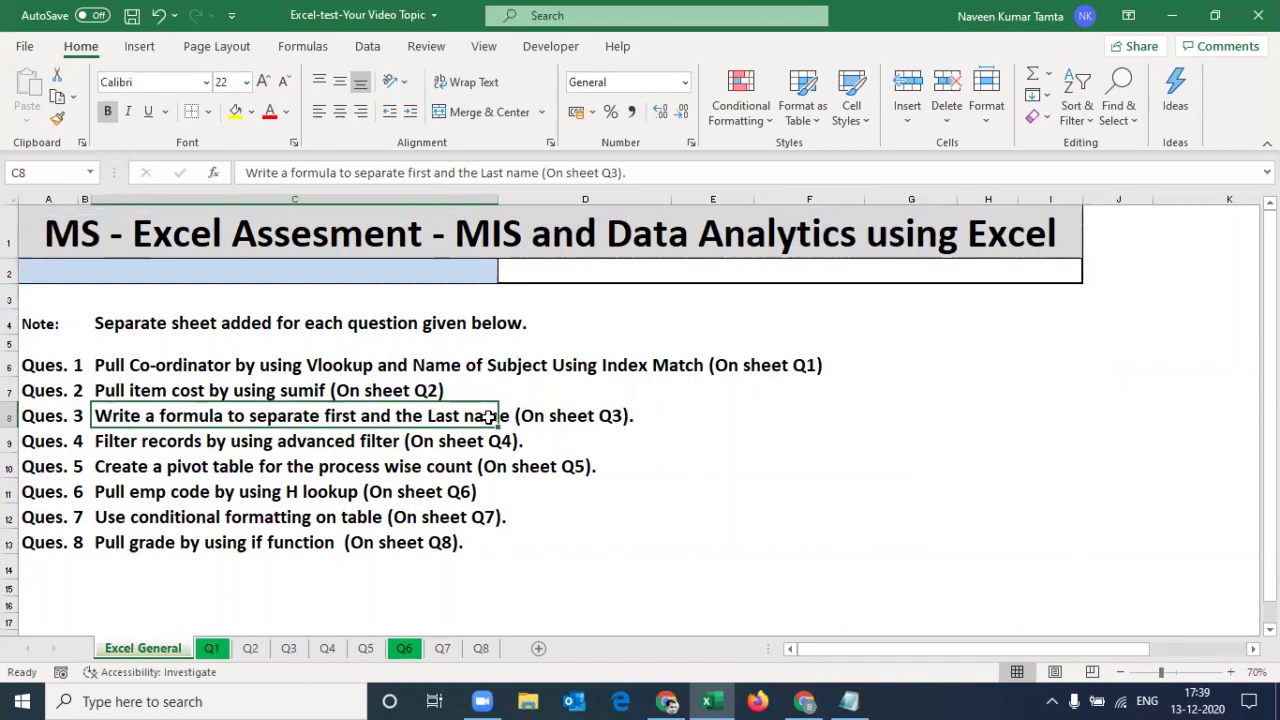
pyautogui.click(289, 651)
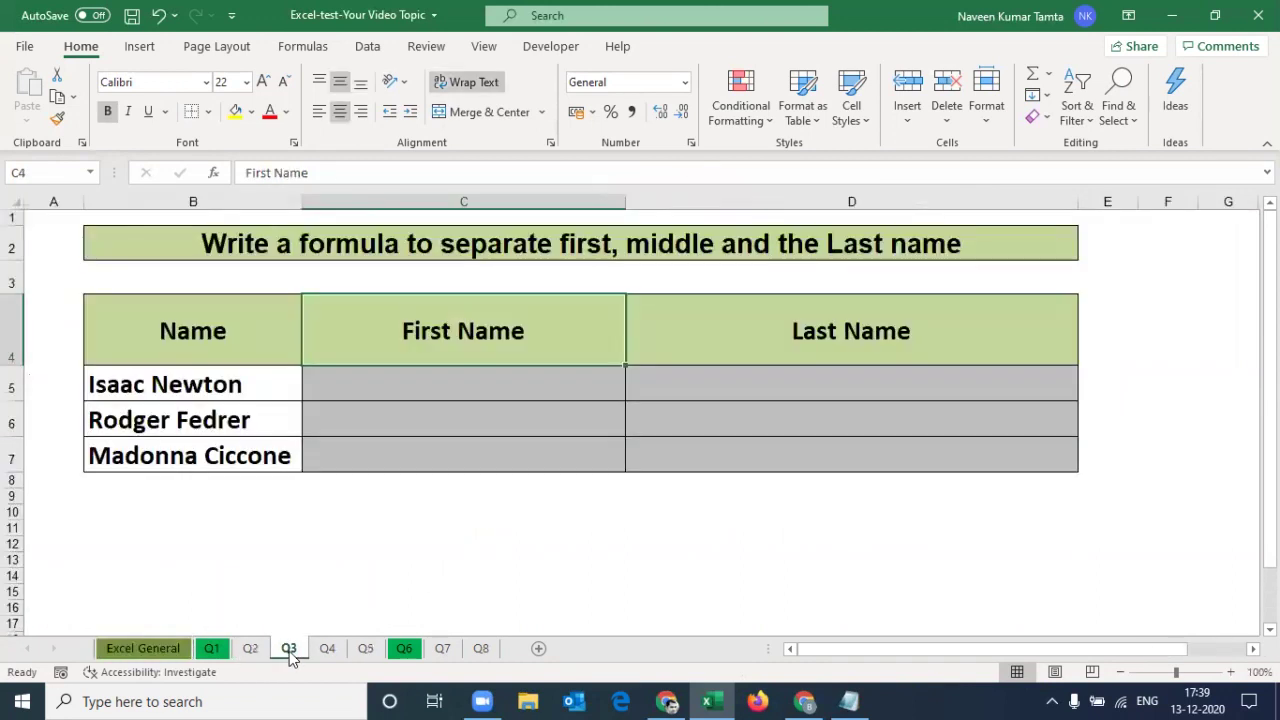
# Delete ', middle' from the Q3 title so it asks only for first and last name.
pyautogui.click(228, 349)
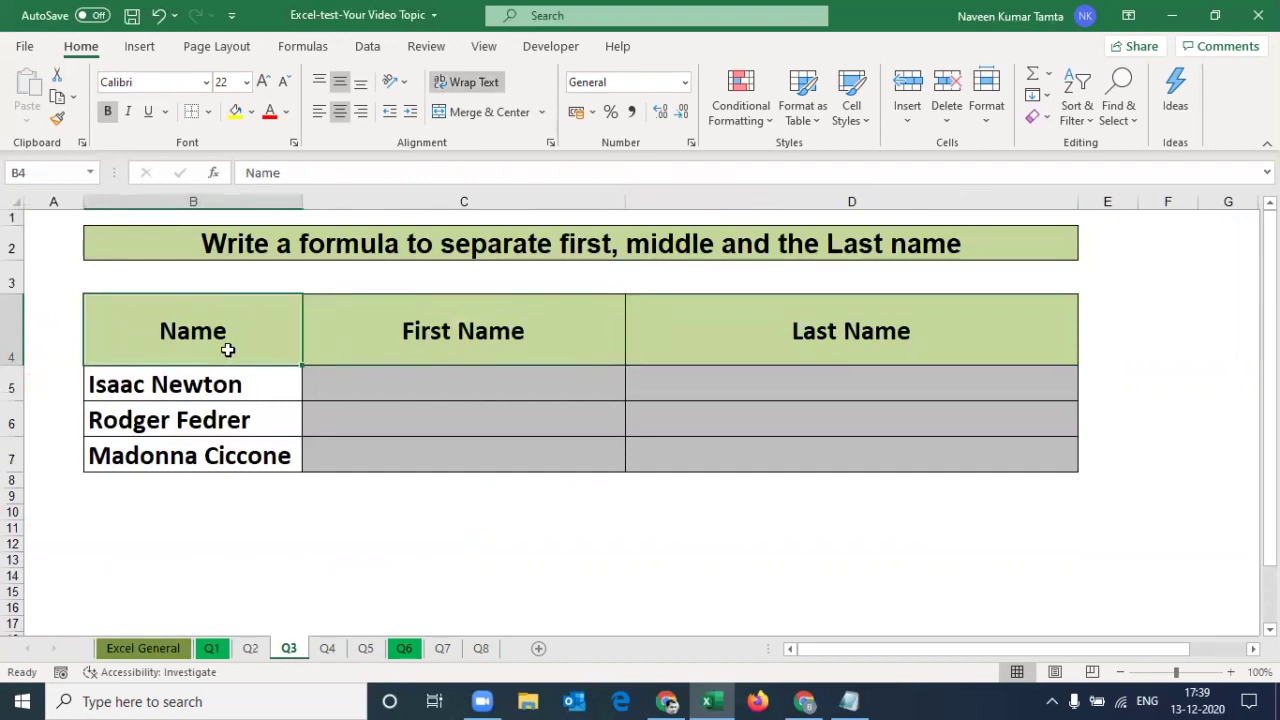
pyautogui.press('Right')
pyautogui.press('Up')
pyautogui.press('Up')
pyautogui.press('F2')
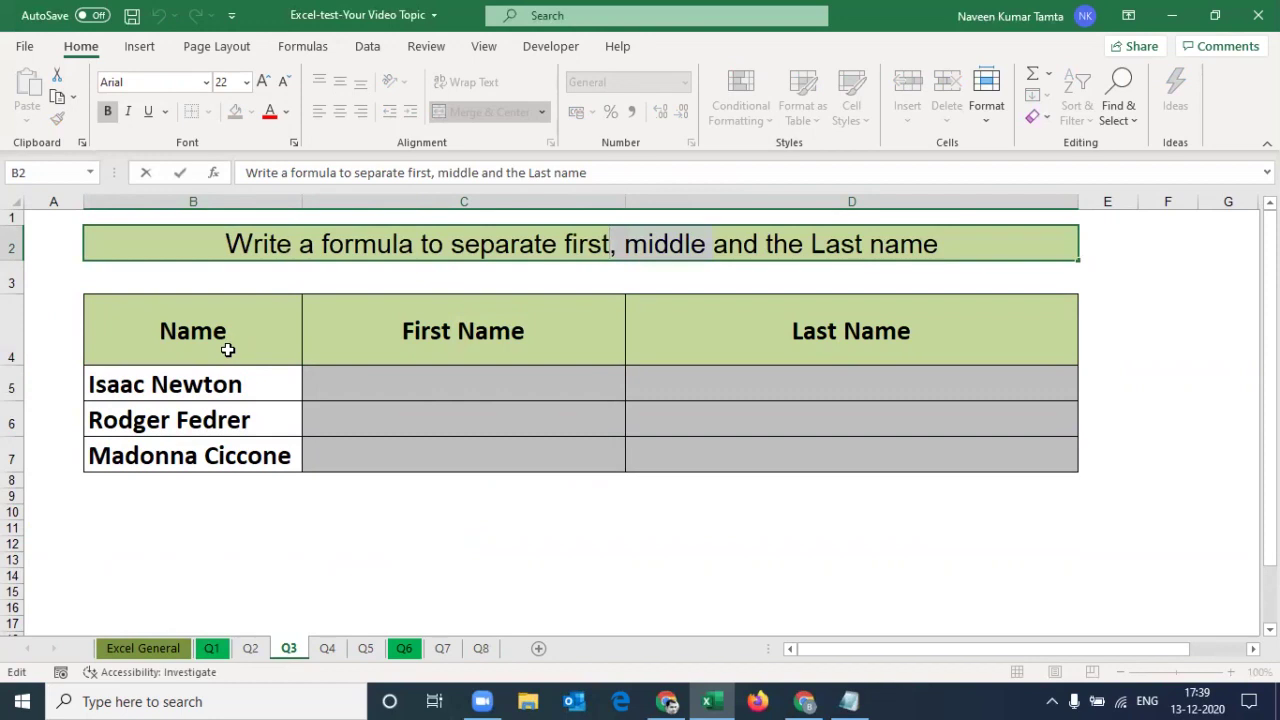
pyautogui.press('BackSpace')
pyautogui.press('Return')
# Move to the first First Name cell C5 beside the name Isaac Newton.
pyautogui.press('Down')
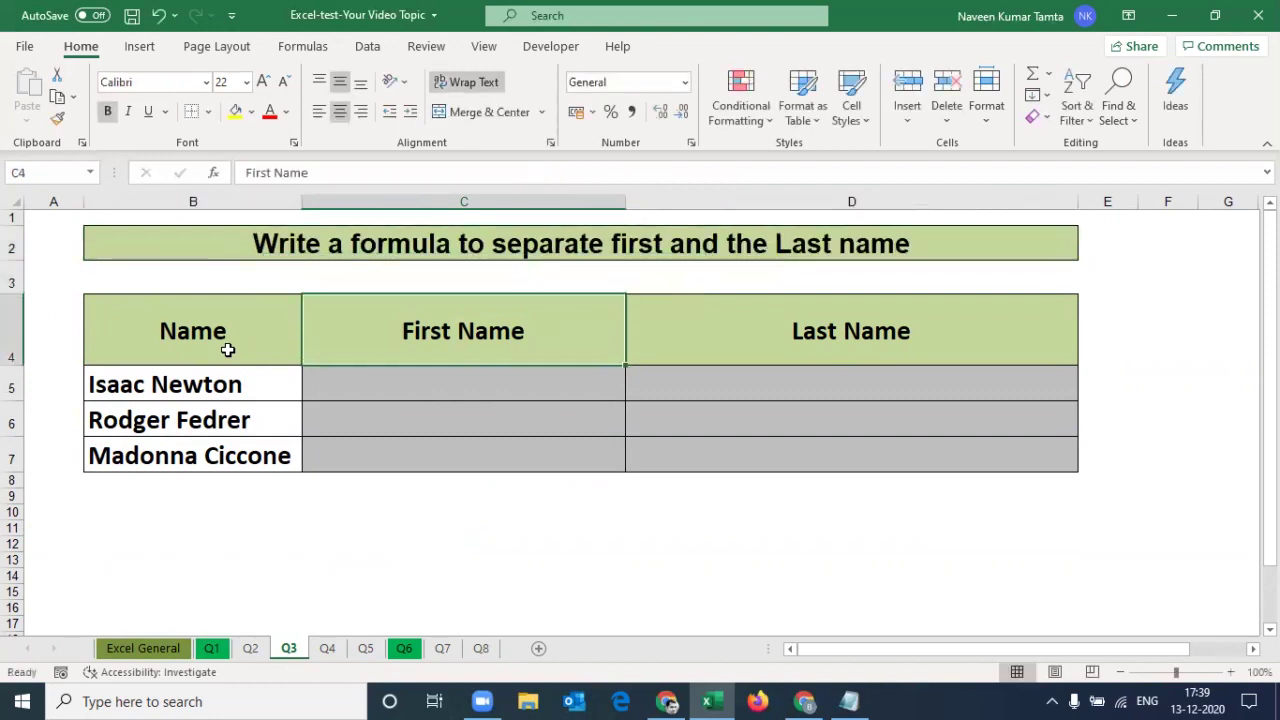
pyautogui.press('Left')
pyautogui.press('Down')
pyautogui.hotkey('shift', 'Down')
pyautogui.hotkey('shift', 'Up')
pyautogui.press('Right')
pyautogui.press('Left')
pyautogui.press('Right')
pyautogui.press('Right')
pyautogui.press('Left')
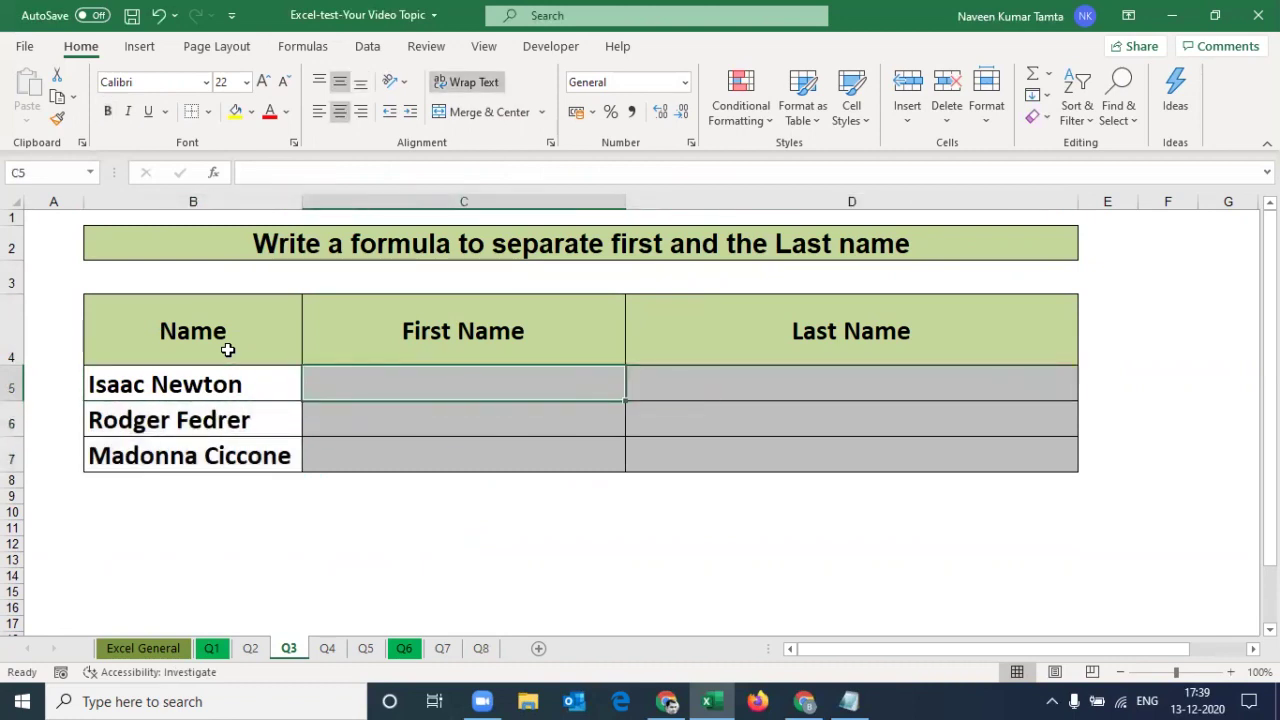
pyautogui.write('+')
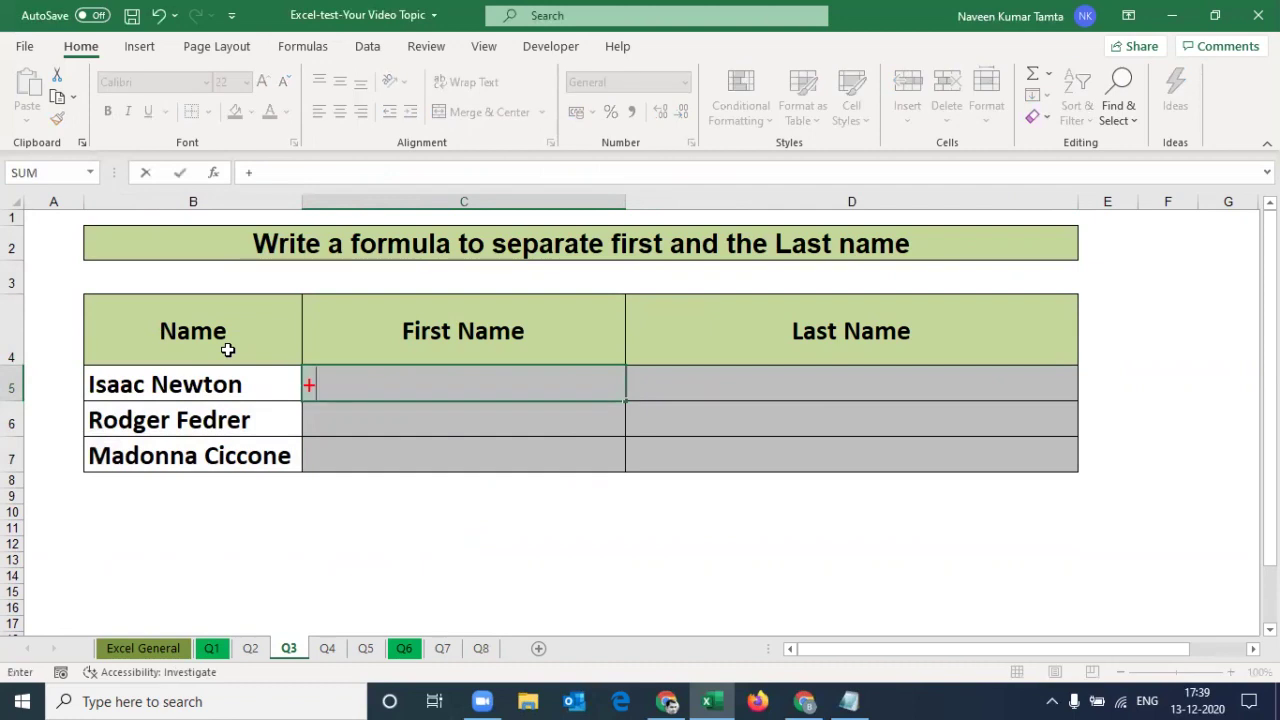
pyautogui.write('left')
pyautogui.press('Tab')
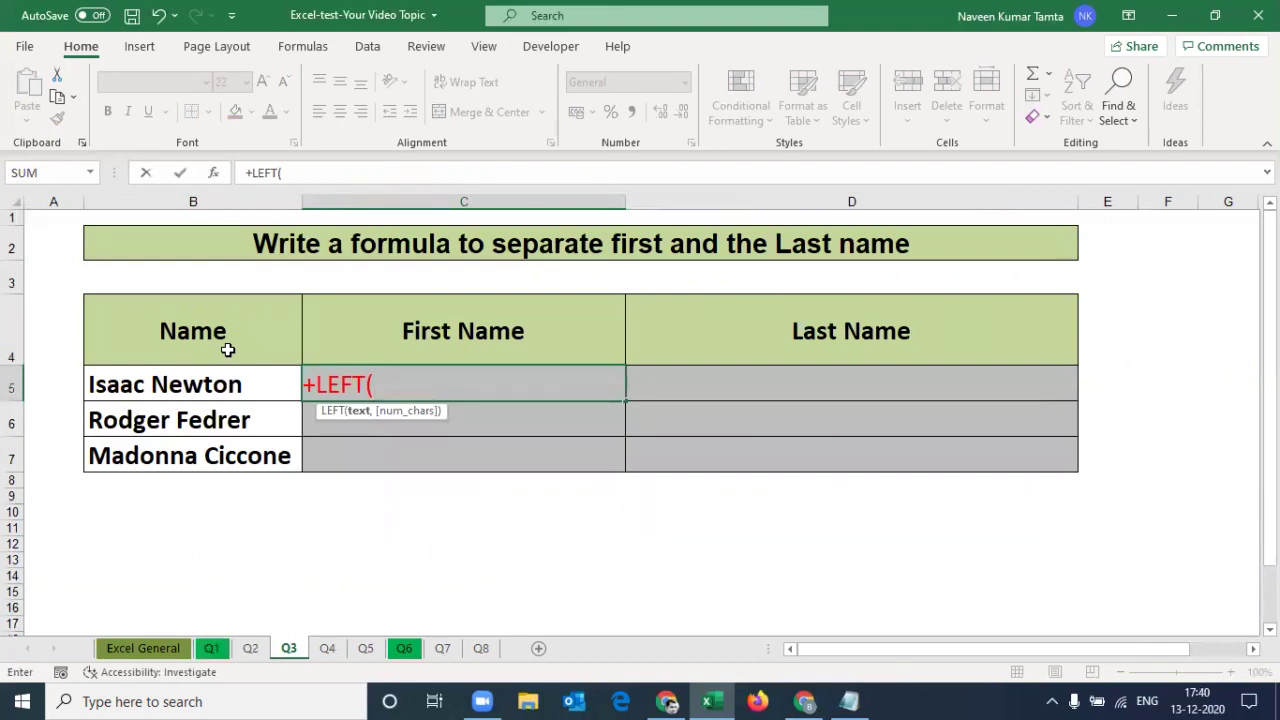
pyautogui.press('Left')
pyautogui.write(',')
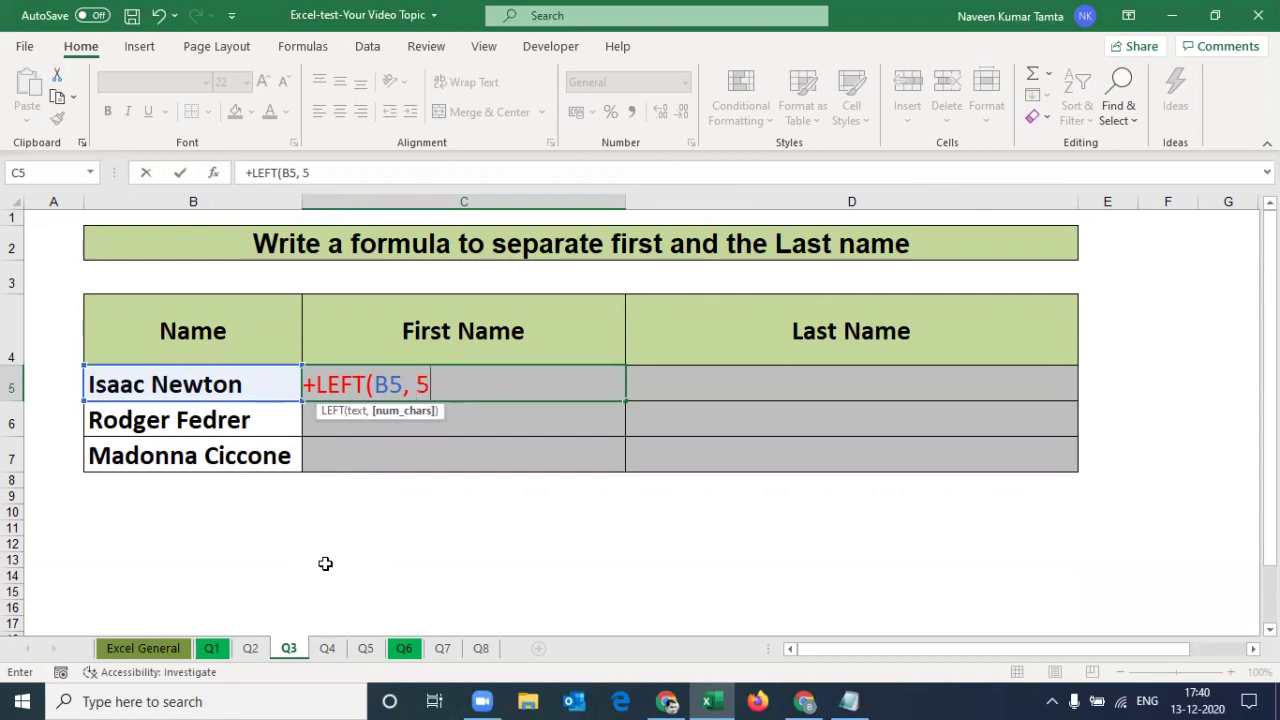
pyautogui.hotkey('ctrl', 'Return')
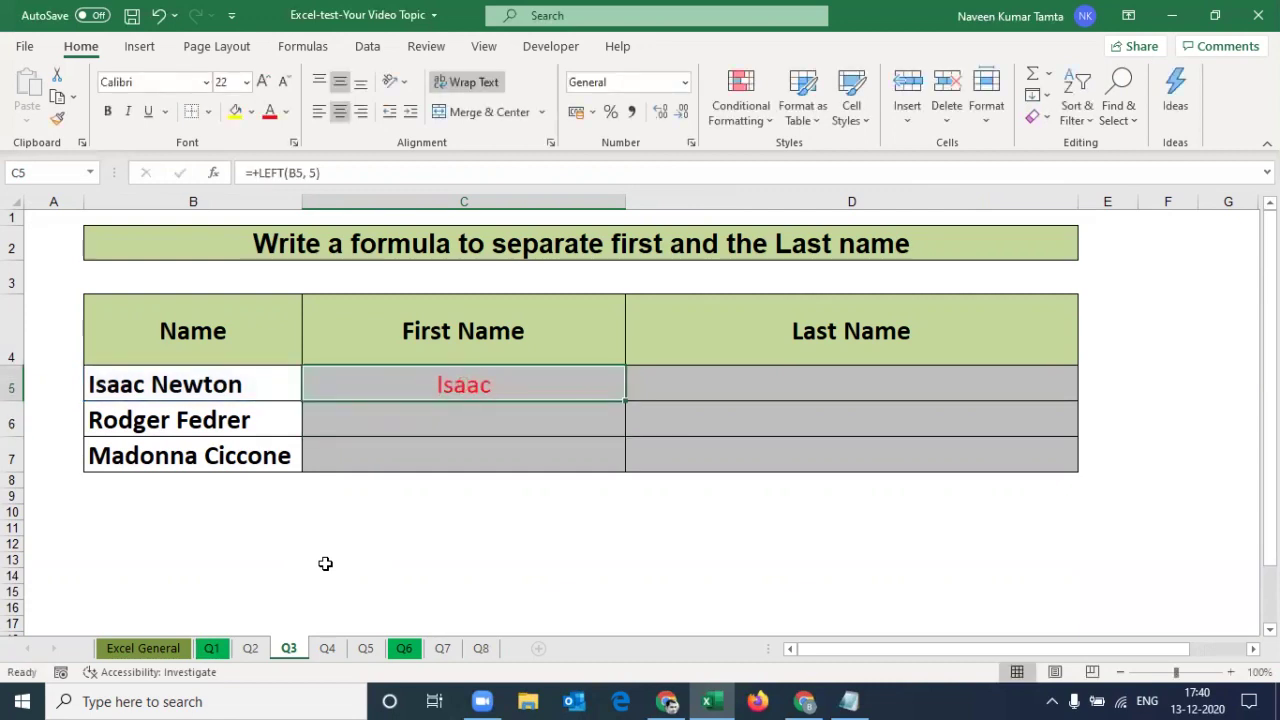
pyautogui.hotkey('shift', 'Down')
pyautogui.hotkey('shift', 'Down')
pyautogui.hotkey('ctrl', 'd')
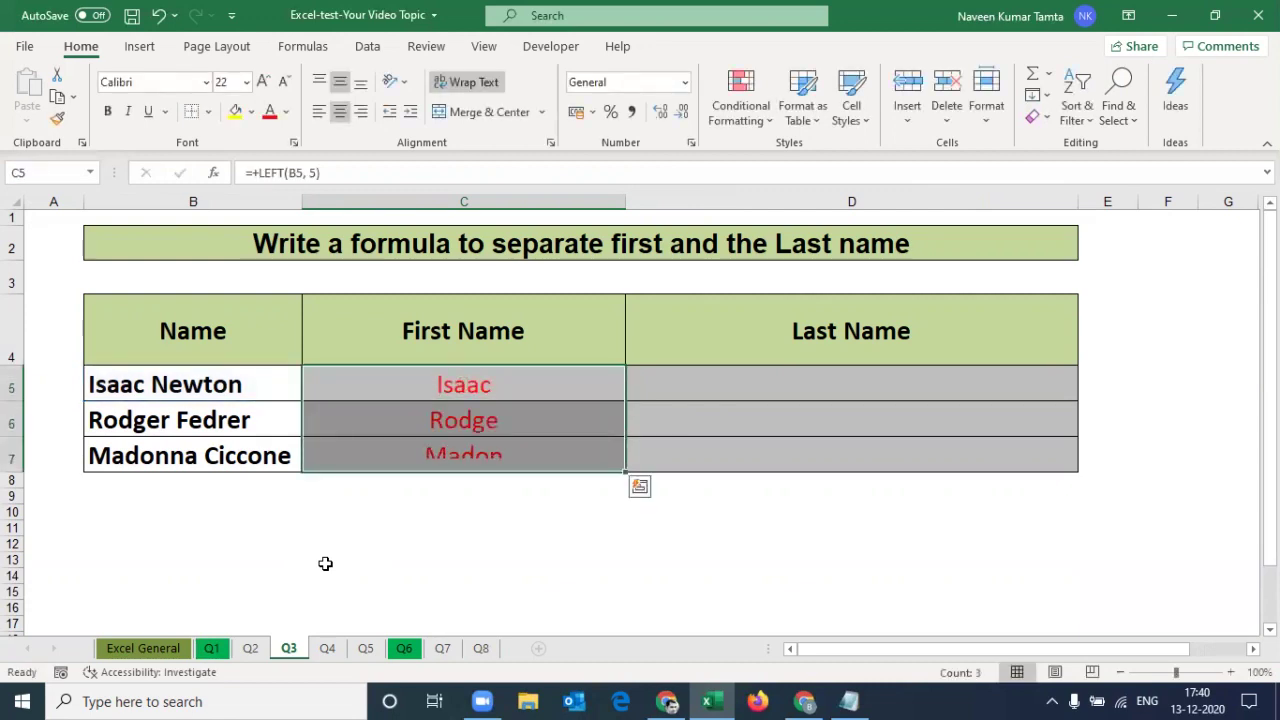
pyautogui.hotkey('ctrl', 'Down')
pyautogui.press('Left')
pyautogui.press('Right')
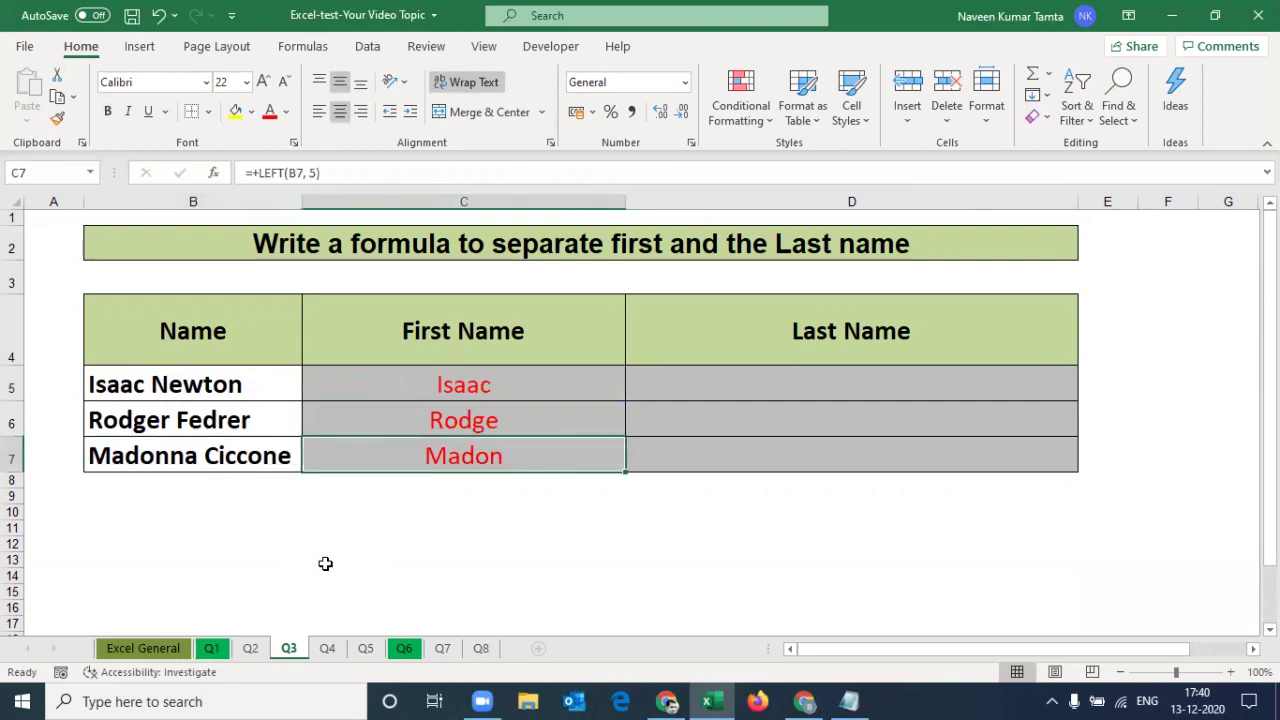
pyautogui.hotkey('shift', 'Up')
pyautogui.hotkey('shift', 'Up')
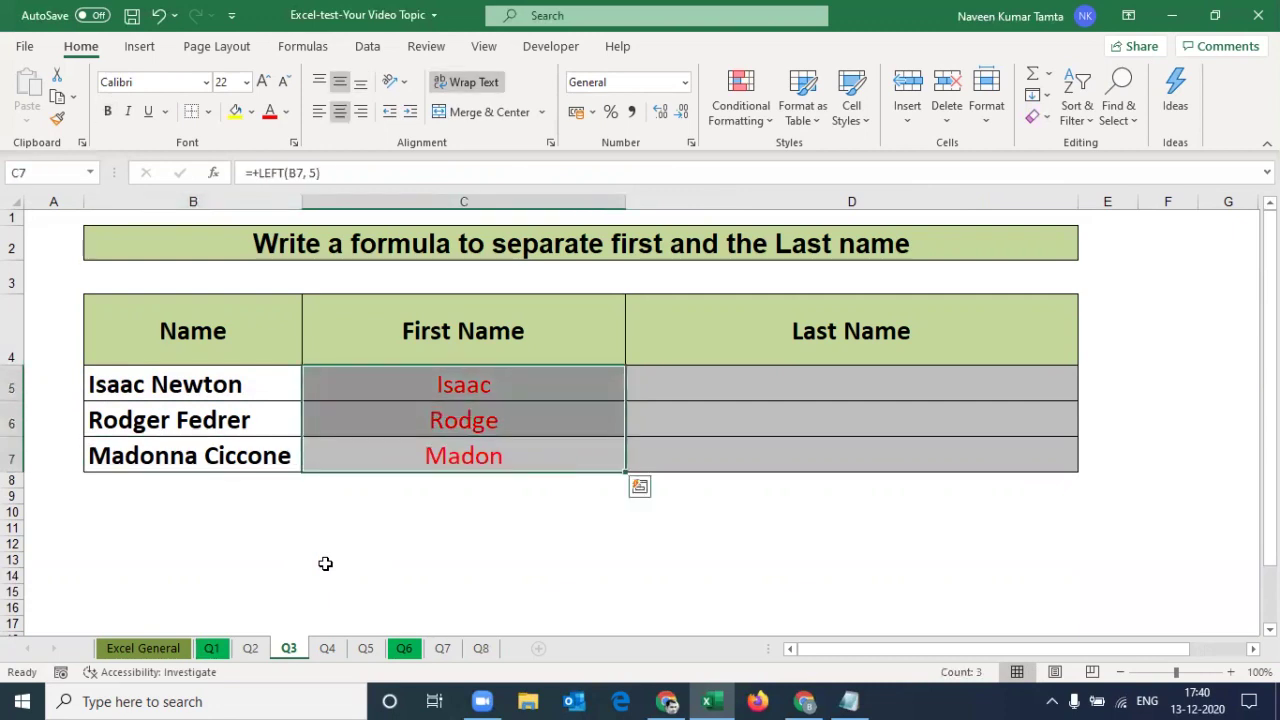
pyautogui.press('Up')
pyautogui.press('Up')
pyautogui.press('Left')
pyautogui.press('Right')
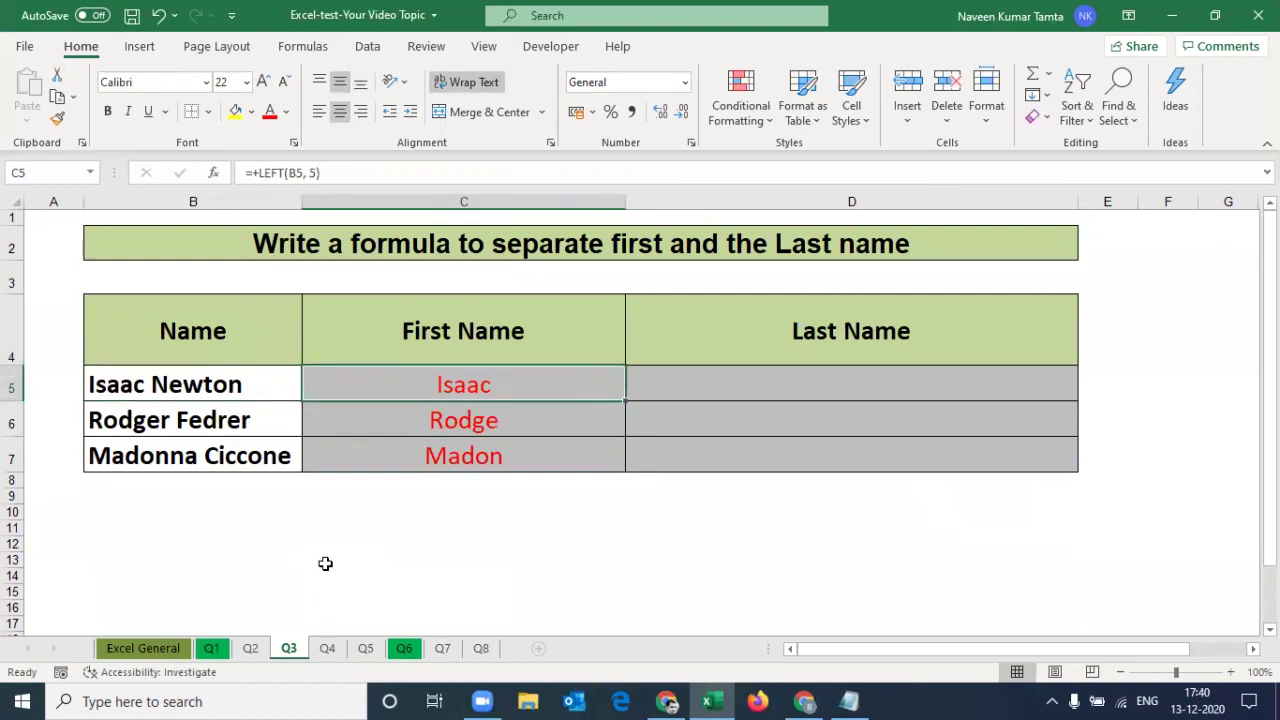
pyautogui.press('Left')
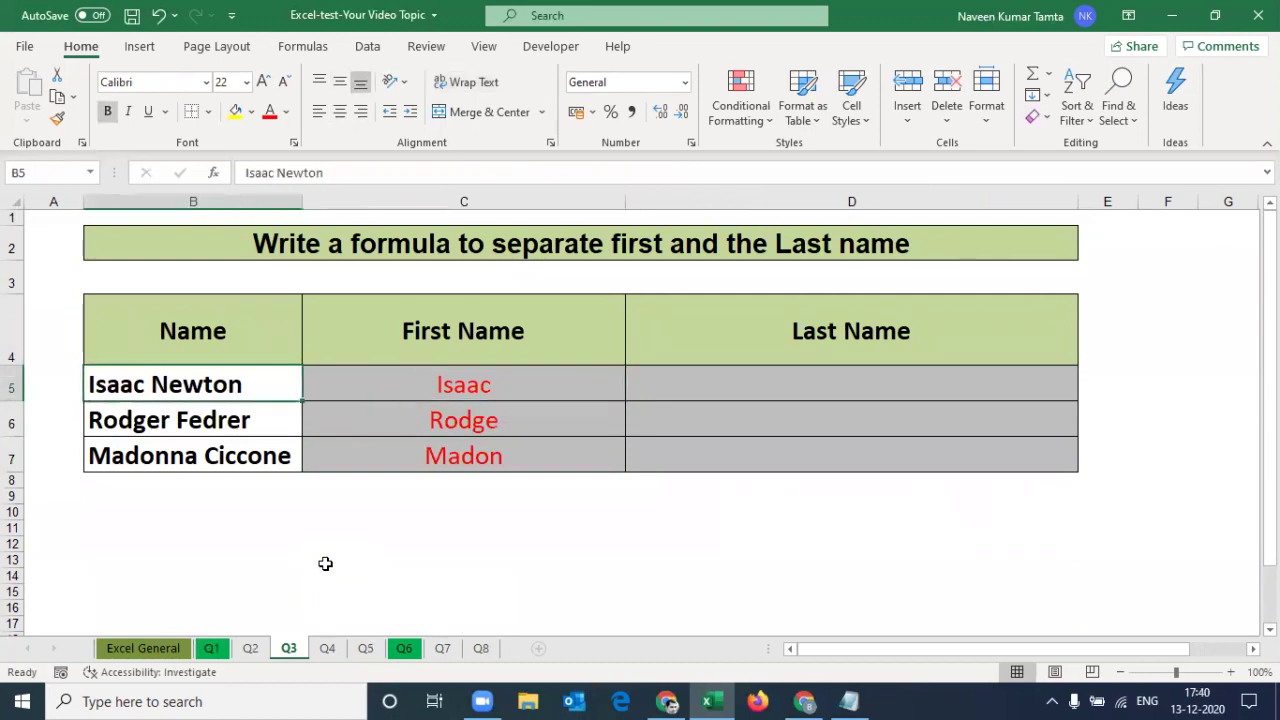
pyautogui.press('Down')
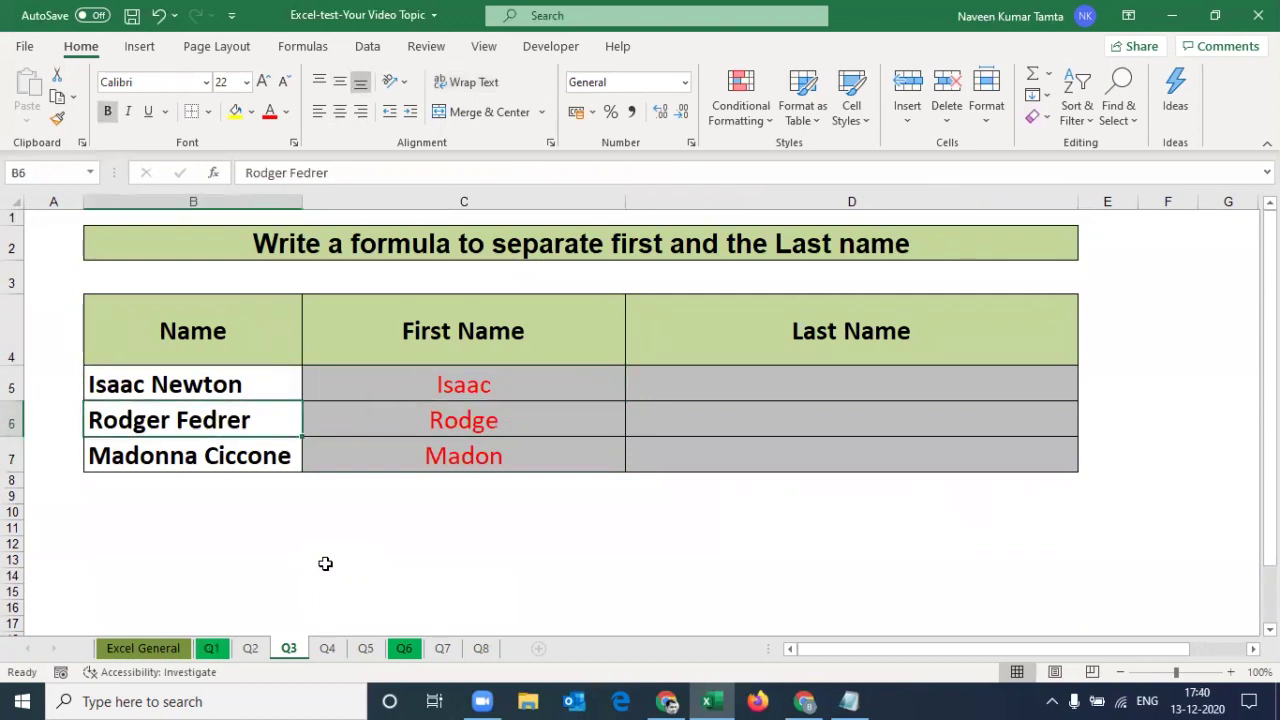
pyautogui.press('Right')
pyautogui.press('Up')
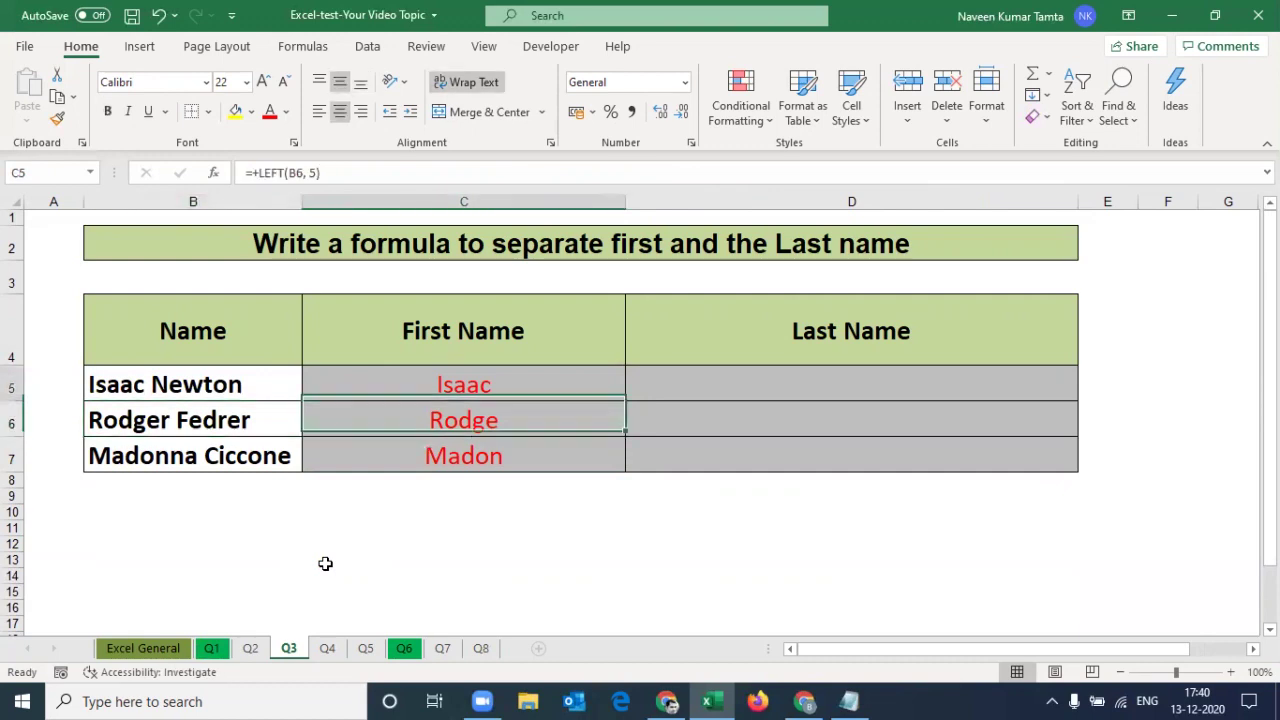
pyautogui.hotkey('shift', 'Down')
pyautogui.hotkey('shift', 'Down')
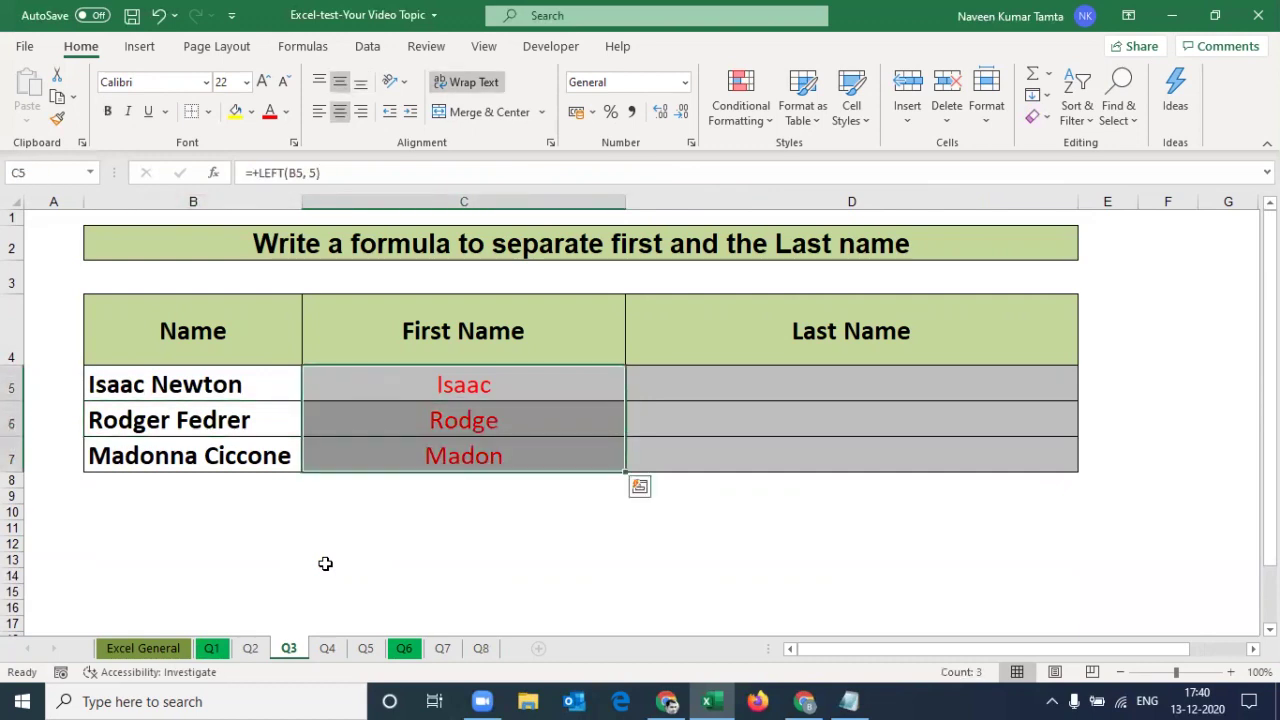
pyautogui.press('Up')
pyautogui.press('Down')
pyautogui.hotkey('shift', 'Down')
pyautogui.hotkey('shift', 'Down')
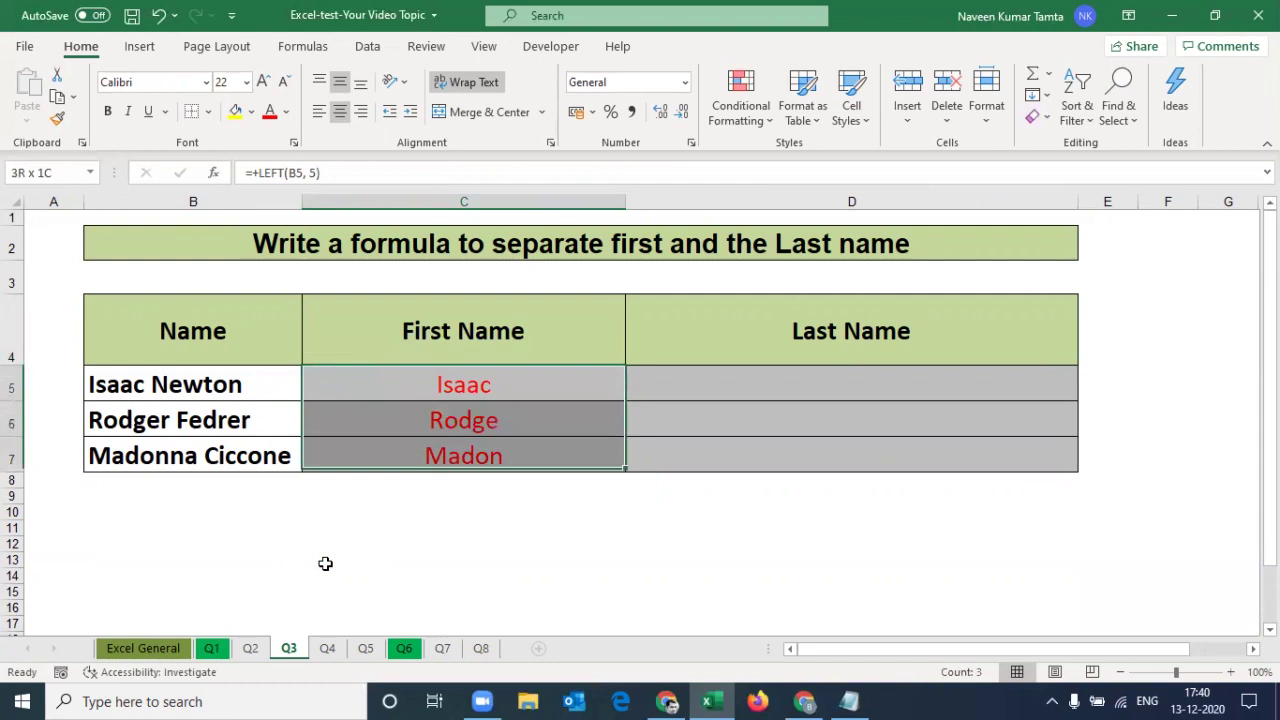
pyautogui.hotkey('shift', 'Up')
pyautogui.hotkey('shift', 'Up')
pyautogui.press('Left')
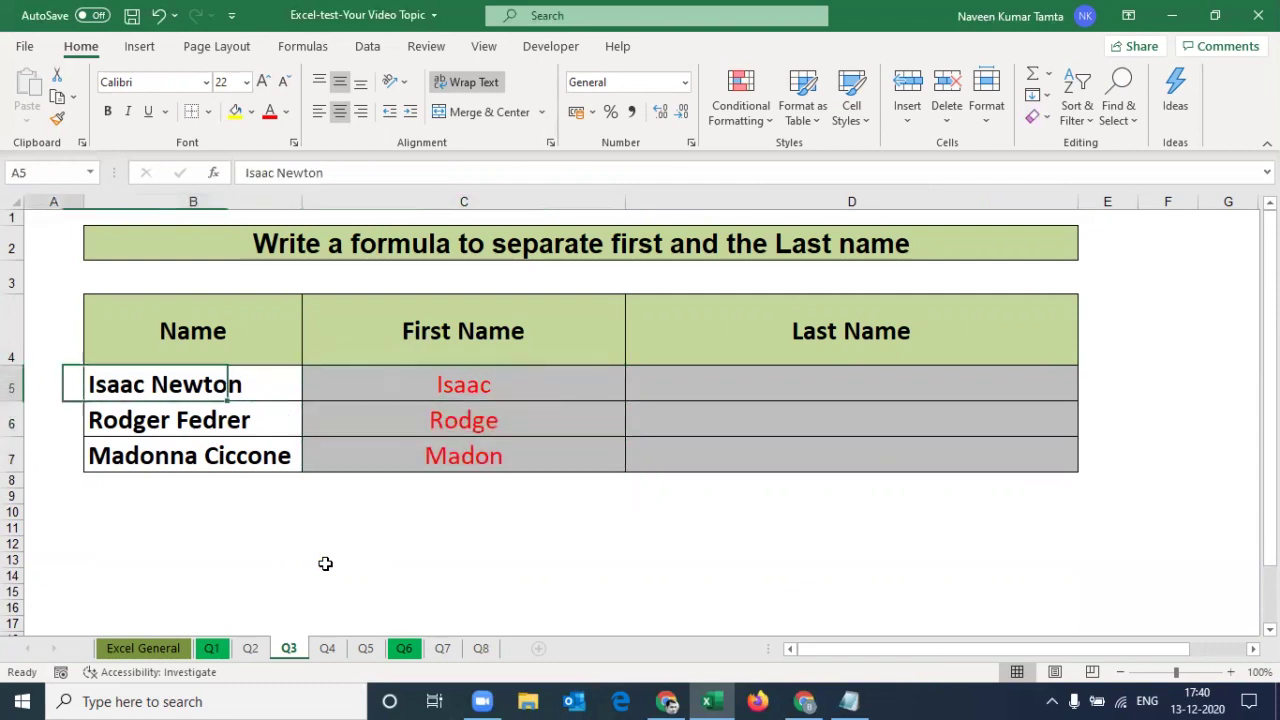
pyautogui.hotkey('shift', 'Down')
pyautogui.hotkey('shift', 'Down')
pyautogui.press('Right')
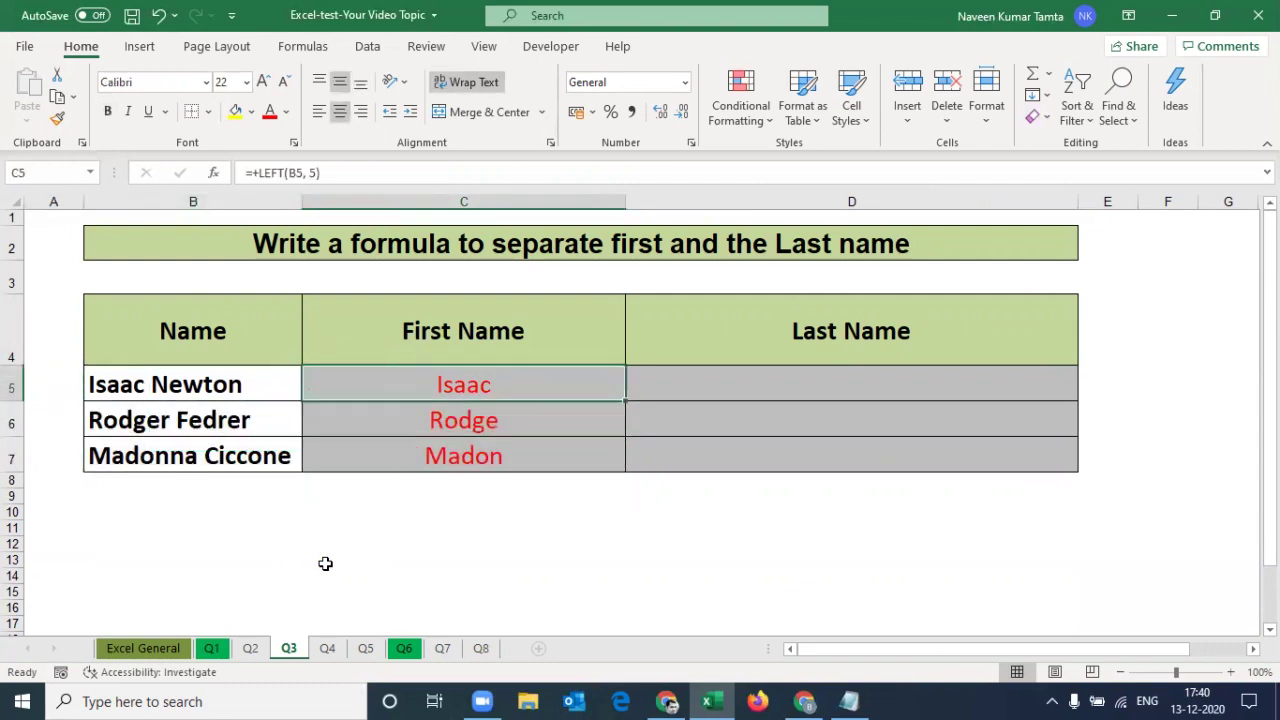
pyautogui.hotkey('shift', 'Down')
pyautogui.hotkey('shift', 'Down')
pyautogui.press('Delete')
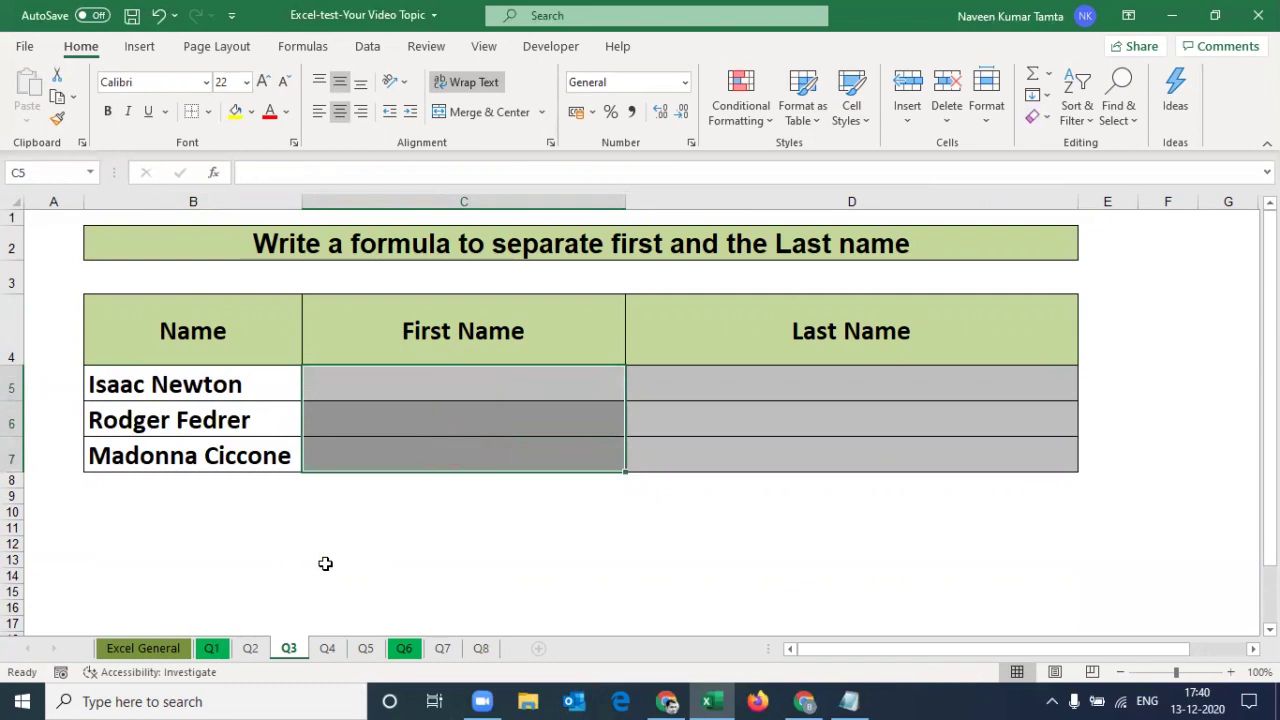
# Enter =LEFT(B5, FIND(" ", B5,1)) in C5 to extract the first name.
pyautogui.press('Left')
pyautogui.press('Right')
pyautogui.write('=left')
pyautogui.press('Tab')
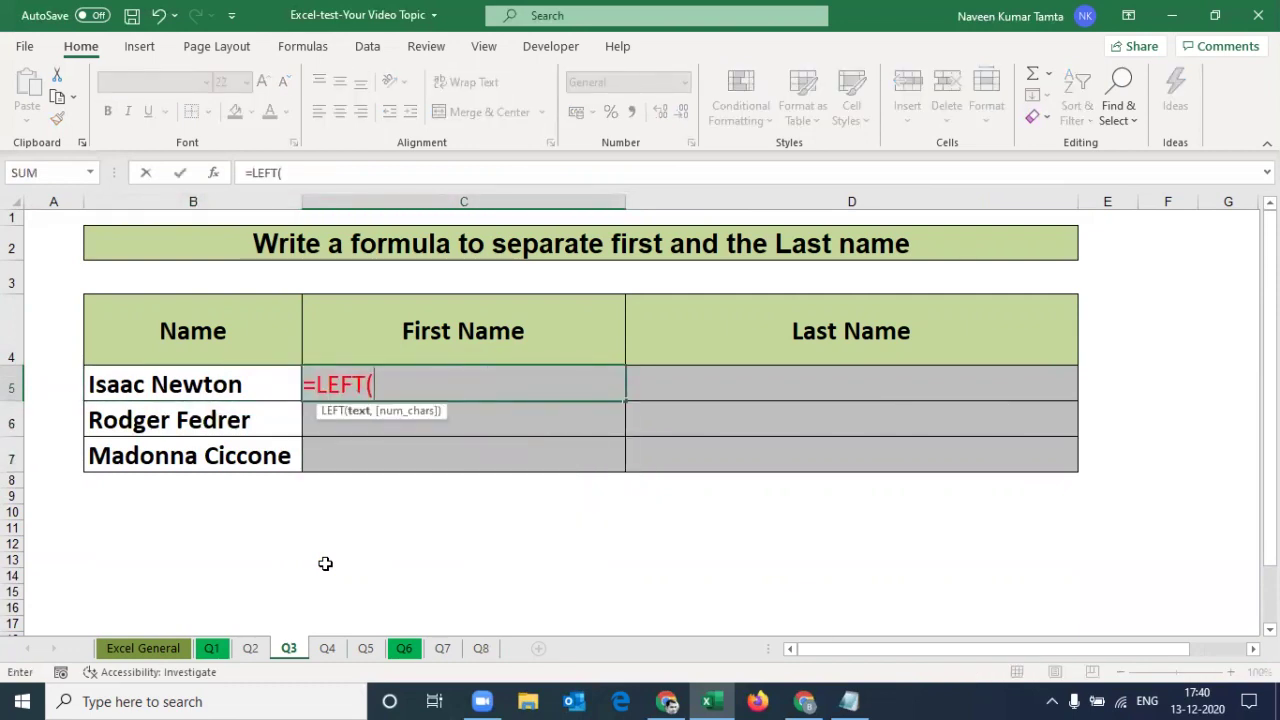
pyautogui.press('Left')
pyautogui.write(',')
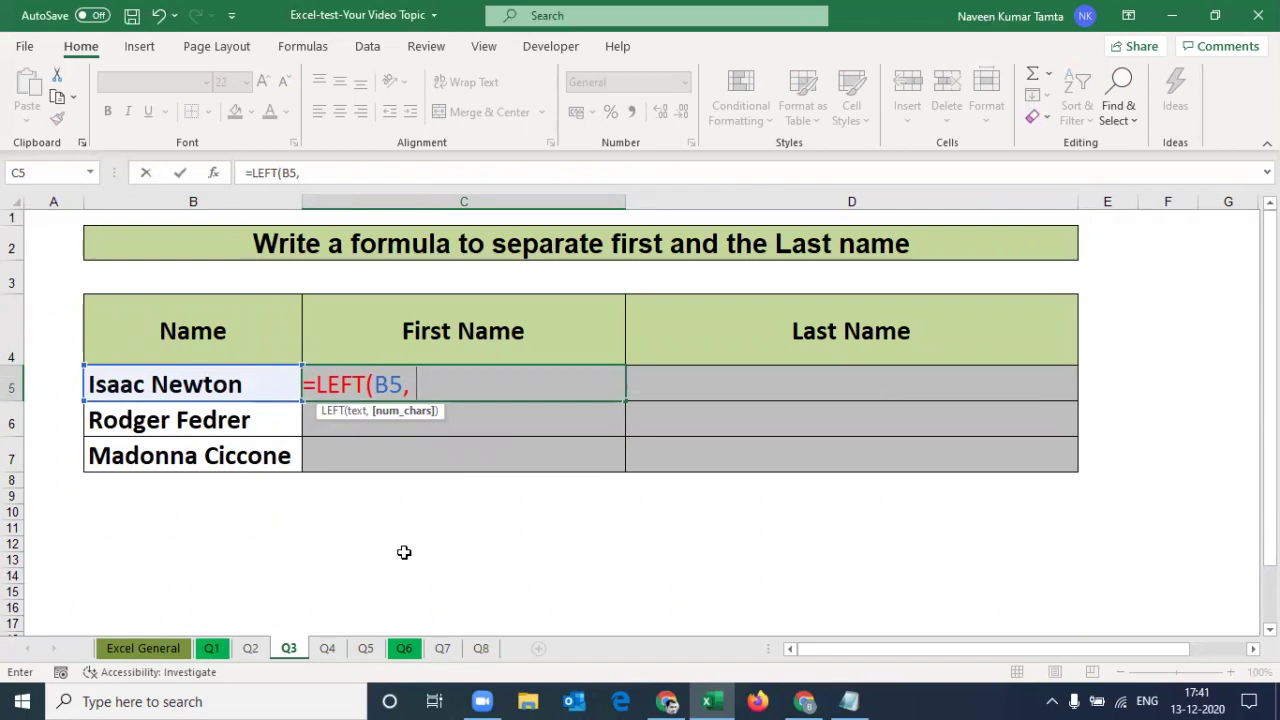
pyautogui.write('find')
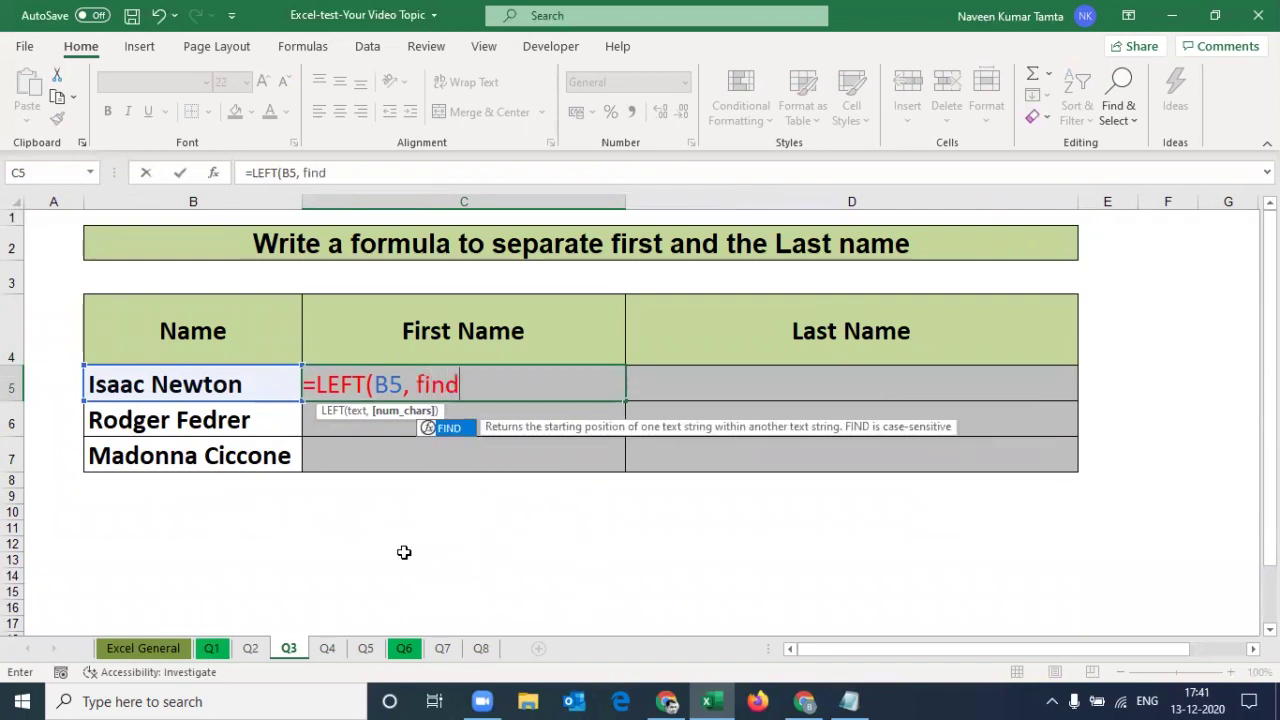
pyautogui.press('Tab')
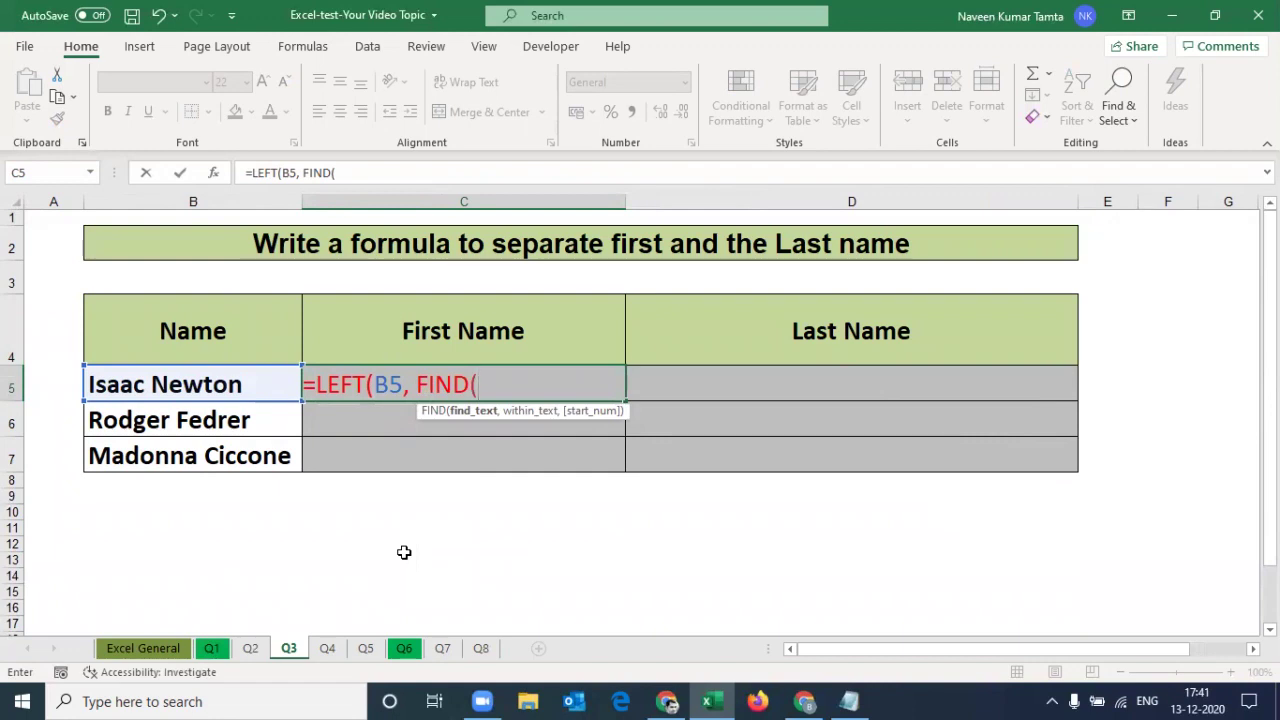
pyautogui.write('" ",')
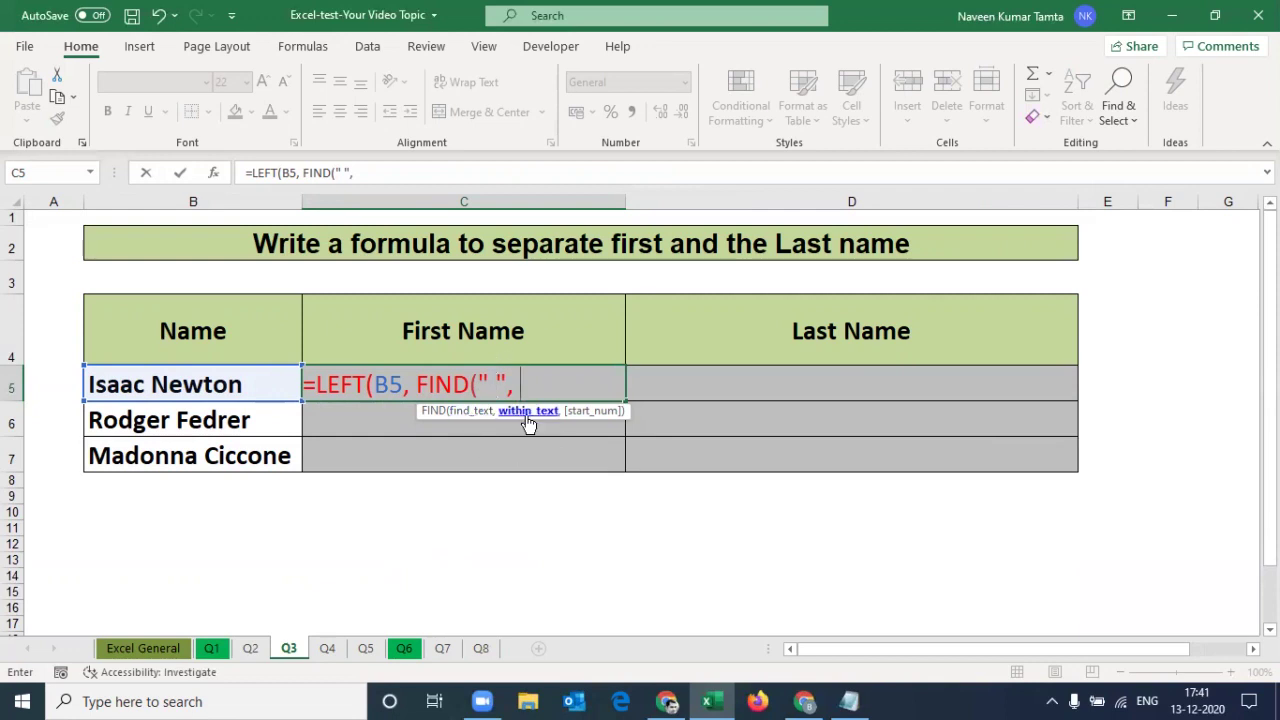
pyautogui.click(200, 385)
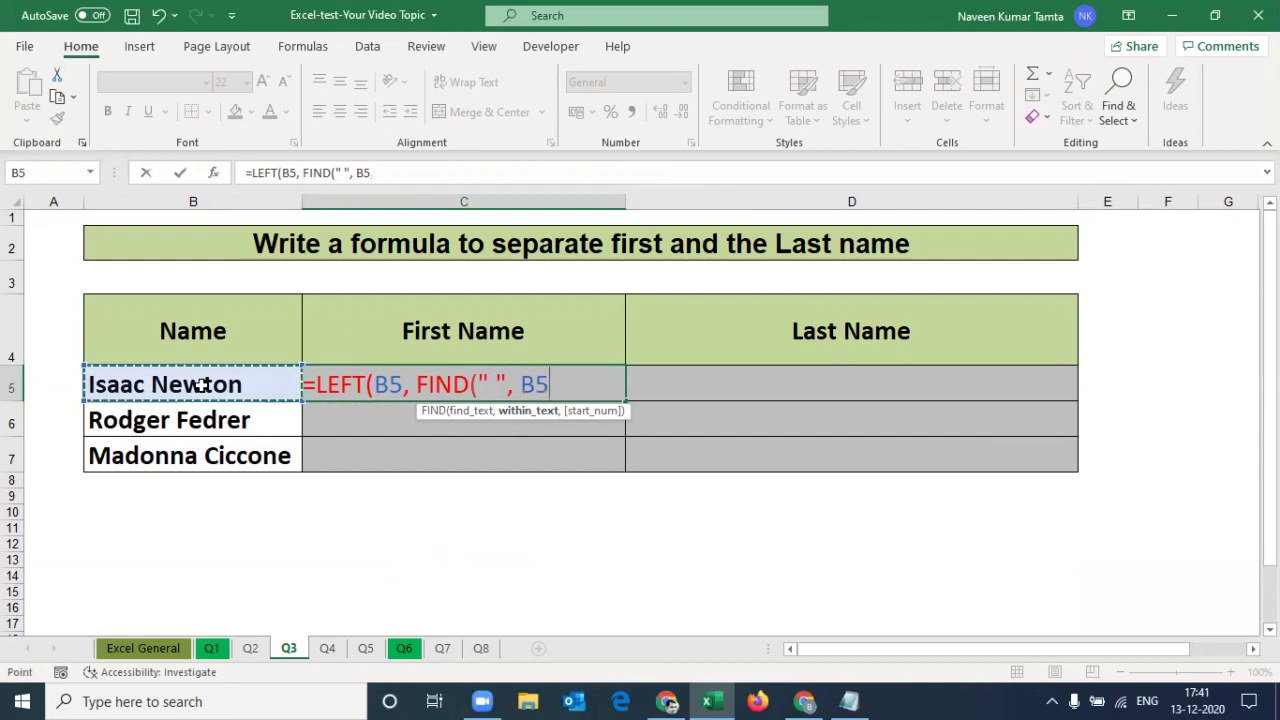
pyautogui.write(',1')
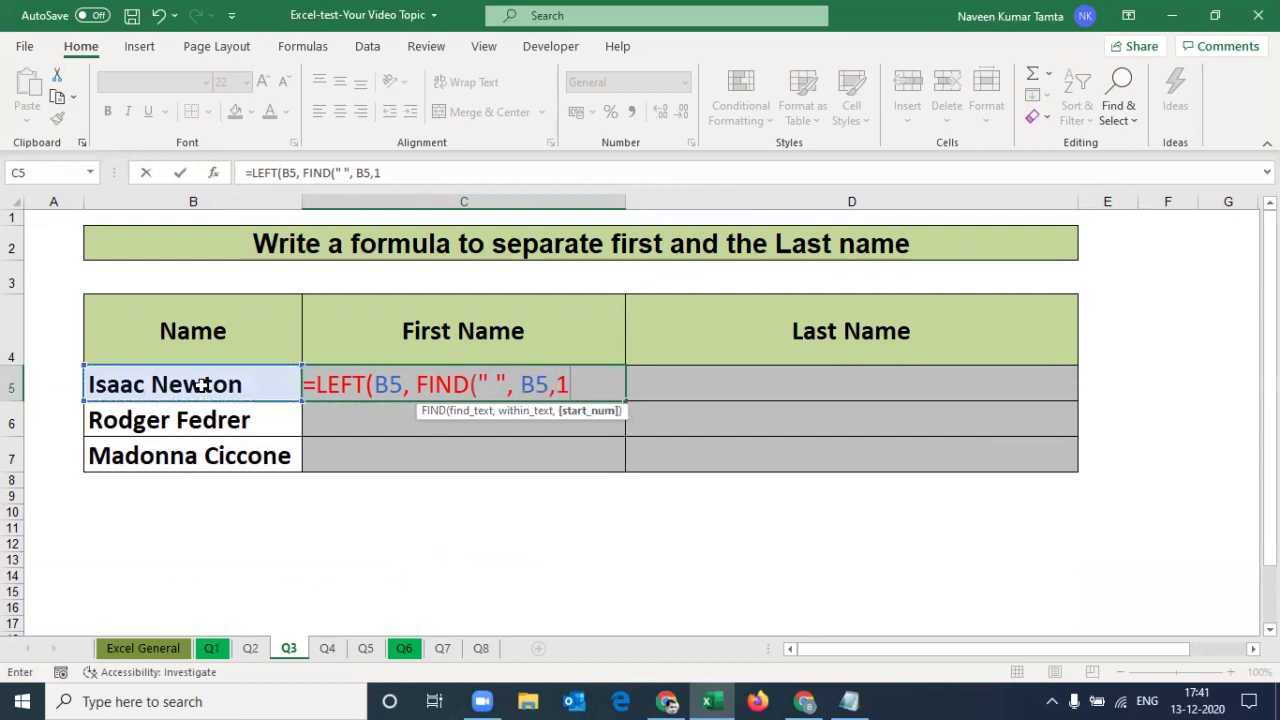
pyautogui.write(')')
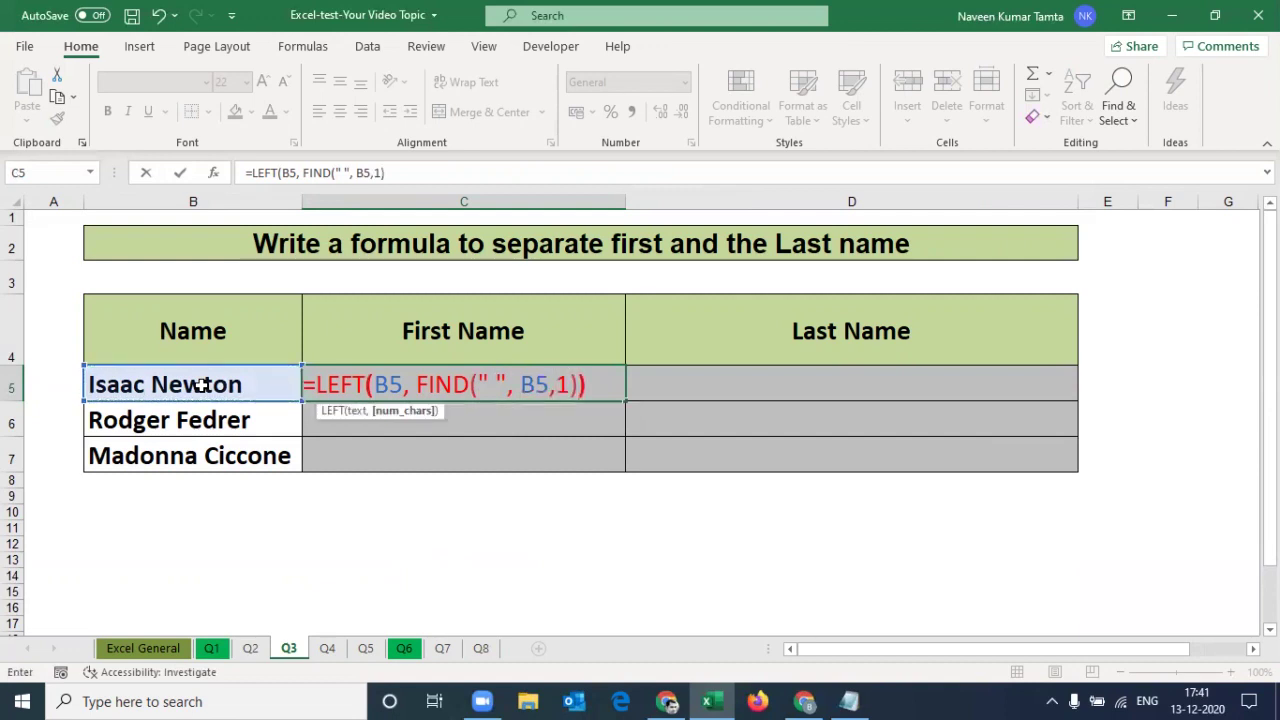
pyautogui.write(')')
pyautogui.hotkey('ctrl', 'Return')
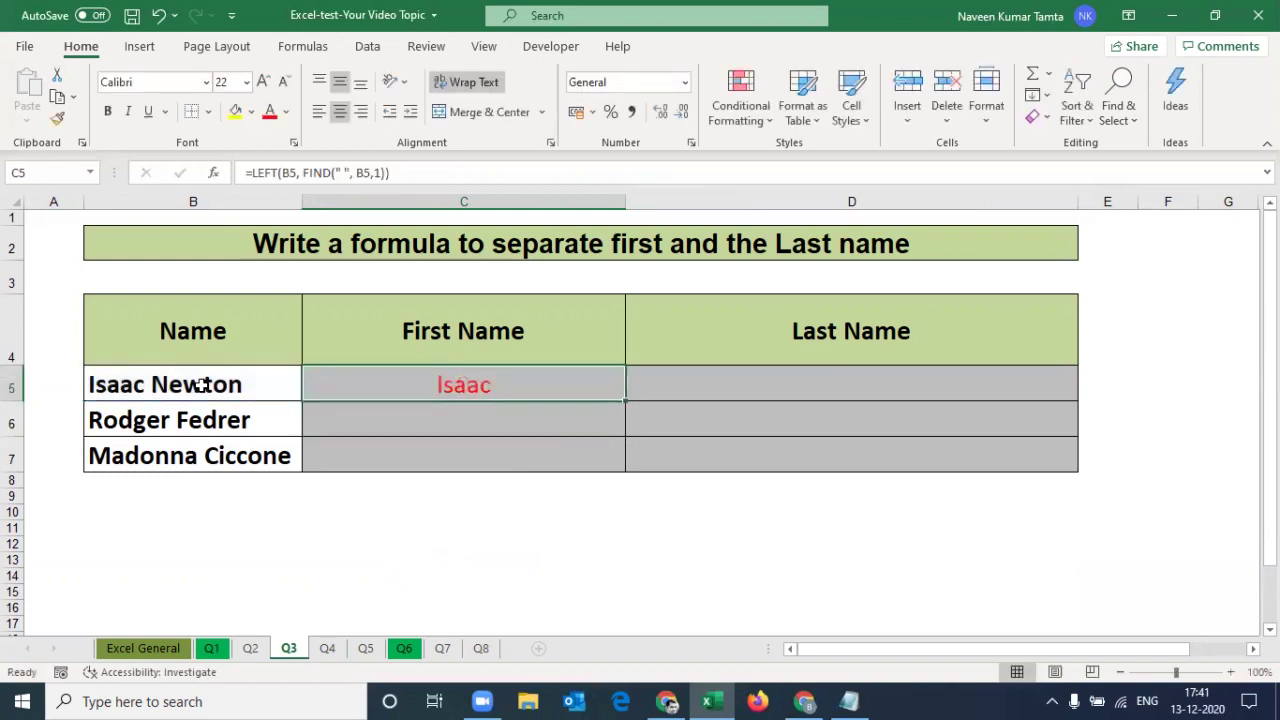
# Fill the formula down C5:C7 so it returns Isaac, Rodger and Madonna.
pyautogui.hotkey('shift', 'Down')
pyautogui.hotkey('shift', 'Down')
pyautogui.hotkey('ctrl', 'd')
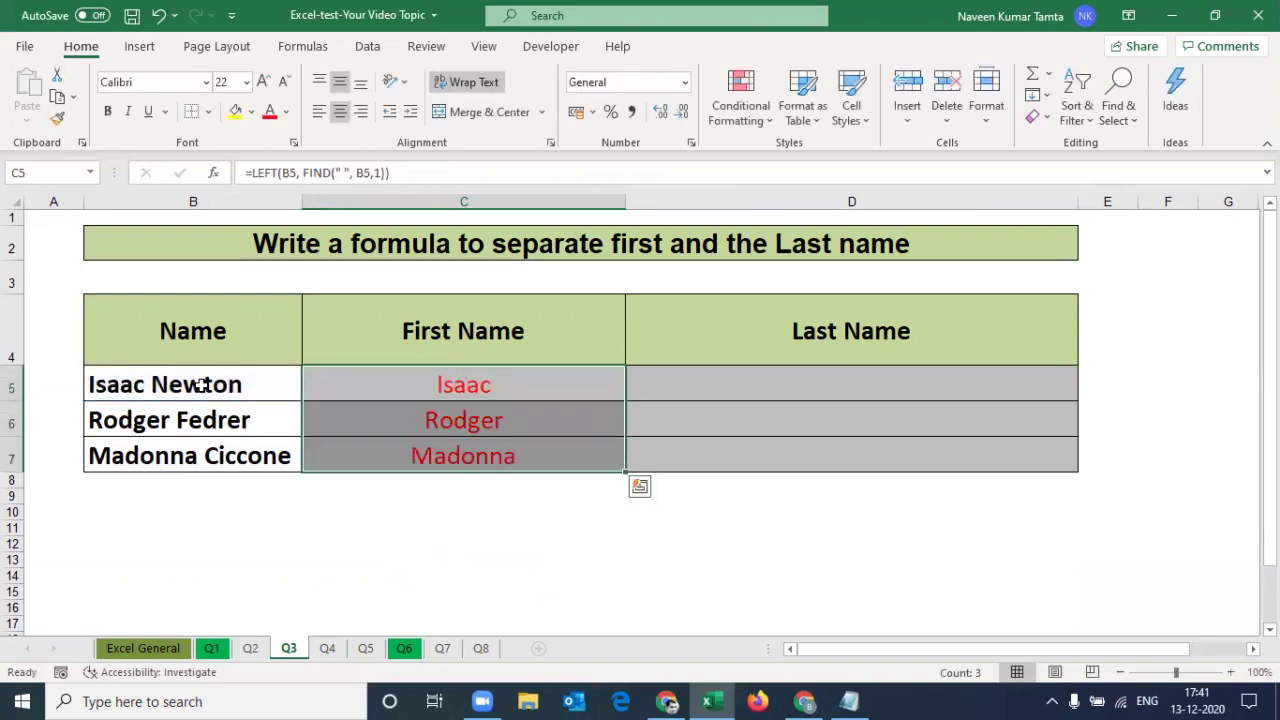
pyautogui.press('Down')
pyautogui.press('Down')
pyautogui.hotkey('shift', 'Up')
pyautogui.hotkey('shift', 'Up')
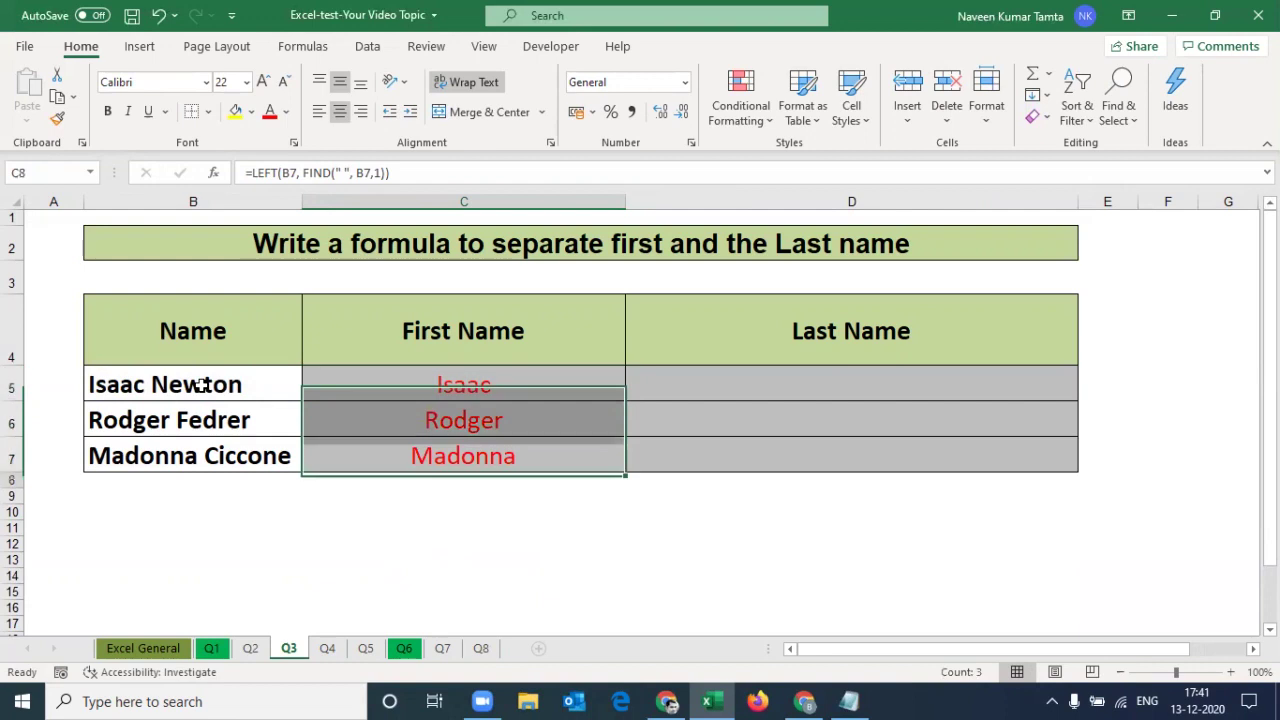
pyautogui.press('Up')
pyautogui.press('Up')
pyautogui.press('Right')
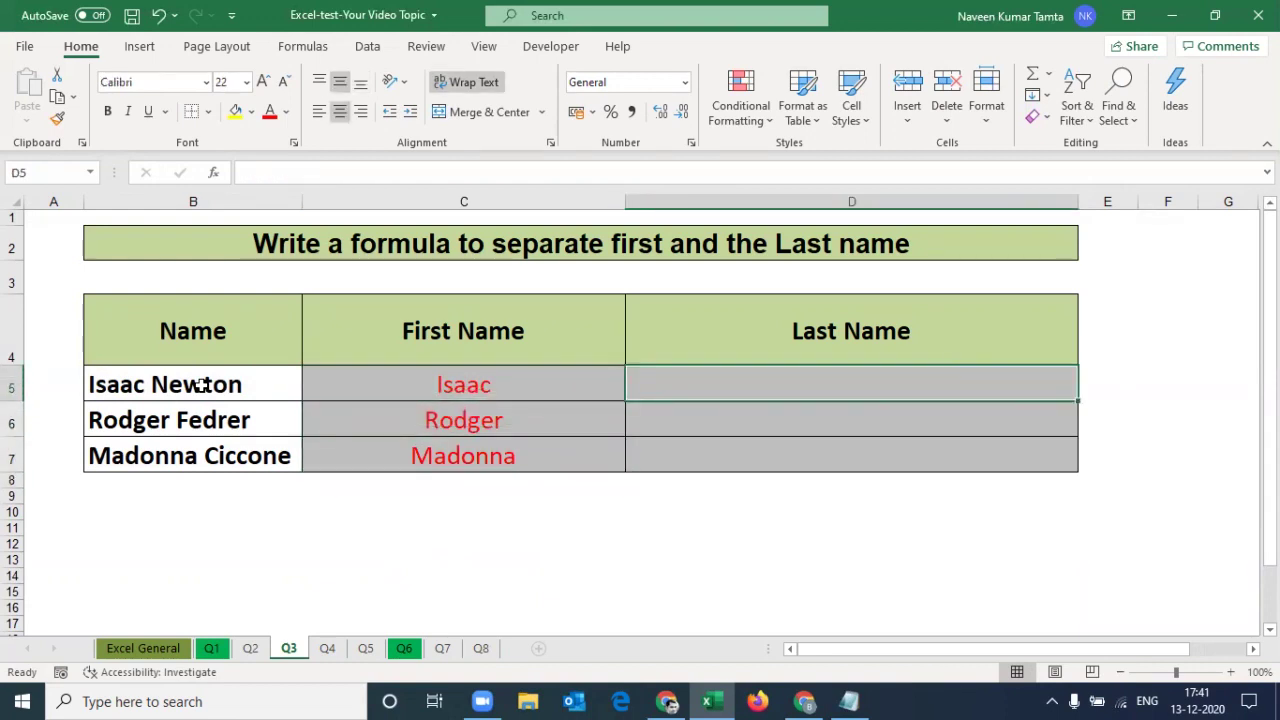
# In D5, start the last-name formula =RIGHT(B5,LEN(B5)-FIND( using B5.
pyautogui.write('=')
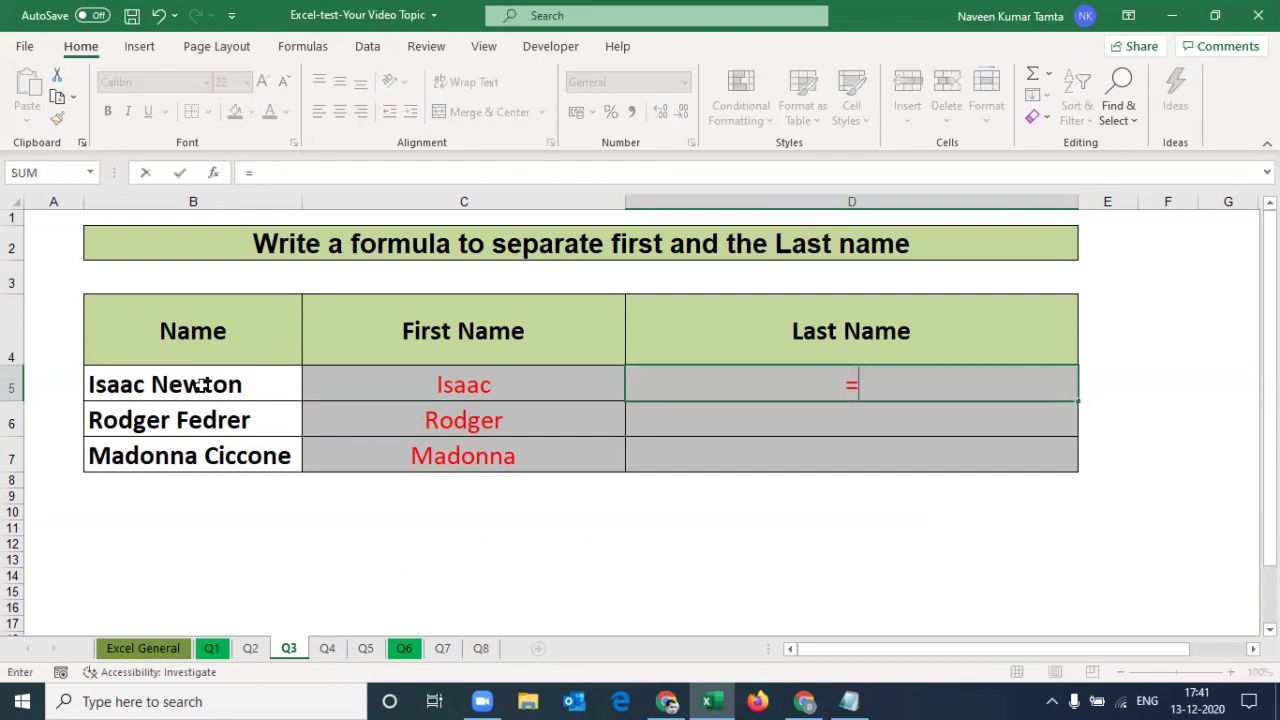
pyautogui.write('rig')
pyautogui.press('Tab')
pyautogui.press('Left')
pyautogui.press('Left')
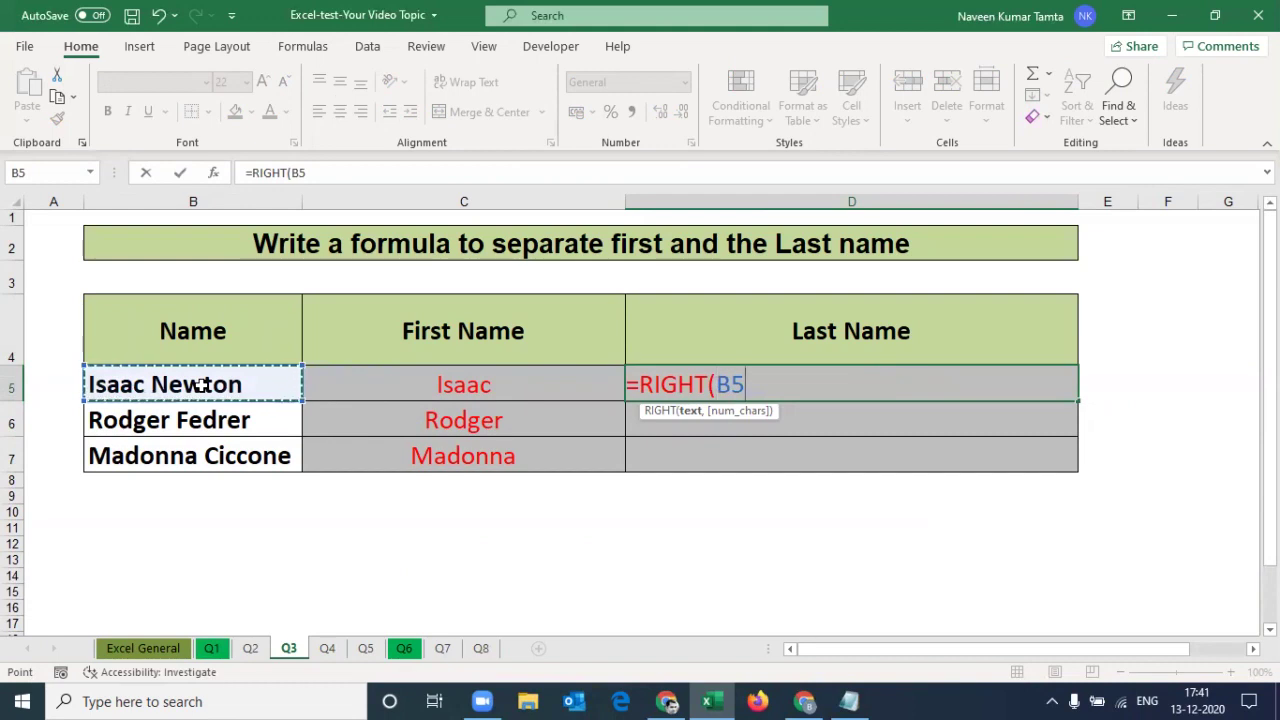
pyautogui.write(',')
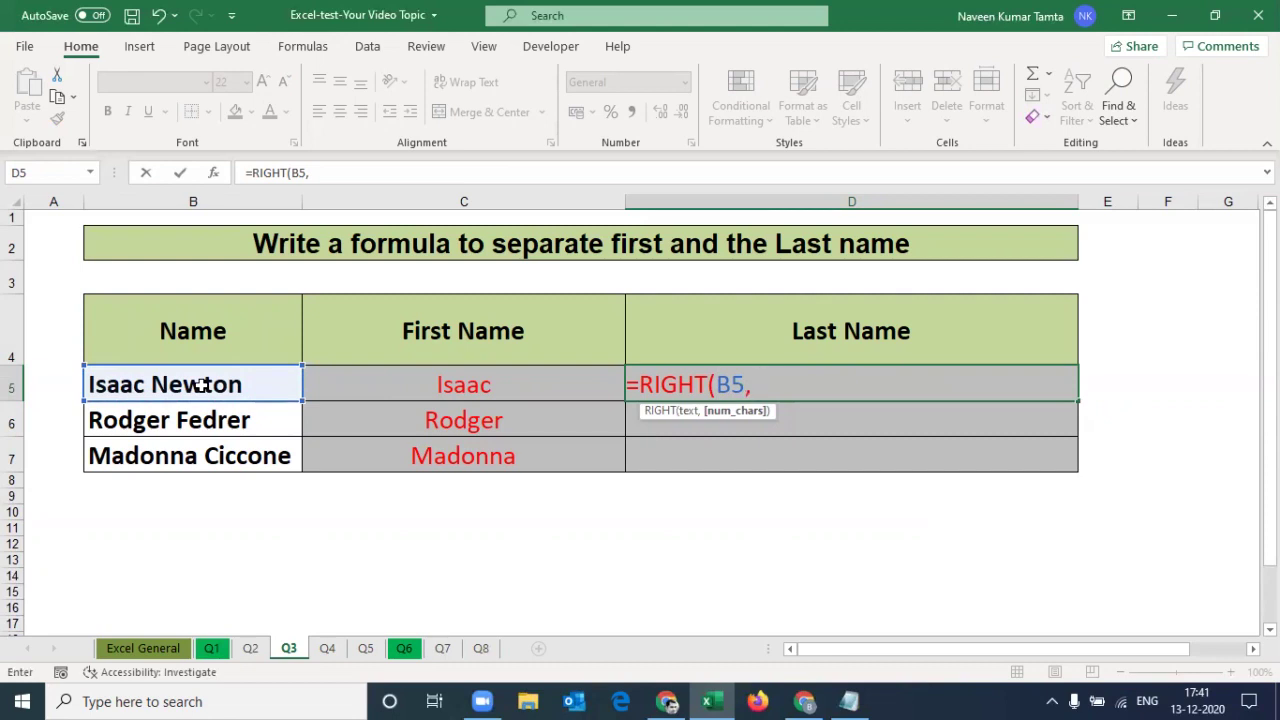
pyautogui.write('len')
pyautogui.press('Tab')
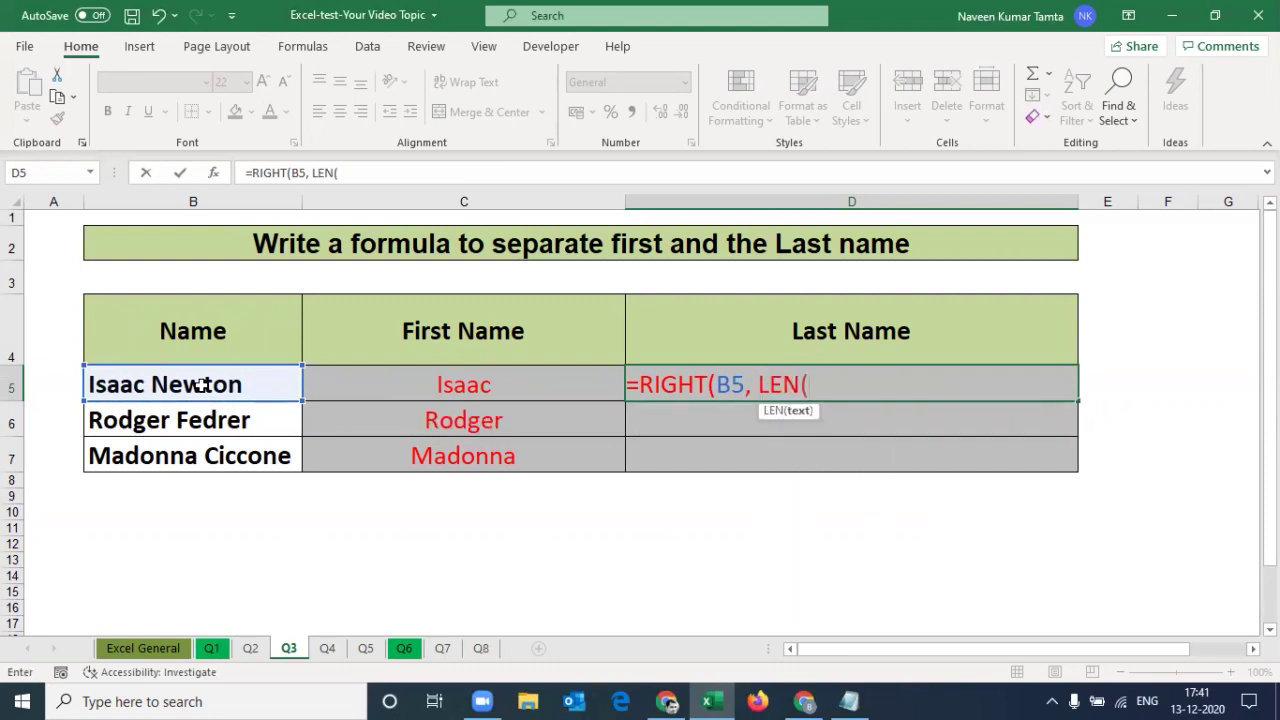
pyautogui.click(200, 385)
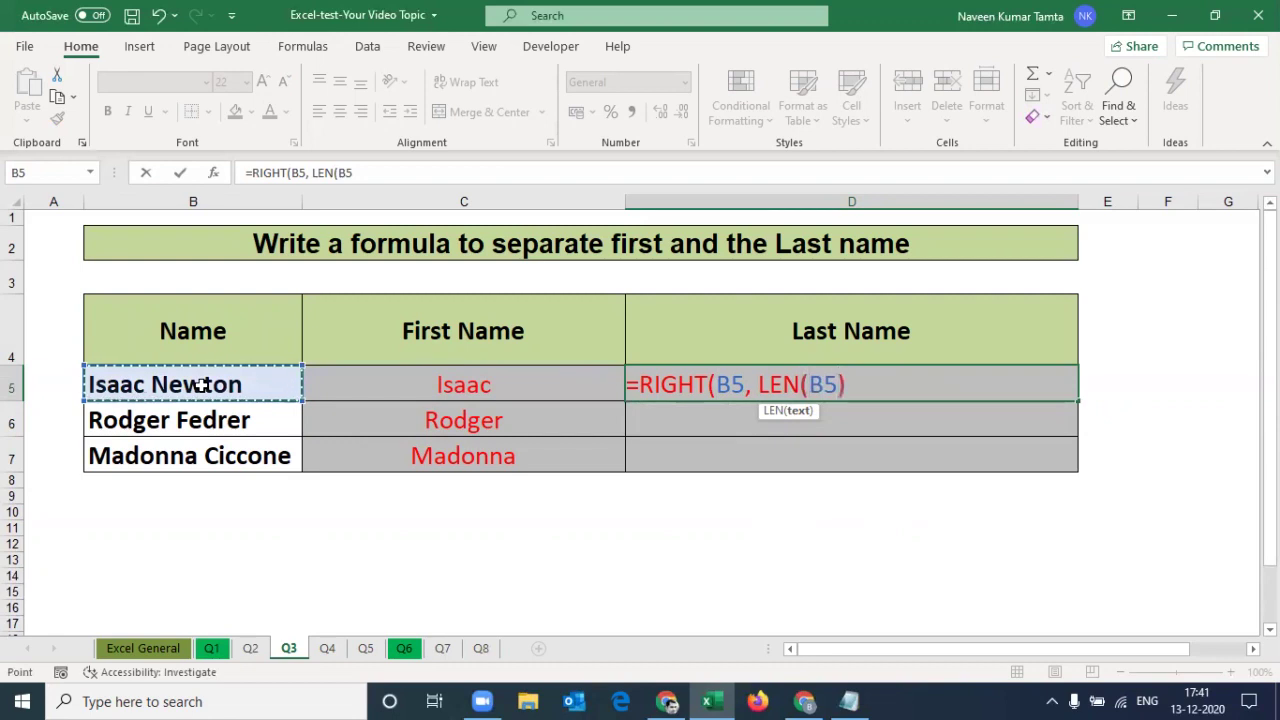
pyautogui.write(')-fin')
pyautogui.press('Tab')
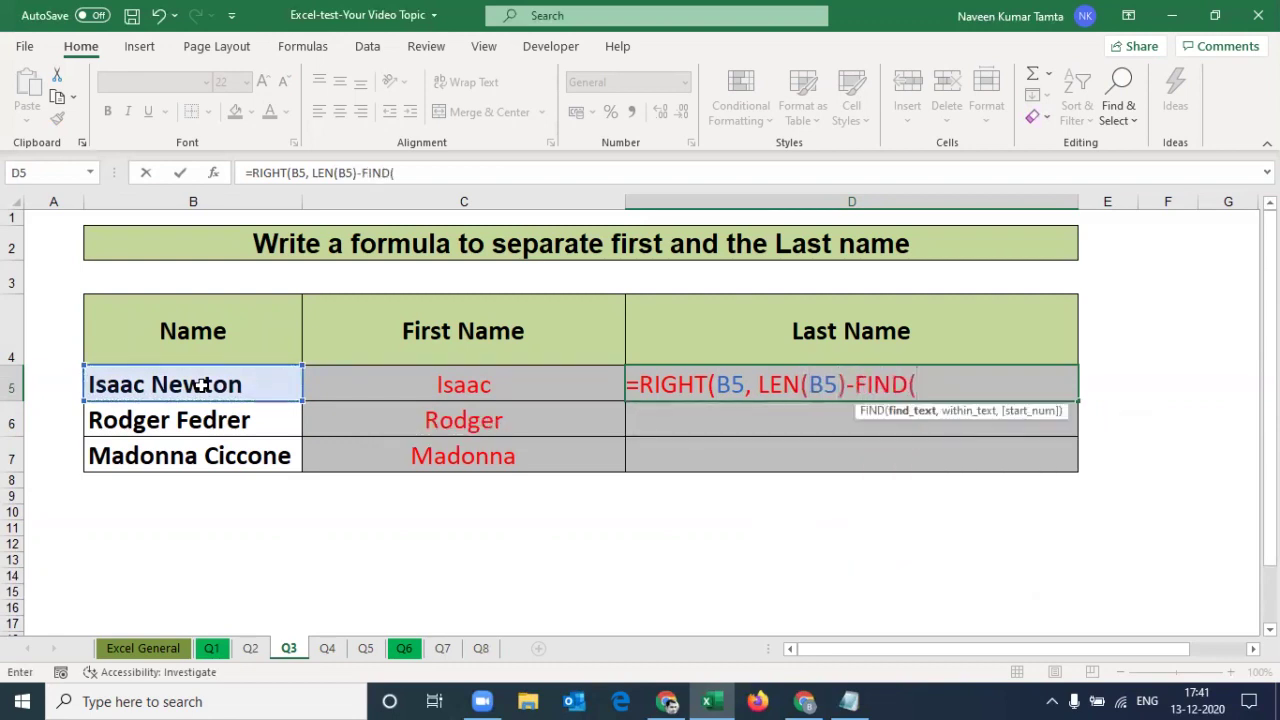
pyautogui.write(',')
# Finish with FIND(" ",B5,1), accept Excel's correction, and fill D5:D7 with Newton, Fedrer and Ciccone.
pyautogui.press('Left')
pyautogui.press('Left')
pyautogui.press('Left')
pyautogui.press('Right')
pyautogui.write(',1)')
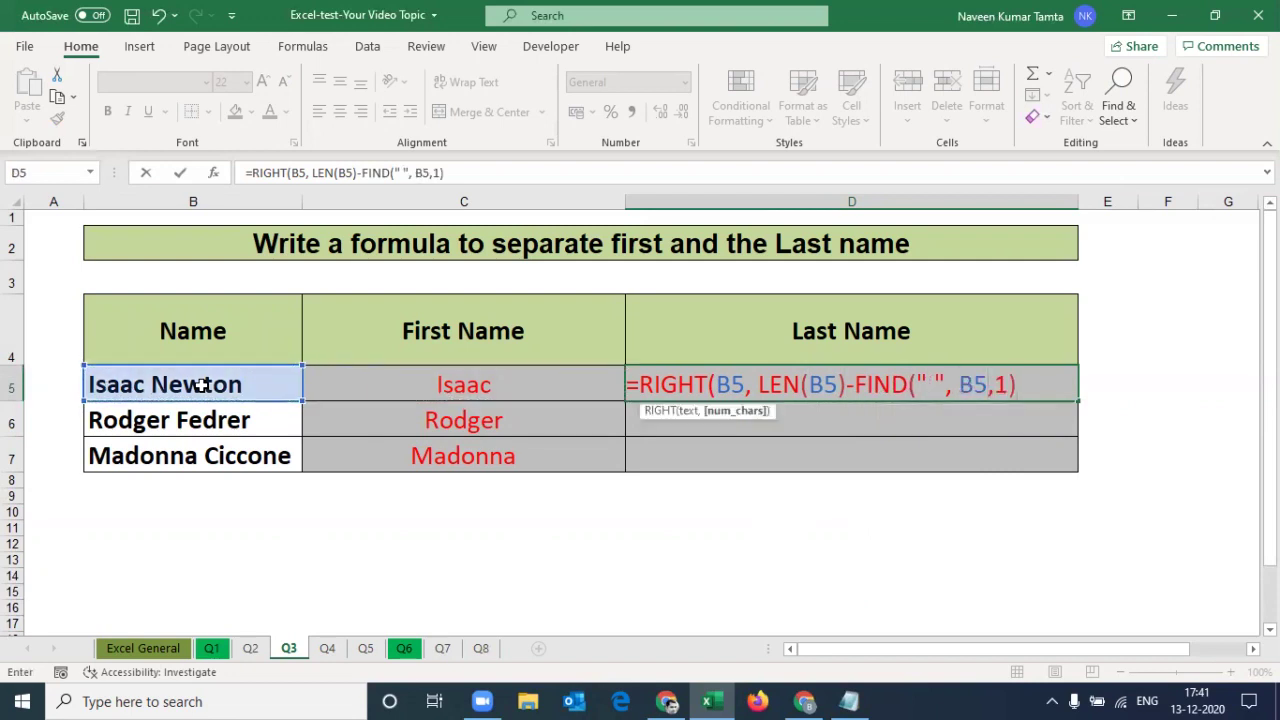
pyautogui.press('BackSpace')
pyautogui.press('Return')
pyautogui.press('Return')
pyautogui.press('Up')
pyautogui.hotkey('shift', 'Down')
pyautogui.hotkey('shift', 'Down')
pyautogui.hotkey('ctrl', 'd')
pyautogui.press('Down')
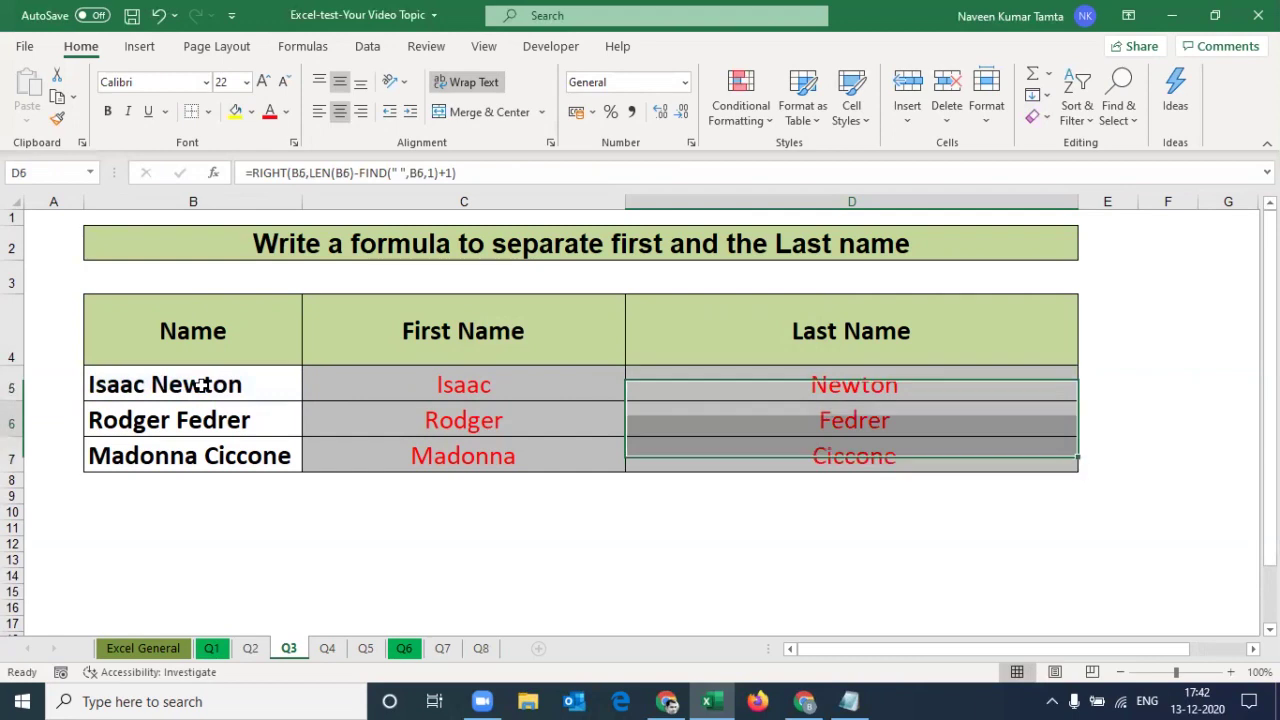
pyautogui.press('Down')
# Review the split first-name and last-name results in columns C and D on Q3.
pyautogui.press('Left')
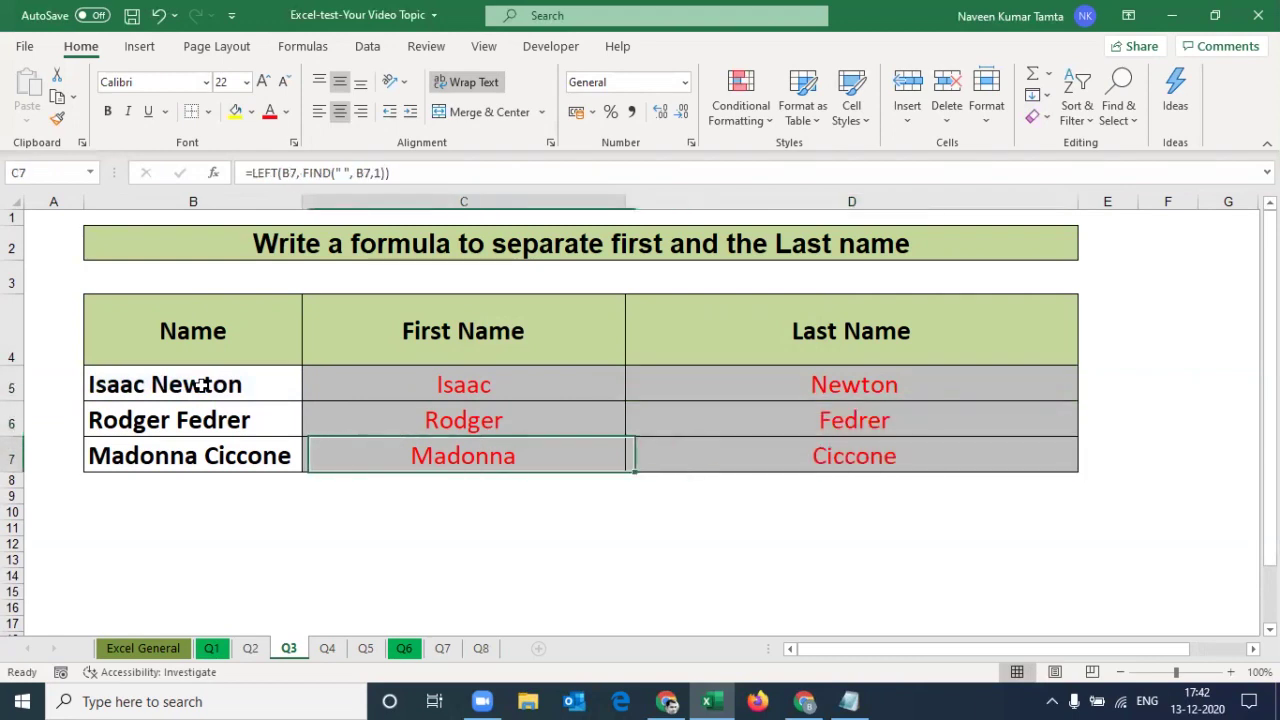
pyautogui.press('Right')
pyautogui.hotkey('shift', 'Up')
pyautogui.hotkey('shift', 'Up')
pyautogui.hotkey('shift', 'Up')
pyautogui.hotkey('shift', 'Down')
pyautogui.press('Left')
pyautogui.hotkey('shift', 'Up')
pyautogui.hotkey('shift', 'Up')
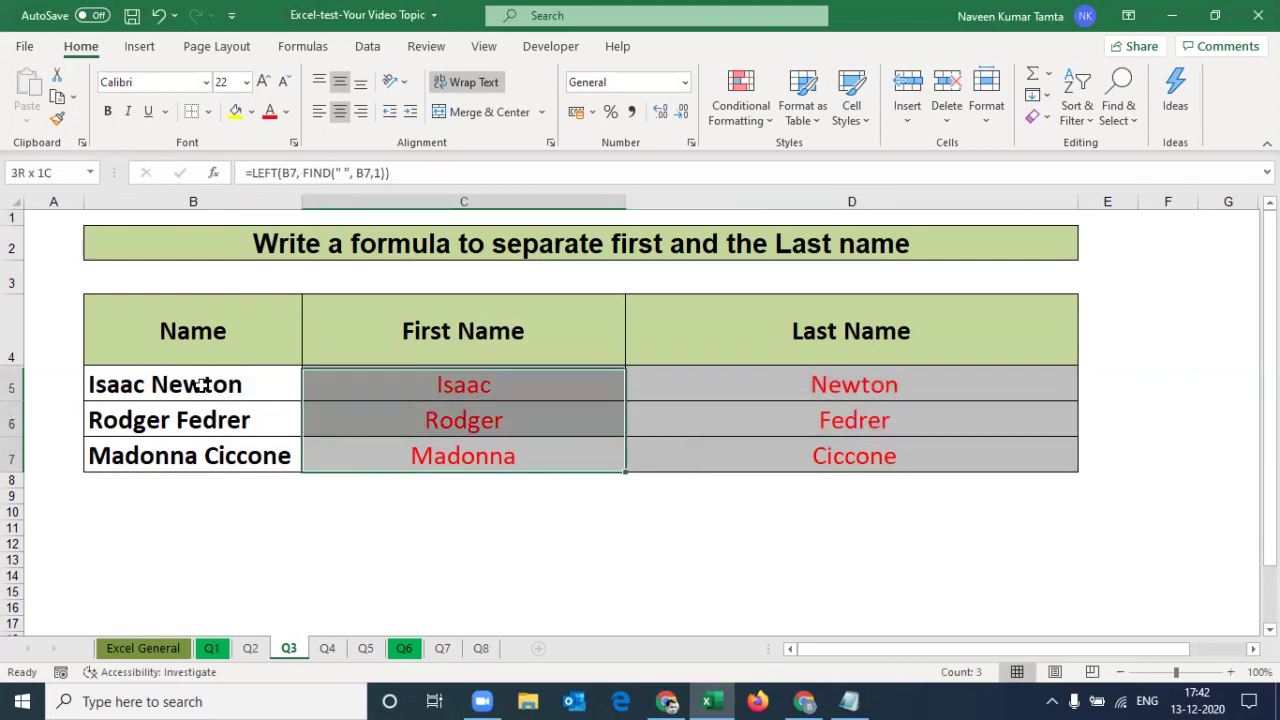
pyautogui.hotkey('shift', 'Right')
pyautogui.press('Left')
pyautogui.press('Left')
pyautogui.press('Right')
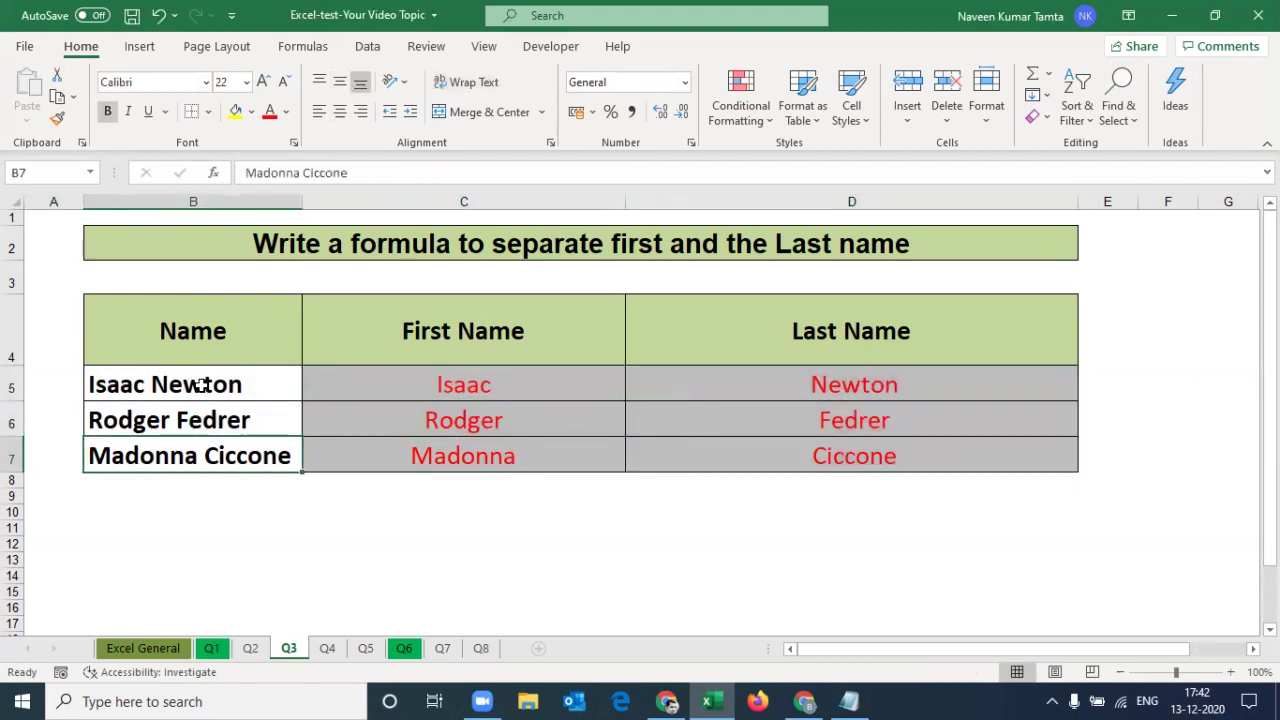
pyautogui.press('Up')
pyautogui.press('Up')
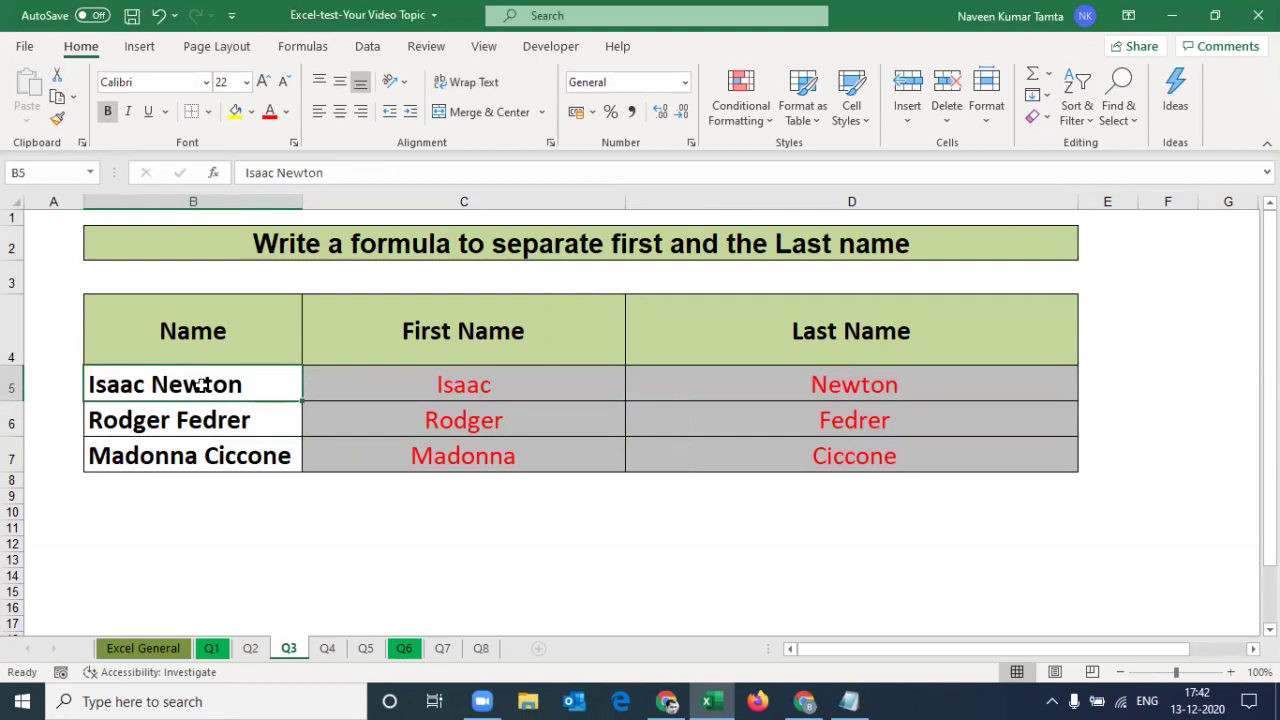
# Read the Question 4 advanced filter task on the Excel General sheet.
pyautogui.hotkey('ctrl', 'pageup')
pyautogui.hotkey('ctrl', 'pageup')
pyautogui.hotkey('ctrl', 'pageup')
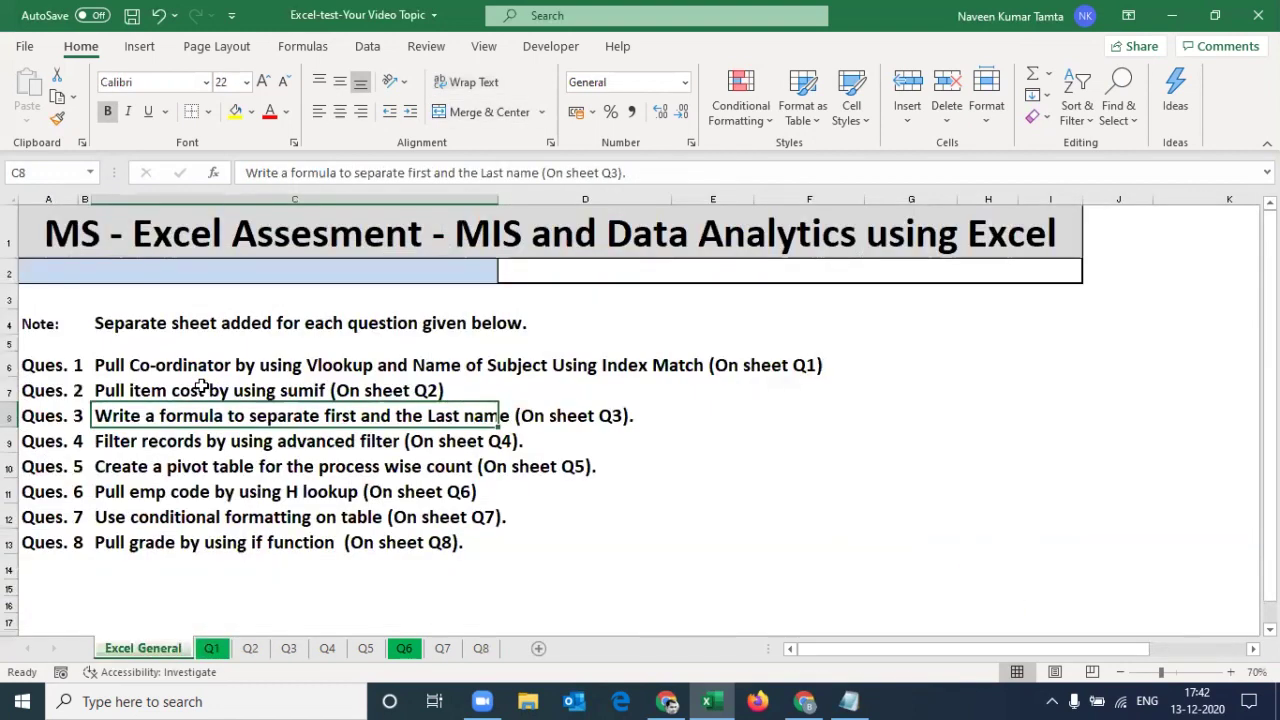
pyautogui.press('Down')
pyautogui.press('Left')
pyautogui.press('Right')
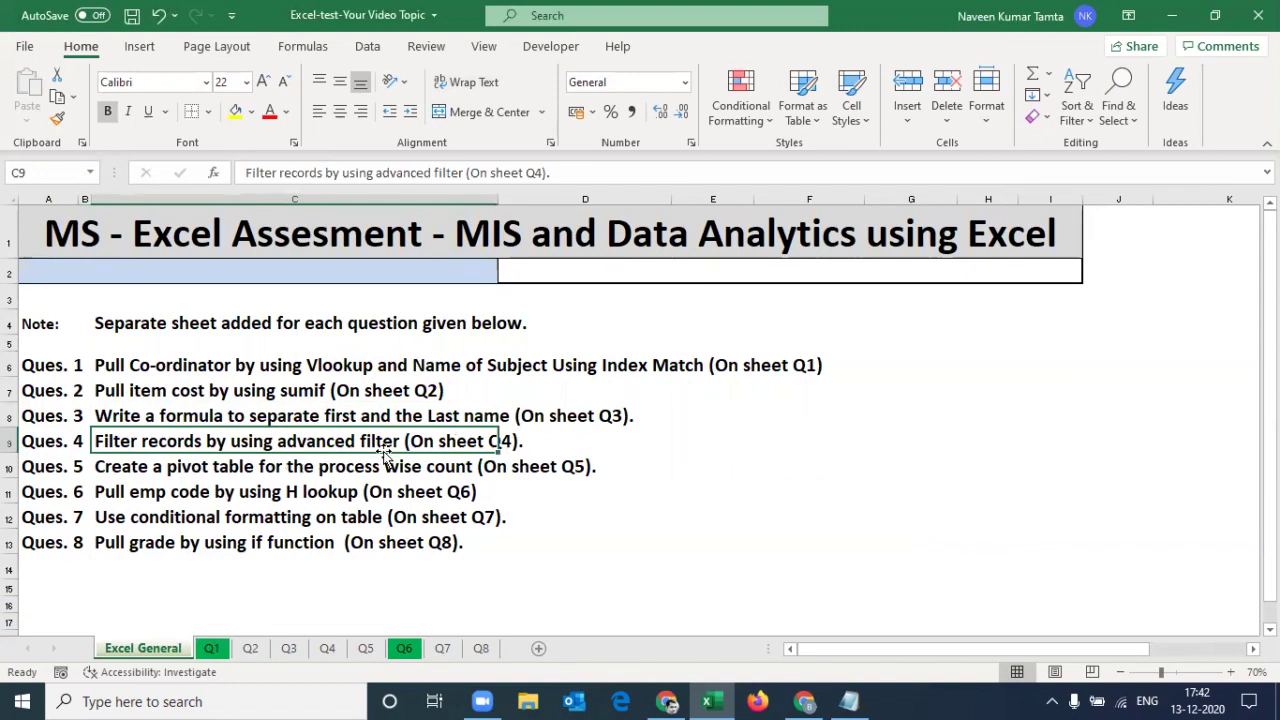
# On the Q4 sheet, browse the Name of the Client list and the empty output table at E5.
pyautogui.click(327, 649)
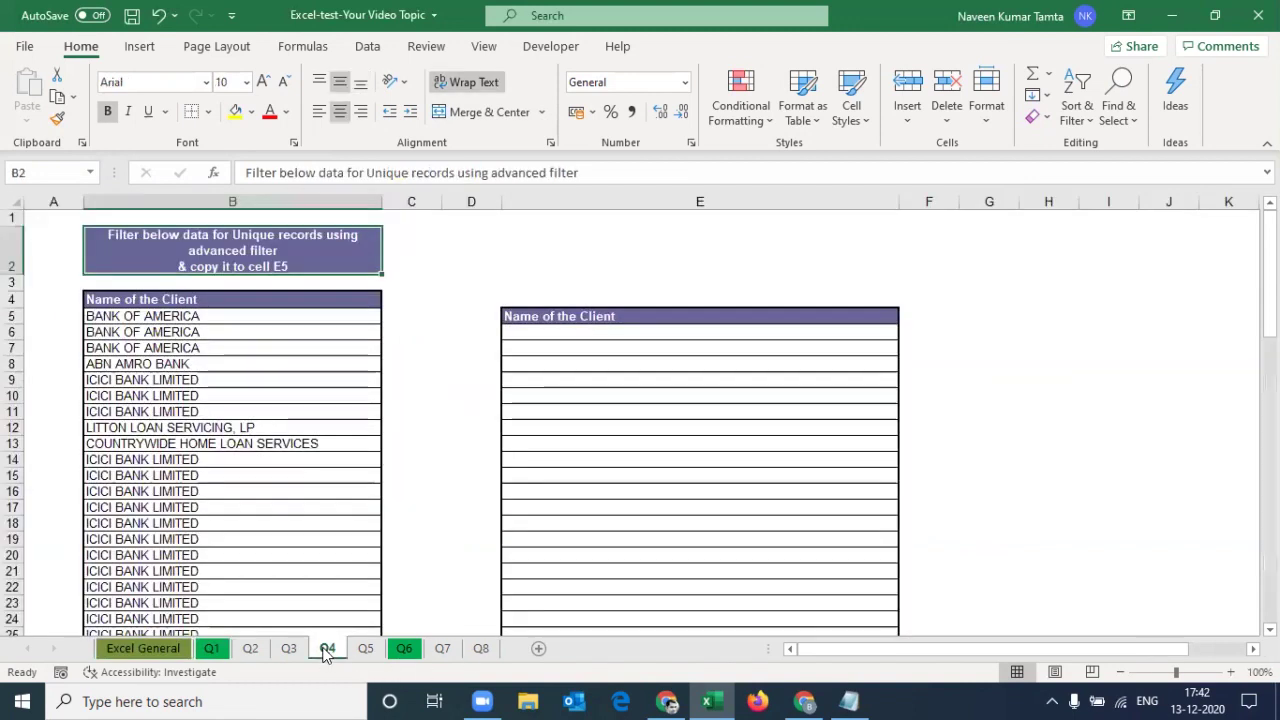
pyautogui.click(184, 306)
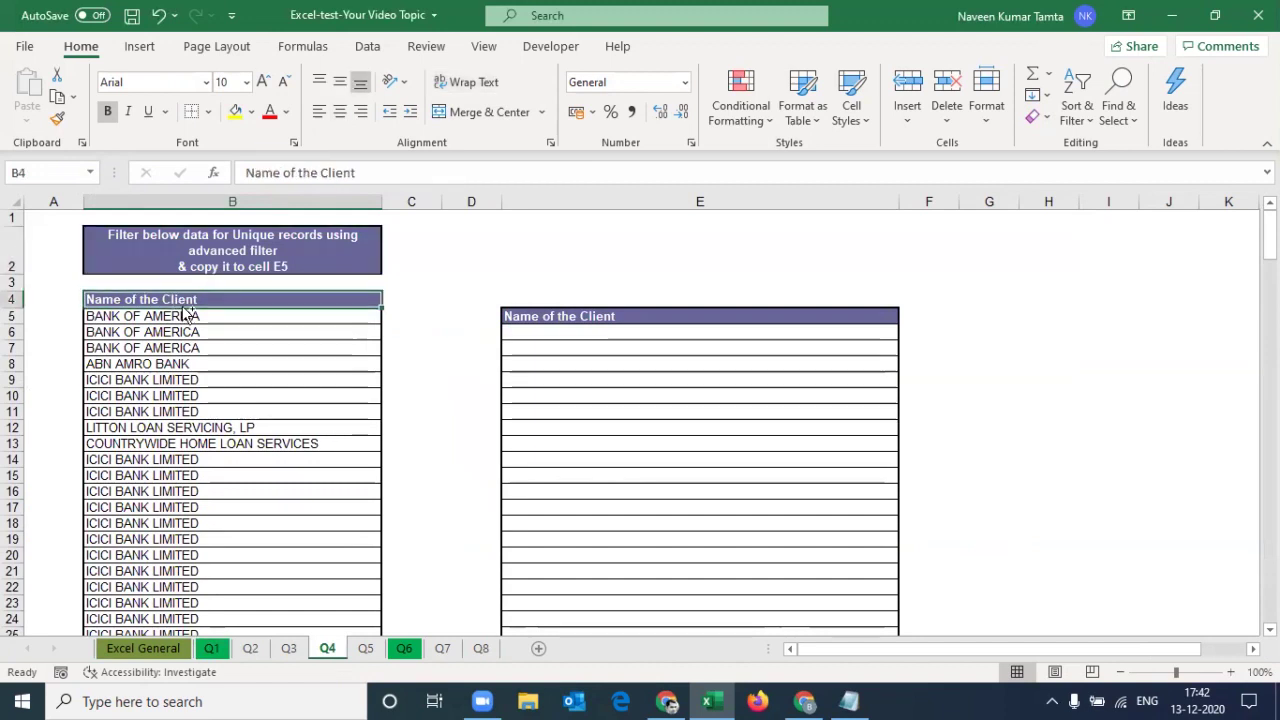
pyautogui.hotkey('ctrl', 'shift', 'Down')
pyautogui.press('Up')
pyautogui.press('Up')
pyautogui.press('Up')
pyautogui.press('Down')
pyautogui.press('Down')
pyautogui.press('Down')
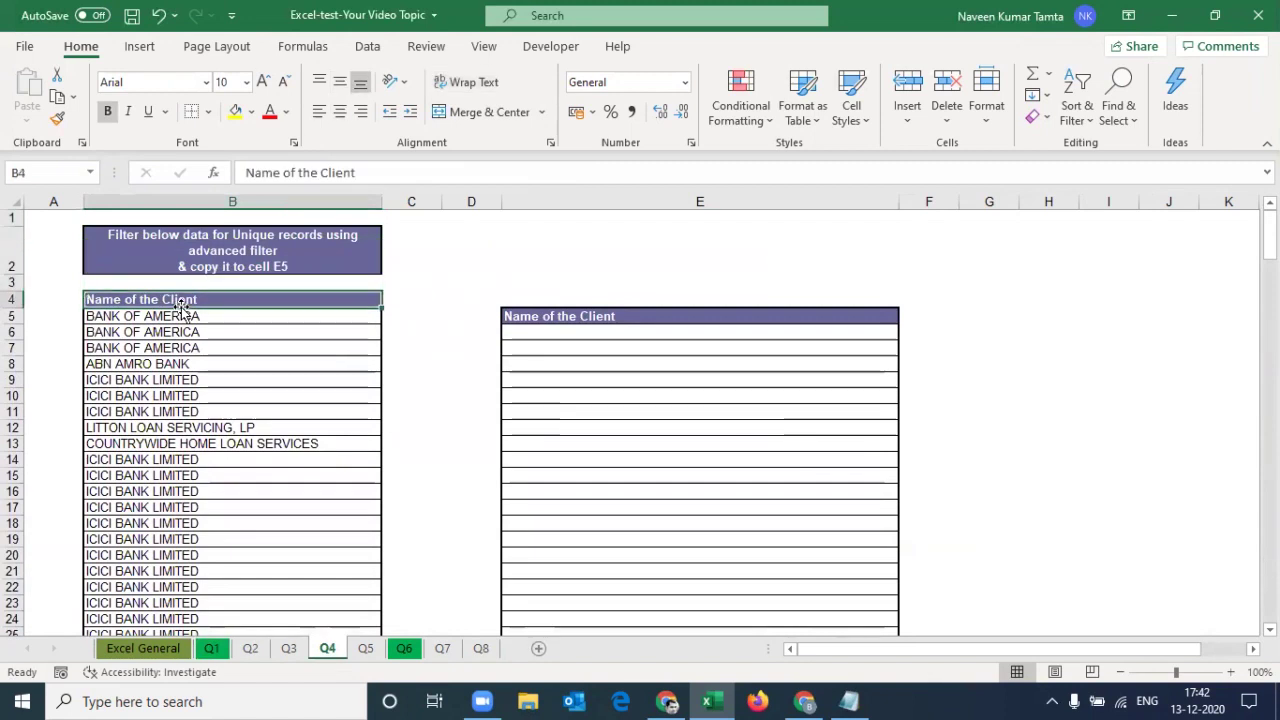
pyautogui.press('Down')
pyautogui.hotkey('shift', 'Down')
pyautogui.hotkey('shift', 'Down')
pyautogui.hotkey('shift', 'Down')
pyautogui.hotkey('shift', 'Down')
pyautogui.hotkey('shift', 'Down')
pyautogui.hotkey('shift', 'Down')
pyautogui.hotkey('shift', 'Down')
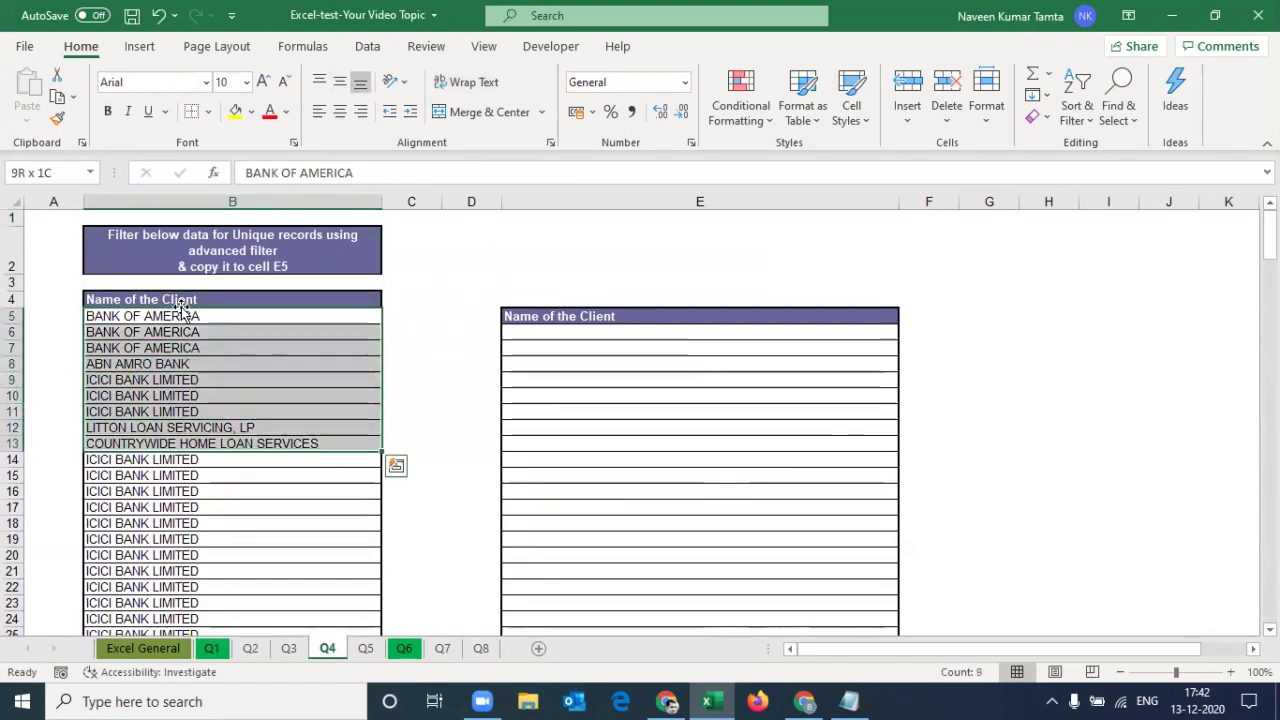
pyautogui.press('Up')
pyautogui.press('Right')
pyautogui.press('Right')
pyautogui.press('Down')
pyautogui.press('Right')
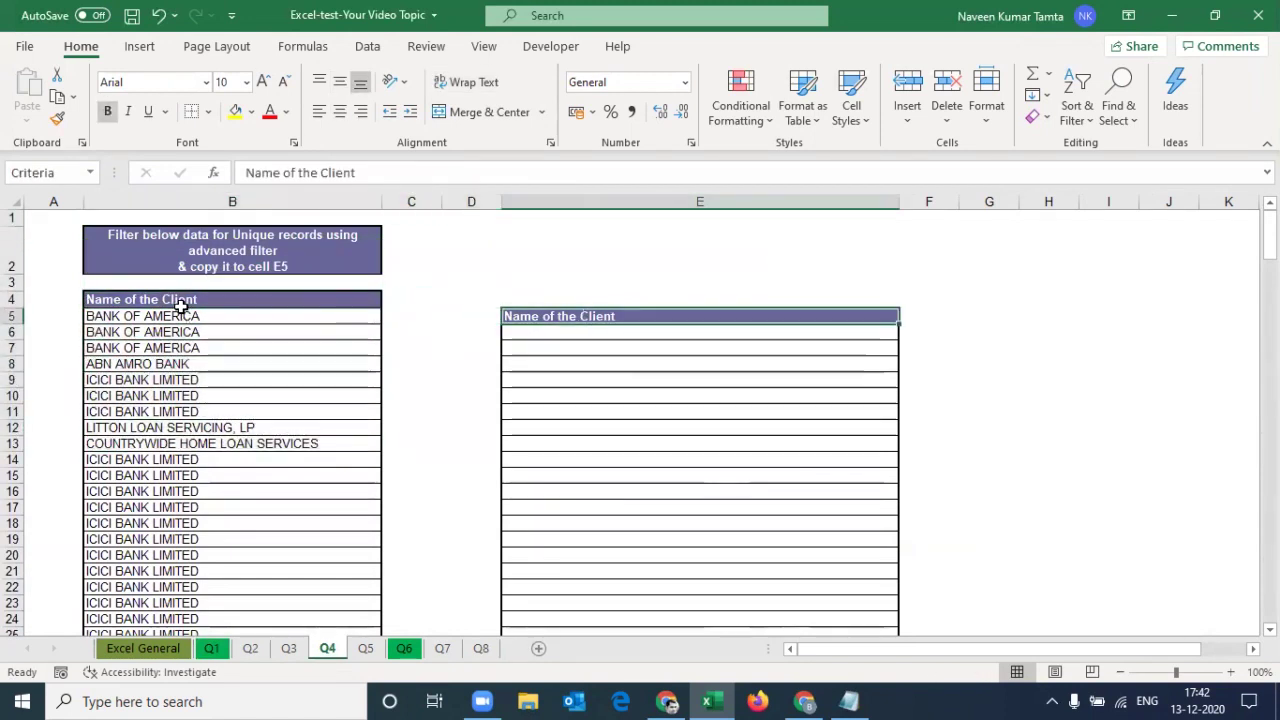
pyautogui.press('Up')
pyautogui.press('Up')
pyautogui.press('Left')
pyautogui.press('Left')
pyautogui.press('Left')
pyautogui.press('Up')
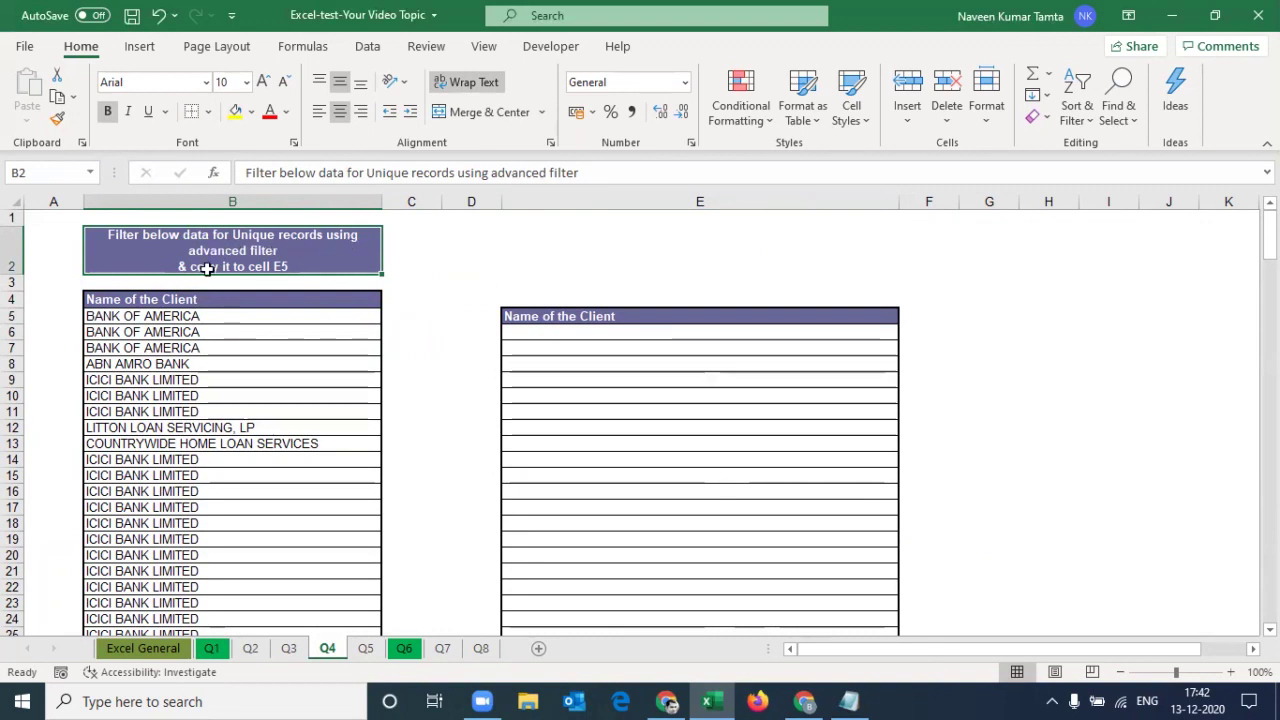
# Enter the note 'Advanced Filter = Alt DFA' in E2 and make it bold.
pyautogui.click(625, 247)
pyautogui.write('Advaned')
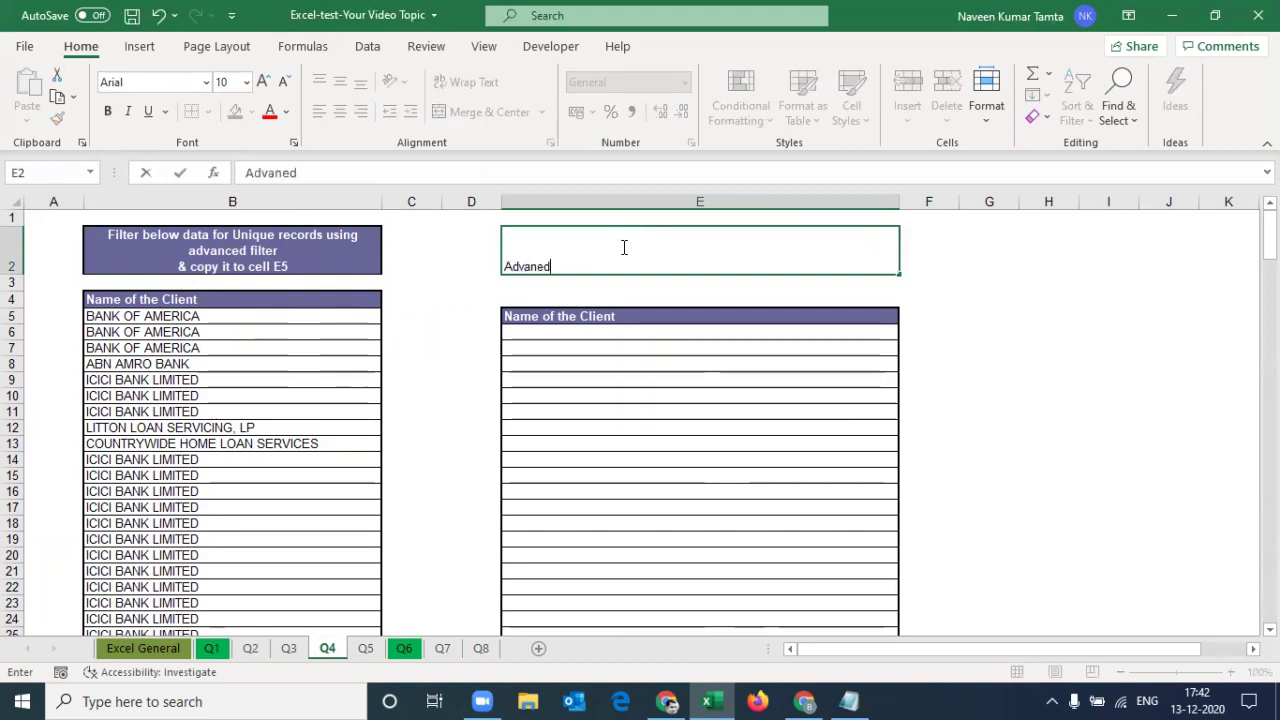
pyautogui.press('BackSpace')
pyautogui.press('BackSpace')
pyautogui.write('cxe')
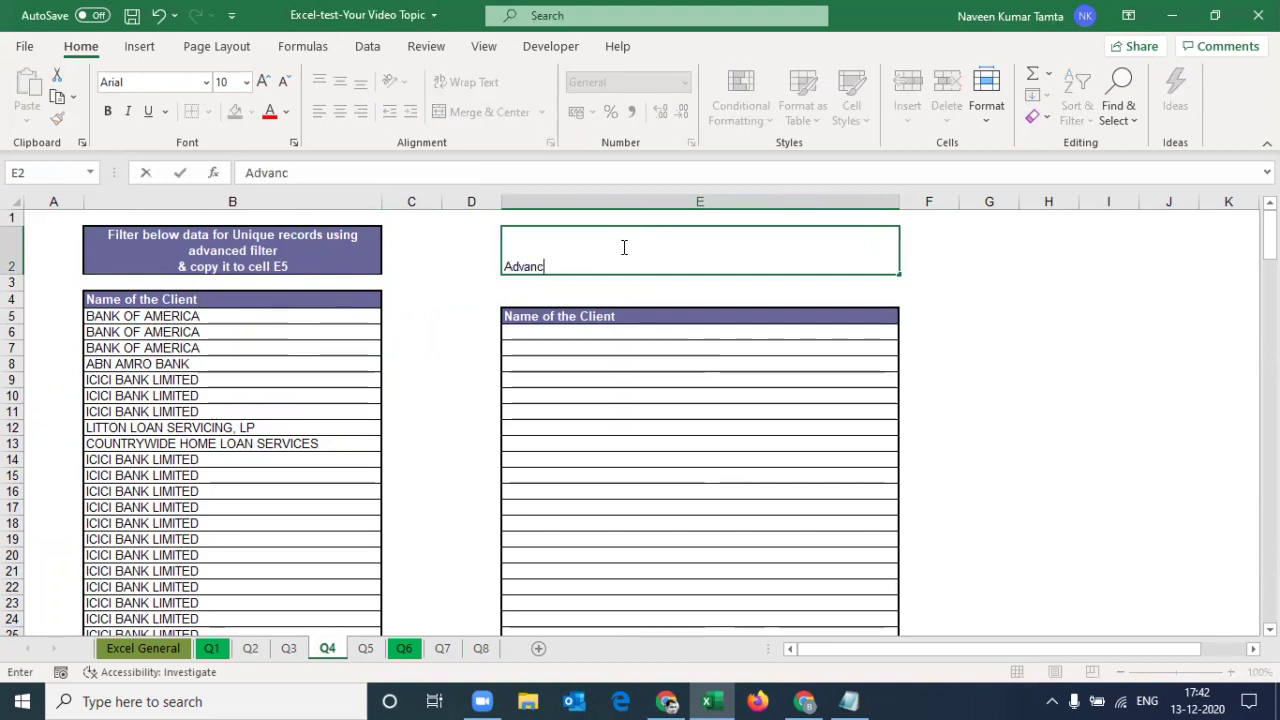
pyautogui.write('t')
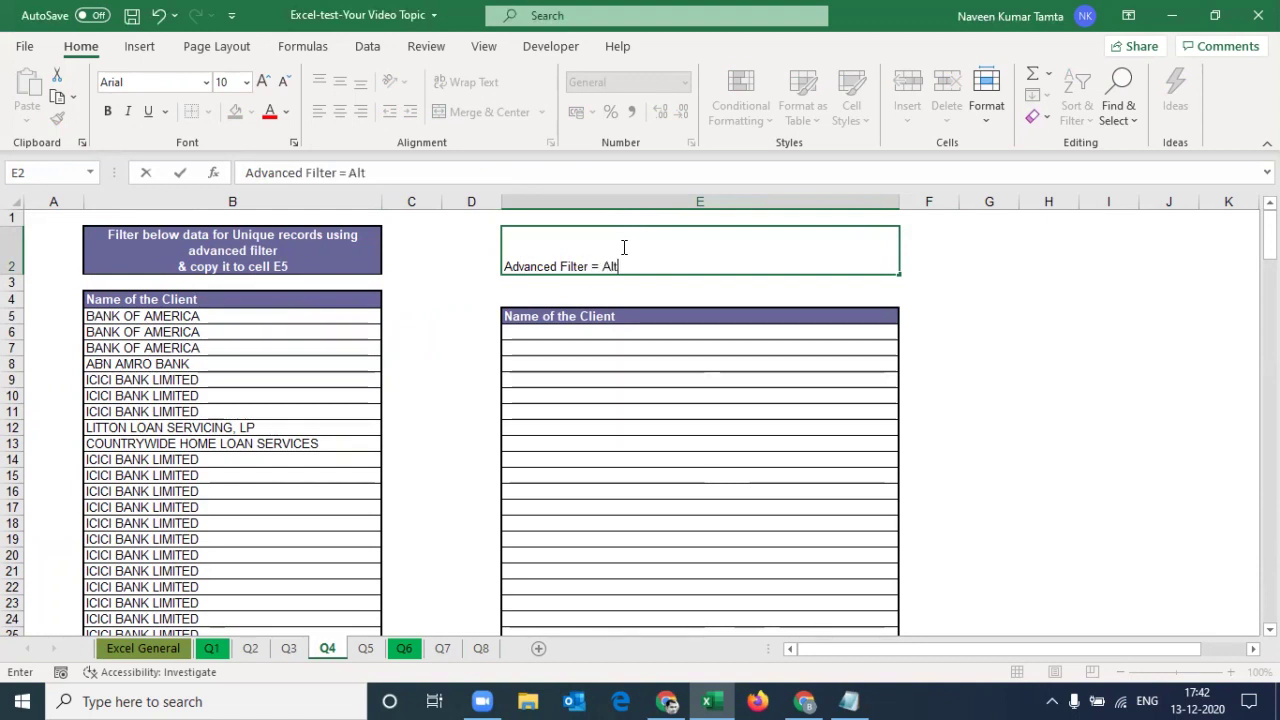
pyautogui.write('ee DFA')
pyautogui.press('Return')
pyautogui.press('Up')
pyautogui.hotkey('ctrl', 'b')
# Select the first client name in B5 and start the Alt+D data menu.
pyautogui.press('Down')
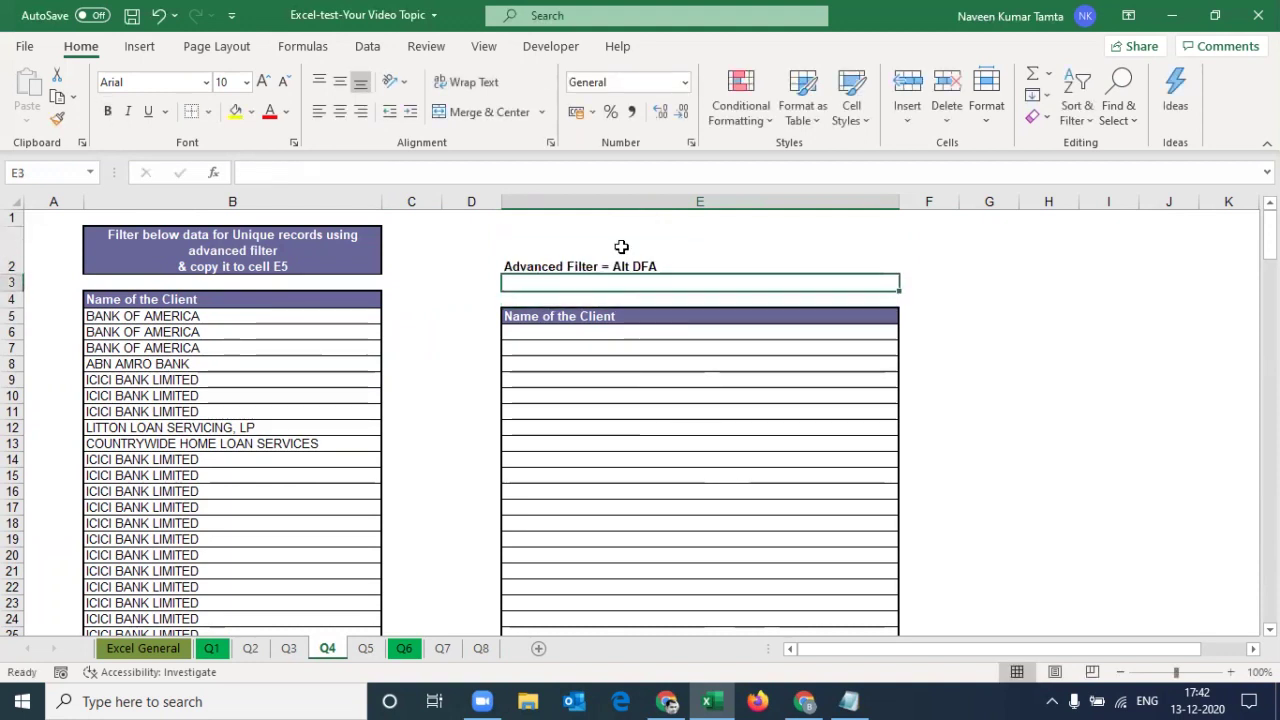
pyautogui.press('Up')
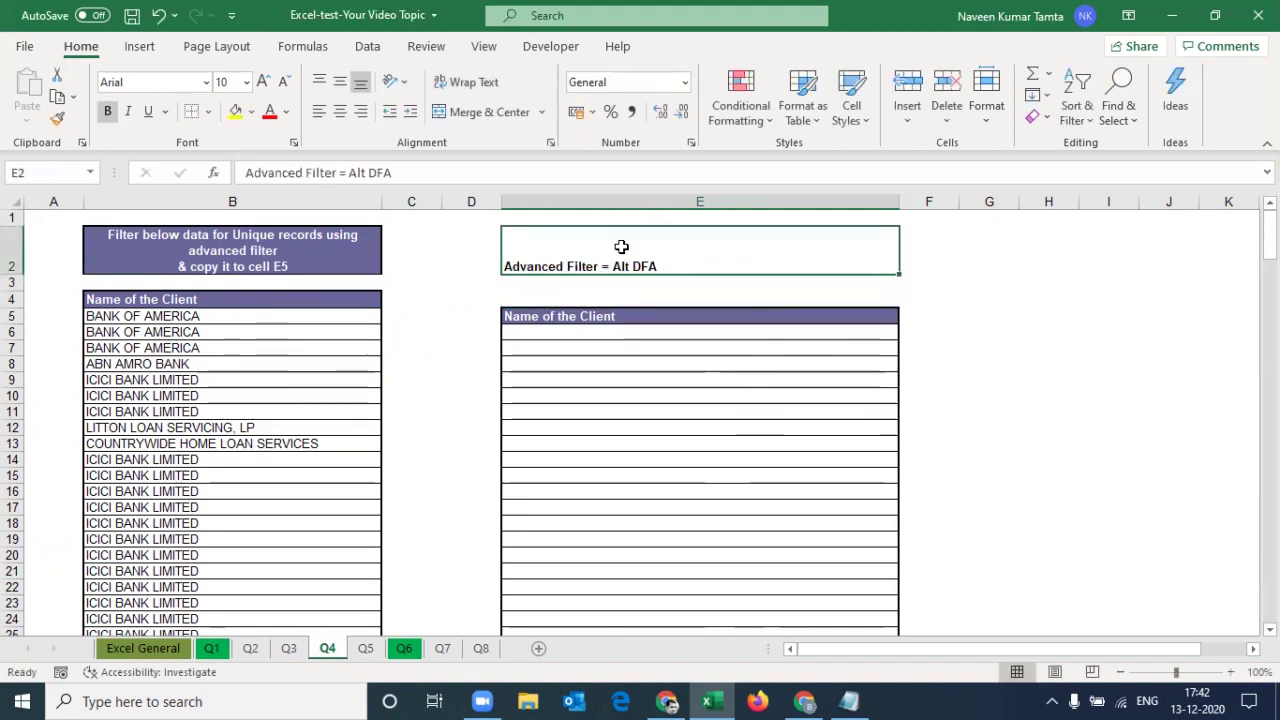
pyautogui.press('Down')
pyautogui.press('Down')
pyautogui.press('Down')
pyautogui.press('Left')
pyautogui.press('Left')
pyautogui.press('Left')
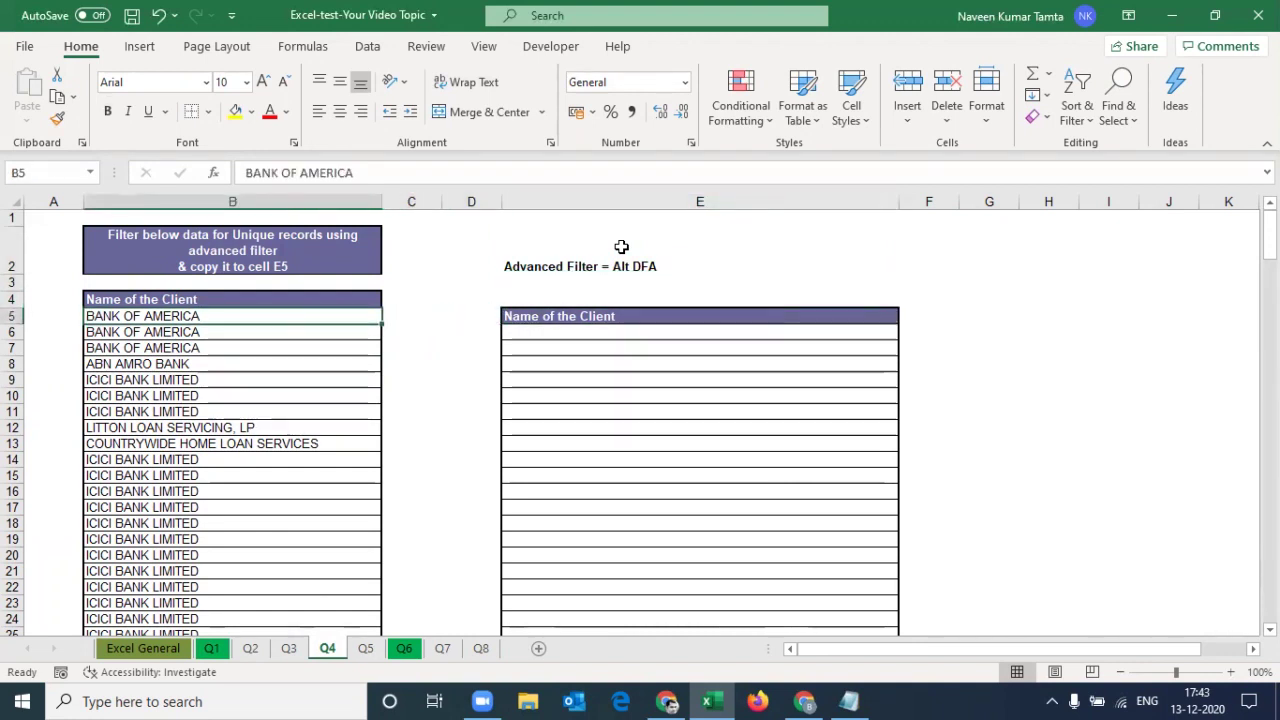
pyautogui.hotkey('alt', 'd')
# Open Advanced Filter, cancel it, then reopen it with the client header B4 selected.
pyautogui.press('a')
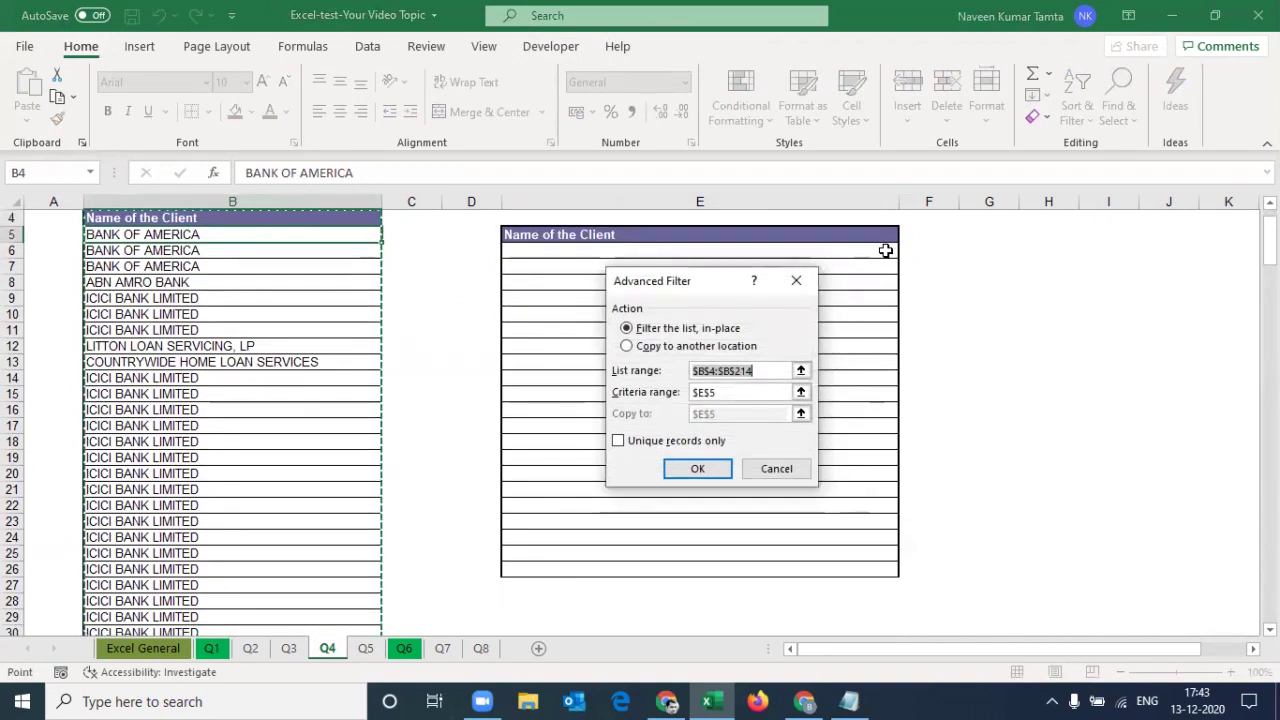
pyautogui.doubleClick(726, 392)
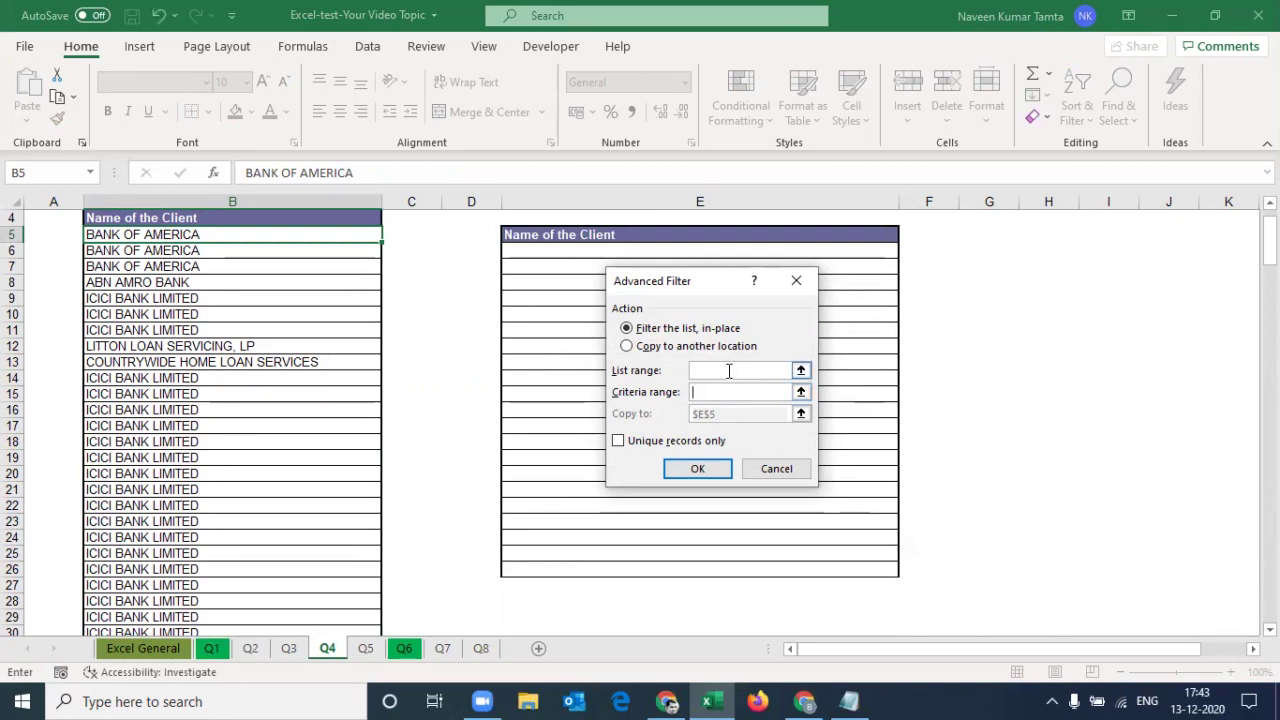
pyautogui.press('Escape')
pyautogui.click(280, 220)
pyautogui.hotkey('alt', 'd')
pyautogui.press('f')
pyautogui.press('a')
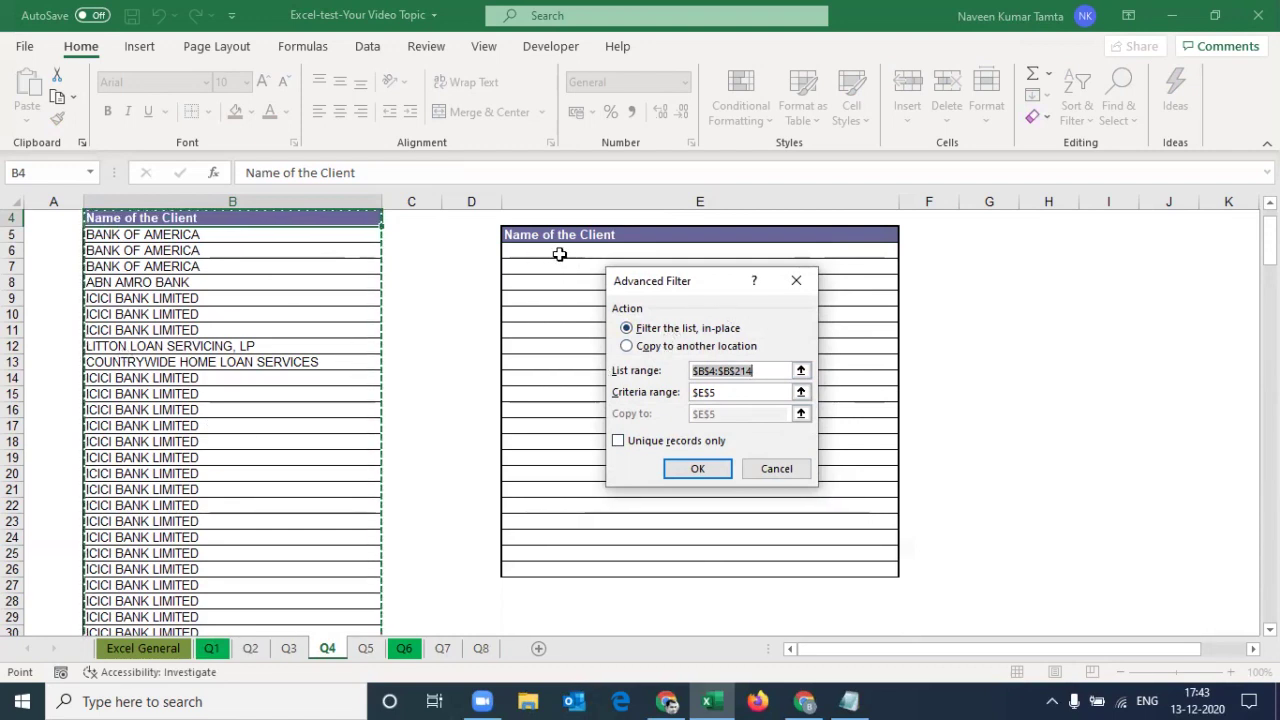
# Choose Copy to another location and set the criteria range to $B$4:$B$214.
pyautogui.click(627, 346)
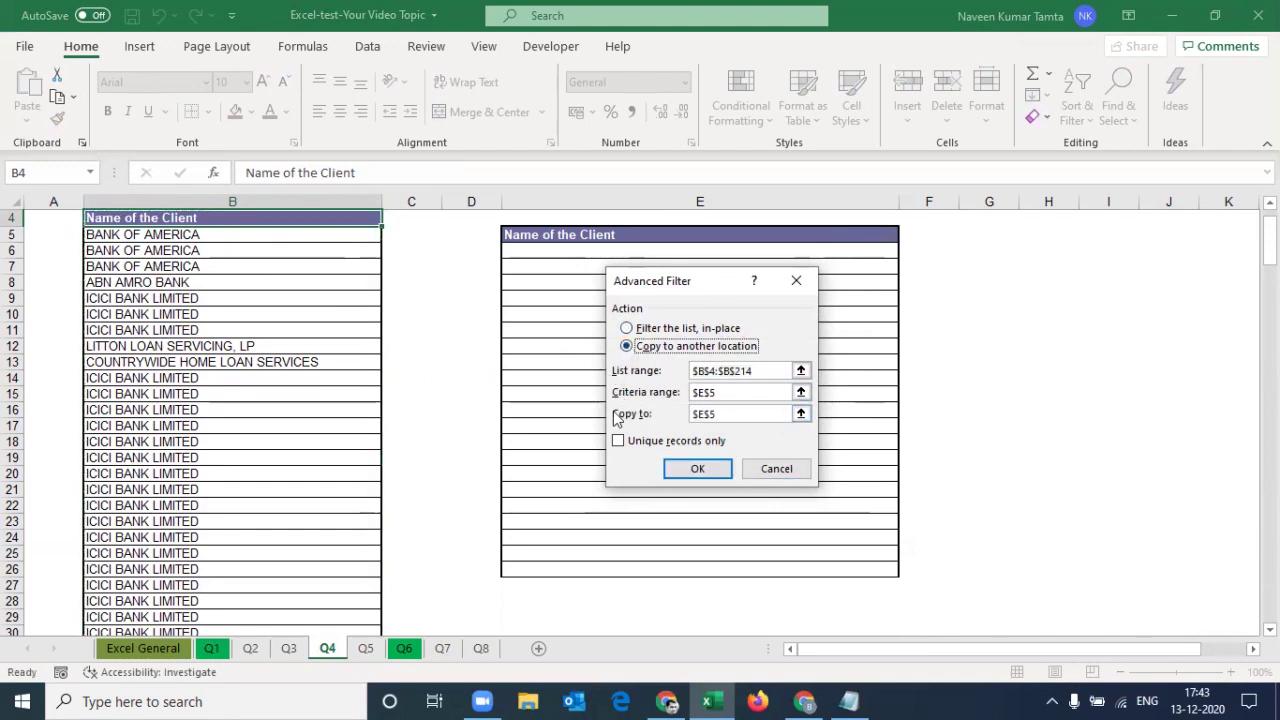
pyautogui.click(721, 392)
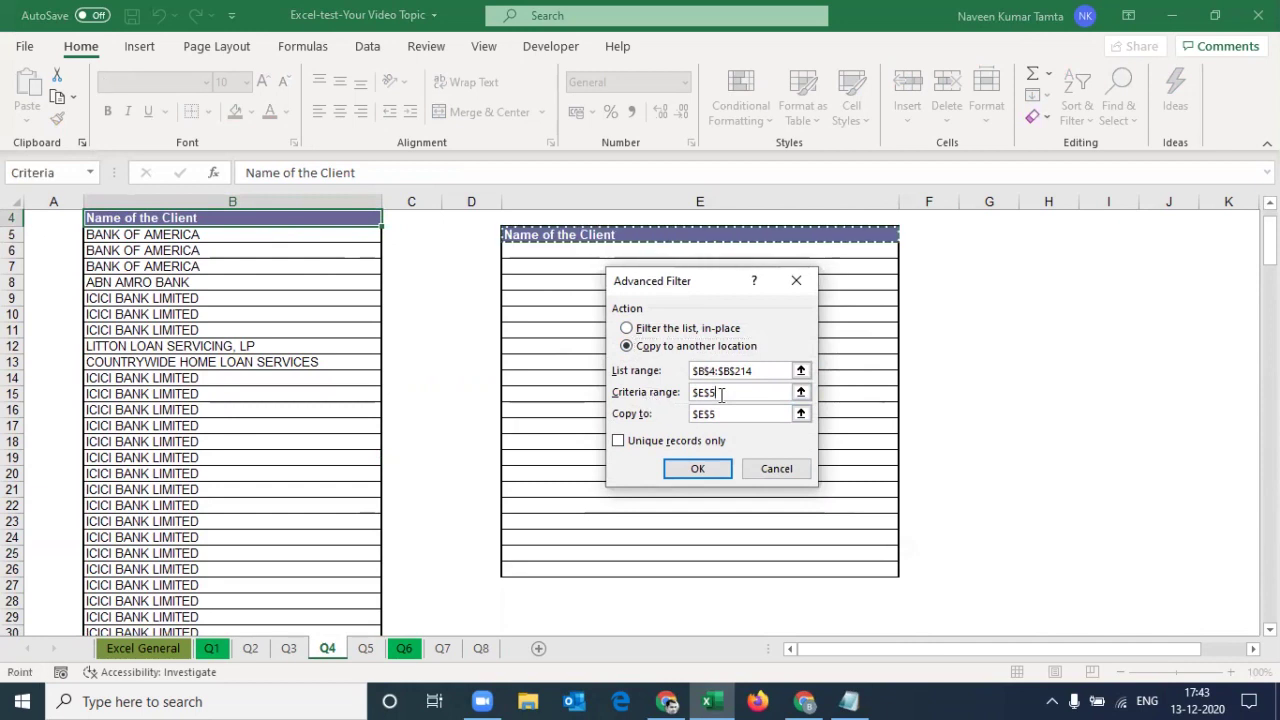
pyautogui.press('BackSpace')
pyautogui.press('BackSpace')
pyautogui.press('BackSpace')
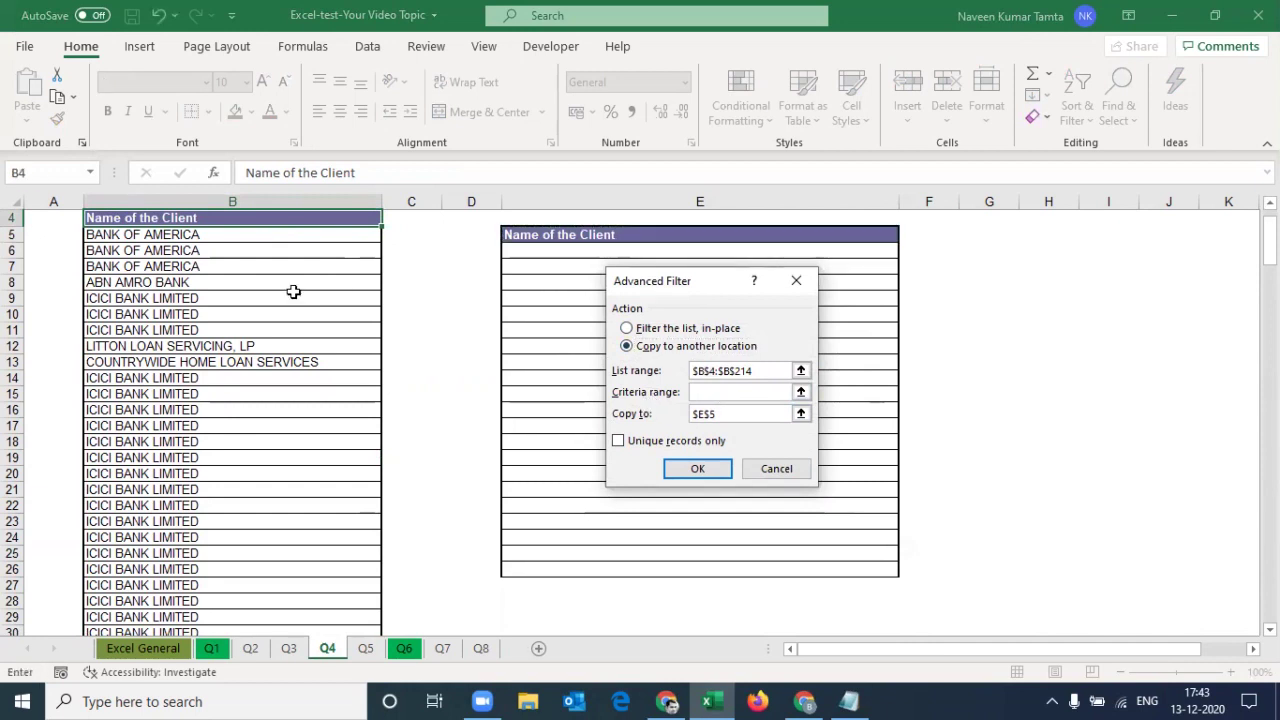
pyautogui.click(216, 217)
pyautogui.hotkey('ctrl', 'shift', 'Down')
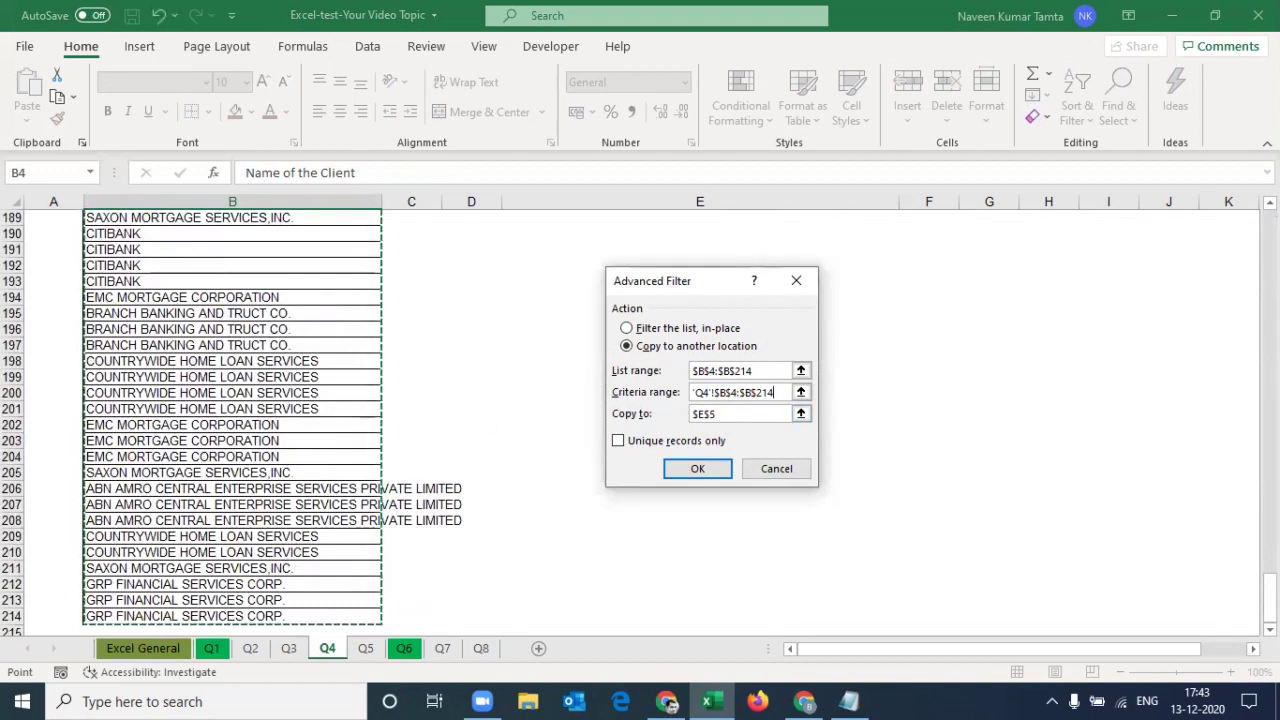
pyautogui.moveTo(1270, 598); pyautogui.dragTo(1270, 235)
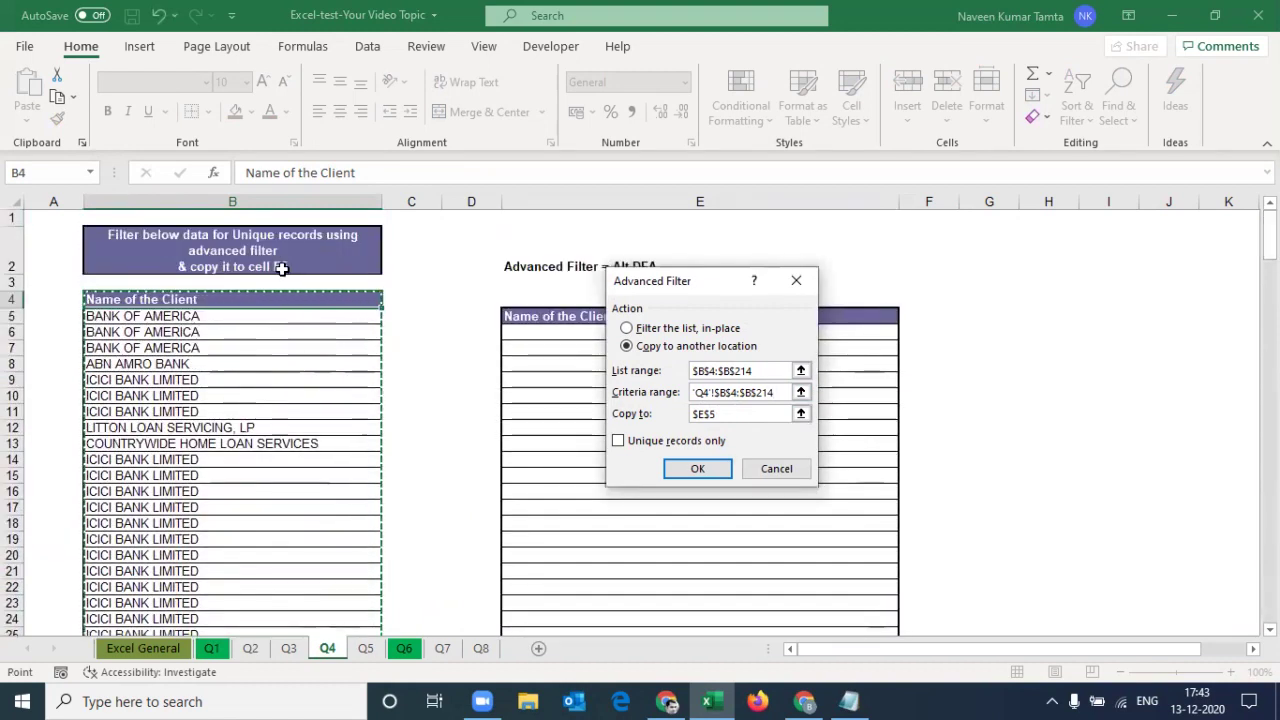
pyautogui.moveTo(697, 283); pyautogui.dragTo(955, 260)
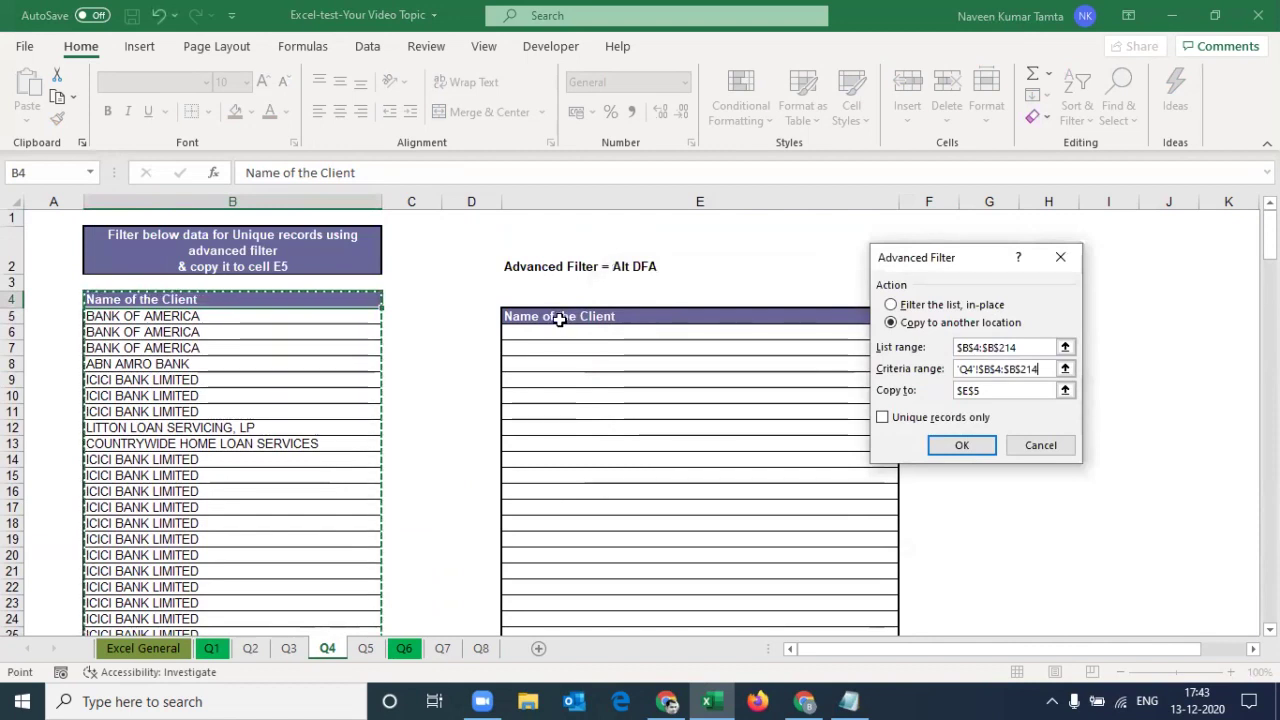
pyautogui.click(560, 318)
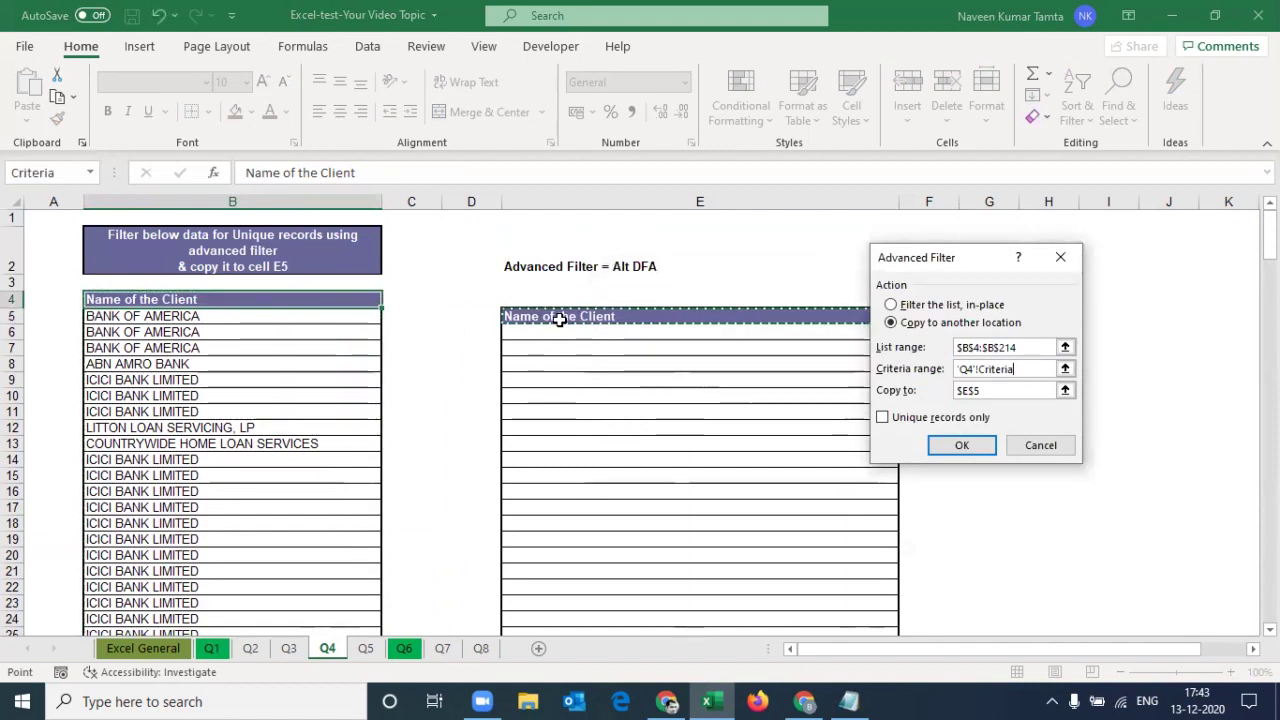
pyautogui.press('BackSpace')
pyautogui.press('BackSpace')
pyautogui.press('BackSpace')
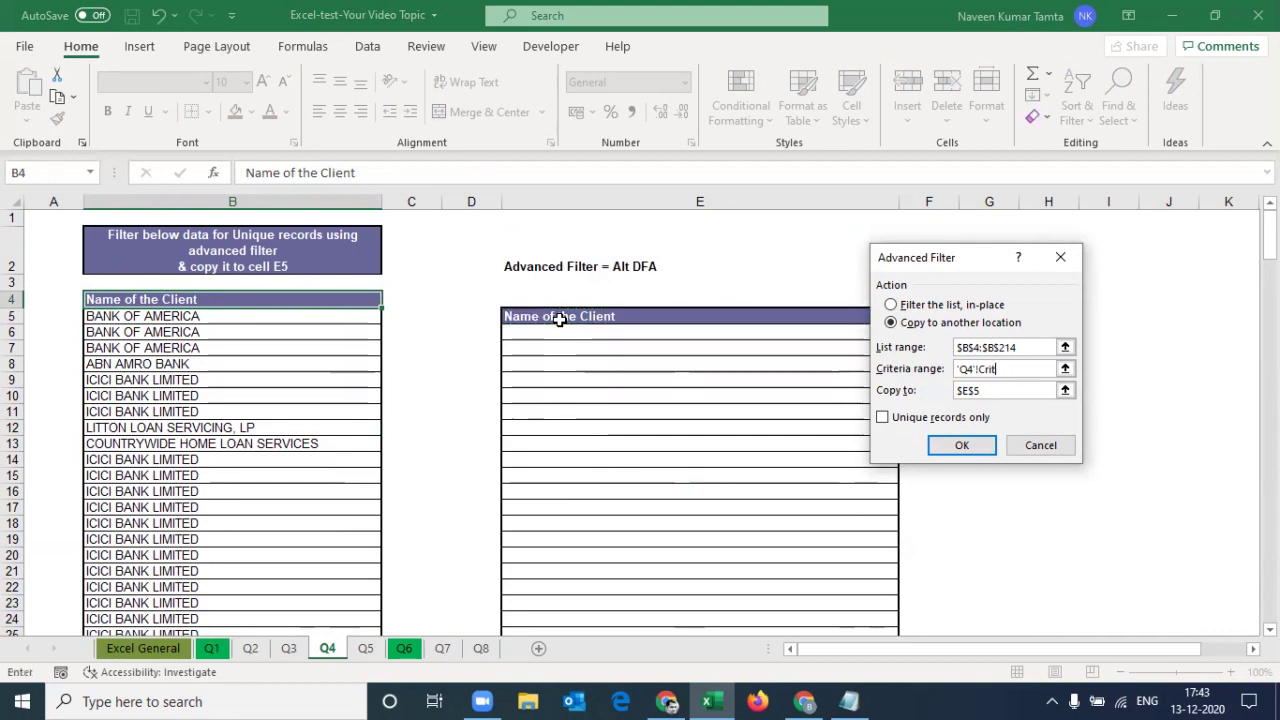
pyautogui.click(216, 299)
pyautogui.hotkey('ctrl', 'shift', 'Down')
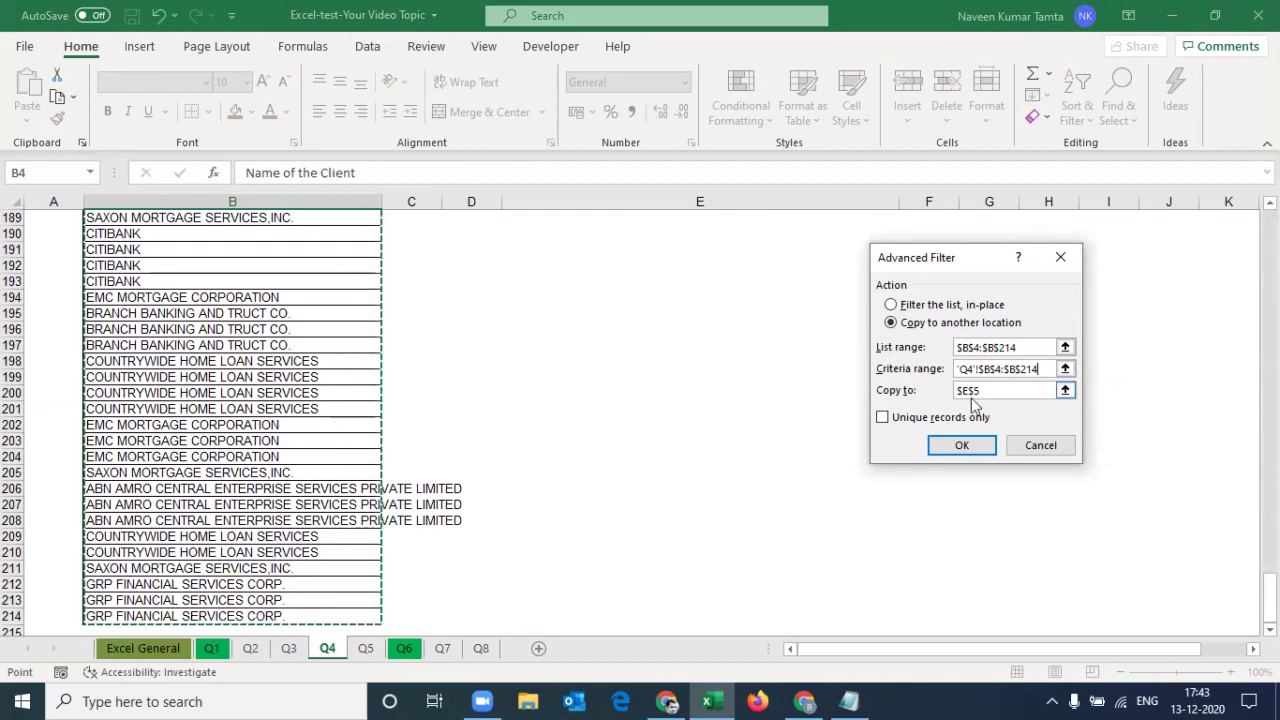
pyautogui.moveTo(1268, 595); pyautogui.dragTo(1268, 225)
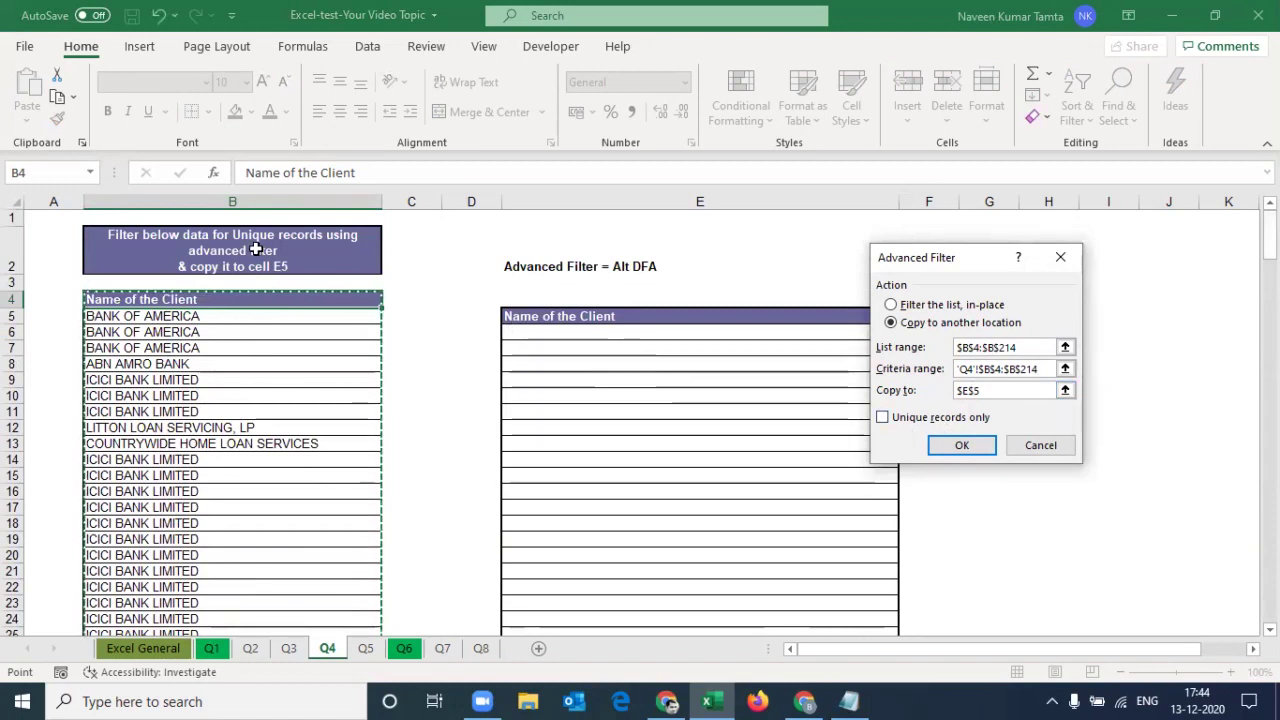
# Tick Unique records only, copy the unique client names to E5, and select the result.
pyautogui.click(882, 418)
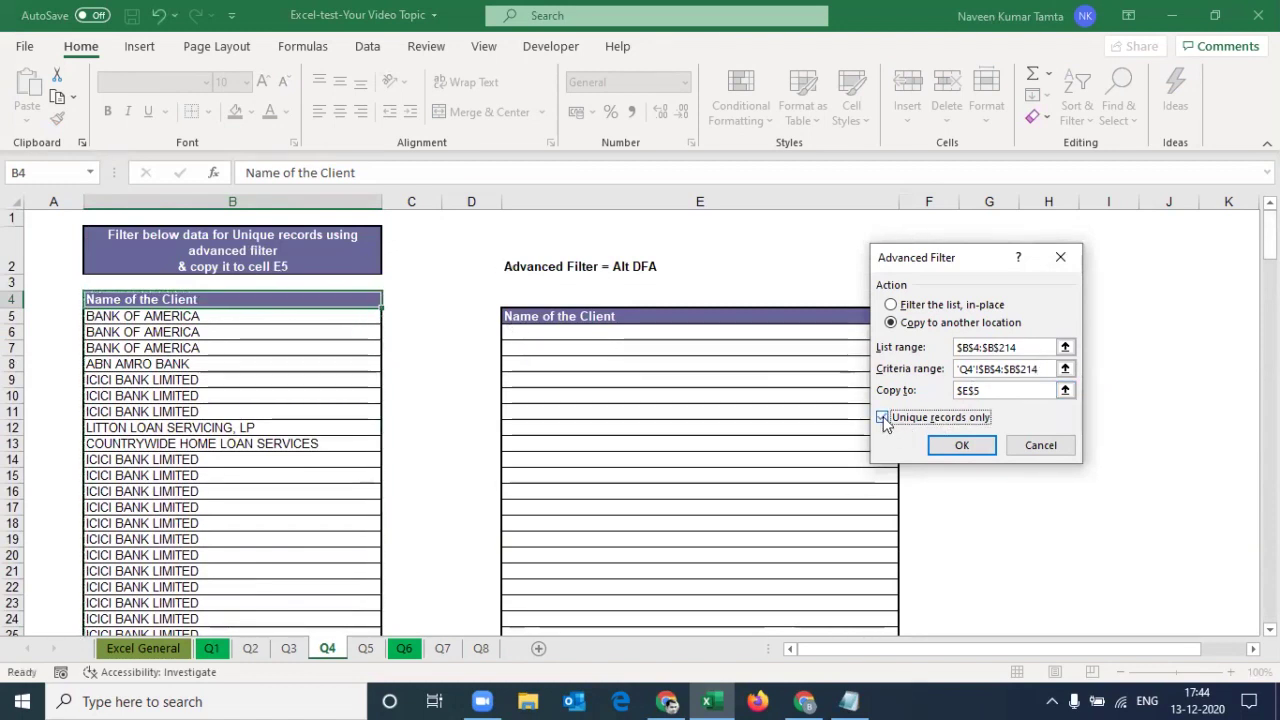
pyautogui.click(961, 446)
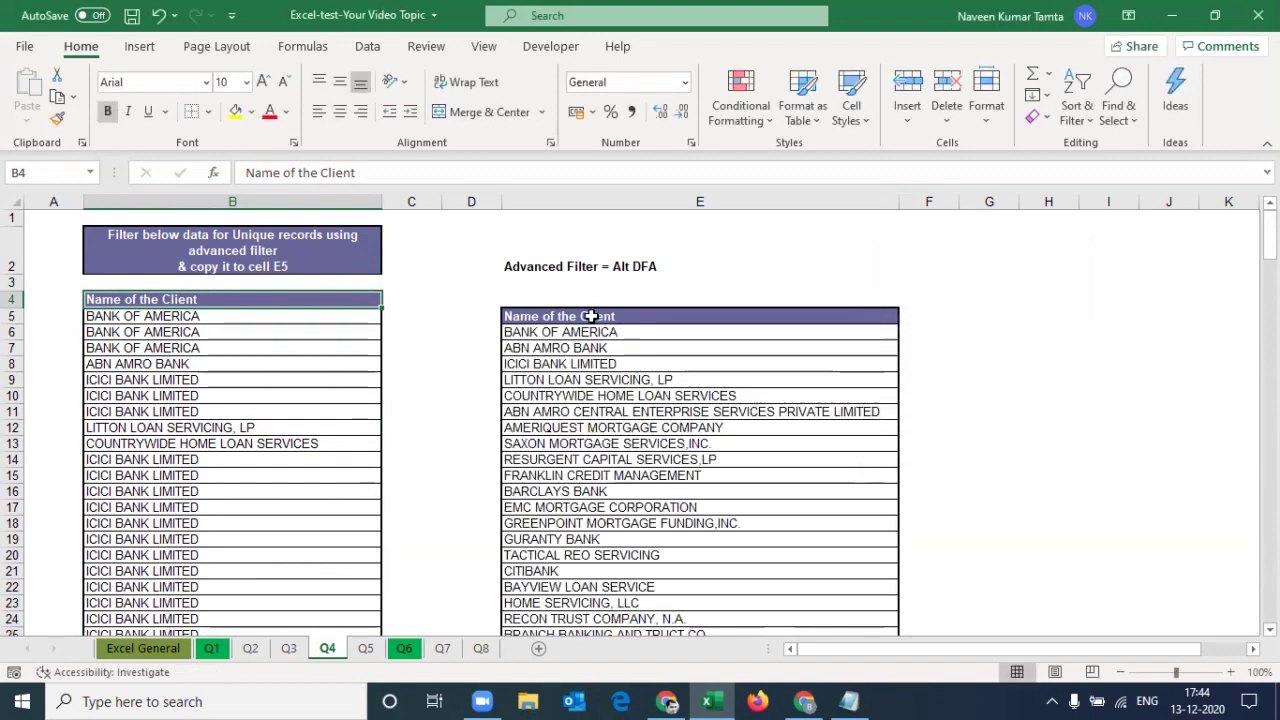
pyautogui.click(549, 339)
pyautogui.hotkey('ctrl', 'shift', 'Down')
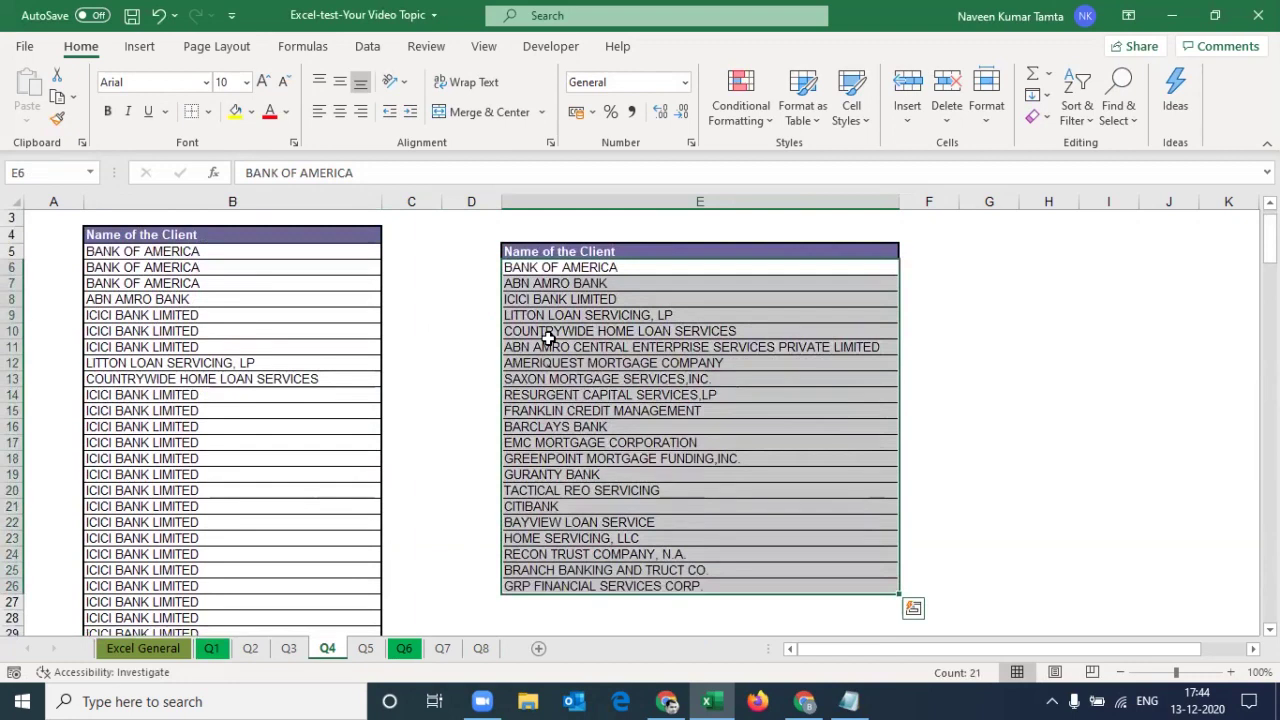
pyautogui.hotkey('shift', 'Down')
pyautogui.hotkey('shift', 'Down')
pyautogui.hotkey('shift', 'Down')
pyautogui.hotkey('shift', 'Down')
pyautogui.hotkey('shift', 'Down')
pyautogui.hotkey('shift', 'Down')
pyautogui.hotkey('shift', 'Down')
pyautogui.hotkey('shift', 'Down')
pyautogui.hotkey('shift', 'Down')
# Compare the duplicate client names in column B against the unique list in column E.
pyautogui.press('Up')
pyautogui.hotkey('ctrl', 'Left')
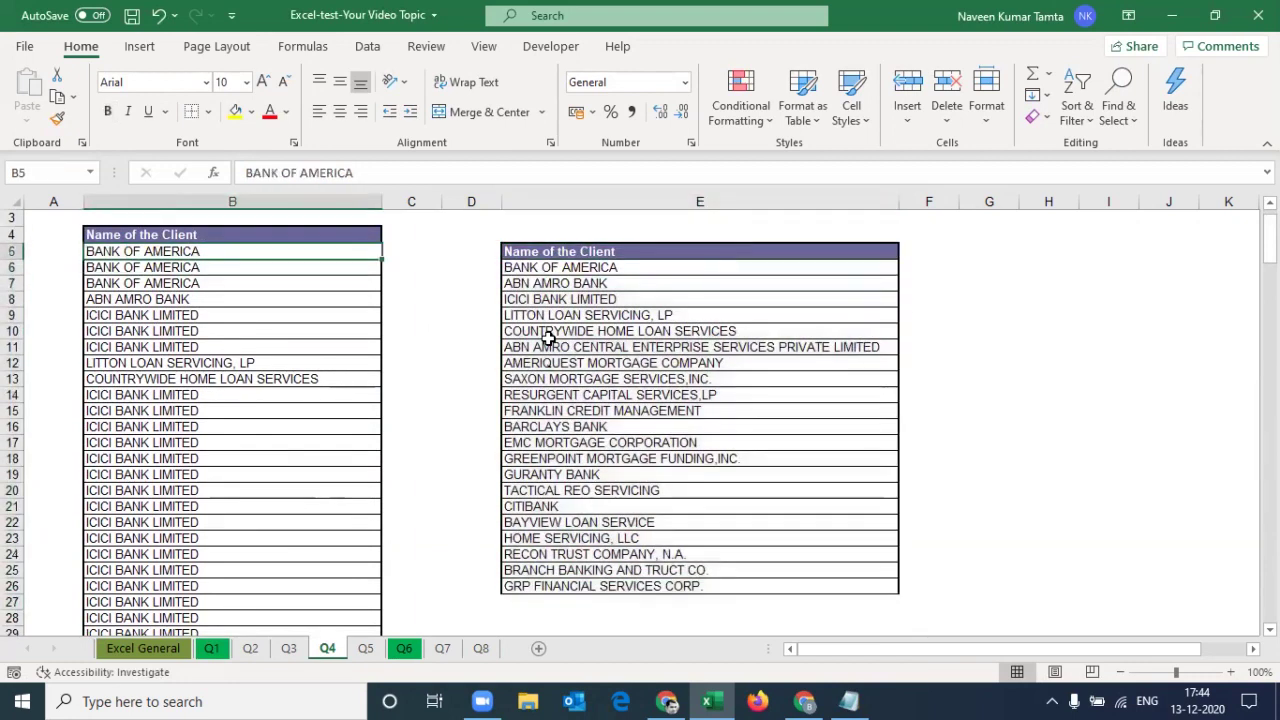
pyautogui.hotkey('shift', 'Down')
pyautogui.hotkey('shift', 'Down')
pyautogui.hotkey('shift', 'Down')
pyautogui.hotkey('shift', 'Down')
pyautogui.hotkey('shift', 'Down')
pyautogui.hotkey('shift', 'Down')
pyautogui.hotkey('shift', 'Down')
pyautogui.press('Down')
pyautogui.hotkey('shift', 'Down')
pyautogui.hotkey('ctrl', 'Right')
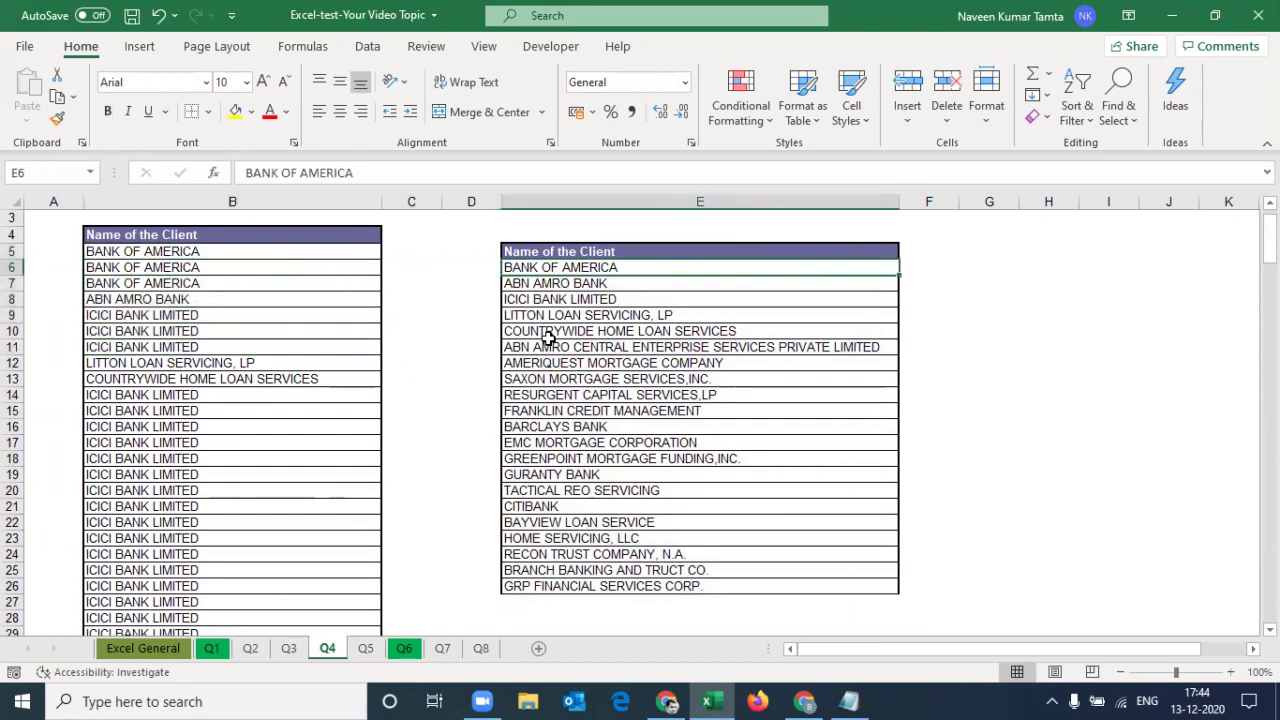
pyautogui.hotkey('ctrl', 'shift', 'Down')
pyautogui.hotkey('ctrl', 'shift', 'Up')
pyautogui.hotkey('shift', 'Down')
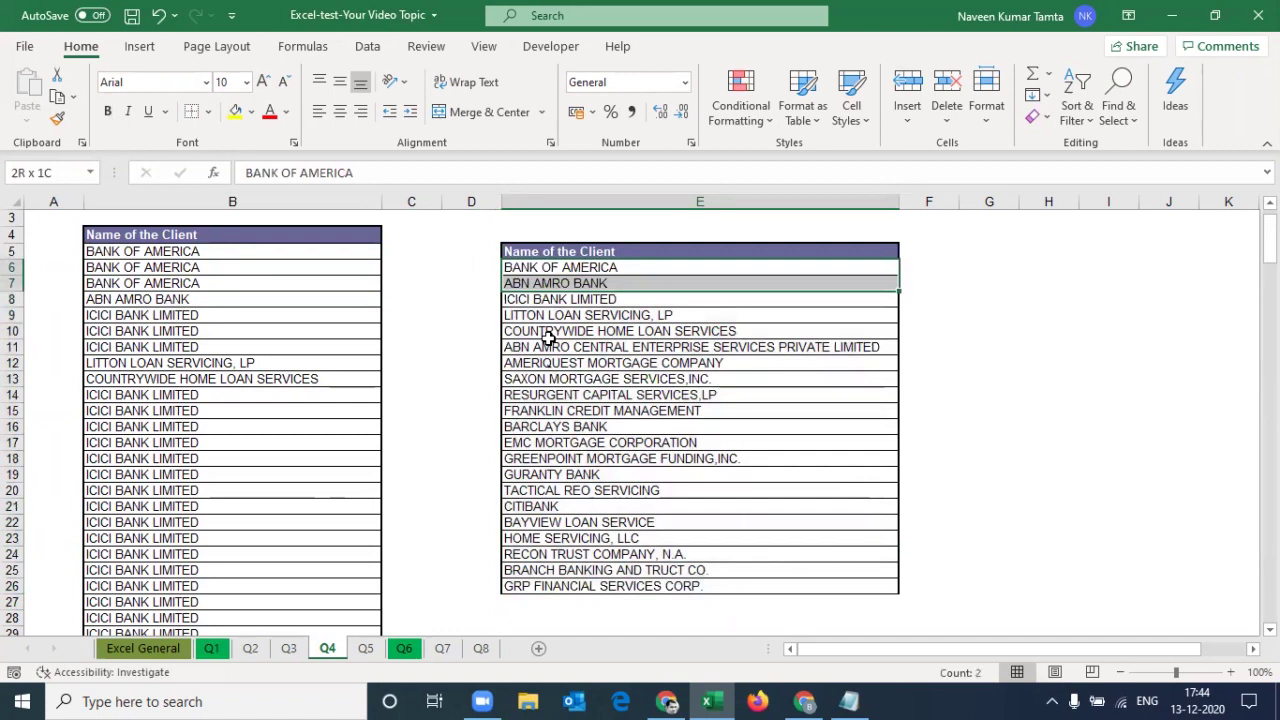
pyautogui.hotkey('shift', 'Down')
pyautogui.hotkey('shift', 'Down')
pyautogui.hotkey('shift', 'Down')
pyautogui.hotkey('shift', 'Down')
pyautogui.hotkey('shift', 'Down')
pyautogui.hotkey('shift', 'Down')
pyautogui.hotkey('shift', 'Down')
pyautogui.hotkey('shift', 'Down')
pyautogui.hotkey('shift', 'Down')
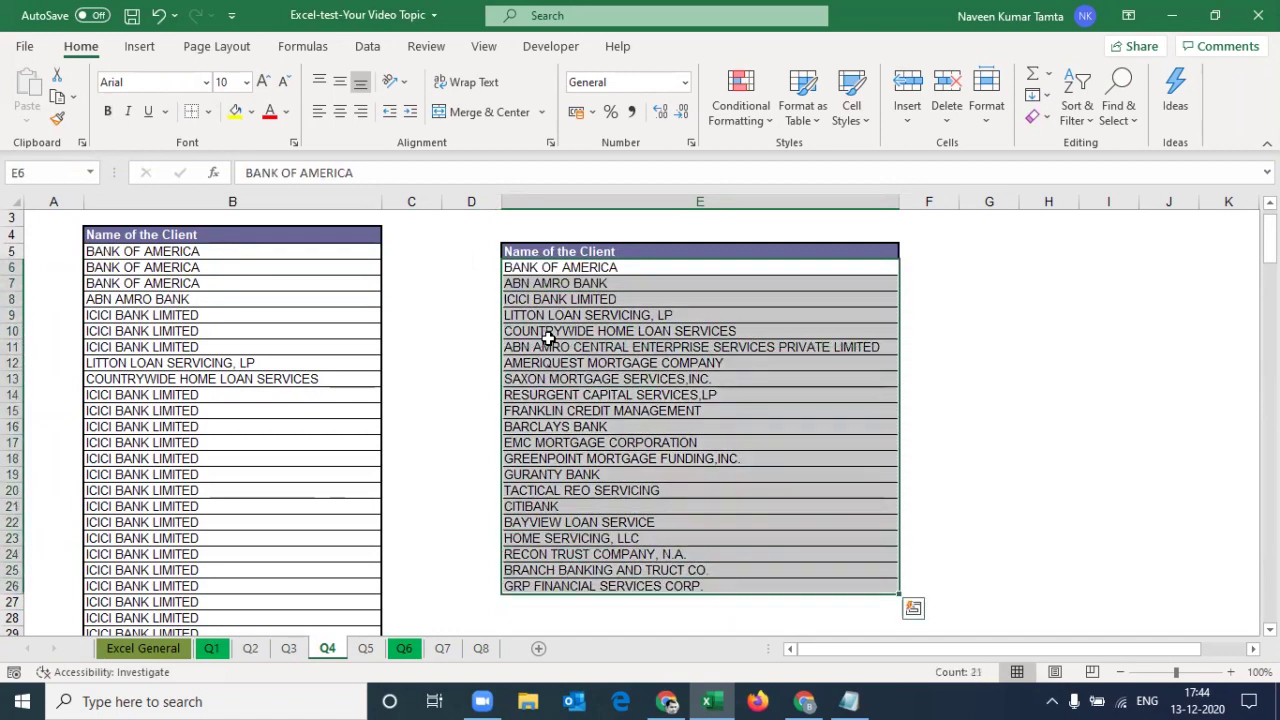
pyautogui.hotkey('ctrl', 'Up')
pyautogui.hotkey('ctrl', 'Up')
pyautogui.hotkey('ctrl', 'Up')
pyautogui.hotkey('ctrl', 'Left')
pyautogui.press('Down')
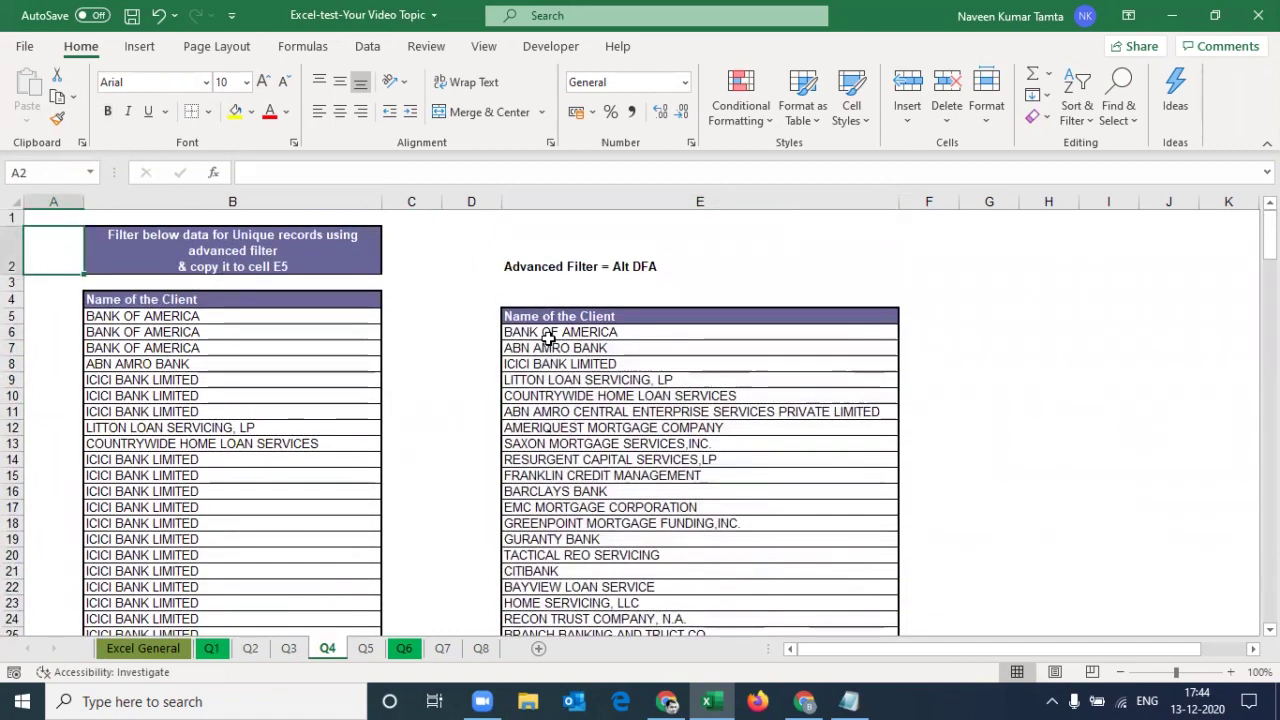
# Read the Question 5 pivot table task on Excel General, then go to the Q5 sheet.
pyautogui.hotkey('ctrl', 'pageup')
pyautogui.hotkey('ctrl', 'pageup')
pyautogui.hotkey('ctrl', 'pageup')
pyautogui.hotkey('ctrl', 'pageup')
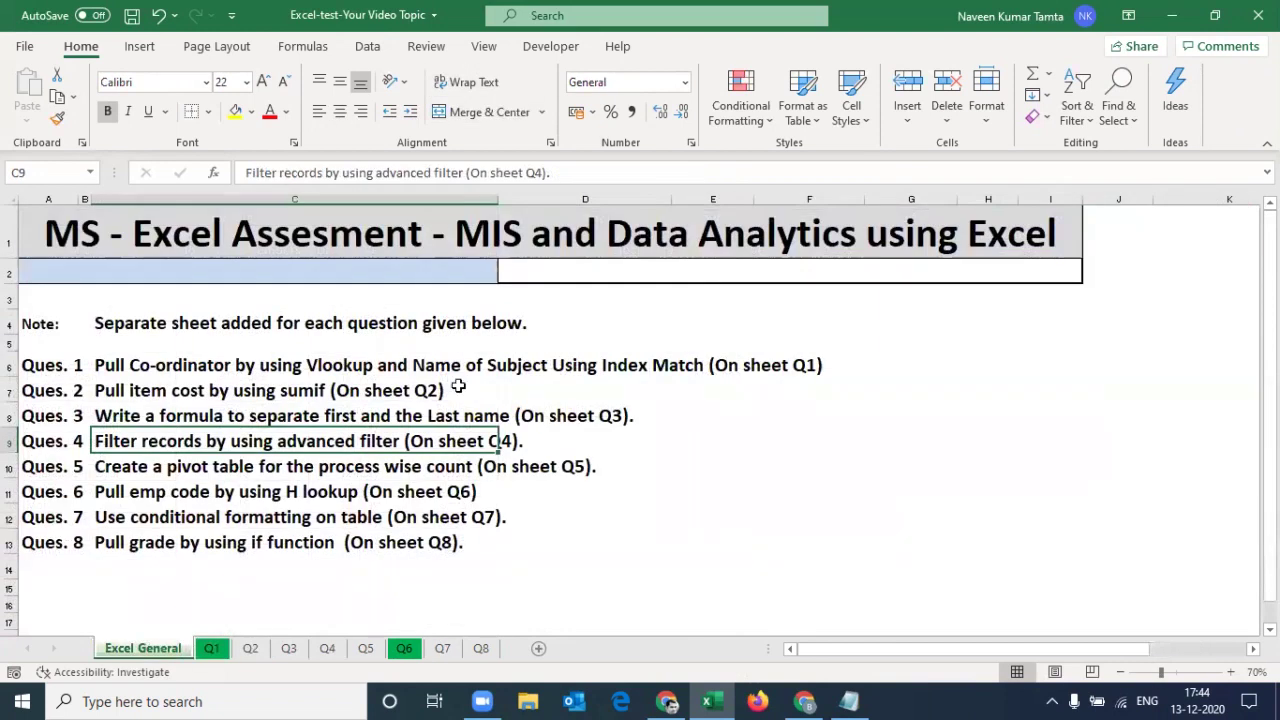
pyautogui.click(102, 463)
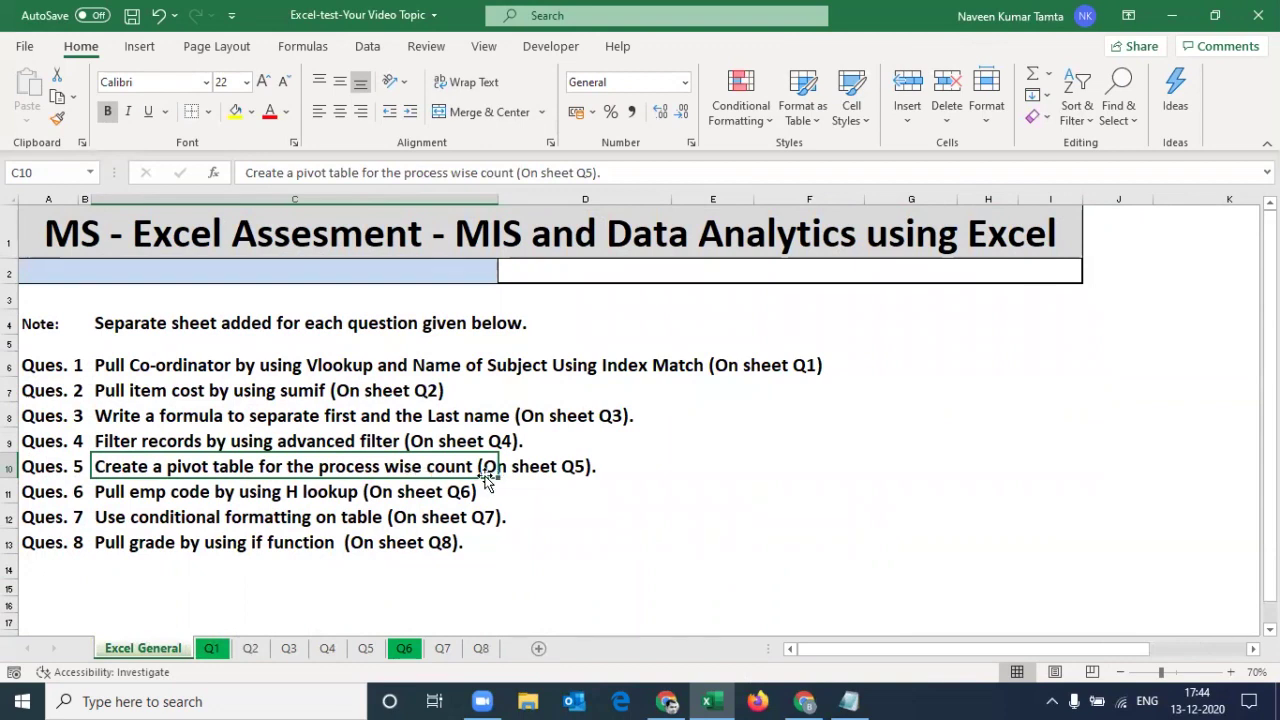
pyautogui.hotkey('ctrl', 'pagedown')
pyautogui.hotkey('ctrl', 'pagedown')
pyautogui.hotkey('ctrl', 'pagedown')
pyautogui.hotkey('ctrl', 'pagedown')
pyautogui.hotkey('ctrl', 'pagedown')
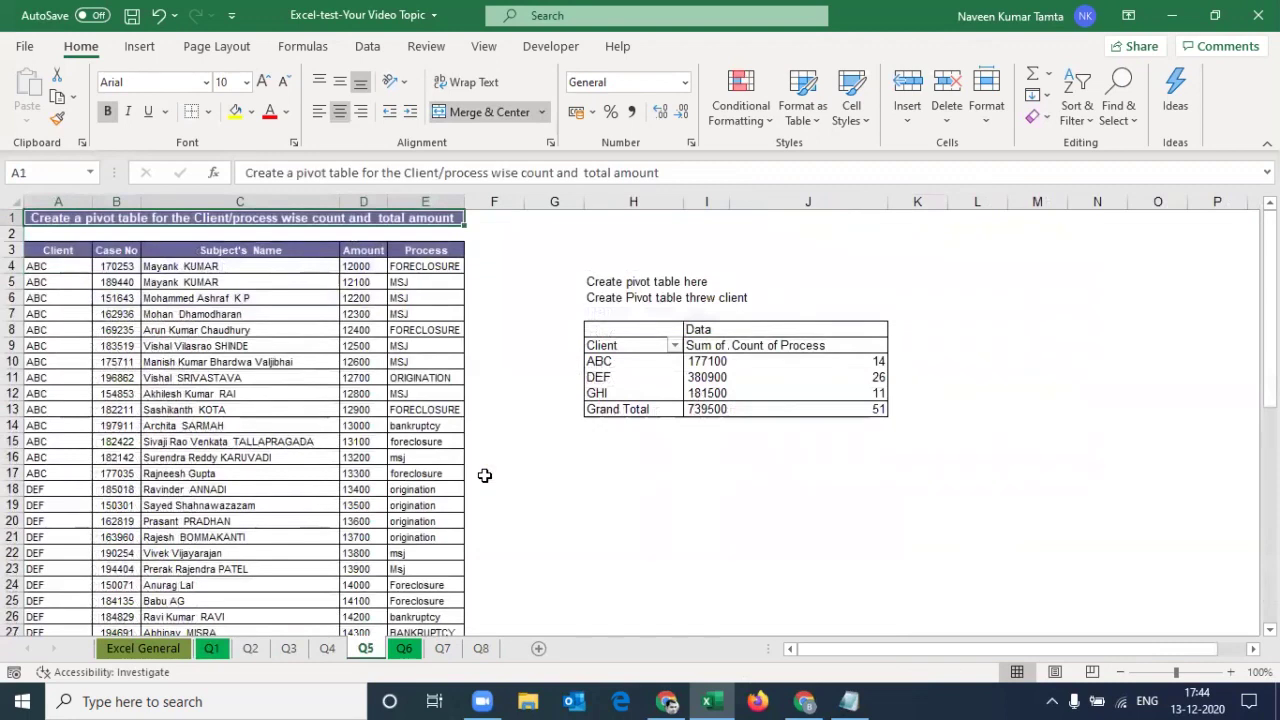
# Browse the Q5 data table headers and the pivot placement note in H5.
pyautogui.press('Down')
pyautogui.press('Down')
pyautogui.press('Right')
pyautogui.press('Left')
pyautogui.press('Right')
pyautogui.press('Right')
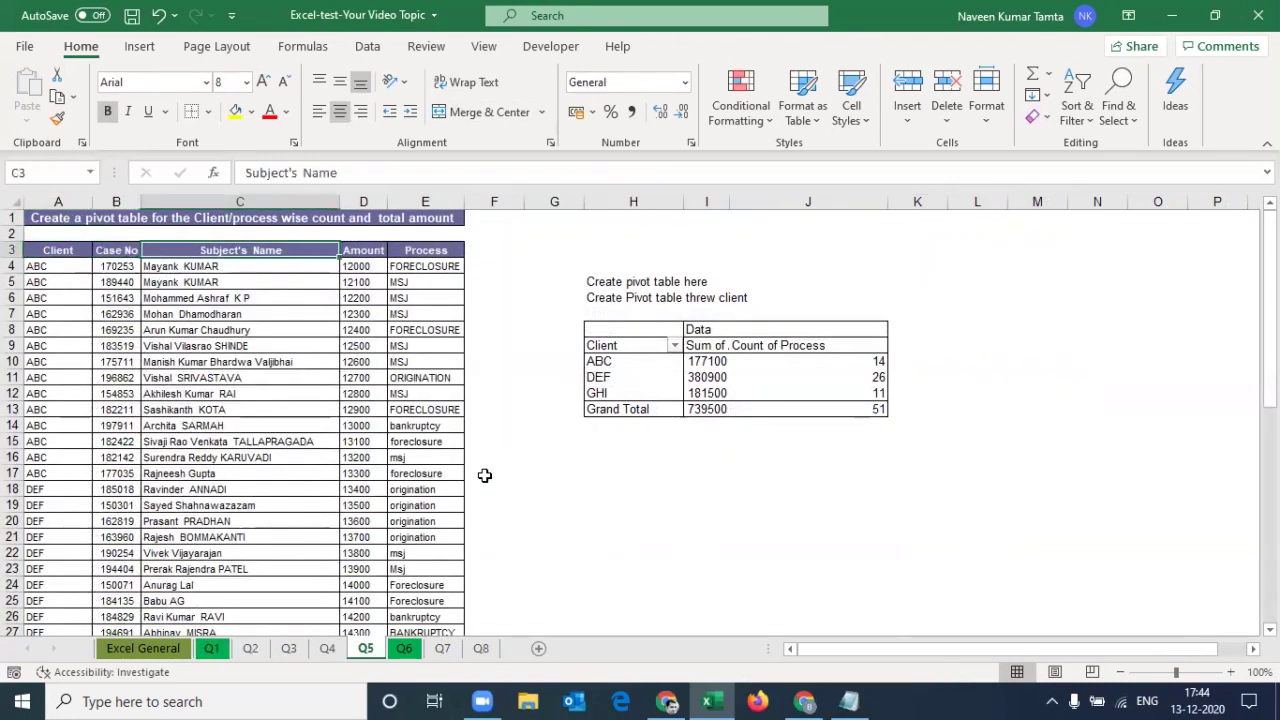
pyautogui.press('Right')
pyautogui.press('Right')
pyautogui.press('Right')
pyautogui.press('Right')
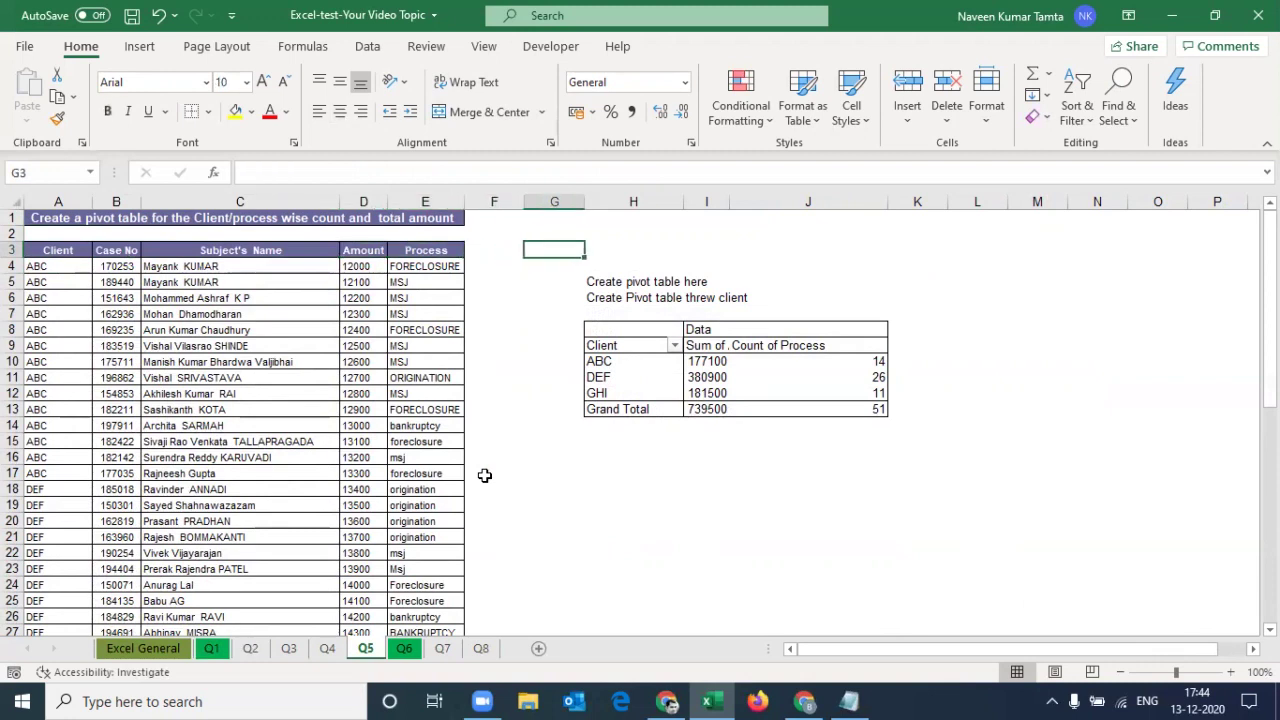
pyautogui.press('Right')
pyautogui.press('Down')
pyautogui.press('Down')
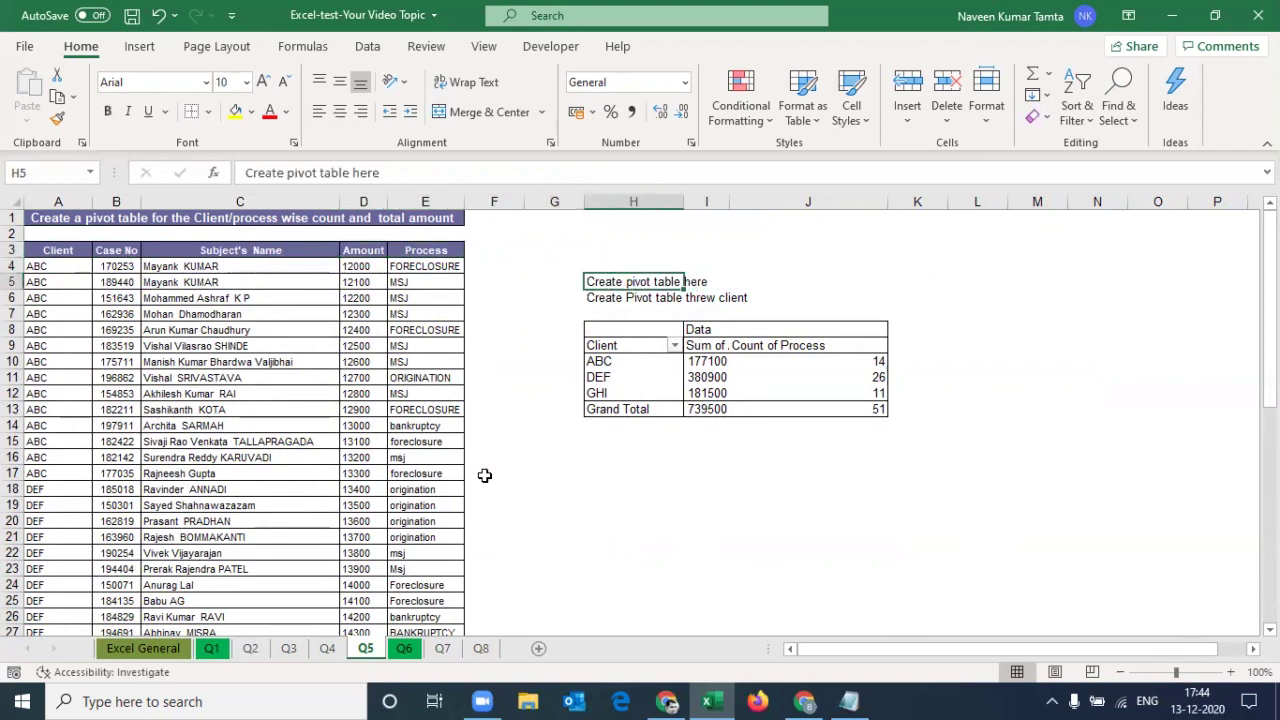
pyautogui.press('Down')
pyautogui.press('Down')
pyautogui.press('Down')
pyautogui.press('Down')
pyautogui.press('Down')
pyautogui.press('Down')
pyautogui.press('Down')
pyautogui.press('Down')
pyautogui.press('Down')
pyautogui.press('Down')
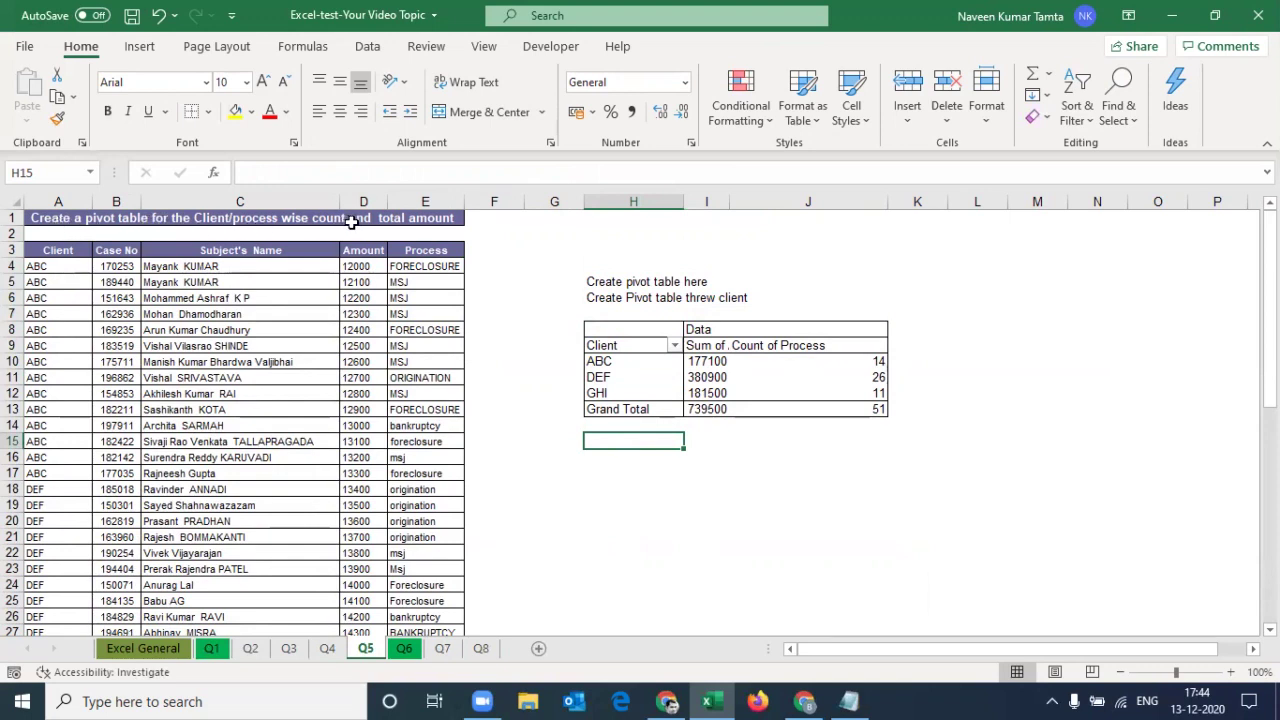
# Select the client data range A3:E54 from the Client header.
pyautogui.click(70, 250)
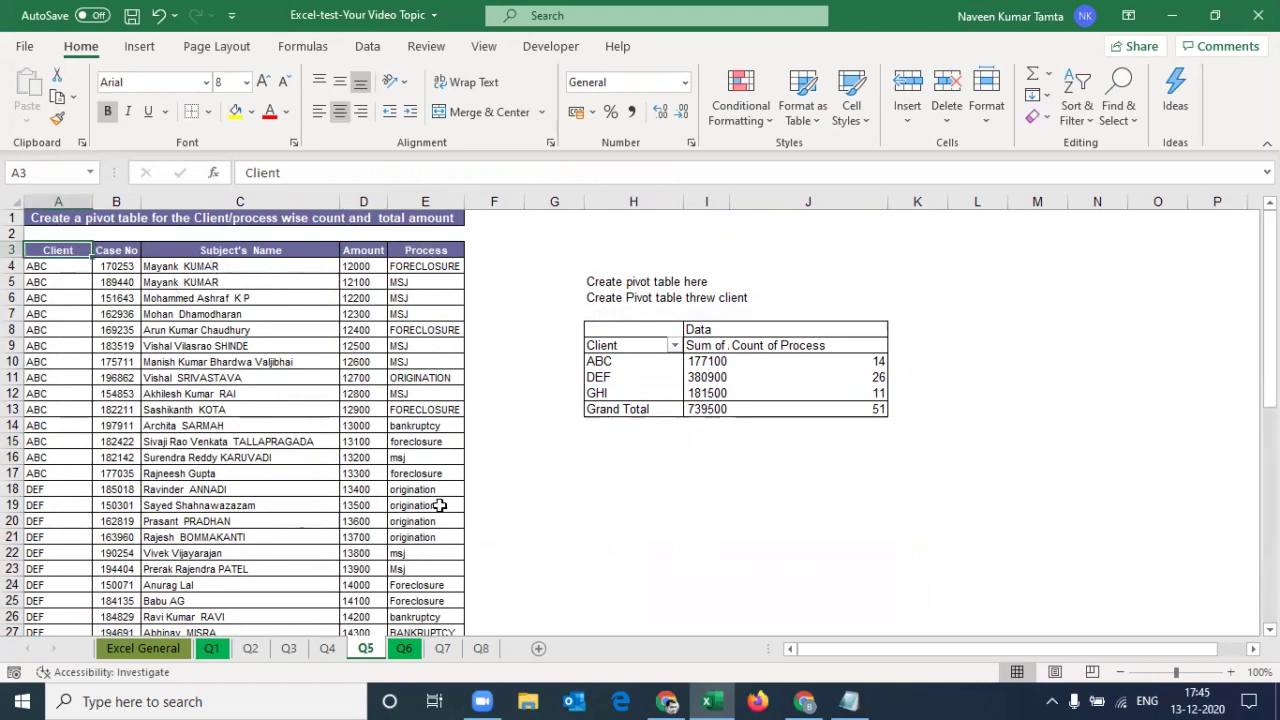
pyautogui.hotkey('ctrl', 'shift', 'Right')
pyautogui.hotkey('ctrl', 'q')
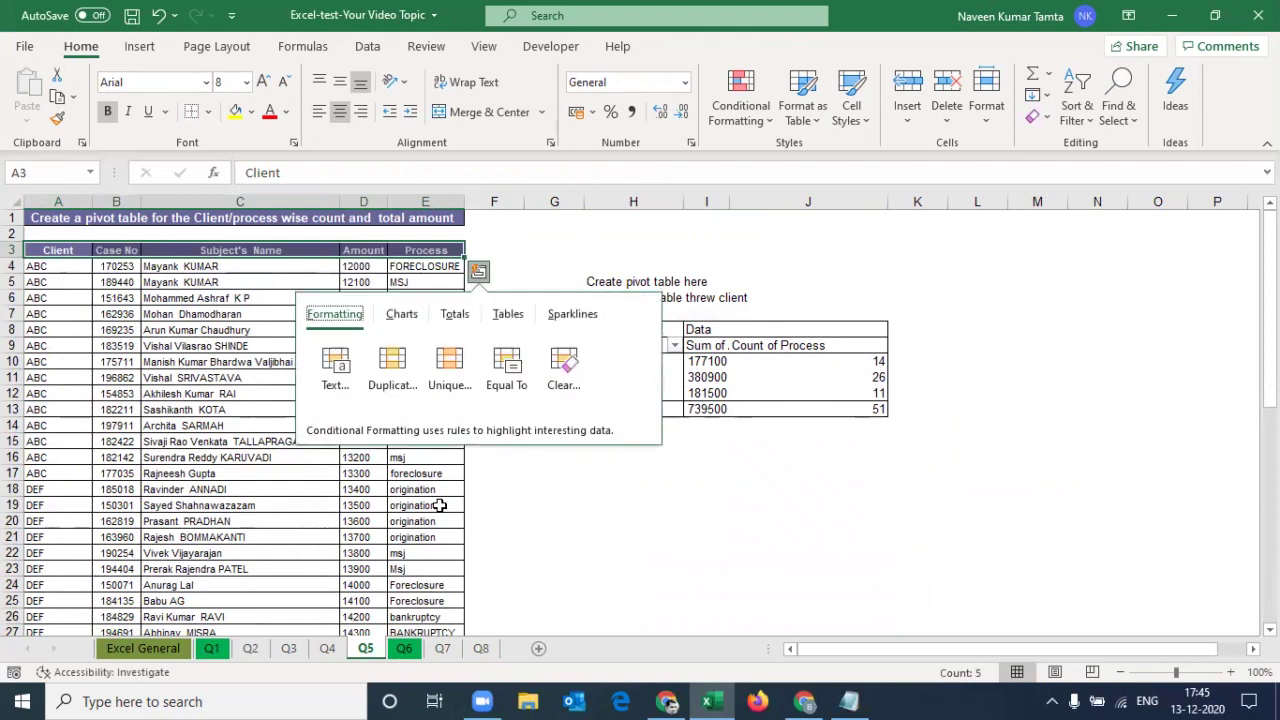
pyautogui.press('Escape')
pyautogui.hotkey('ctrl', 'shift', 'Down')
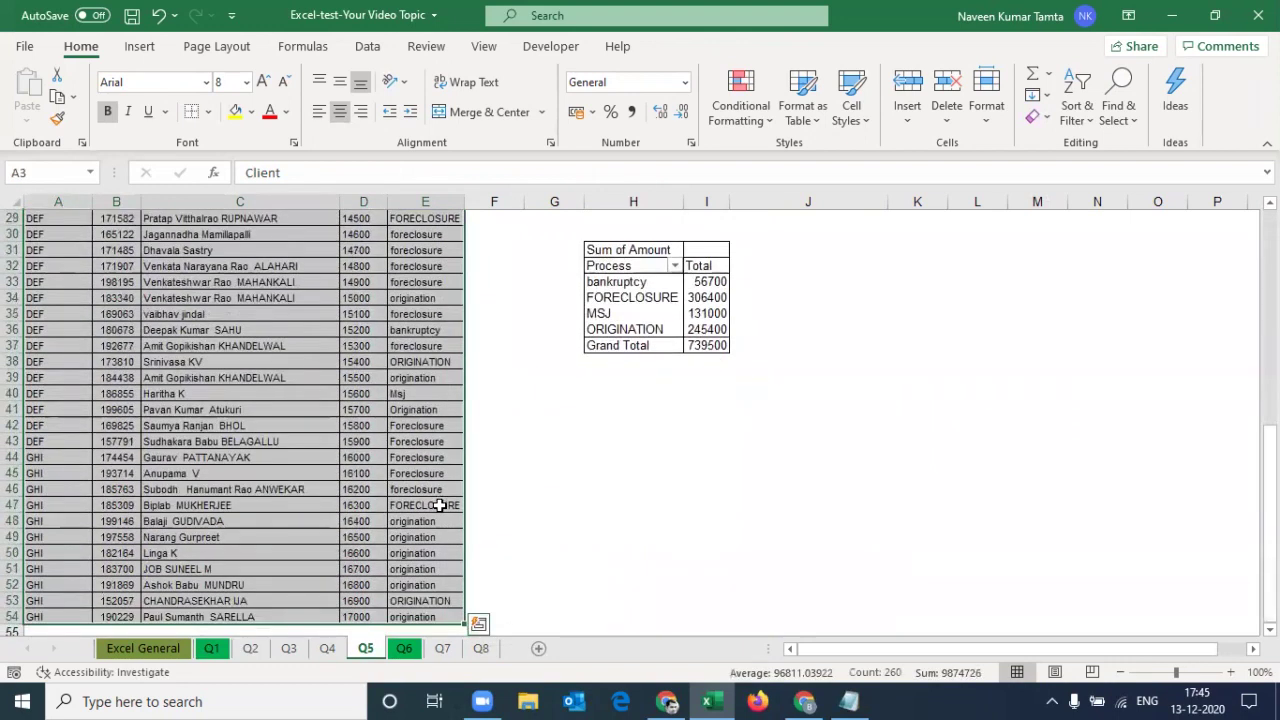
pyautogui.click(139, 46)
# Create a PivotTable from A3:E54 on the existing Q5 sheet at location H16.
pyautogui.click(34, 106)
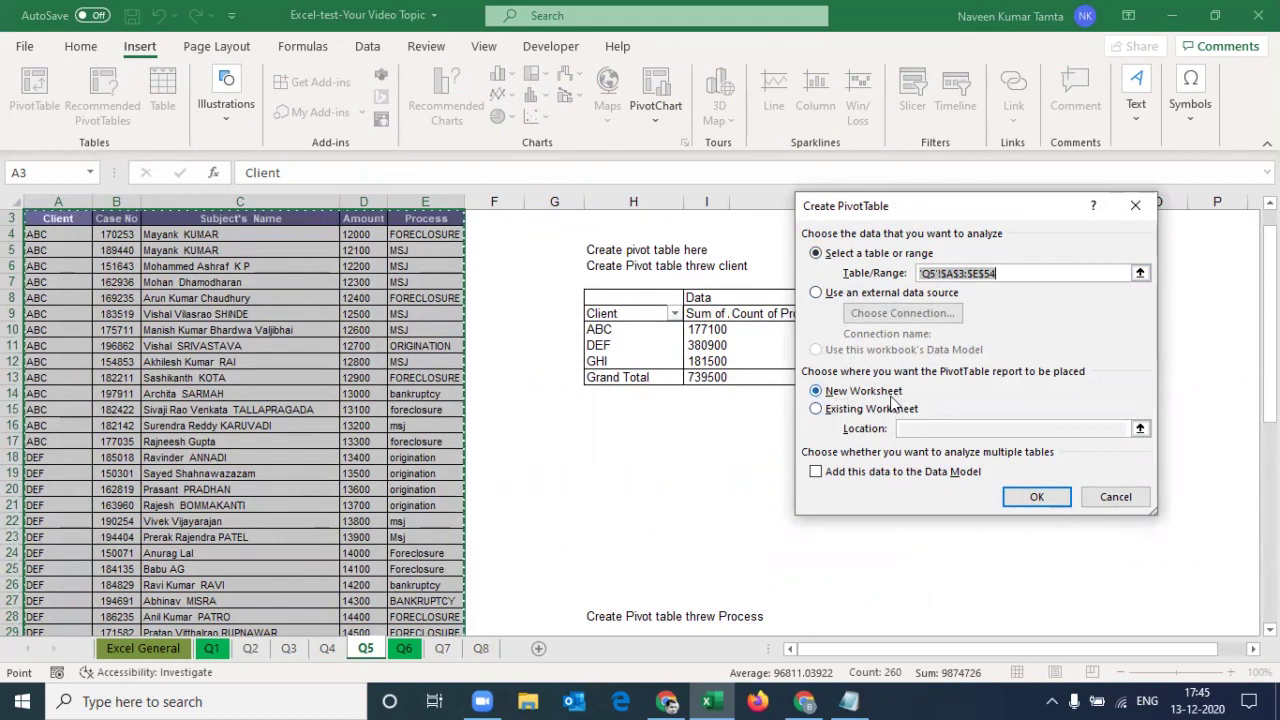
pyautogui.click(817, 410)
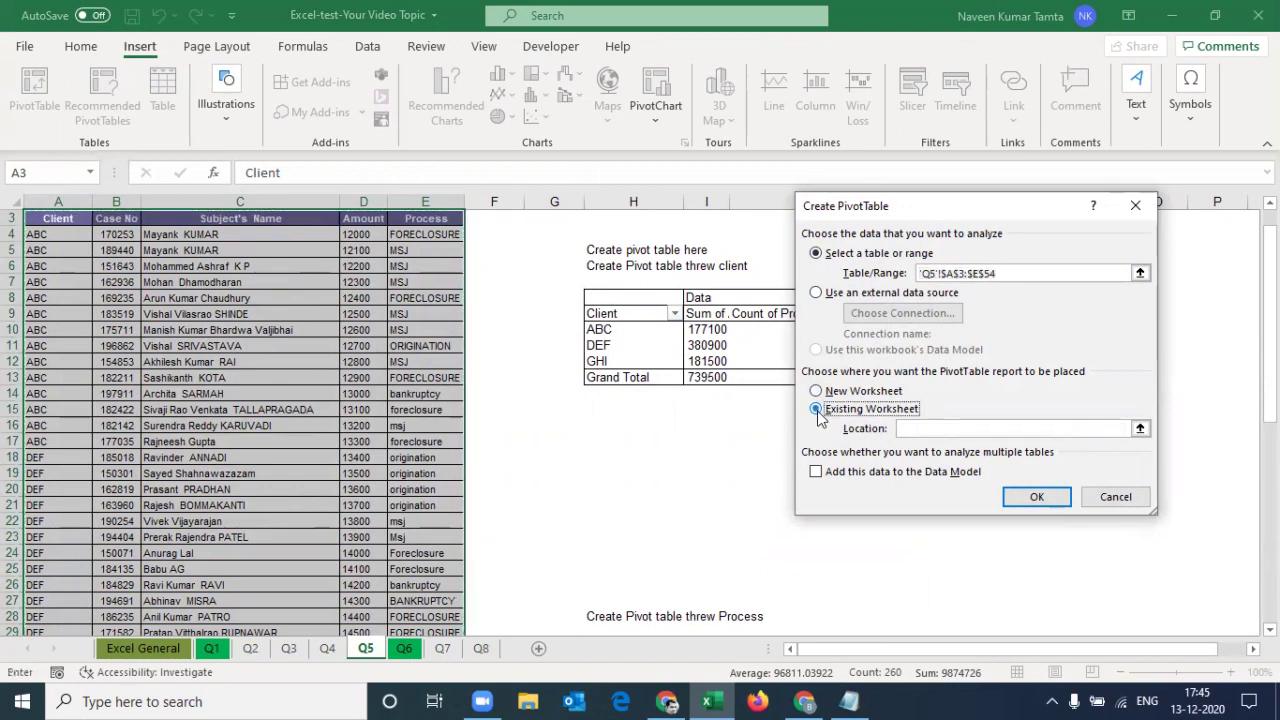
pyautogui.click(916, 430)
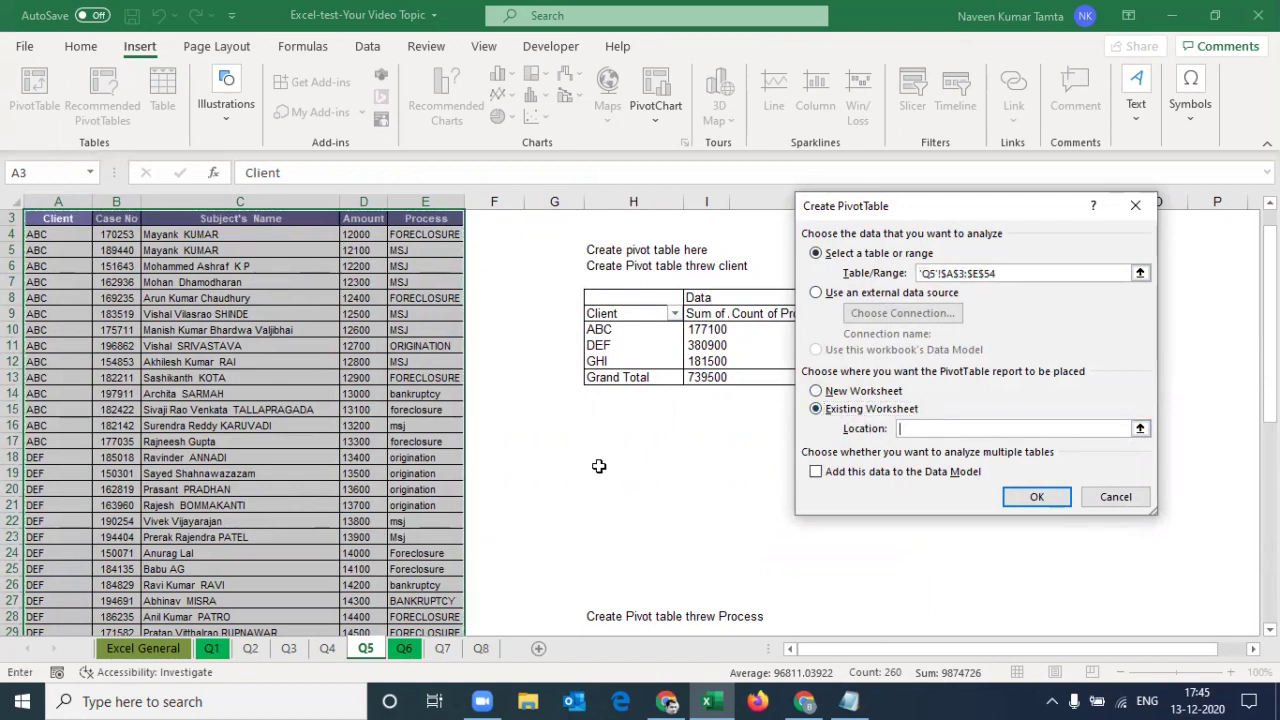
pyautogui.click(597, 425)
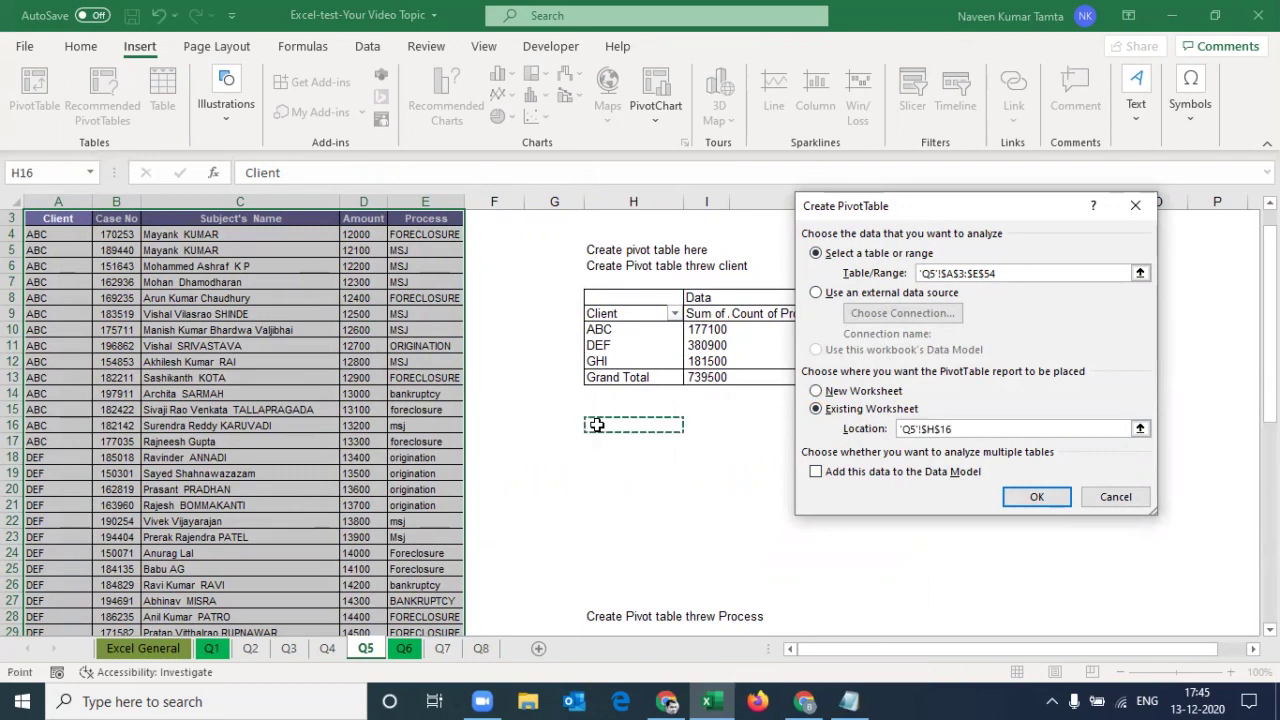
pyautogui.click(1037, 498)
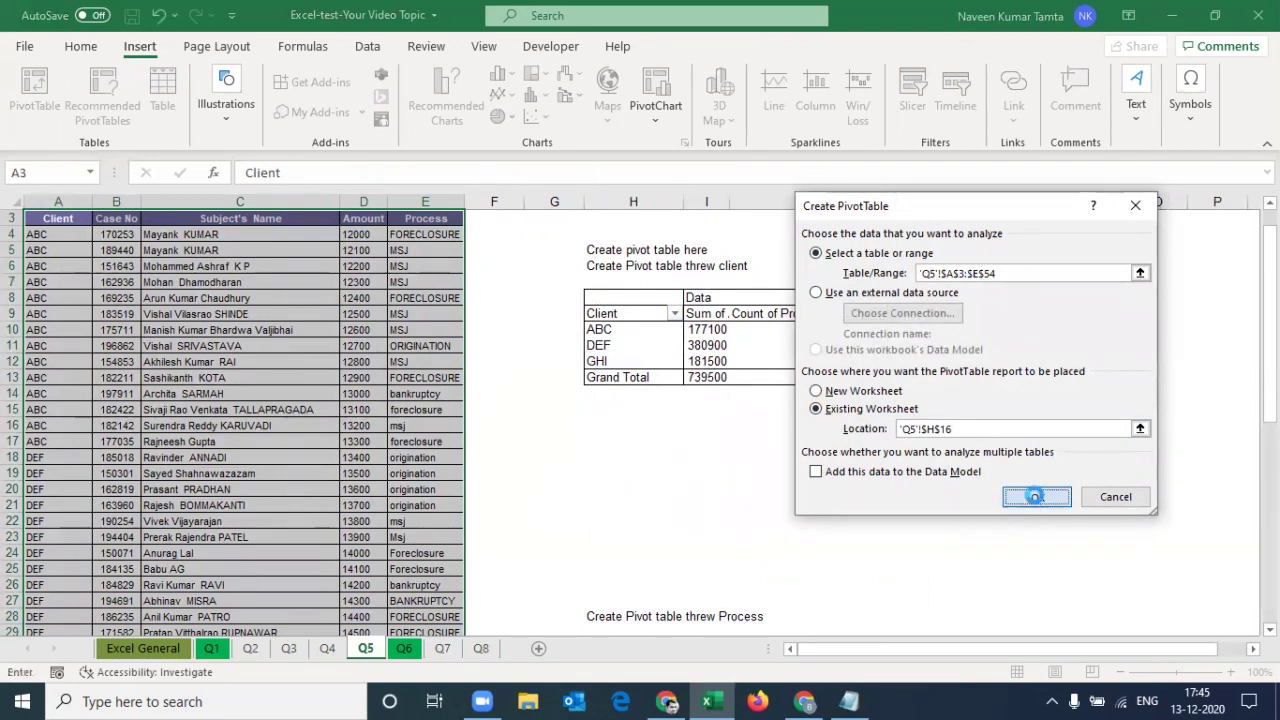
pyautogui.click(610, 403)
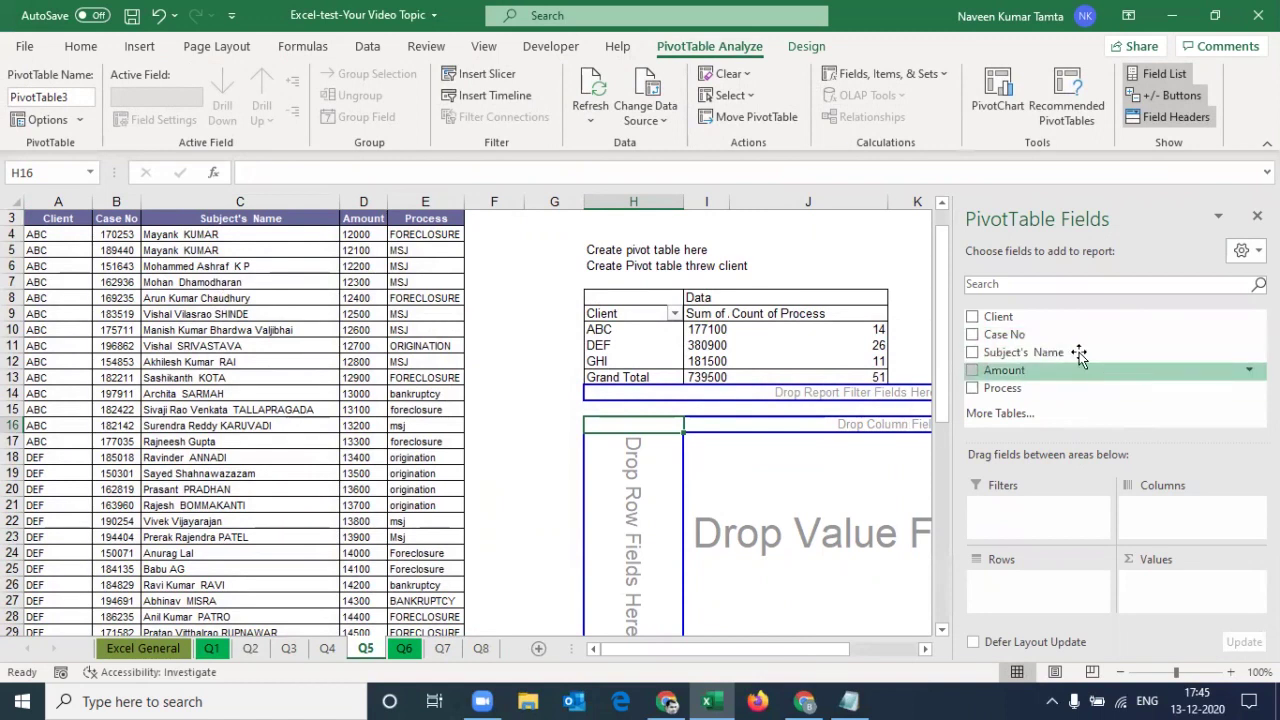
# Add Client to the pivot rows, attempt to add Process, and dismiss the overlap error.
pyautogui.moveTo(1013, 318); pyautogui.dragTo(1035, 585)
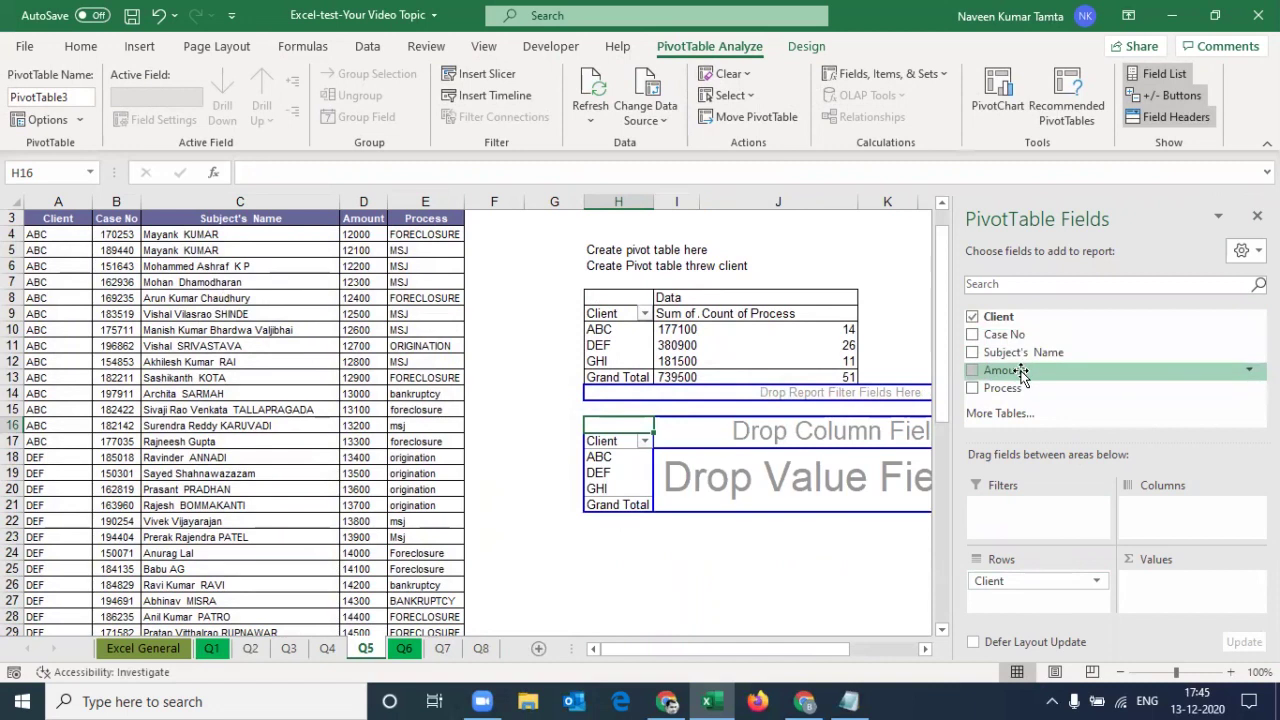
pyautogui.moveTo(1000, 388); pyautogui.dragTo(1028, 598)
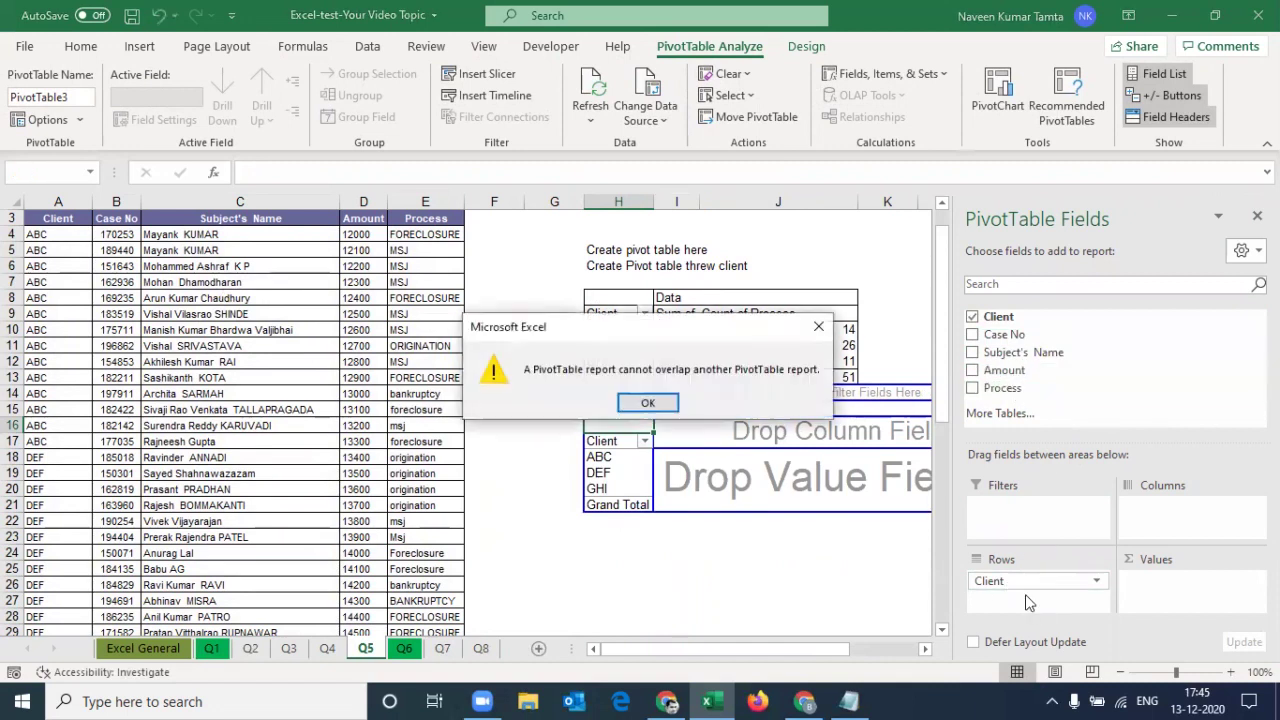
pyautogui.click(645, 405)
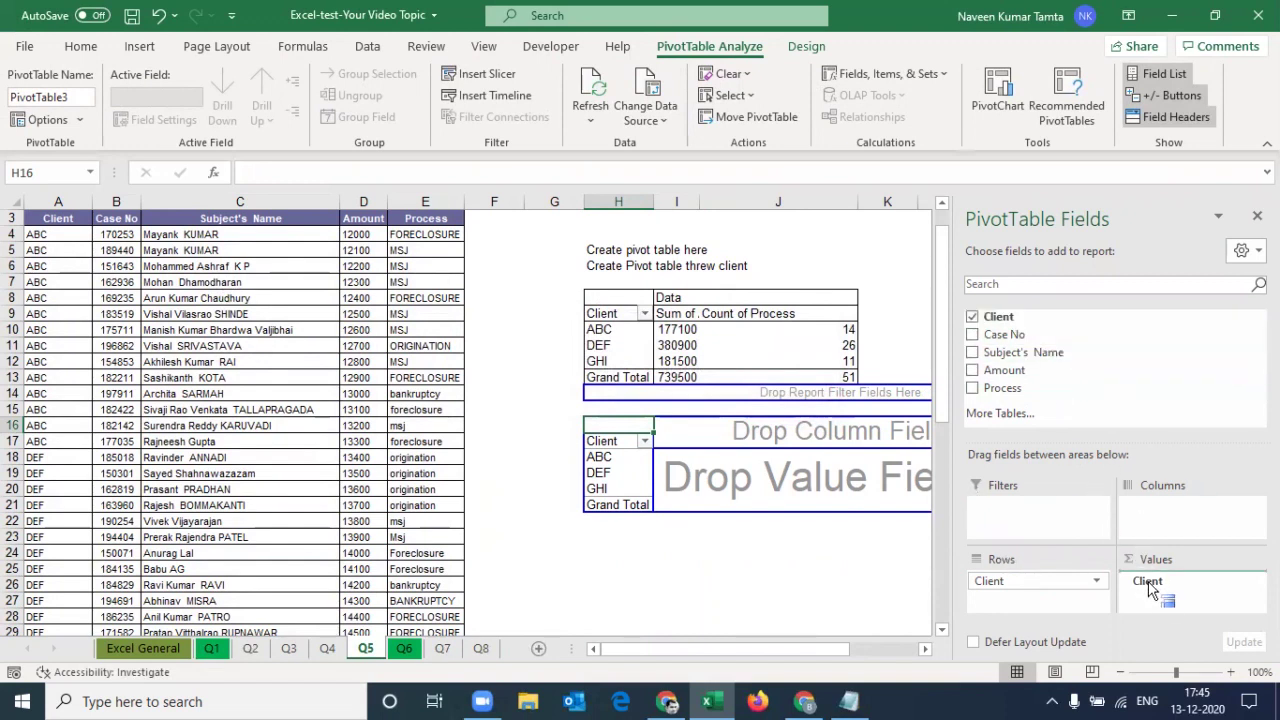
# Add Client to the second pivot table's Values as a count of clients.
pyautogui.moveTo(1015, 318); pyautogui.dragTo(1145, 588)
pyautogui.click(612, 447)
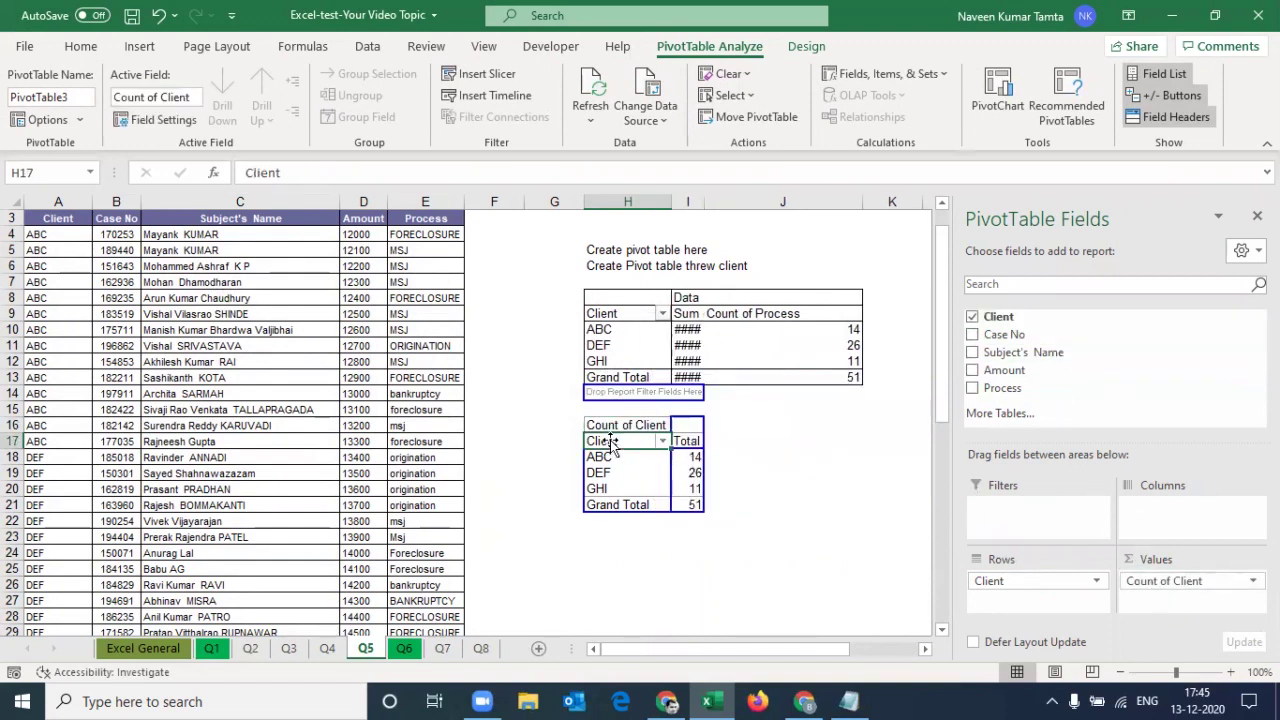
pyautogui.press('Up')
pyautogui.hotkey('shift', 'Right')
pyautogui.hotkey('shift', 'Down')
pyautogui.hotkey('shift', 'Down')
pyautogui.hotkey('shift', 'Down')
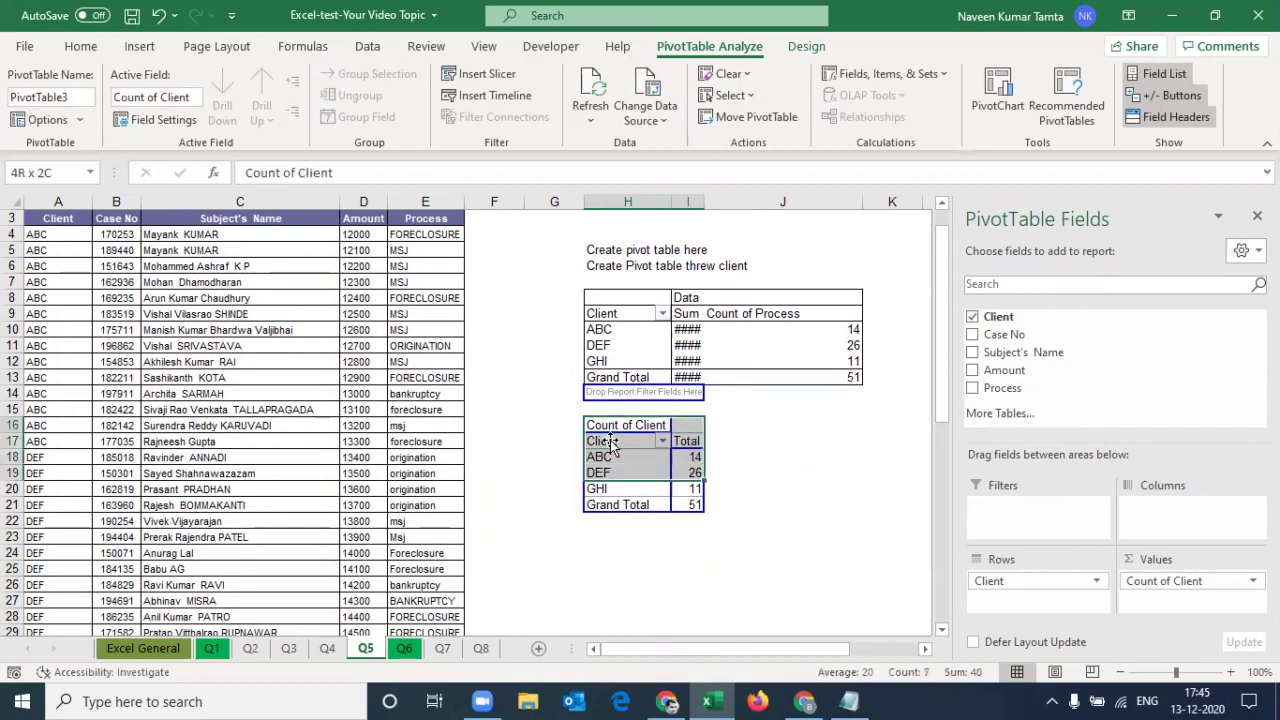
pyautogui.hotkey('shift', 'Down')
pyautogui.hotkey('shift', 'Down')
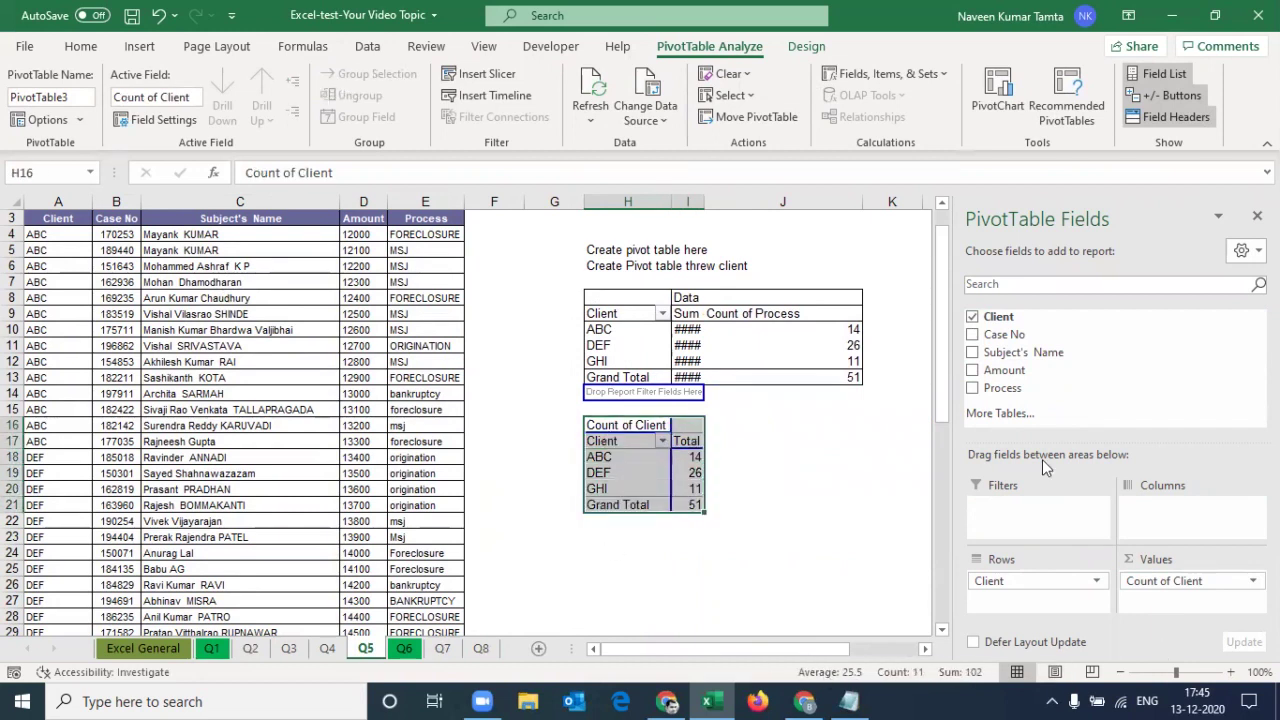
# Place Process in the pivot columns so client counts split across the process headers.
pyautogui.moveTo(1000, 388)
pyautogui.mouseDown()
pyautogui.moveTo(1113, 507)
pyautogui.moveTo(1166, 521)
pyautogui.mouseUp()
pyautogui.click(720, 441)
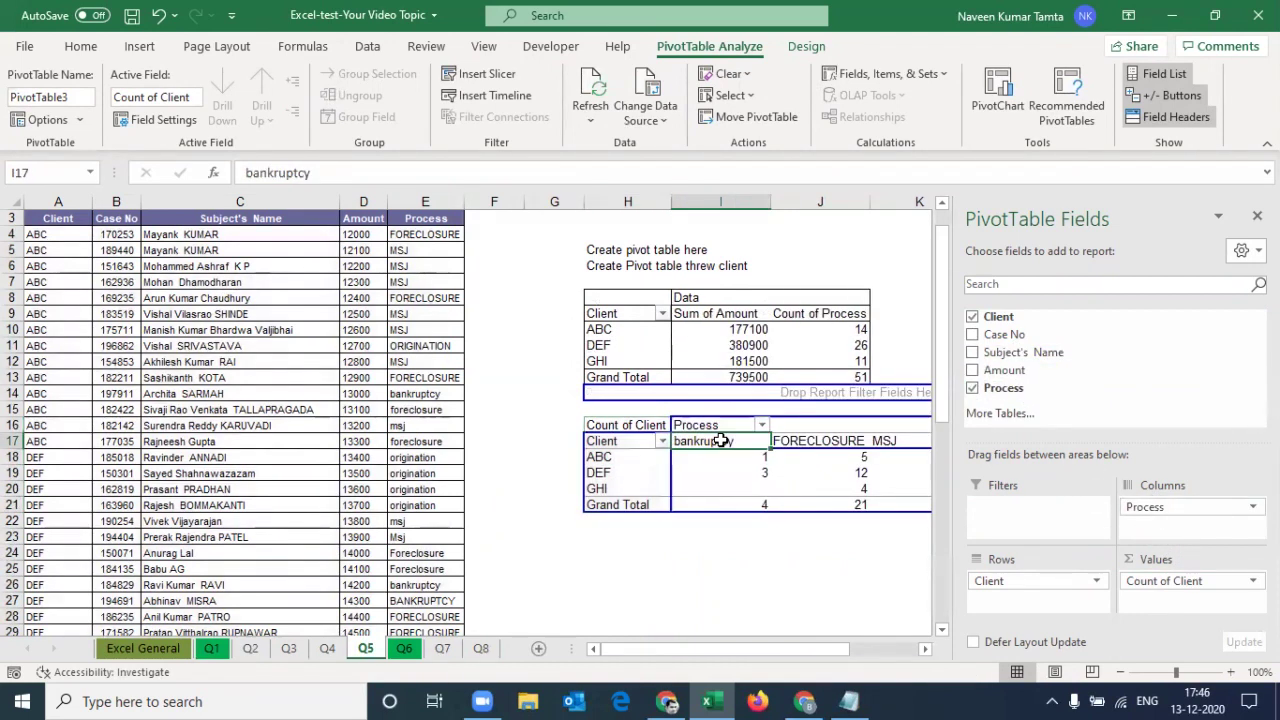
pyautogui.press('Right')
pyautogui.press('Right')
pyautogui.press('Right')
pyautogui.press('Right')
pyautogui.press('Left')
pyautogui.press('Left')
pyautogui.press('Left')
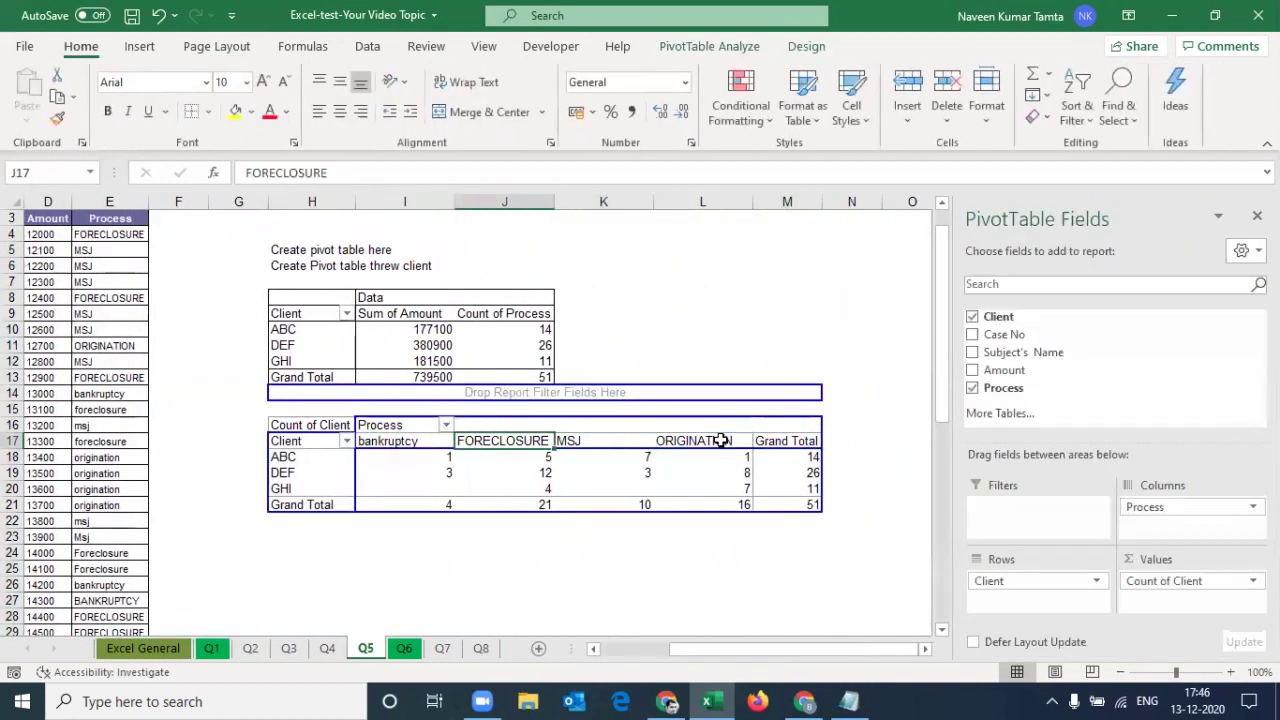
pyautogui.press('Left')
pyautogui.press('Left')
pyautogui.press('Down')
pyautogui.hotkey('shift', 'Down')
pyautogui.hotkey('shift', 'Down')
pyautogui.hotkey('shift', 'Down')
pyautogui.press('Right')
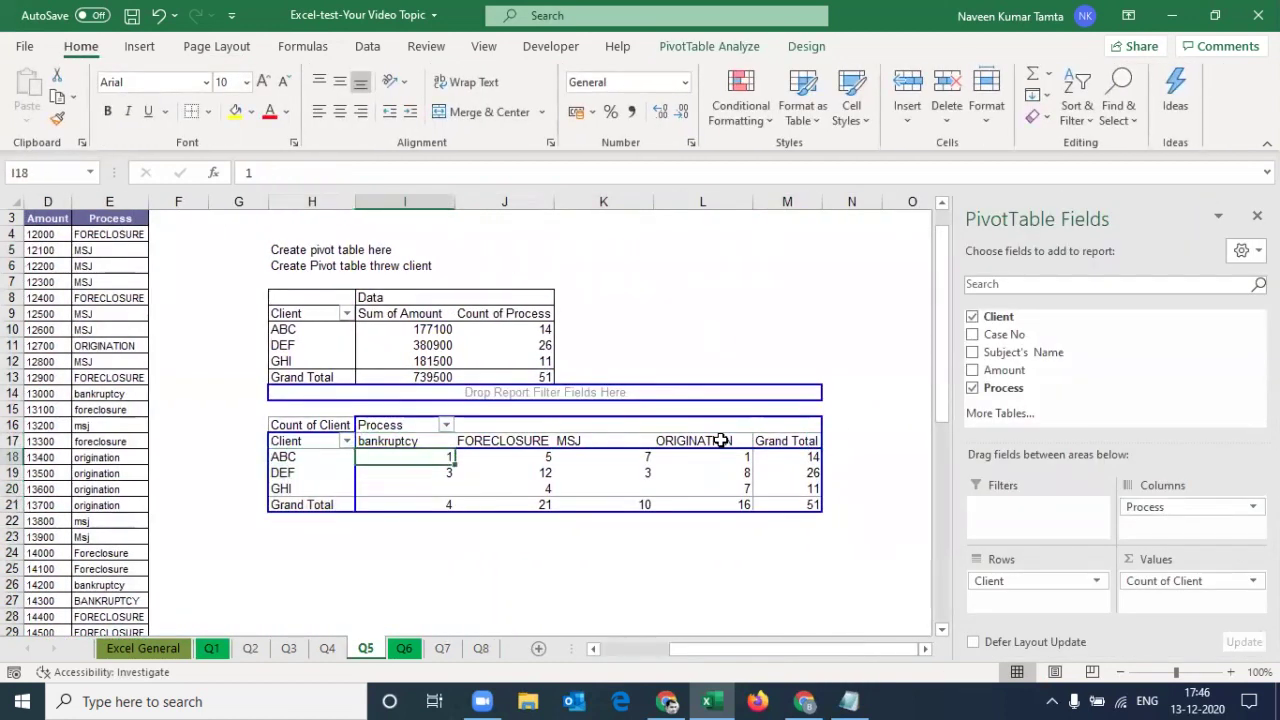
pyautogui.hotkey('shift', 'Right')
pyautogui.hotkey('shift', 'Right')
pyautogui.hotkey('shift', 'Right')
pyautogui.hotkey('shift', 'Right')
pyautogui.press('Left')
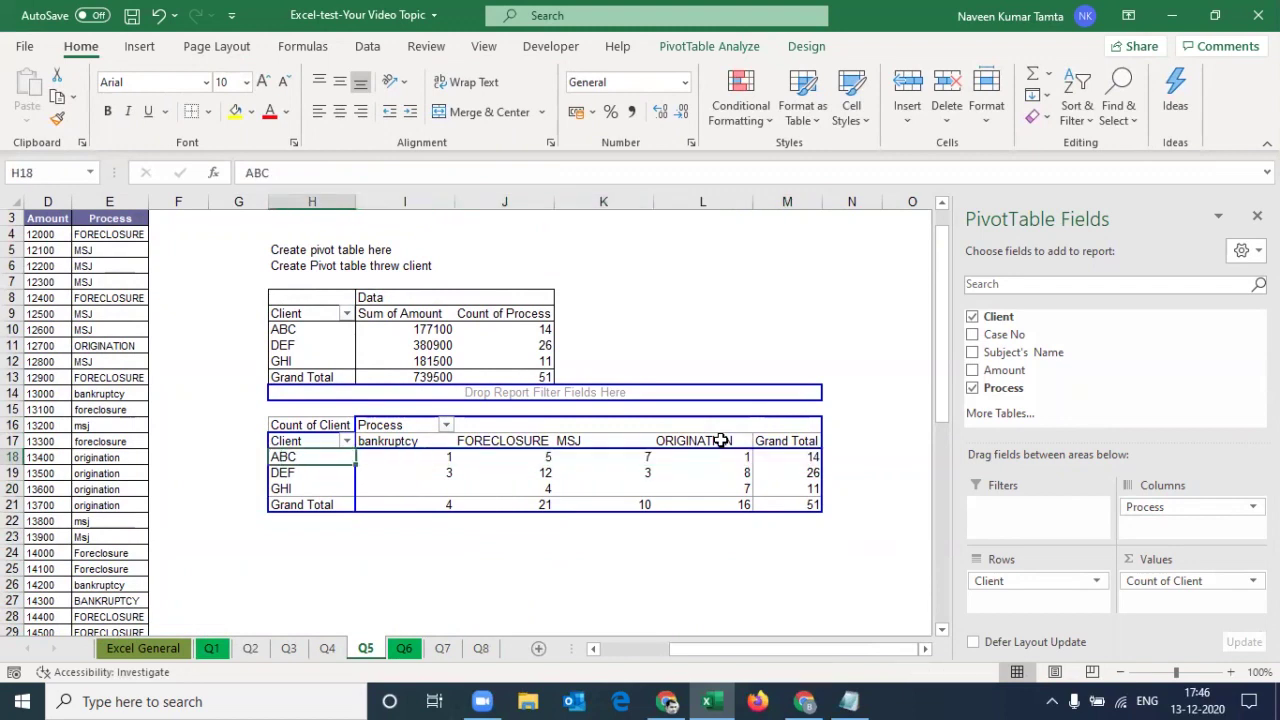
pyautogui.press('Up')
pyautogui.press('Right')
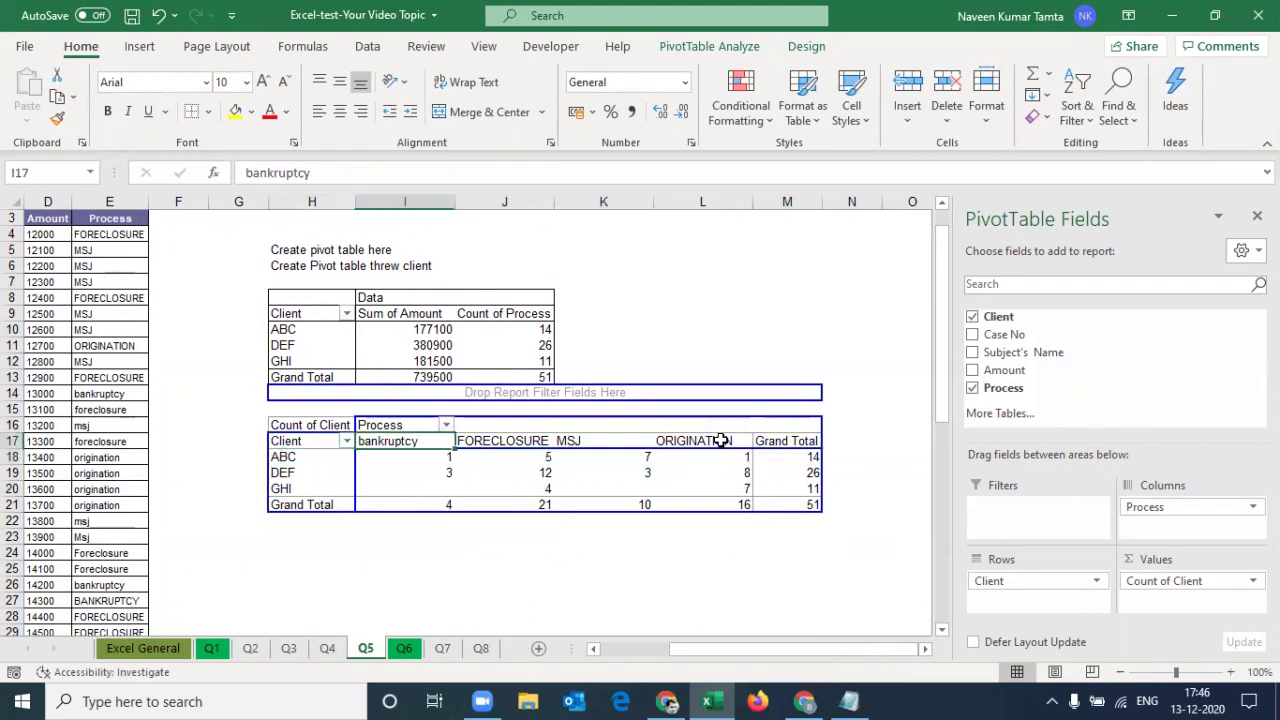
pyautogui.press('Right')
pyautogui.press('Right')
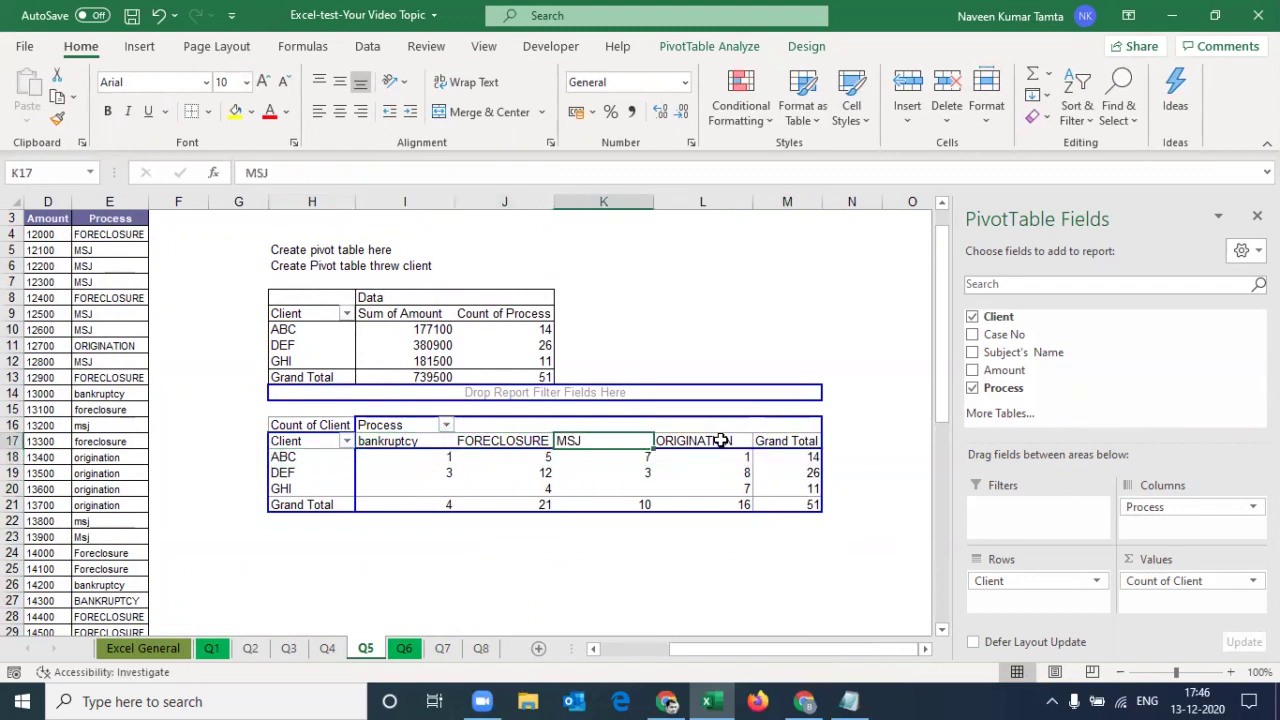
# Centre the pivot's process headers and counts both horizontally and vertically.
pyautogui.press('Left')
pyautogui.press('Left')
pyautogui.hotkey('shift', 'Right')
pyautogui.hotkey('shift', 'Right')
pyautogui.hotkey('shift', 'Right')
pyautogui.hotkey('shift', 'Down')
pyautogui.hotkey('shift', 'Down')
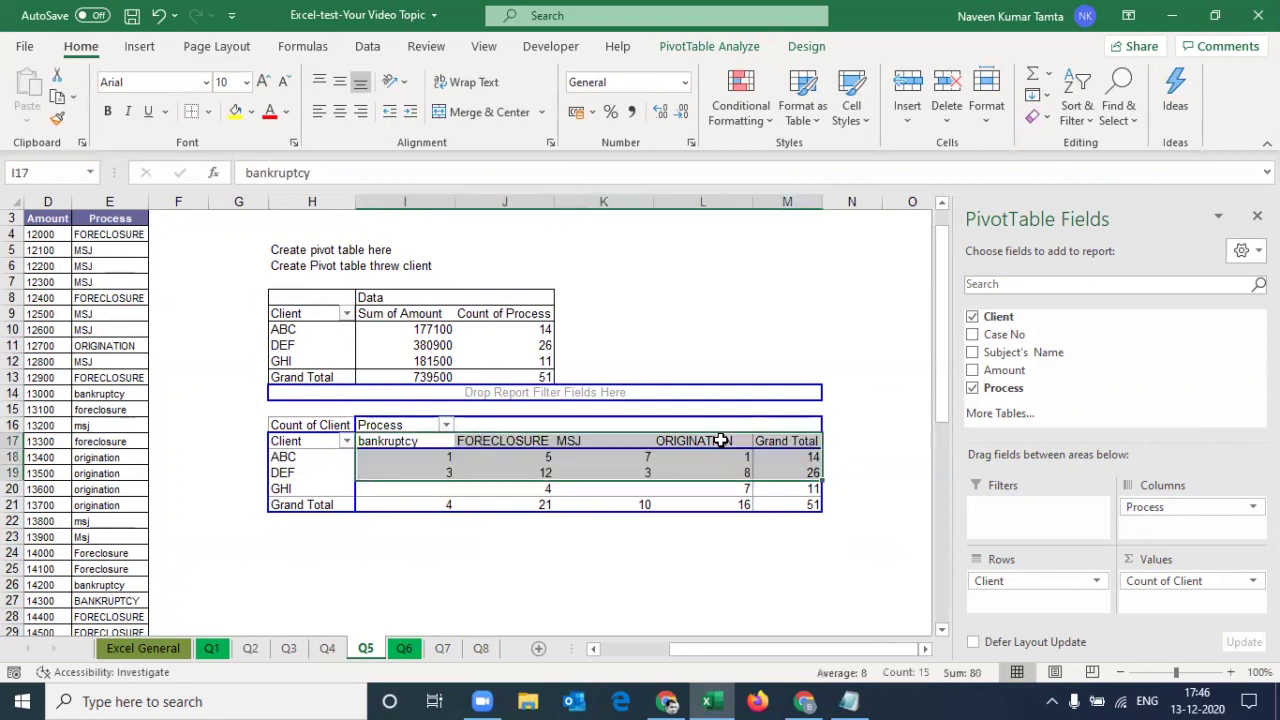
pyautogui.hotkey('shift', 'Down')
pyautogui.hotkey('shift', 'Down')
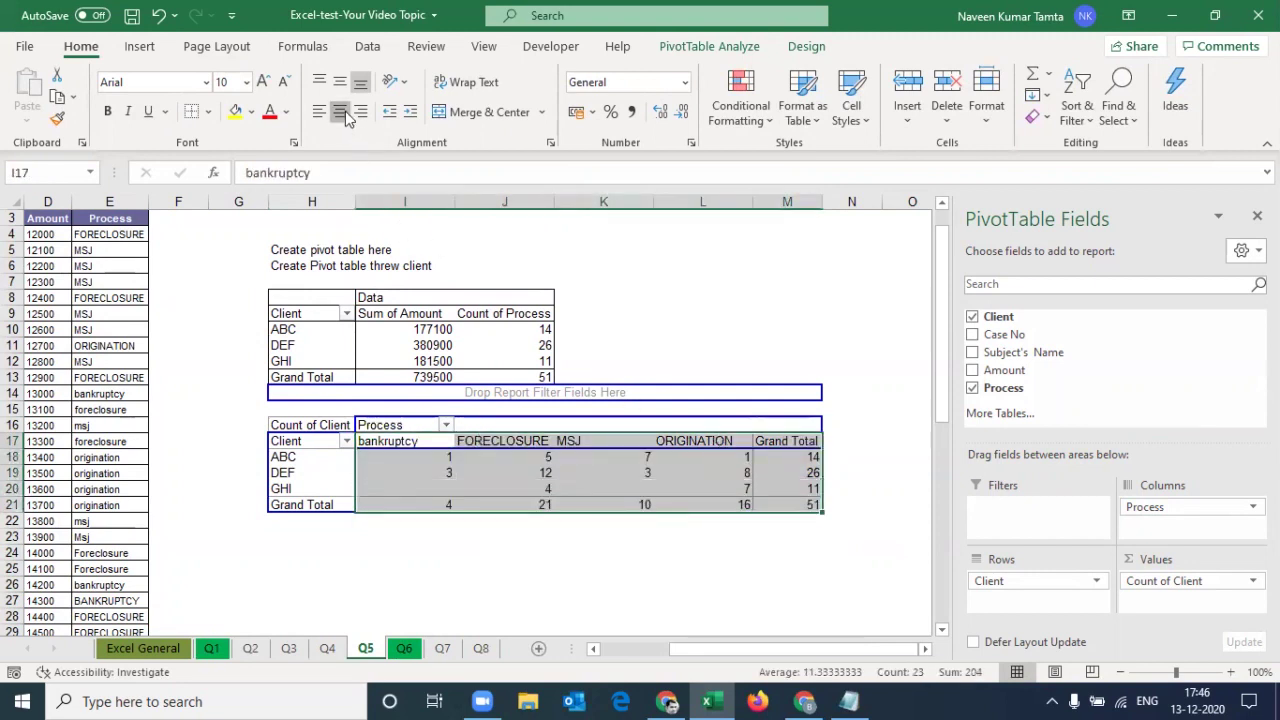
pyautogui.click(340, 111)
pyautogui.click(338, 83)
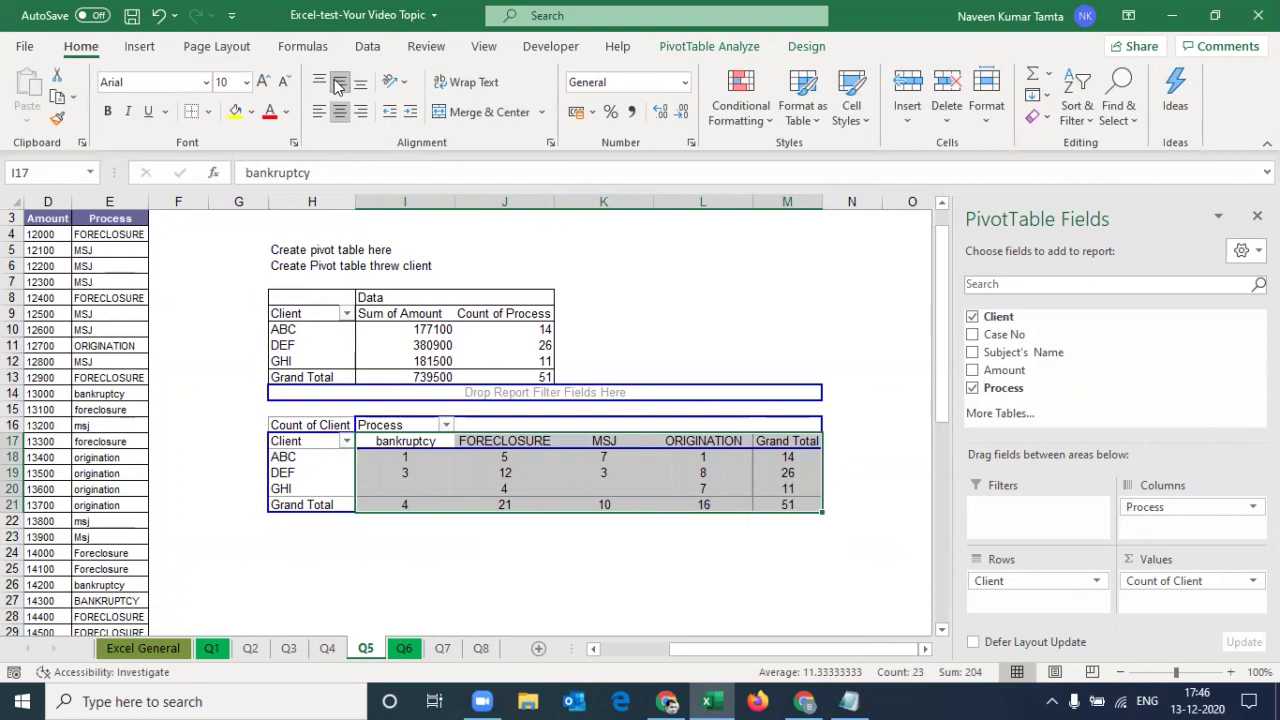
# Check ABC's counts across the processes, totalling 14.
pyautogui.click(274, 456)
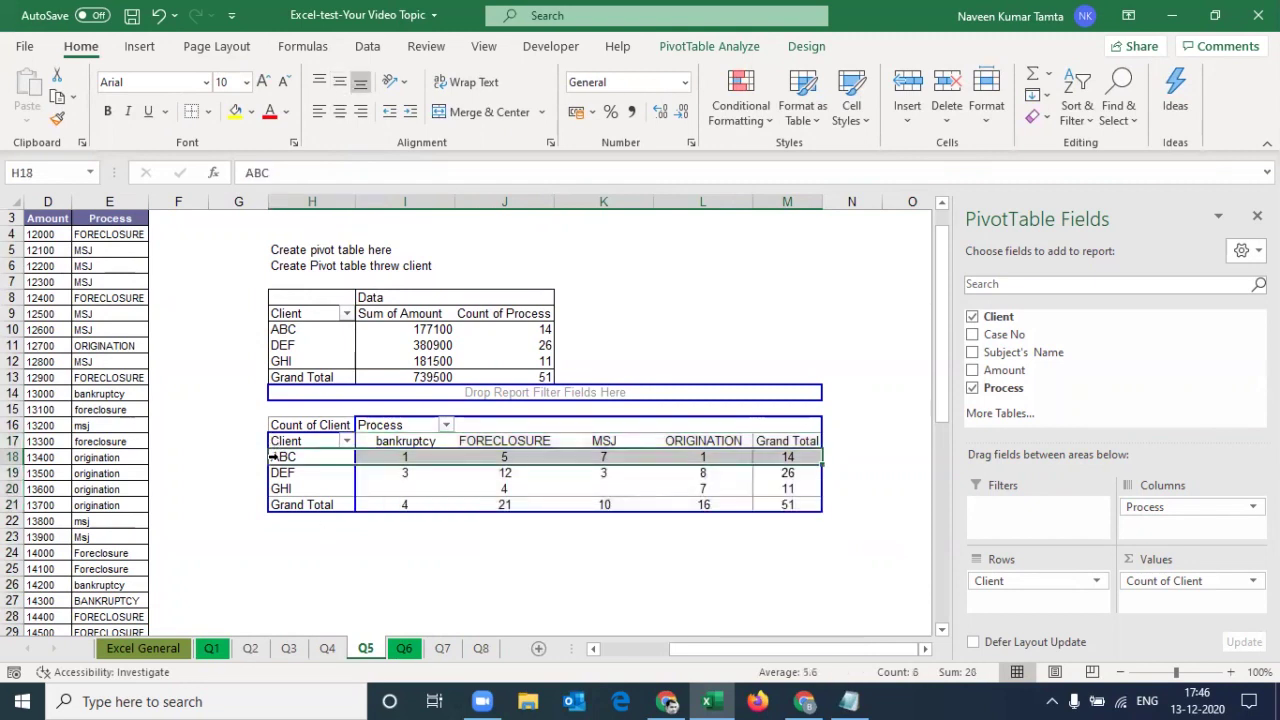
pyautogui.press('Right')
pyautogui.press('Right')
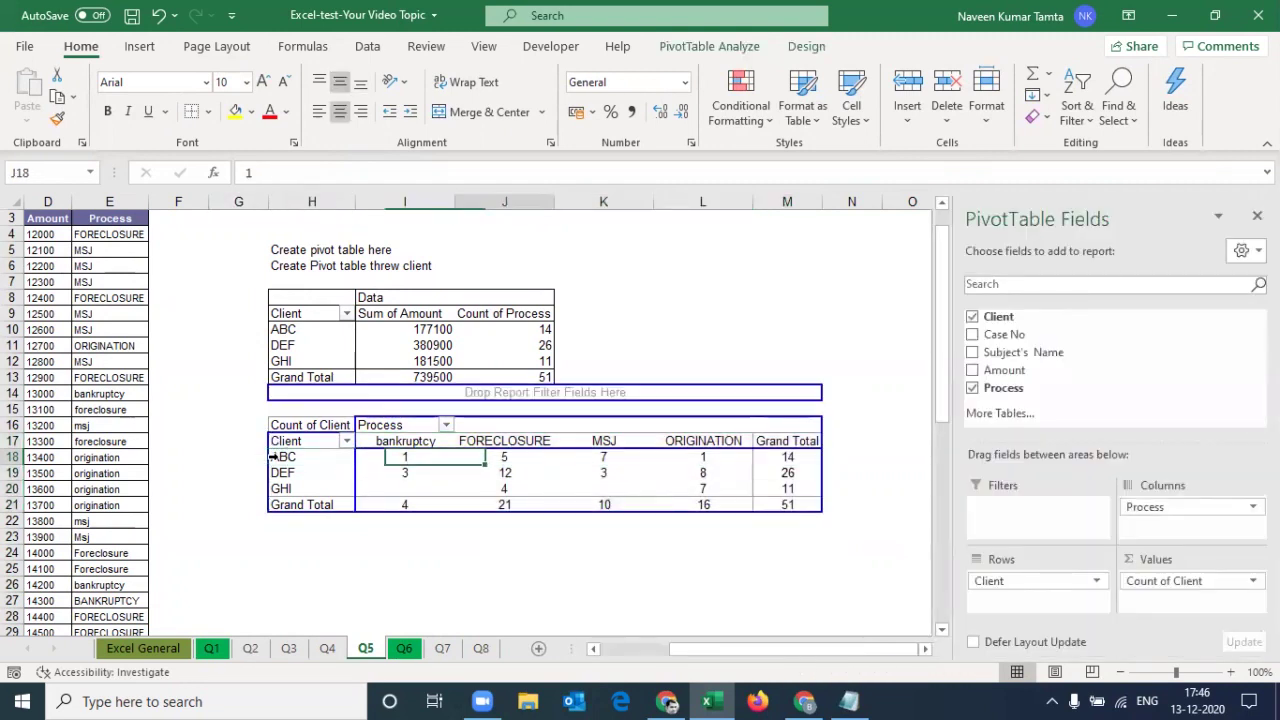
pyautogui.press('Right')
pyautogui.press('Right')
pyautogui.press('Right')
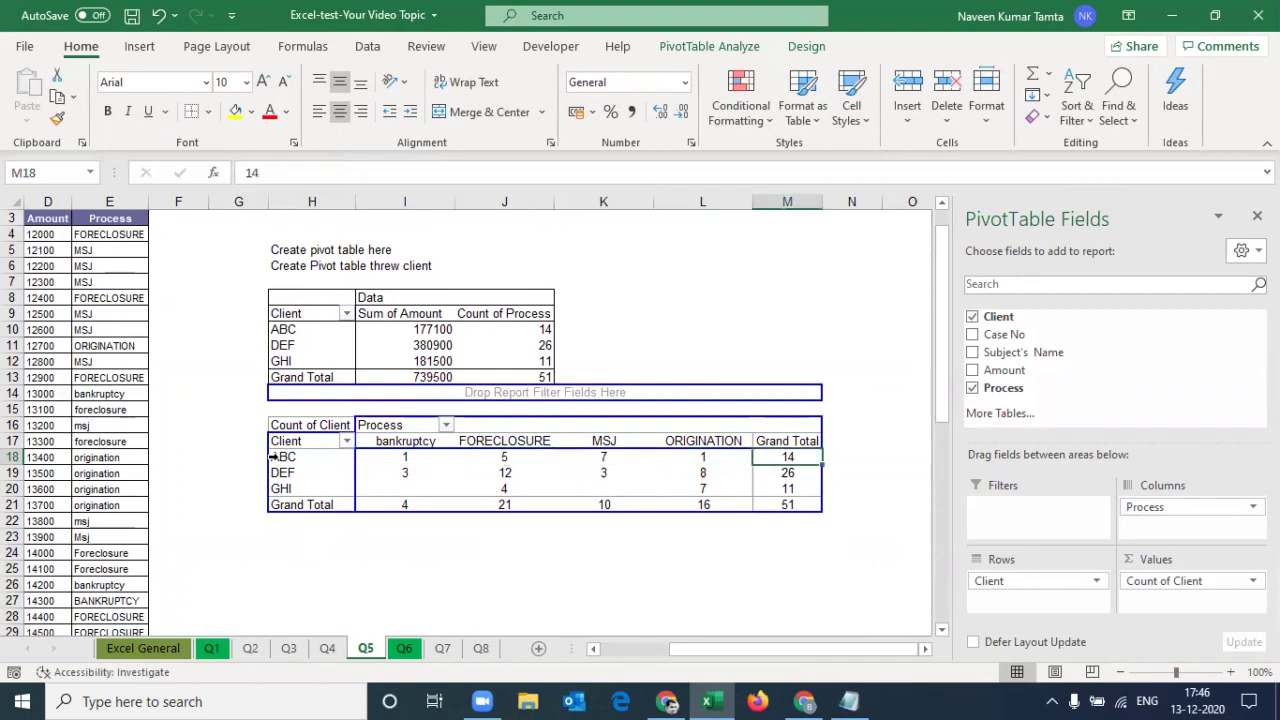
pyautogui.hotkey('ctrl', 'Left')
pyautogui.press('Down')
pyautogui.press('Right')
pyautogui.press('Right')
pyautogui.press('Right')
pyautogui.press('Right')
pyautogui.press('Right')
# Review the DEF, GHI and grand total rows, reaching a grand total of 51.
pyautogui.press('Left')
pyautogui.press('Left')
pyautogui.press('Left')
pyautogui.press('Left')
pyautogui.hotkey('shift', 'Right')
pyautogui.hotkey('shift', 'Right')
pyautogui.hotkey('shift', 'Right')
pyautogui.press('Down')
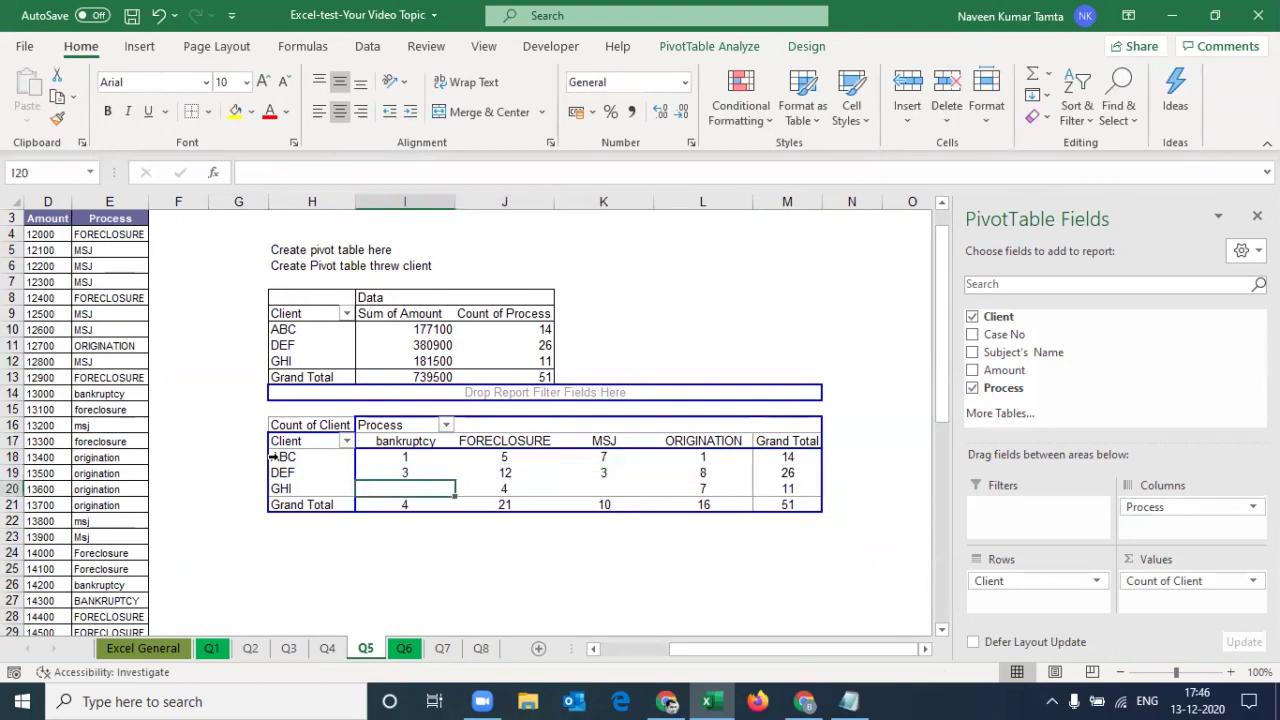
pyautogui.press('Right')
pyautogui.press('Right')
pyautogui.press('Right')
pyautogui.press('Right')
pyautogui.press('Down')
pyautogui.press('Left')
pyautogui.press('Left')
pyautogui.press('Left')
pyautogui.press('Left')
pyautogui.hotkey('shift', 'Right')
pyautogui.hotkey('shift', 'Right')
pyautogui.hotkey('shift', 'Right')
pyautogui.hotkey('shift', 'Right')
pyautogui.press('Left')
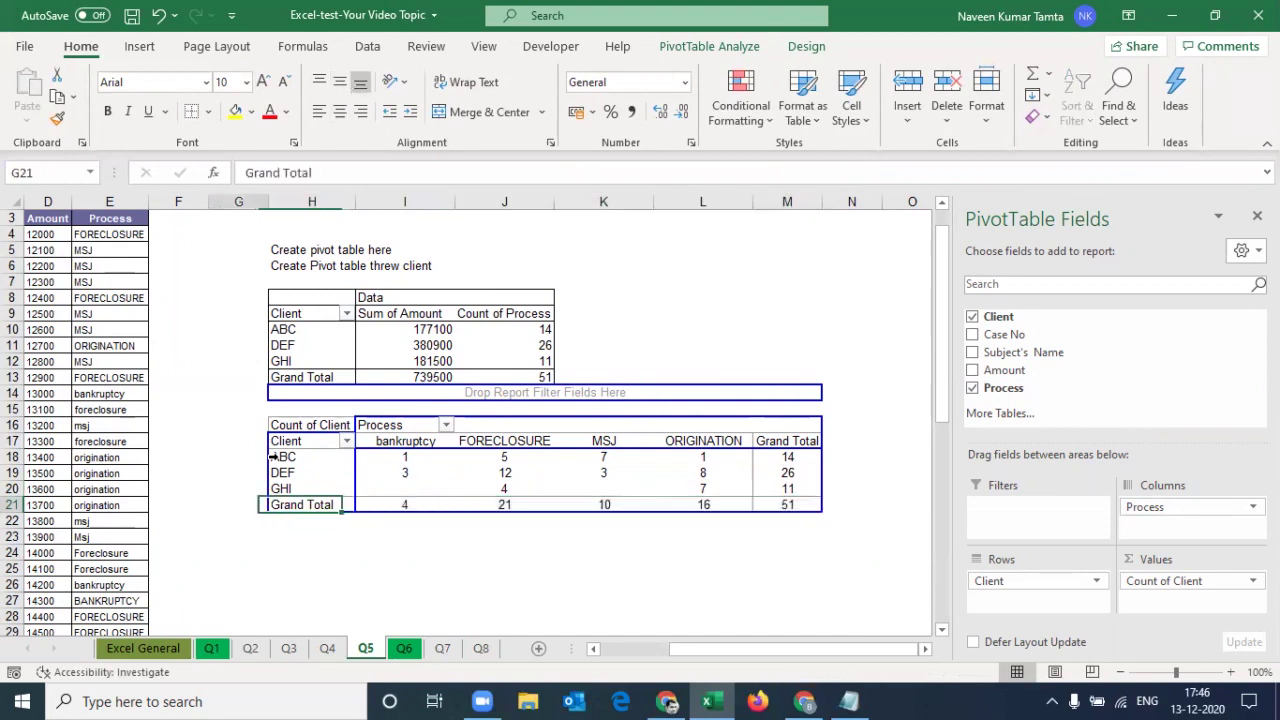
# Step back past sheet Q4 to the Excel General question list with Ctrl+Page Up.
pyautogui.hotkey('ctrl', 'pageup')
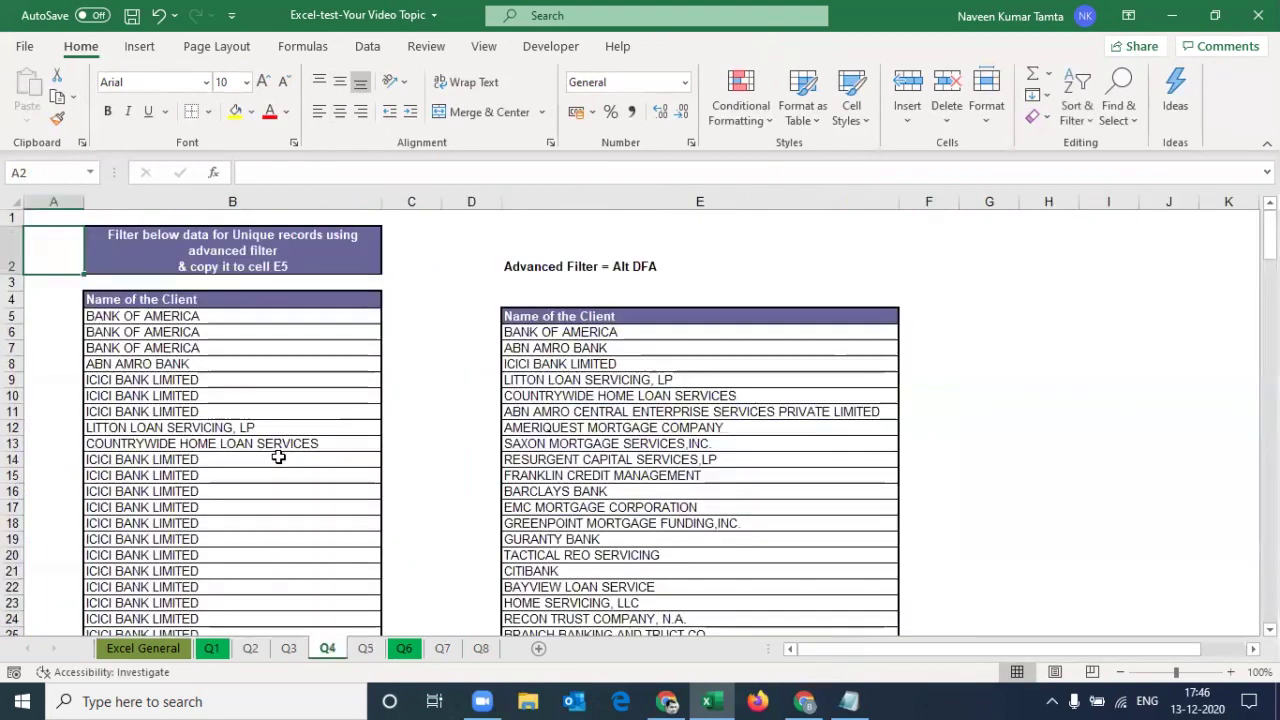
pyautogui.hotkey('ctrl', 'pageup')
pyautogui.hotkey('ctrl', 'pageup')
pyautogui.hotkey('ctrl', 'pageup')
pyautogui.press('Down')
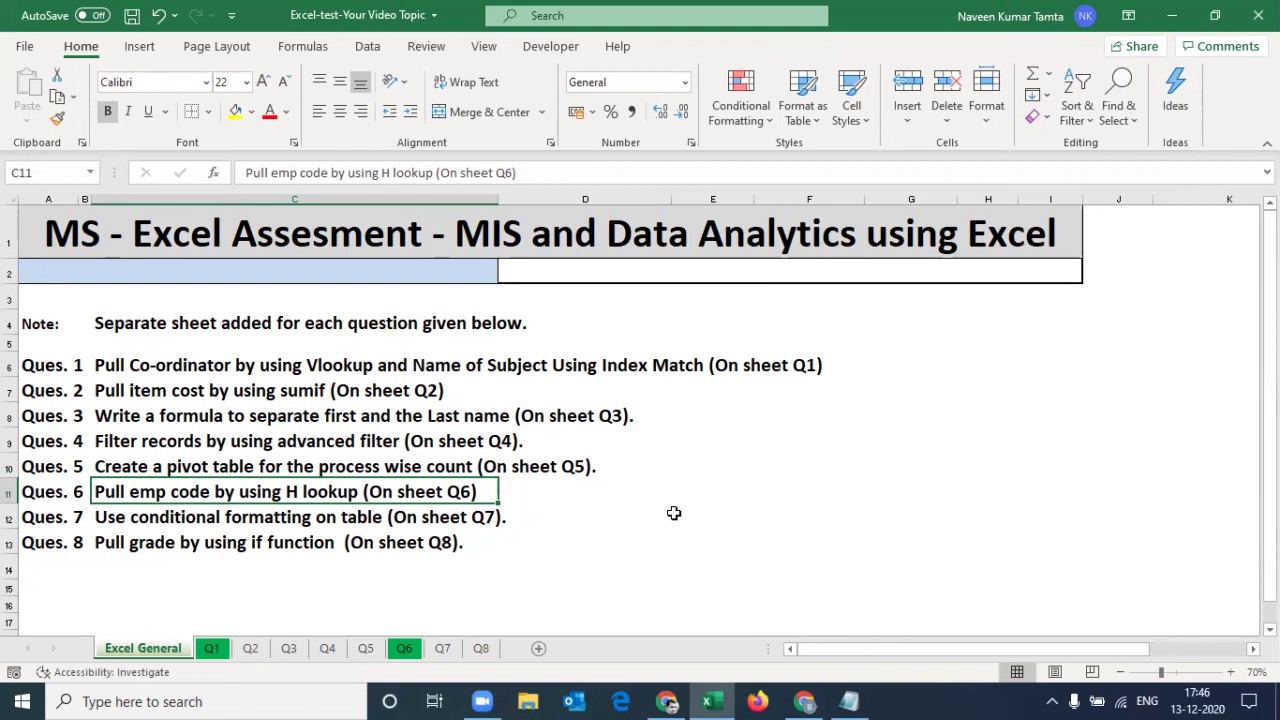
# On sheet Q6, select the Emp Code lookup table and AutoFit columns C to E.
pyautogui.hotkey('ctrl', 'pagedown')
pyautogui.hotkey('ctrl', 'pagedown')
pyautogui.hotkey('ctrl', 'pagedown')
pyautogui.hotkey('ctrl', 'pagedown')
pyautogui.hotkey('ctrl', 'pagedown')
pyautogui.hotkey('ctrl', 'pagedown')
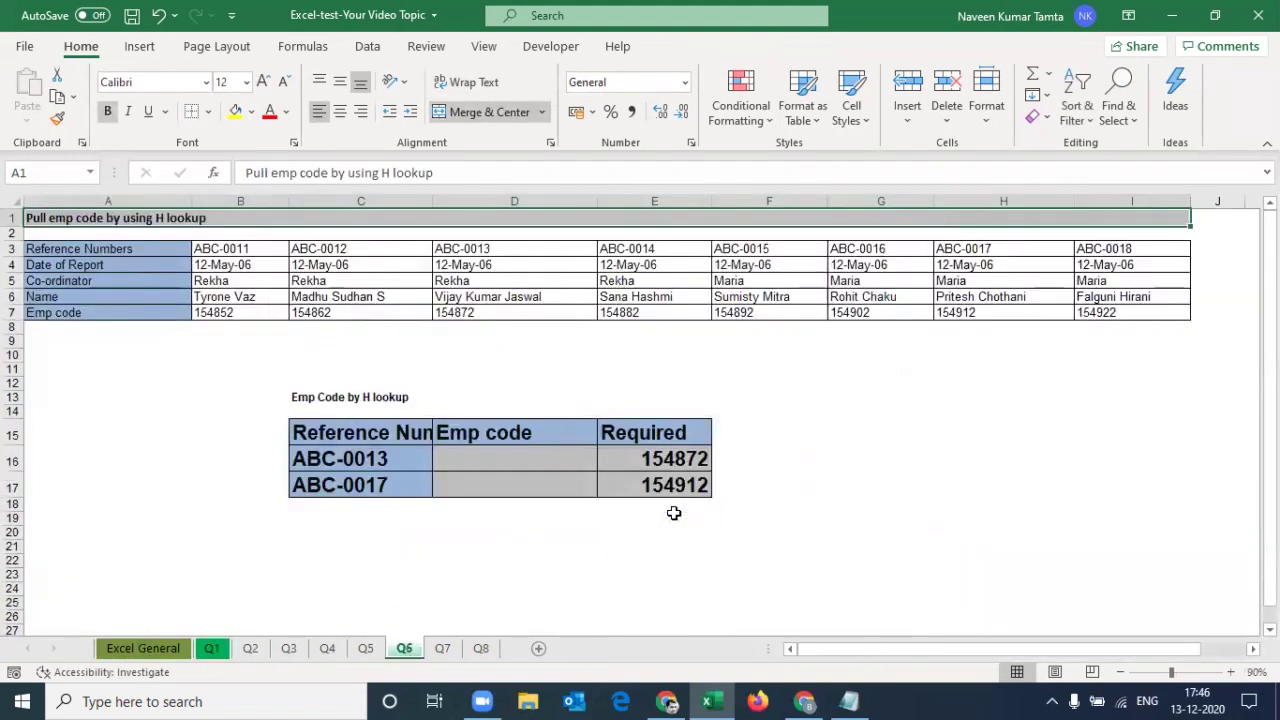
pyautogui.press('Down')
pyautogui.press('Down')
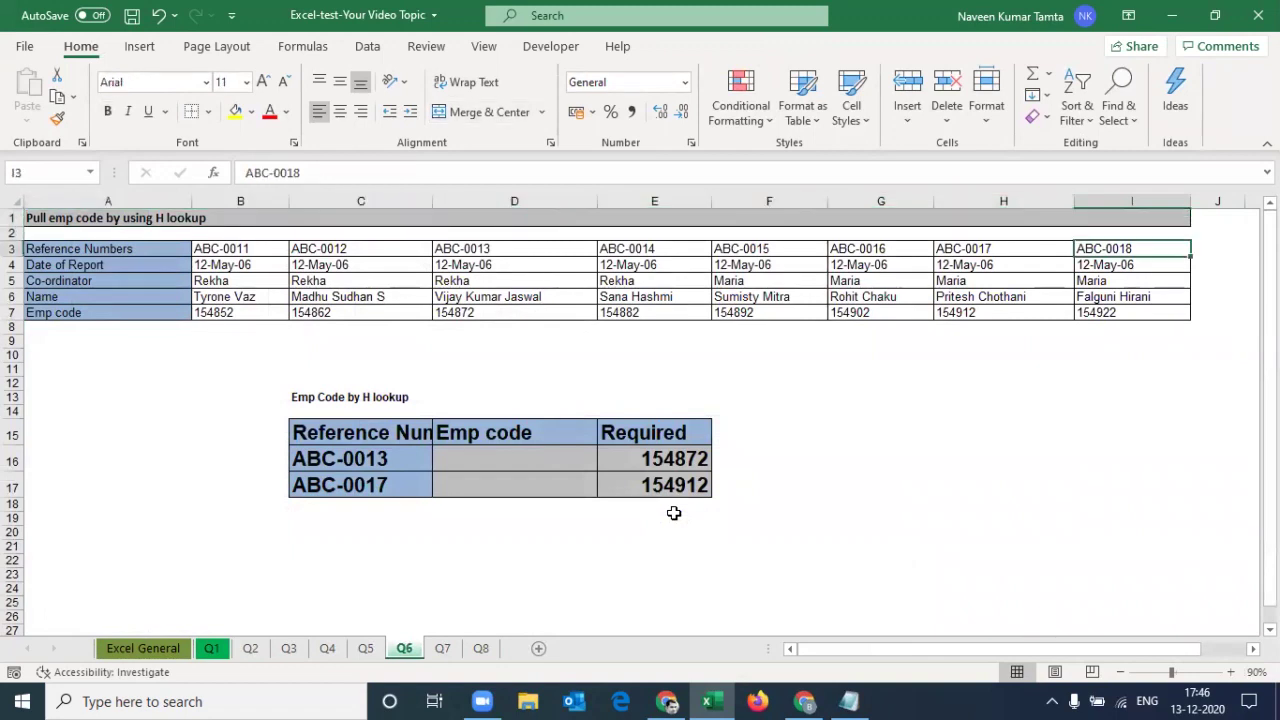
pyautogui.press('Home')
pyautogui.hotkey('shift', 'Down')
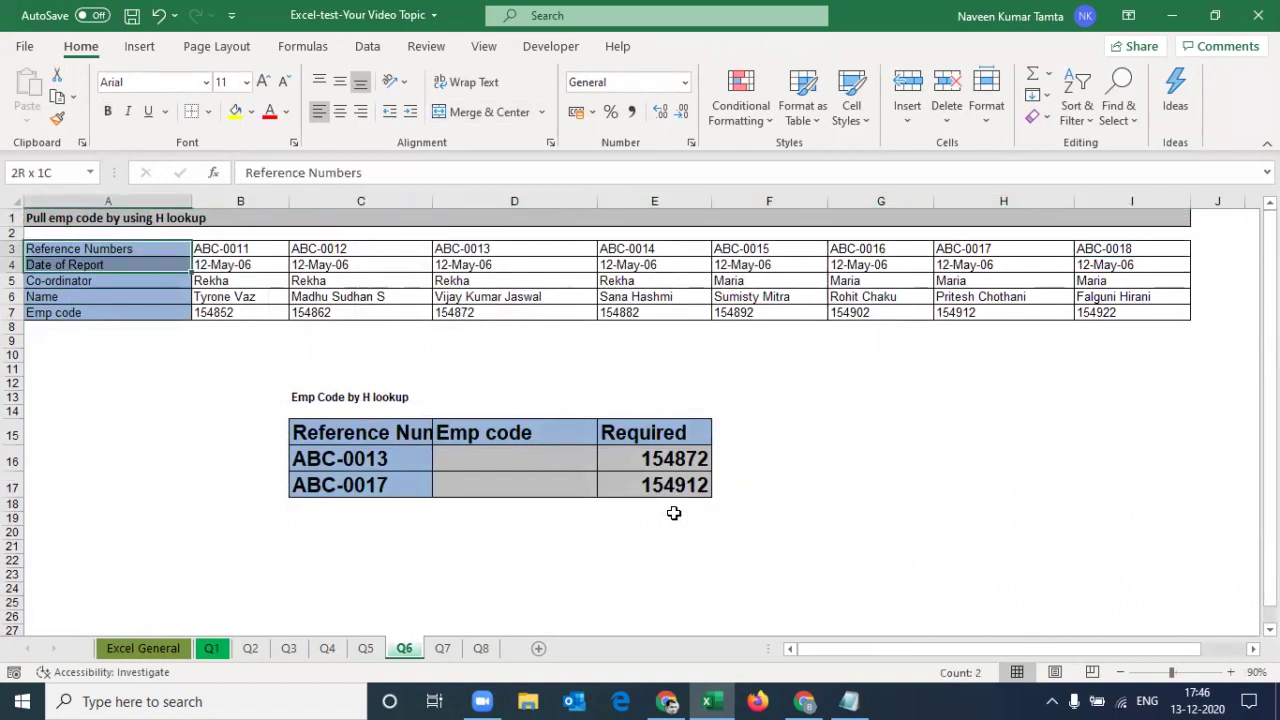
pyautogui.hotkey('shift', 'Down')
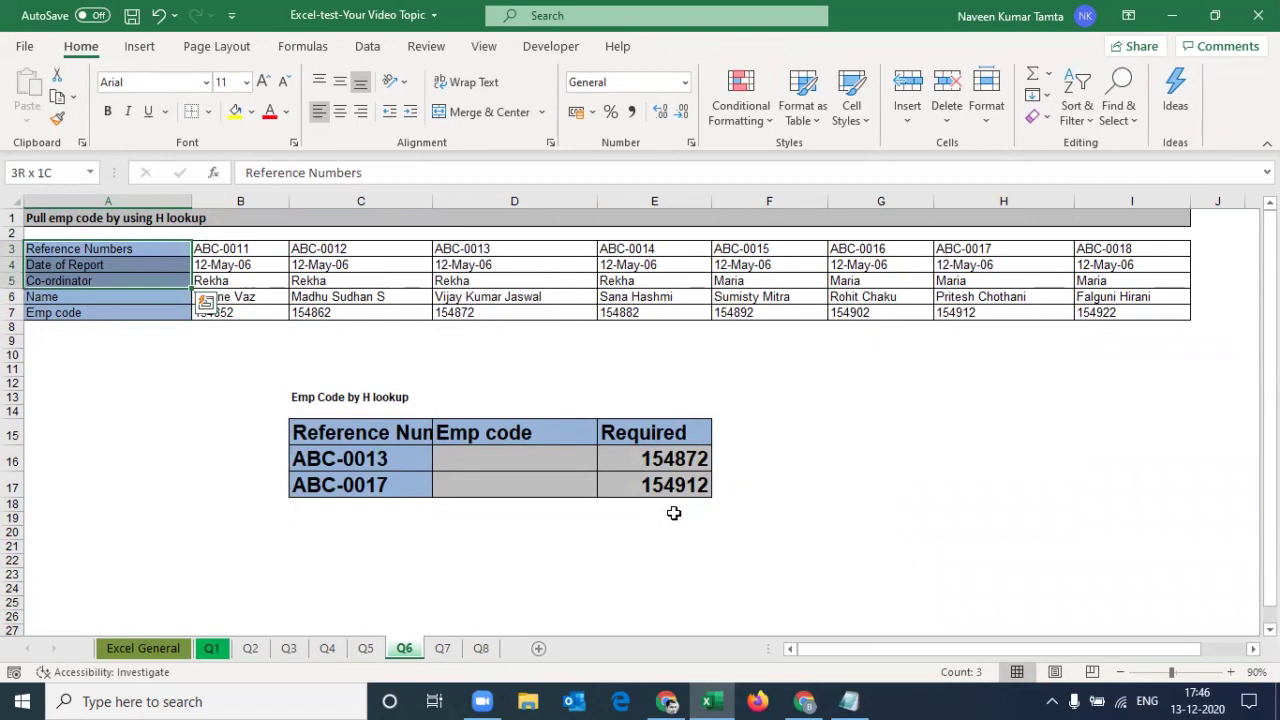
pyautogui.hotkey('shift', 'Down')
pyautogui.hotkey('shift', 'Down')
pyautogui.press('Right')
pyautogui.press('Down')
pyautogui.press('Down')
pyautogui.press('Down')
pyautogui.press('Down')
pyautogui.press('Right')
pyautogui.press('Down')
pyautogui.press('Down')
pyautogui.press('Down')
pyautogui.press('Down')
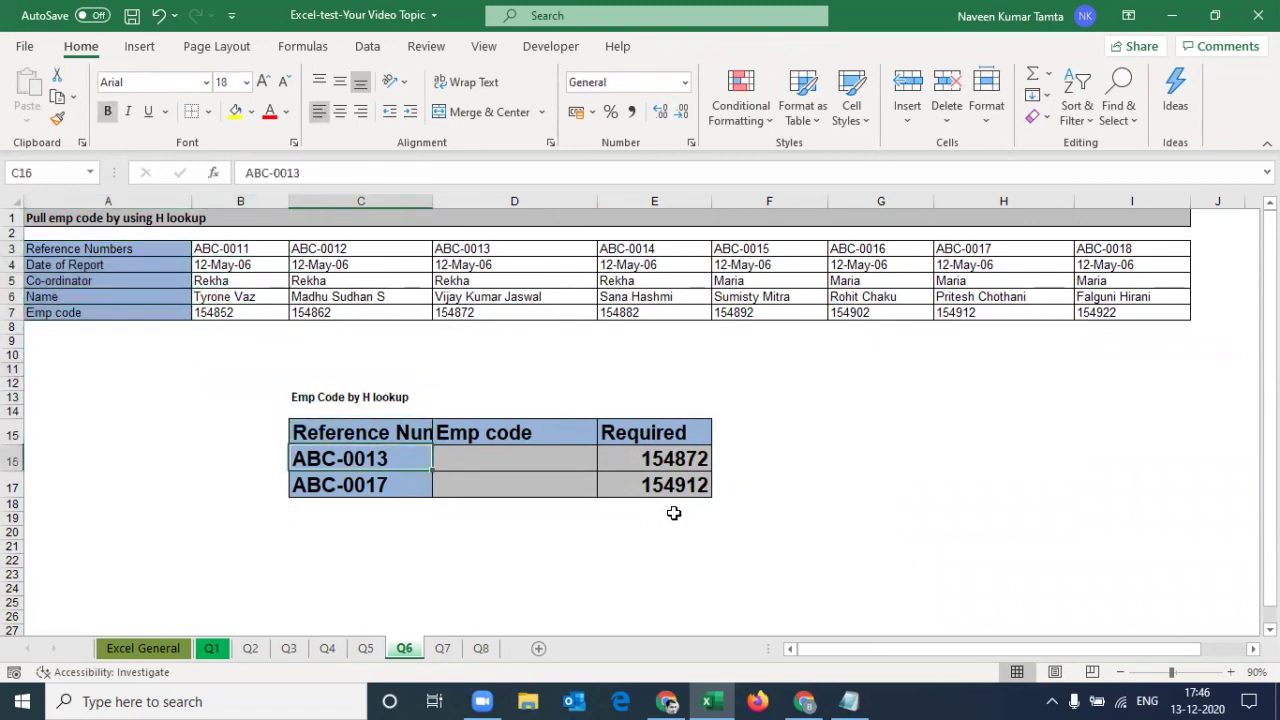
pyautogui.press('Up')
pyautogui.hotkey('shift', 'Right')
pyautogui.hotkey('shift', 'Right')
pyautogui.hotkey('shift', 'Down')
pyautogui.hotkey('shift', 'Down')
pyautogui.press('alt')
pyautogui.press('h')
pyautogui.press('o')
pyautogui.press('i')
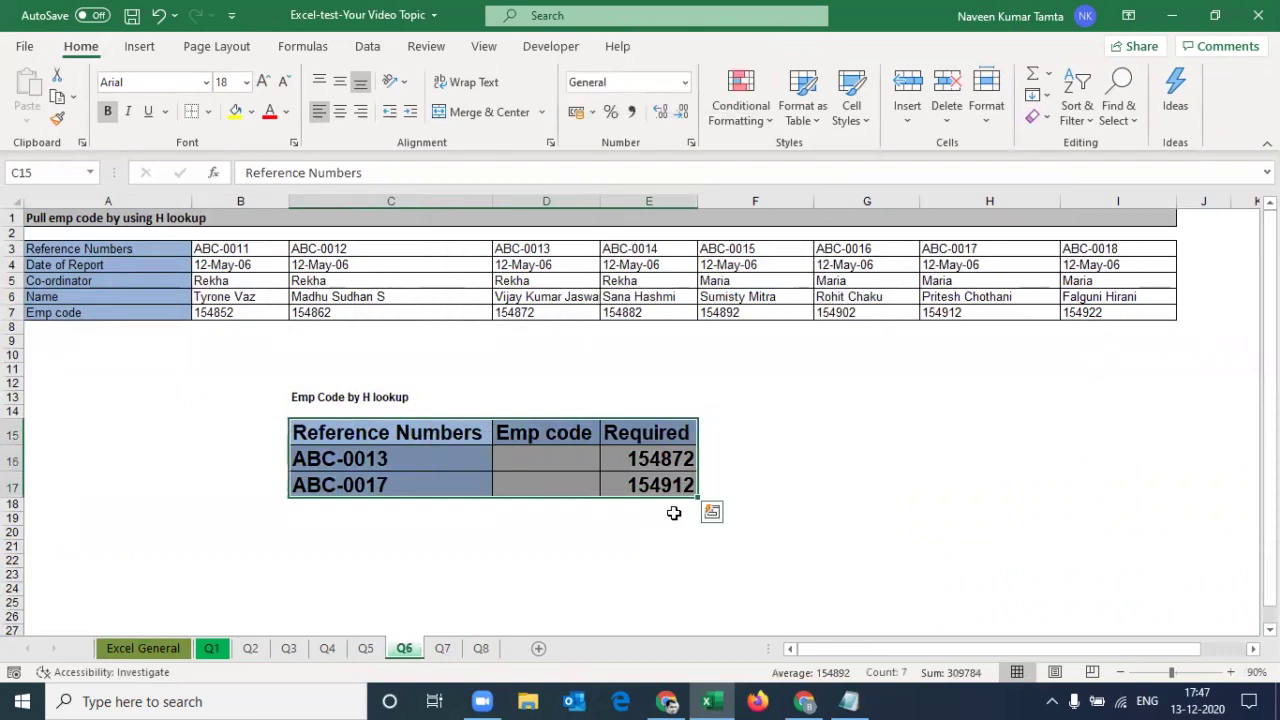
# Review the ABC-0013 and ABC-0017 references and the data table A3:I7.
pyautogui.press('Down')
pyautogui.press('Up')
pyautogui.hotkey('shift', 'Down')
pyautogui.hotkey('shift', 'Down')
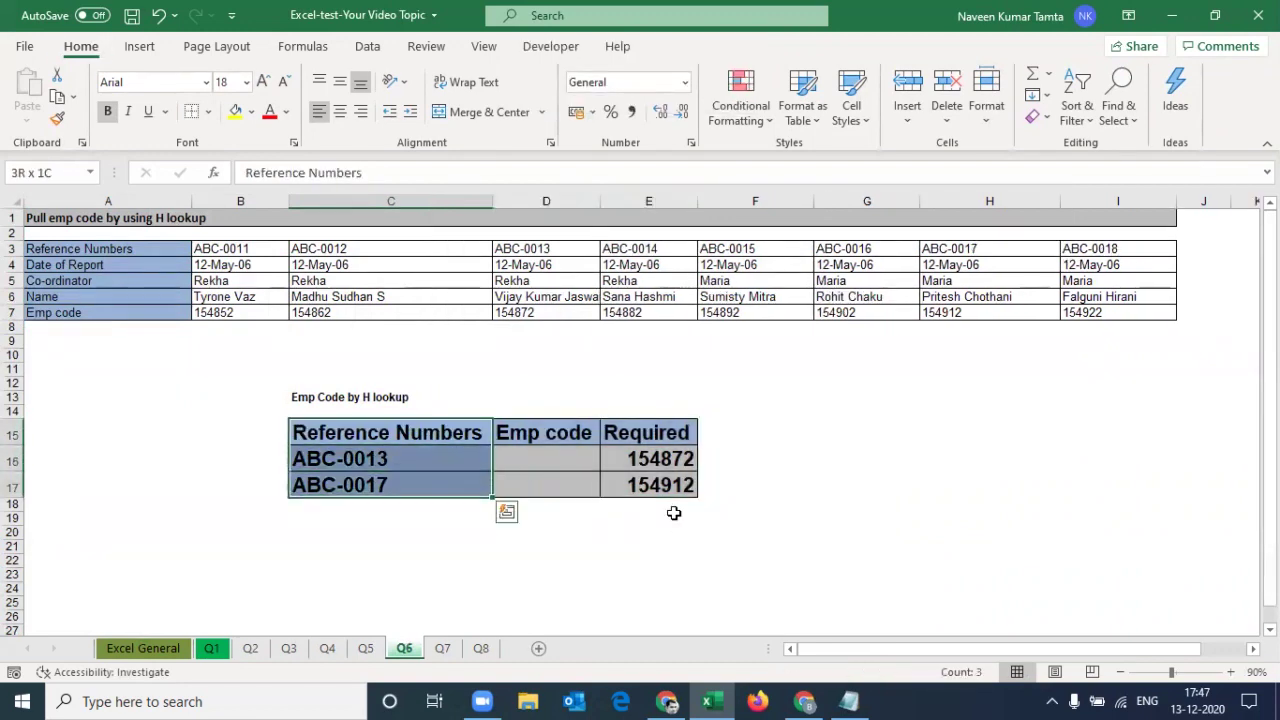
pyautogui.press('Right')
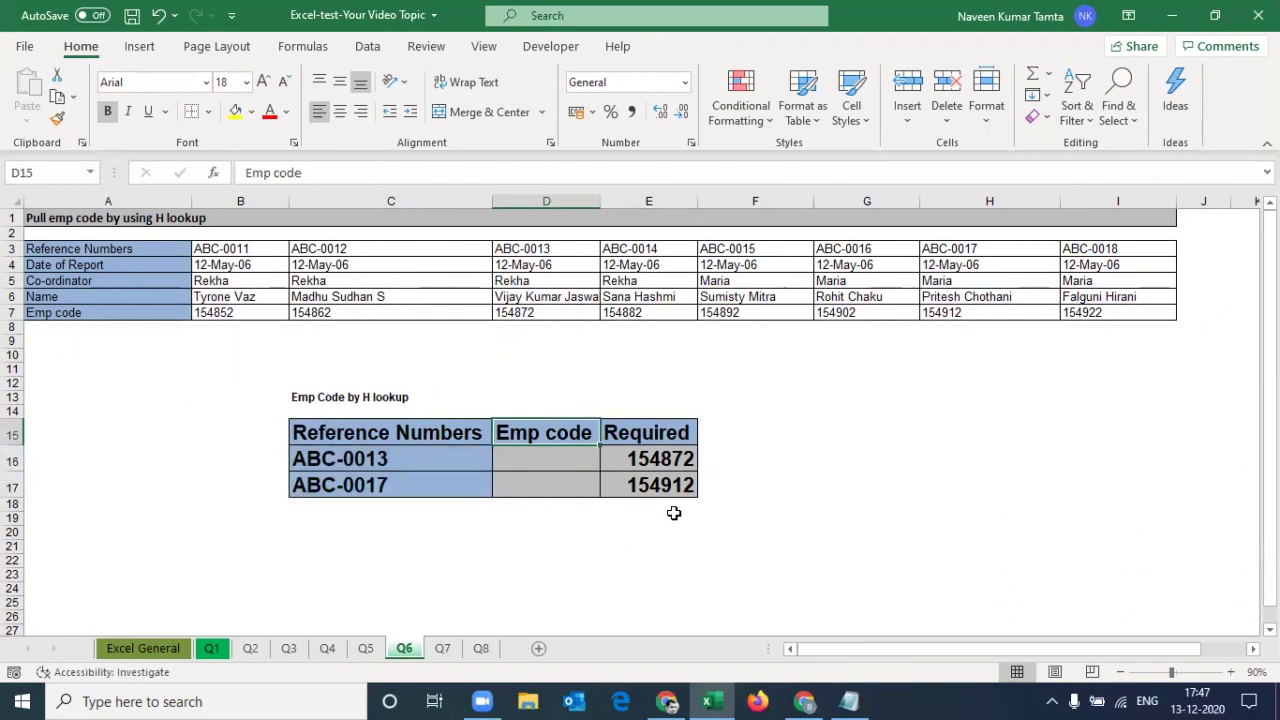
pyautogui.press('Left')
pyautogui.press('Down')
pyautogui.hotkey('shift', 'Down')
pyautogui.press('Right')
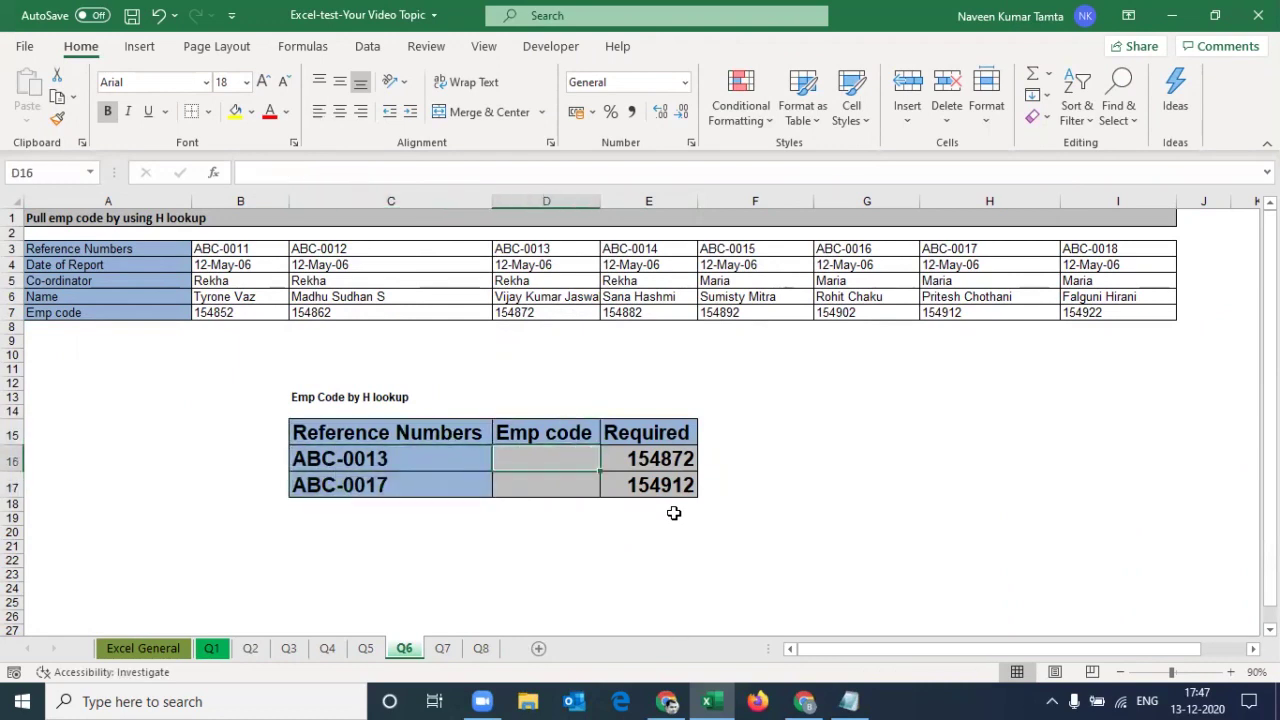
pyautogui.hotkey('ctrl', 'Up')
pyautogui.hotkey('ctrl', 'Up')
pyautogui.hotkey('ctrl', 'Left')
pyautogui.hotkey('ctrl', 'Up')
pyautogui.hotkey('ctrl', 'a')
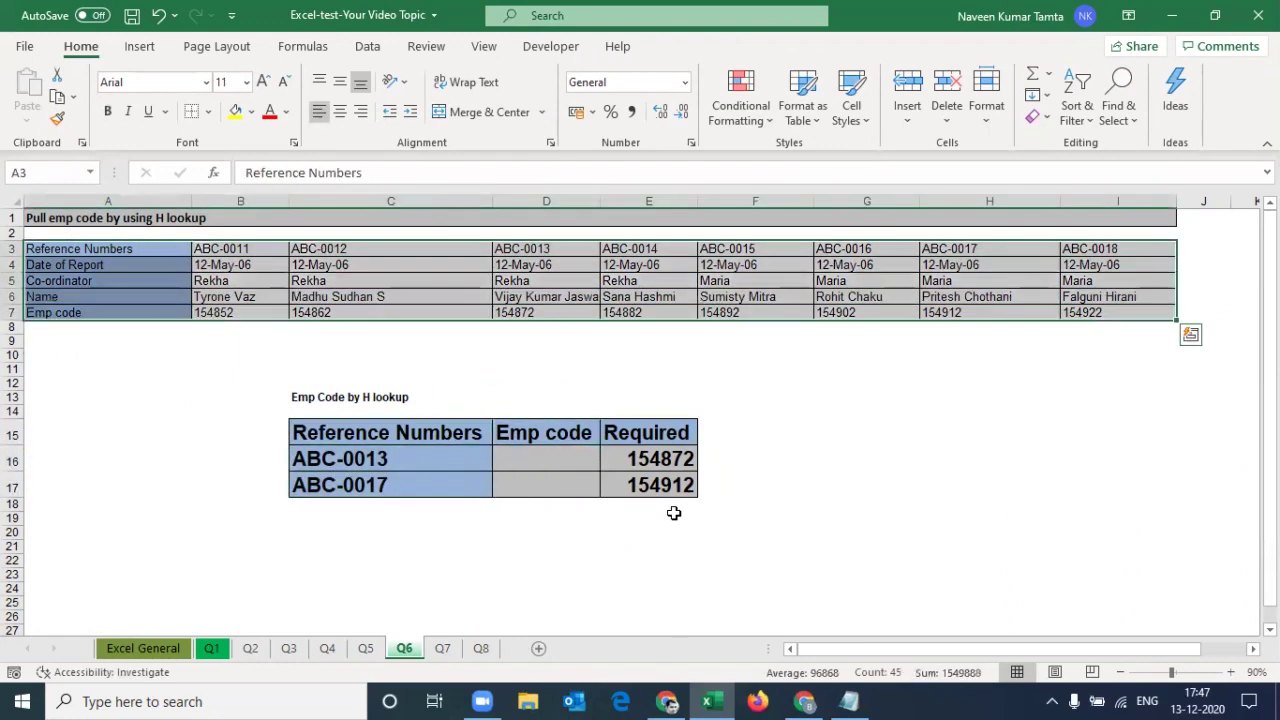
pyautogui.press('Down')
pyautogui.press('Down')
pyautogui.press('Down')
pyautogui.press('Down')
pyautogui.press('Right')
pyautogui.press('Right')
pyautogui.press('Right')
pyautogui.press('Down')
pyautogui.press('Down')
pyautogui.press('Down')
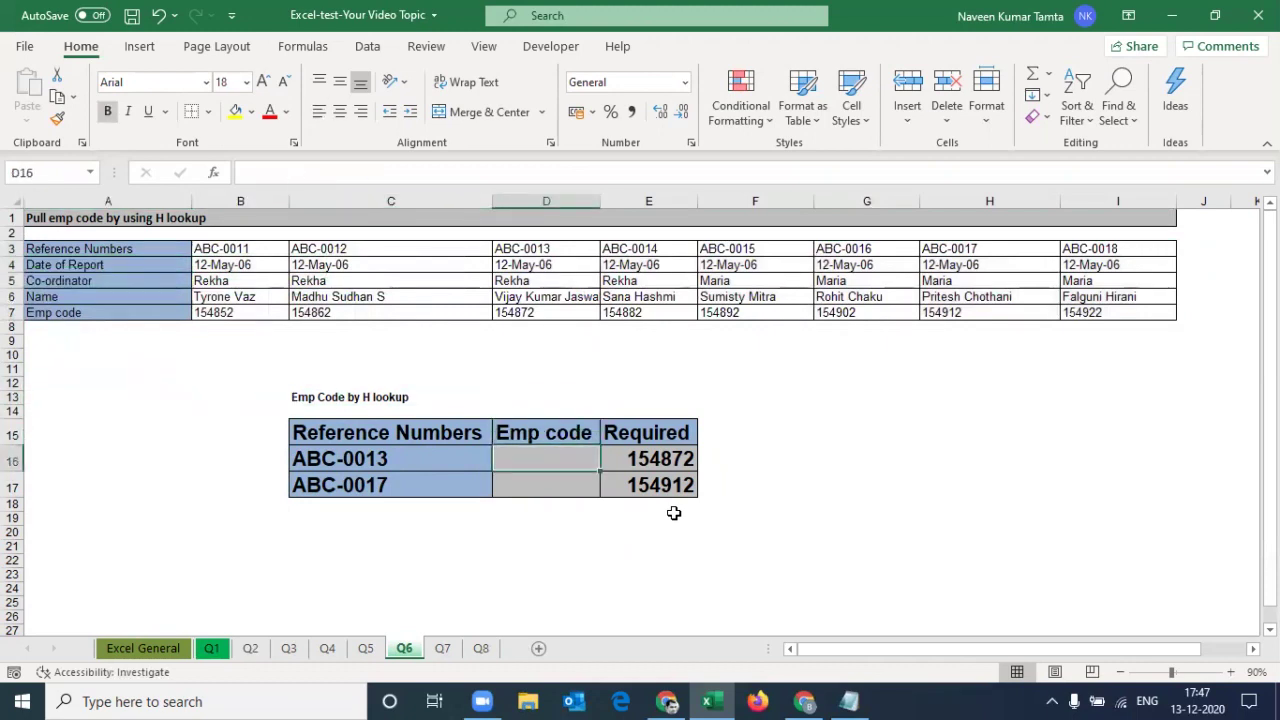
# Enter =HLOOKUP($C16,$A$3:$I$7,5,0) in cell D16.
pyautogui.write('=HLOOKUP(')
pyautogui.press('Left')
pyautogui.press('F4')
pyautogui.press('F4')
pyautogui.press('F4')
pyautogui.write(',')
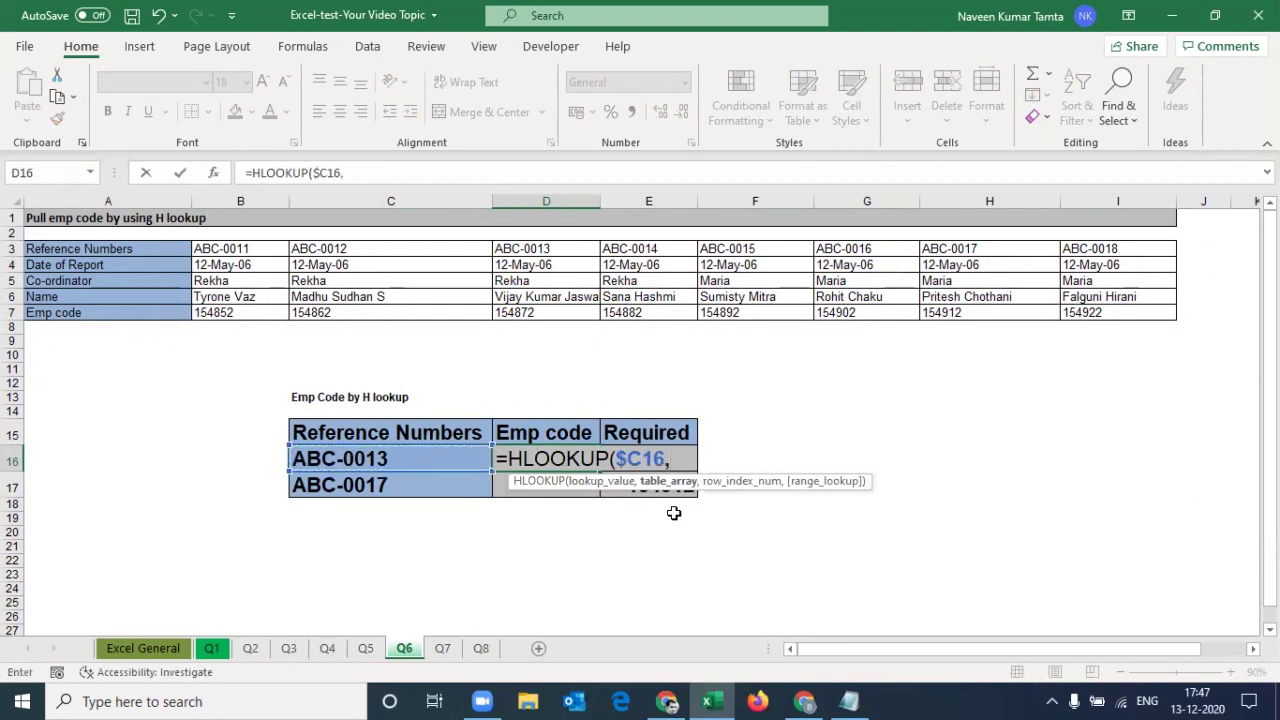
pyautogui.press('Up')
pyautogui.press('Up')
pyautogui.press('Up')
pyautogui.press('Left')
pyautogui.press('Left')
pyautogui.press('Left')
pyautogui.hotkey('ctrl', 'shift', 'Right')
pyautogui.hotkey('ctrl', 'shift', 'Down')
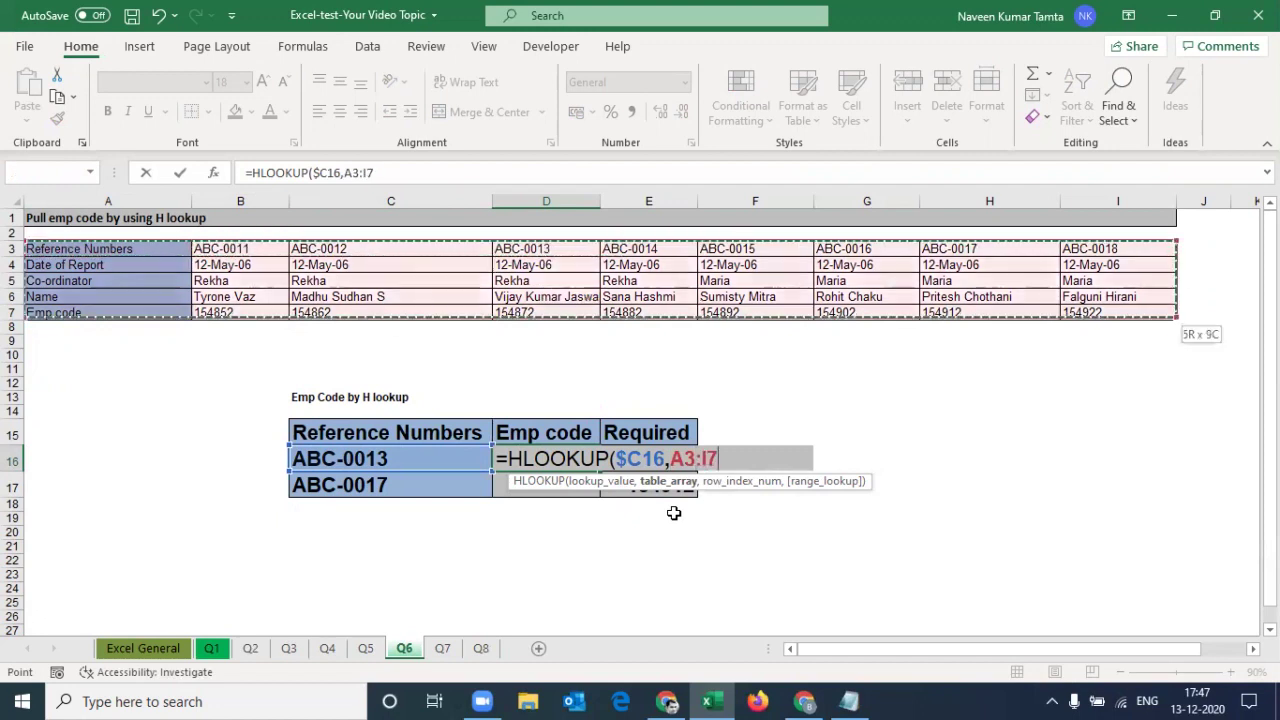
pyautogui.press('F4')
pyautogui.write('$I$7,')
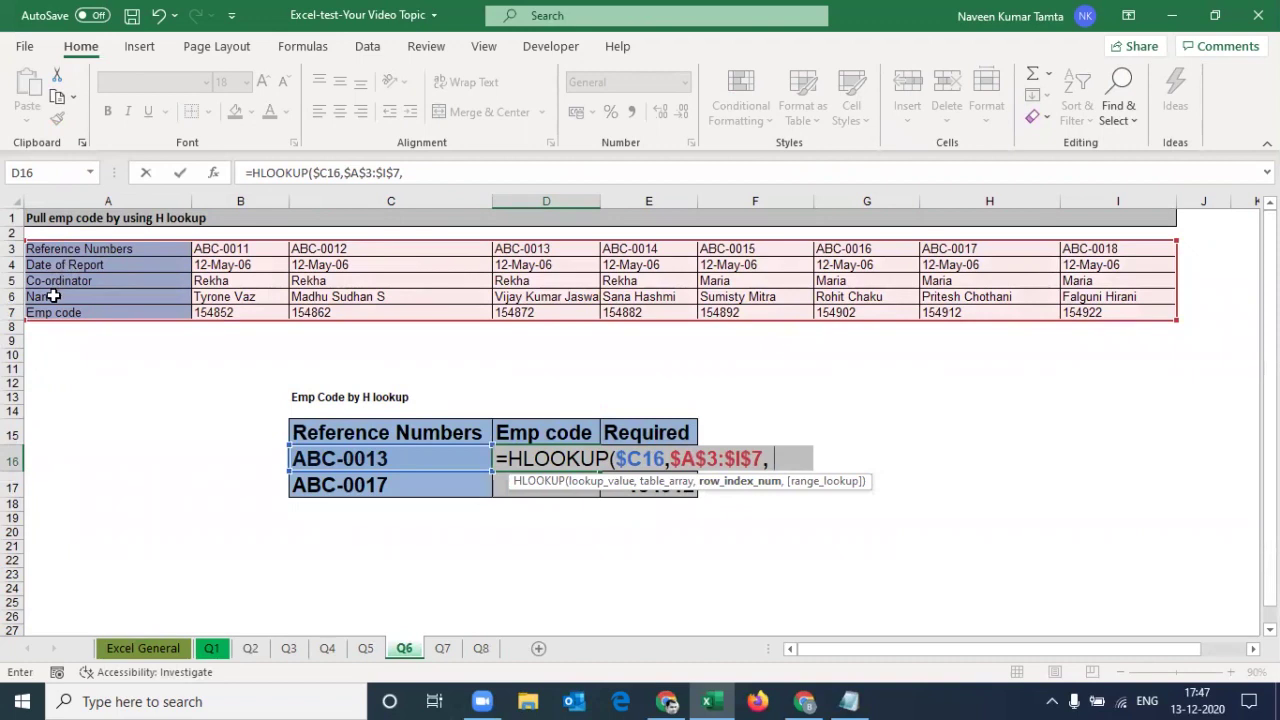
pyautogui.write(',0)')
pyautogui.press('Return')
# Copy the formula to D17 and compare 154872 and 154912 with the Required column.
pyautogui.hotkey('ctrl', 'c')
pyautogui.press('Down')
pyautogui.hotkey('ctrl', 'v')
pyautogui.hotkey('shift', 'Up')
pyautogui.hotkey('shift', 'Right')
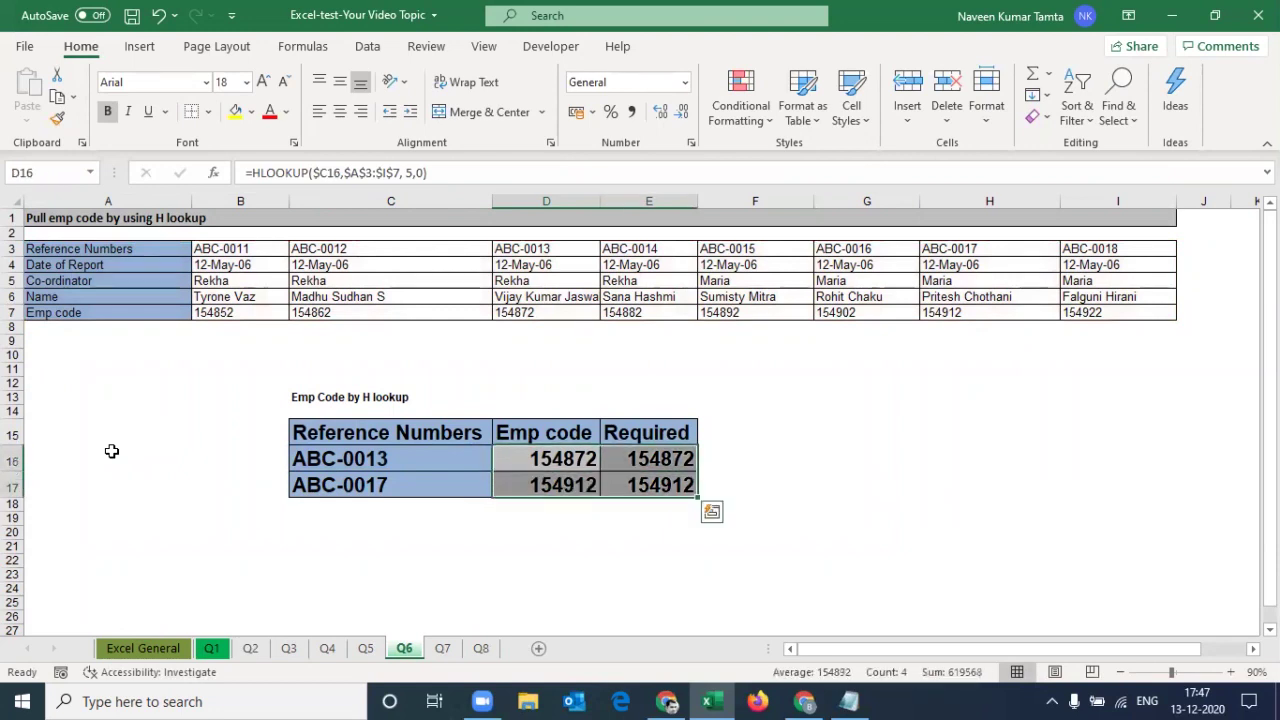
pyautogui.hotkey('shift', 'Left')
pyautogui.hotkey('shift', 'Right')
pyautogui.press('Left')
pyautogui.press('Up')
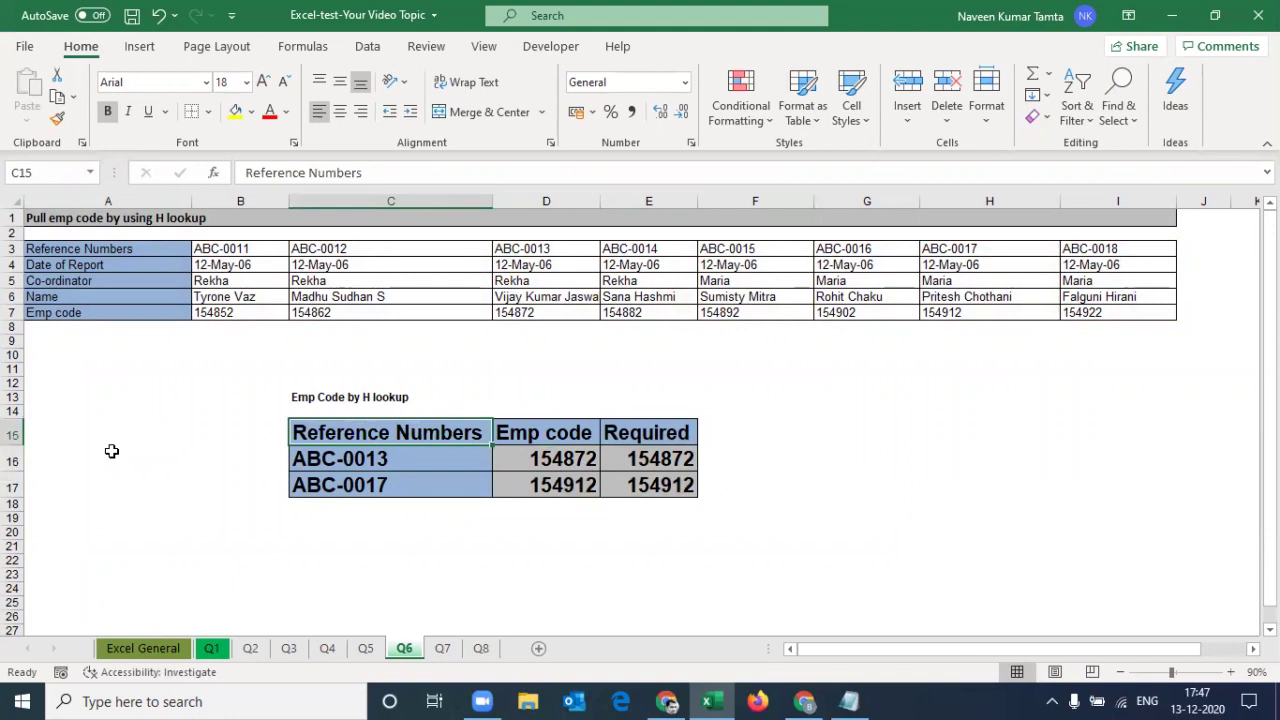
pyautogui.hotkey('ctrl', 'pageup')
pyautogui.hotkey('ctrl', 'pageup')
pyautogui.hotkey('ctrl', 'pageup')
pyautogui.hotkey('ctrl', 'pageup')
pyautogui.hotkey('ctrl', 'pageup')
pyautogui.hotkey('ctrl', 'pageup')
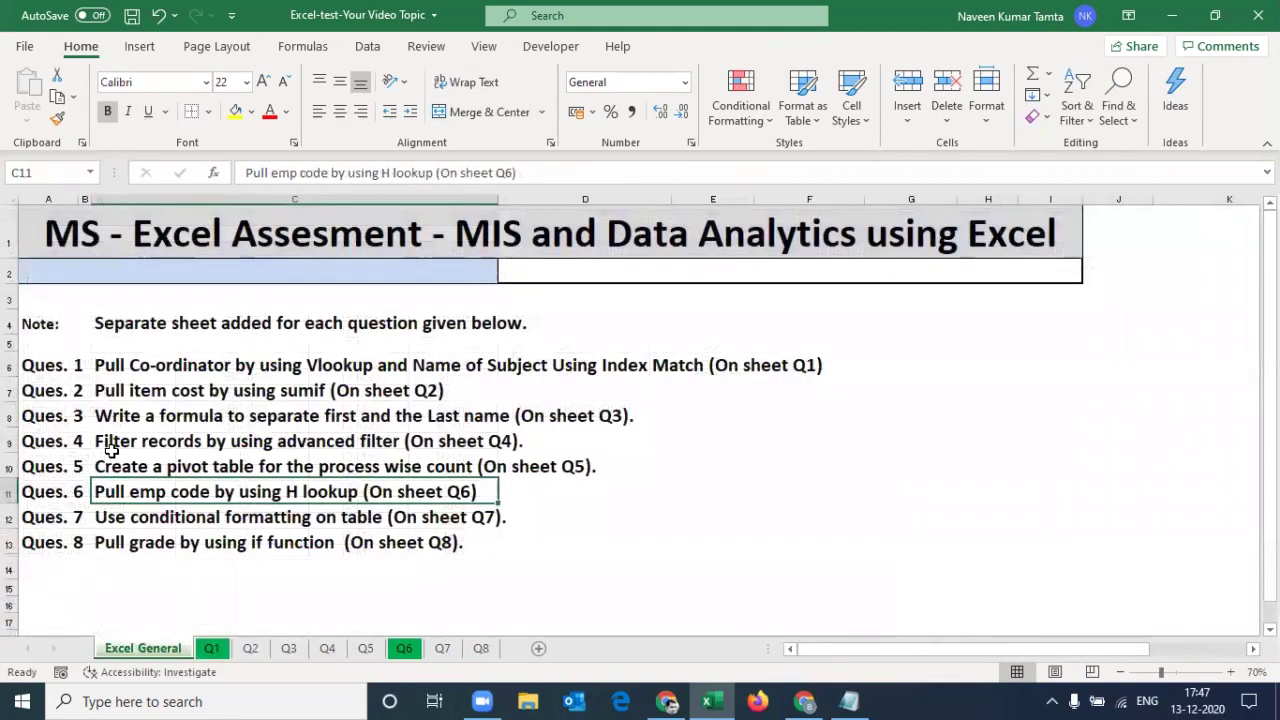
pyautogui.press('Down')
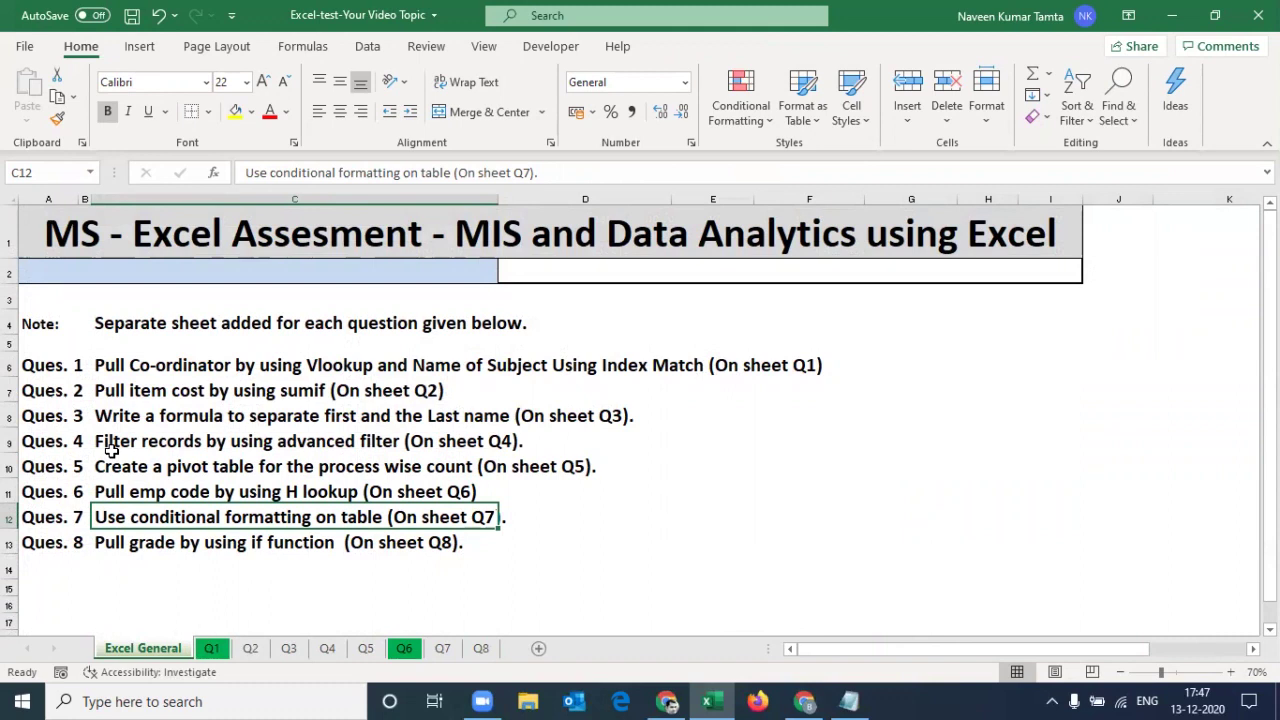
pyautogui.hotkey('ctrl', 'pagedown')
pyautogui.hotkey('ctrl', 'pagedown')
pyautogui.hotkey('ctrl', 'pagedown')
pyautogui.hotkey('ctrl', 'pagedown')
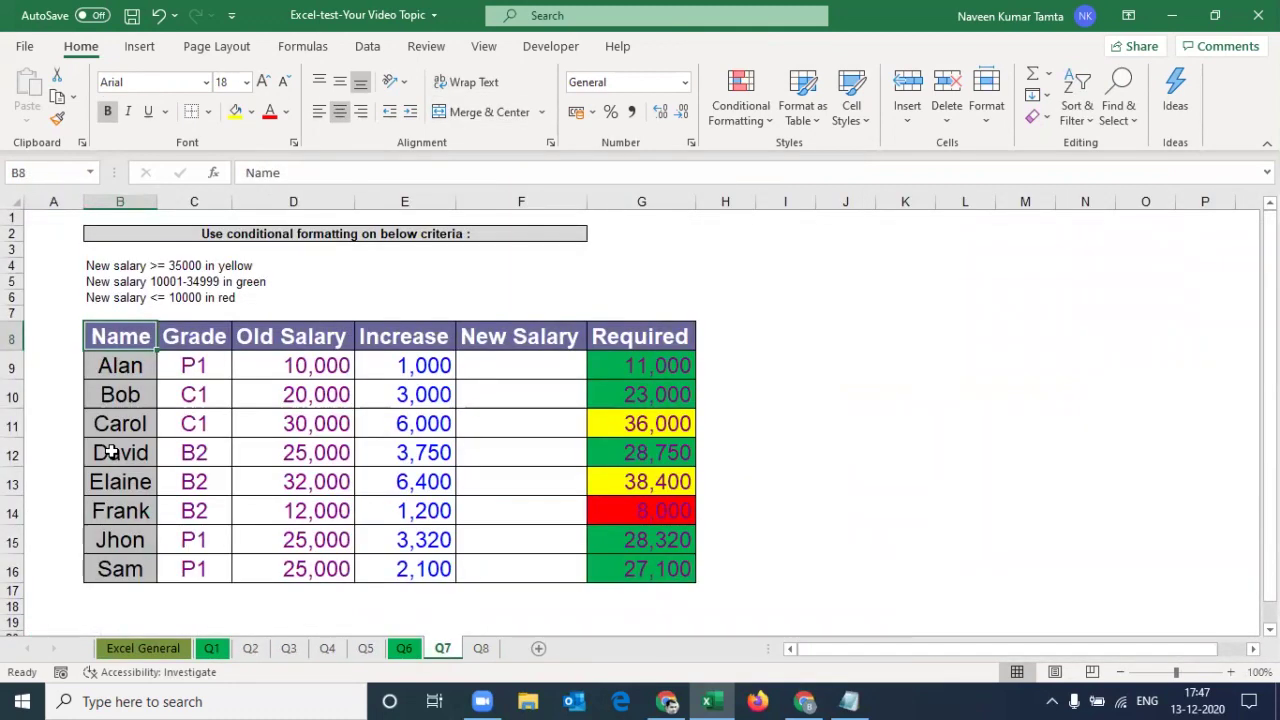
pyautogui.press('Up')
pyautogui.press('Up')
pyautogui.press('Up')
pyautogui.press('Up')
pyautogui.press('Up')
pyautogui.press('Up')
pyautogui.press('Up')
pyautogui.press('Down')
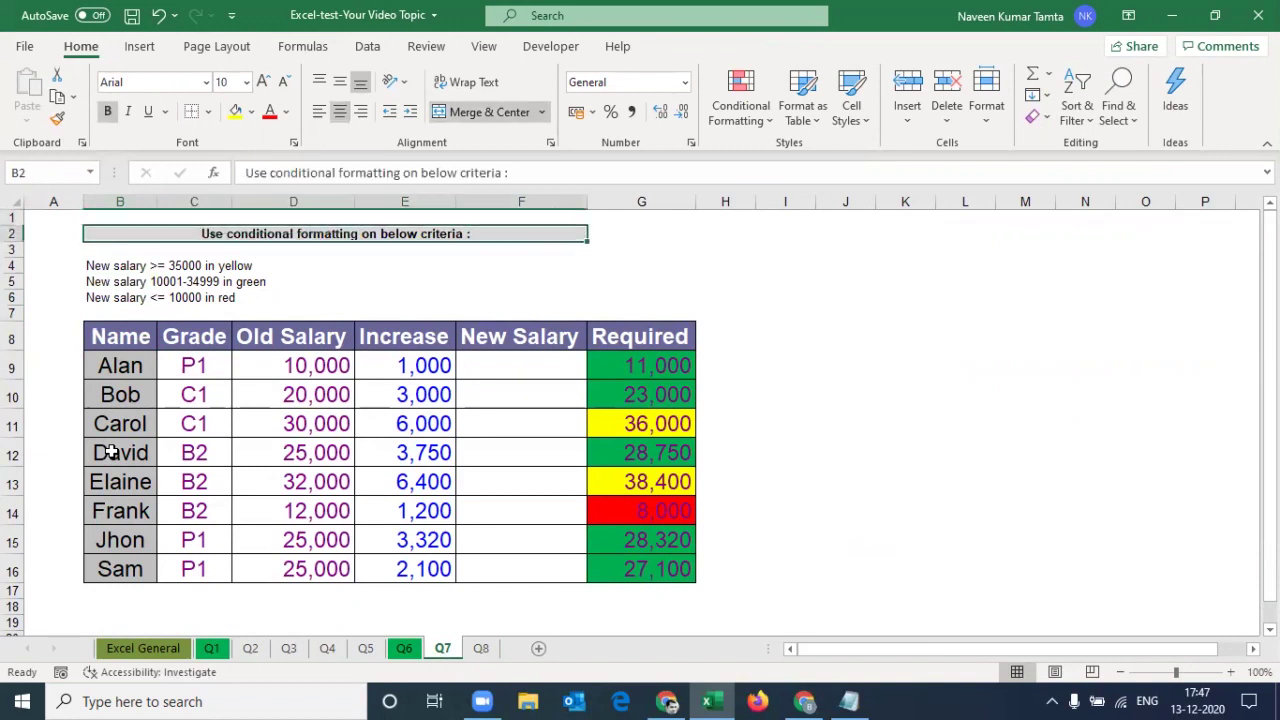
pyautogui.press('Down')
pyautogui.press('Down')
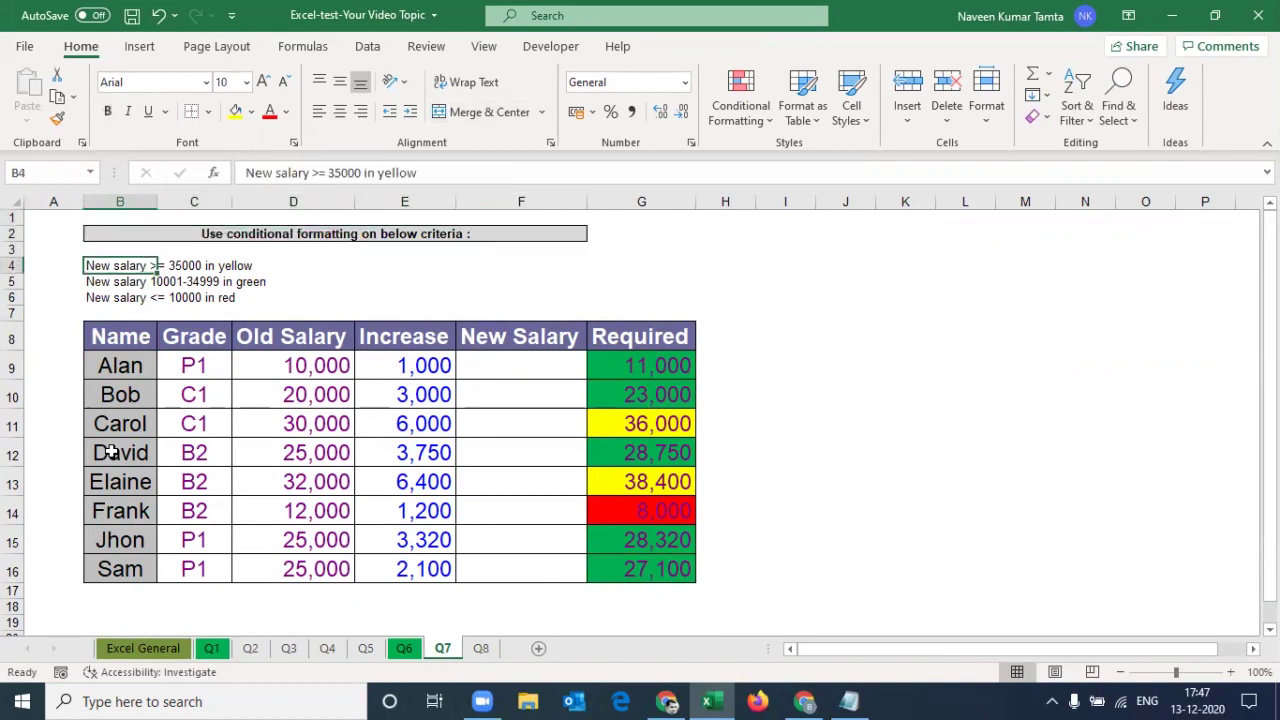
pyautogui.hotkey('shift', 'Down')
pyautogui.hotkey('shift', 'Down')
pyautogui.hotkey('shift', 'Right')
pyautogui.hotkey('shift', 'Right')
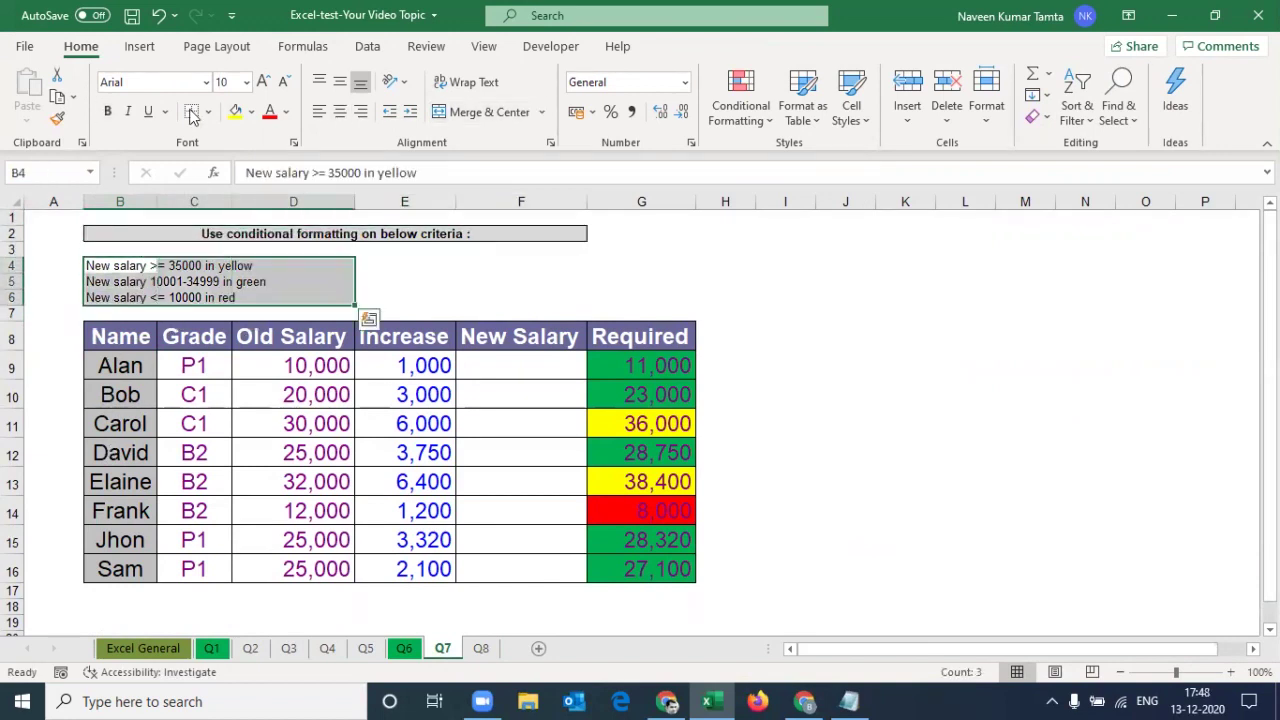
pyautogui.click(262, 82)
pyautogui.click(262, 82)
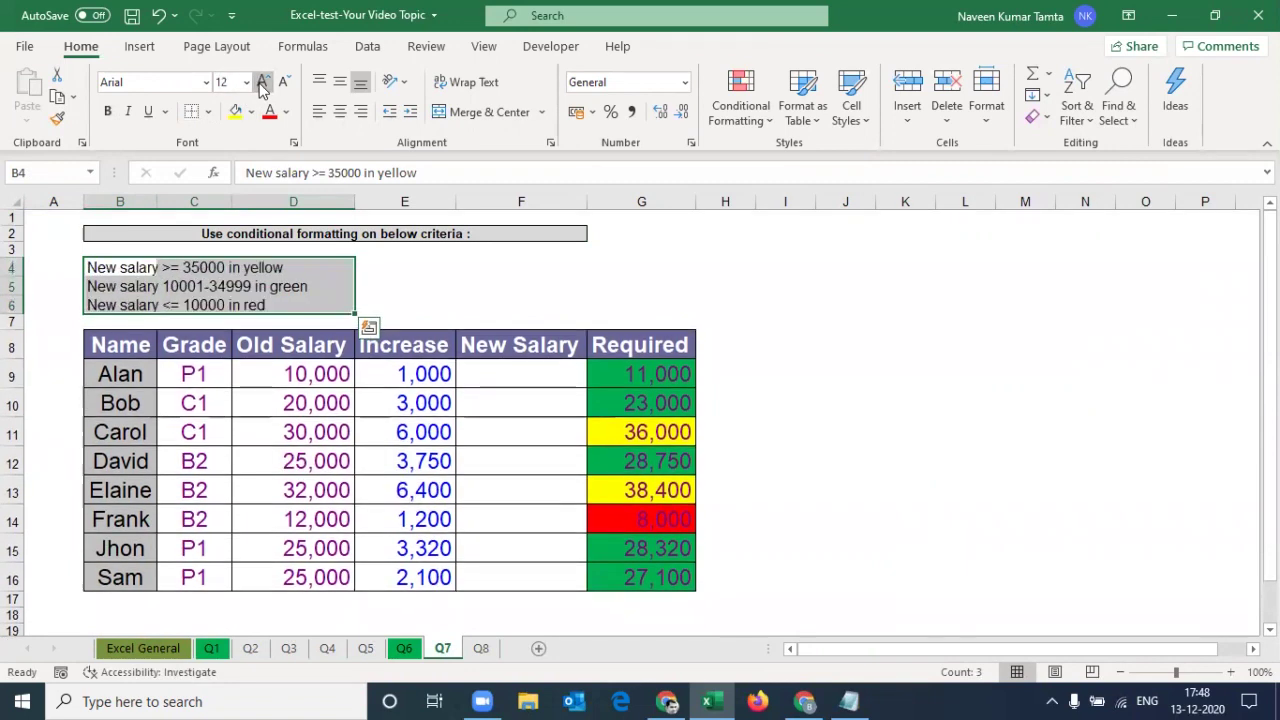
pyautogui.click(262, 82)
pyautogui.press('Left')
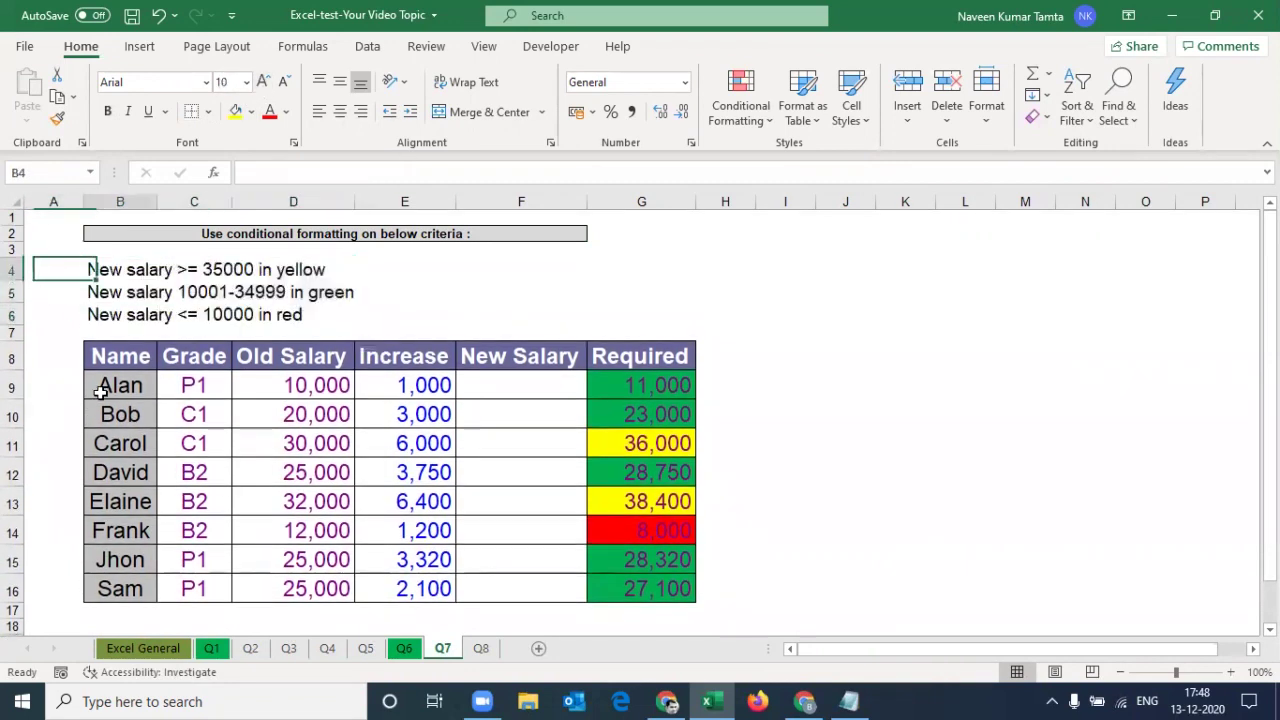
pyautogui.press('Right')
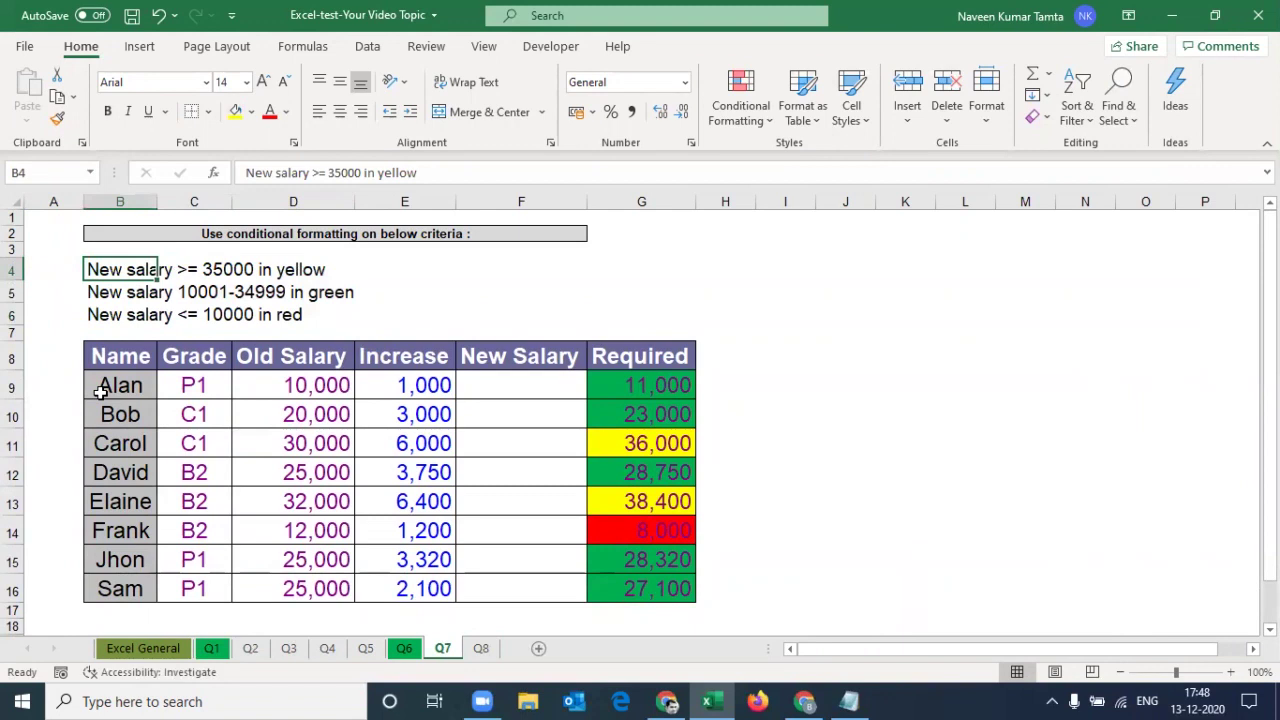
pyautogui.press('Right')
pyautogui.press('Right')
pyautogui.press('Left')
pyautogui.press('Left')
pyautogui.press('Down')
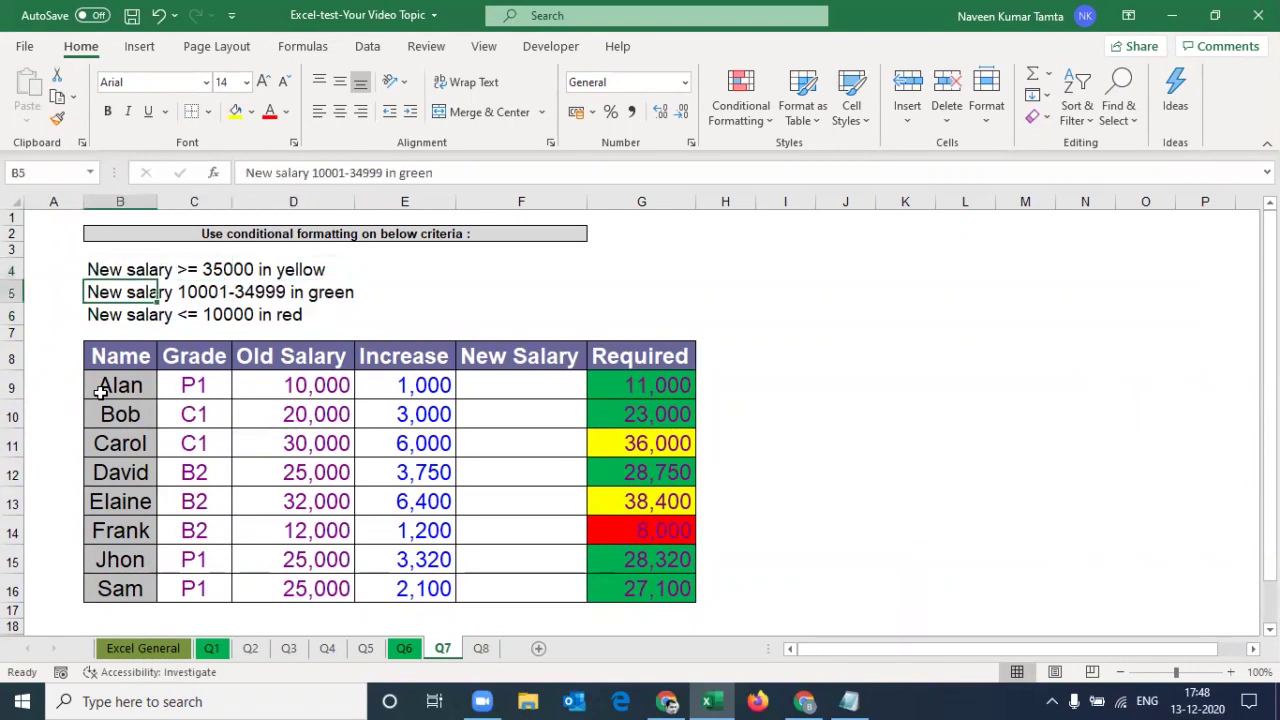
pyautogui.press('Right')
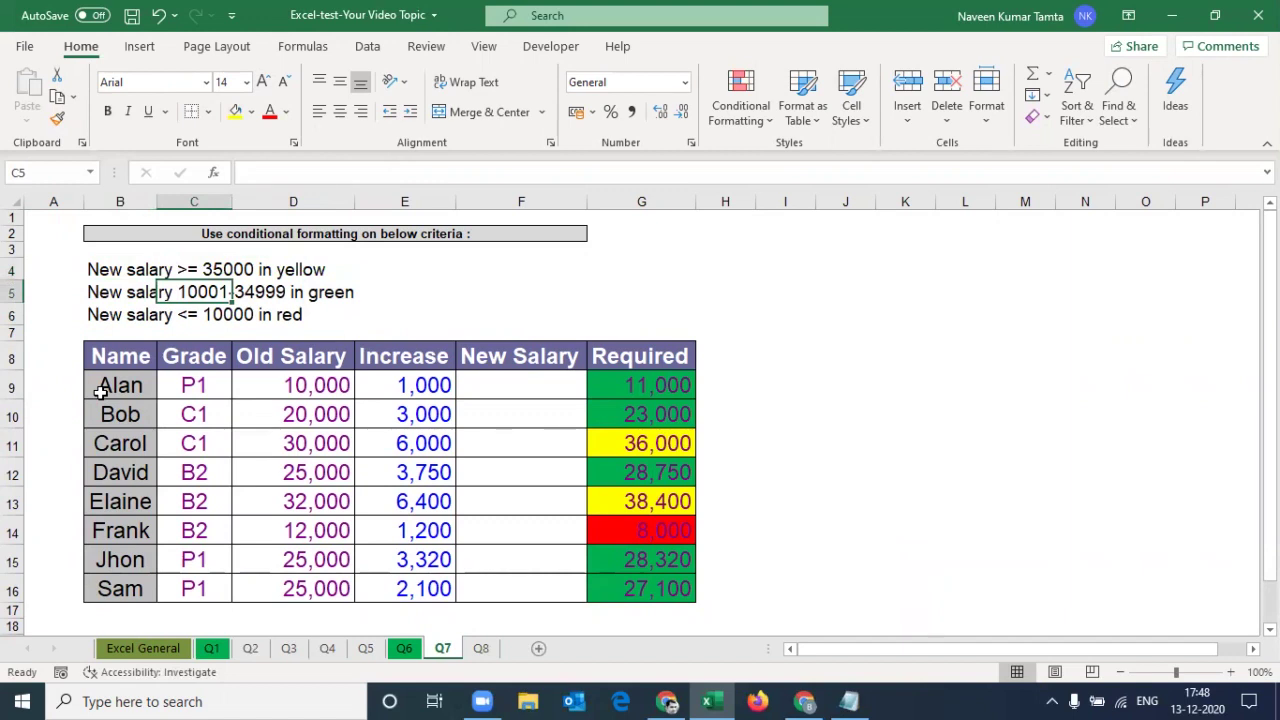
pyautogui.press('Right')
pyautogui.press('Right')
pyautogui.press('Right')
pyautogui.press('Right')
pyautogui.press('Down')
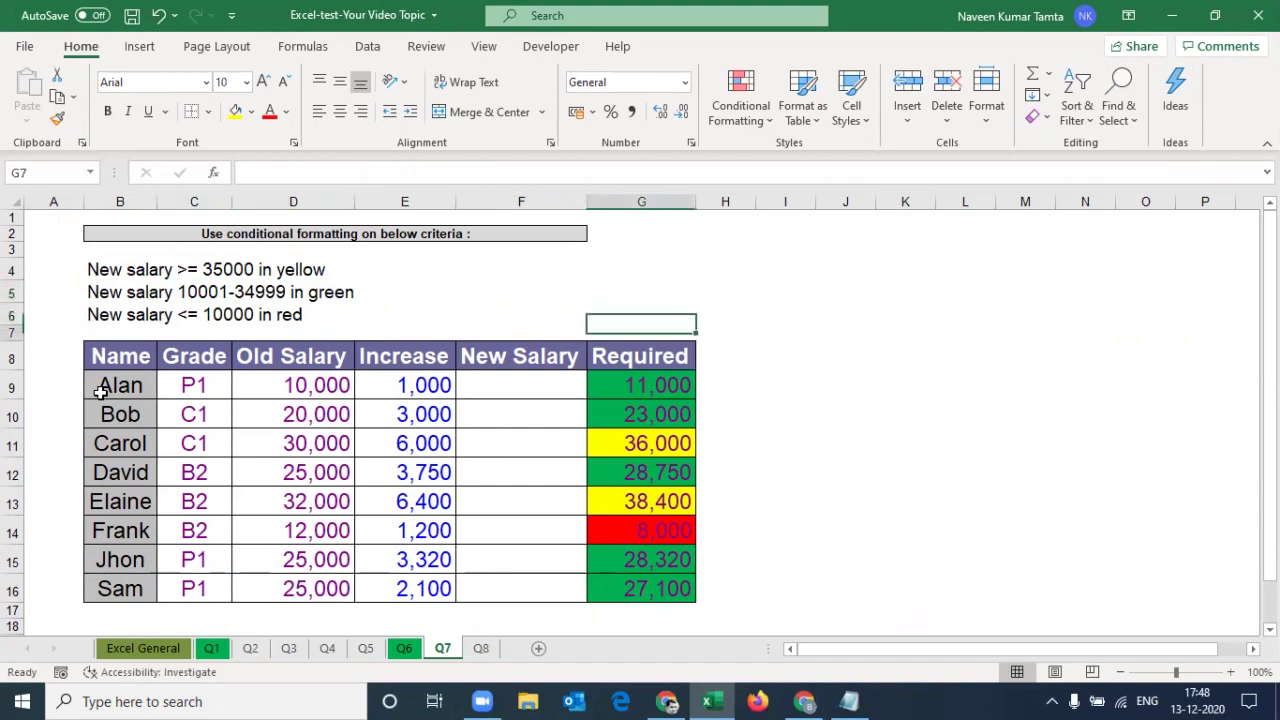
pyautogui.press('Down')
pyautogui.press('Down')
pyautogui.press('Down')
pyautogui.hotkey('ctrl', 'shift', 'Down')
pyautogui.press('Up')
pyautogui.press('Left')
pyautogui.press('Left')
pyautogui.press('Left')
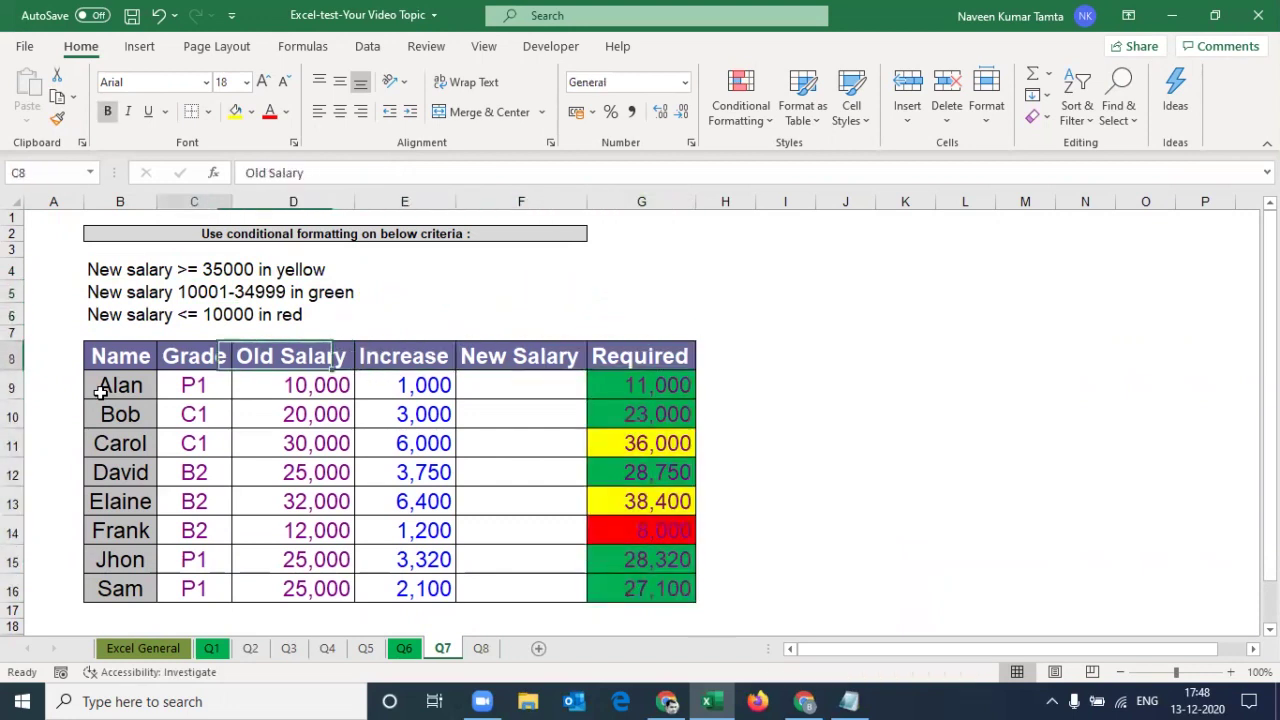
pyautogui.press('Left')
pyautogui.press('Up')
pyautogui.press('Up')
pyautogui.press('Left')
pyautogui.press('Right')
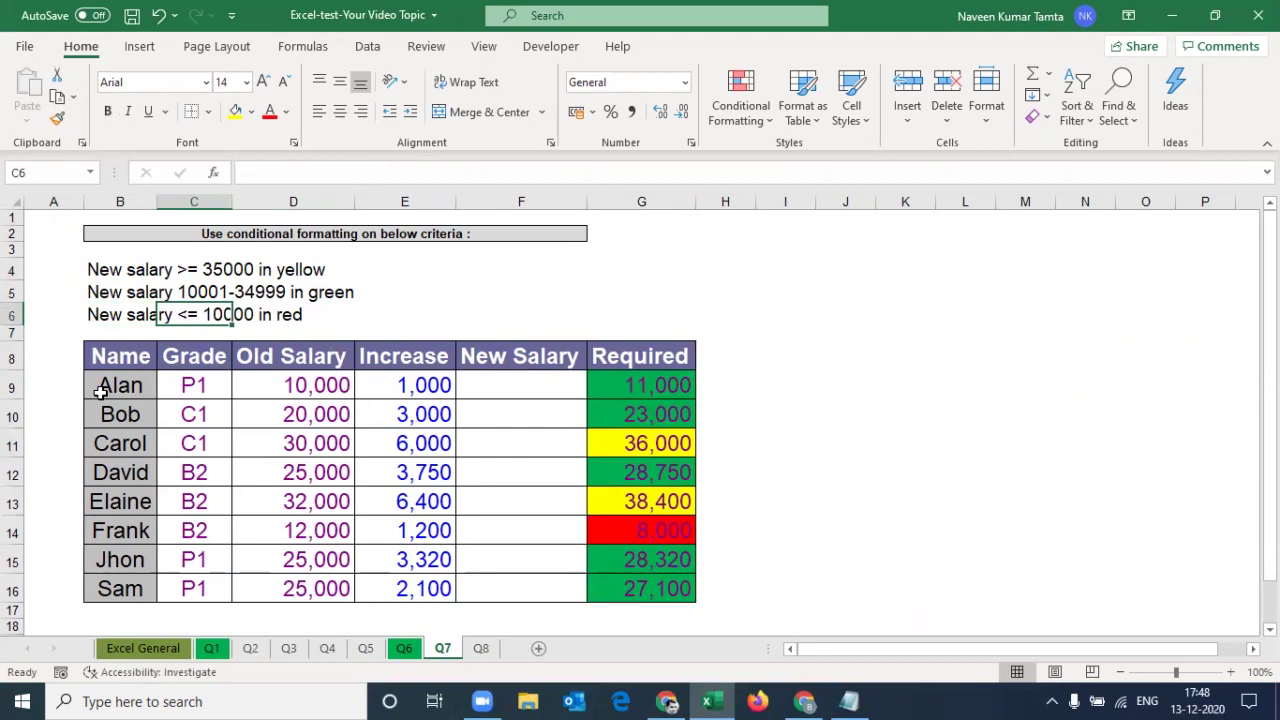
pyautogui.press('Down')
pyautogui.press('Down')
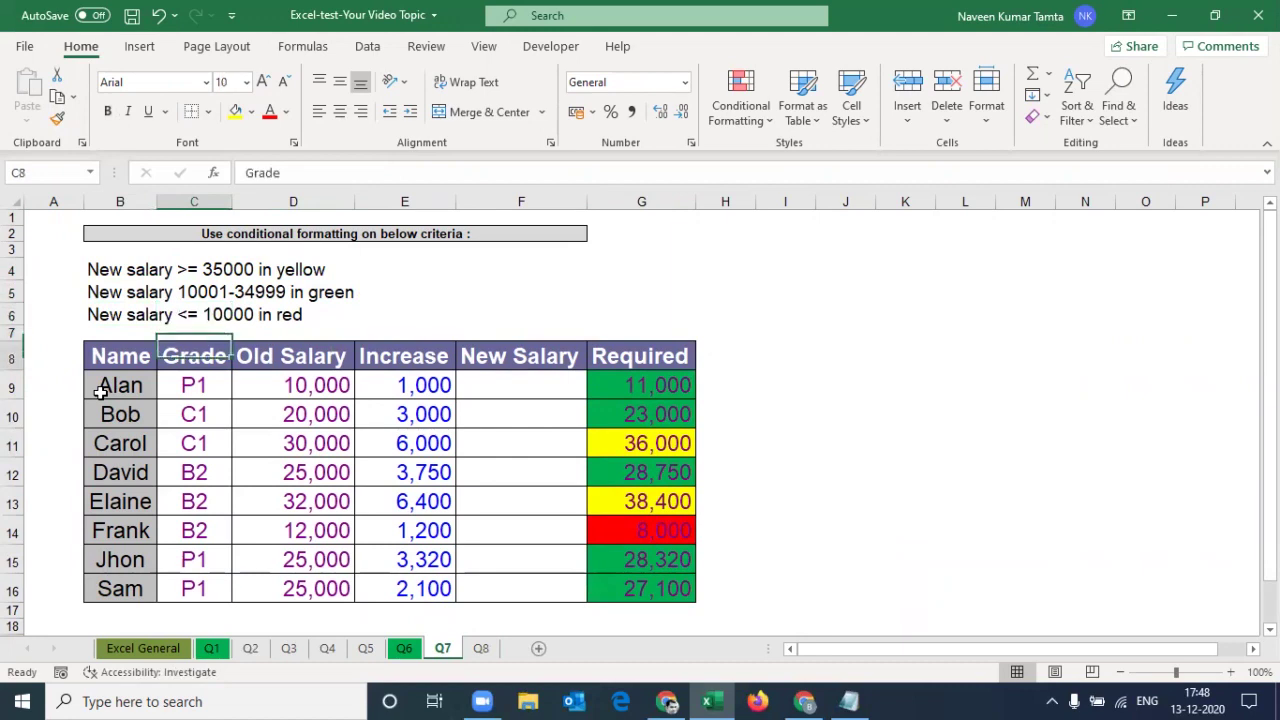
pyautogui.press('Down')
pyautogui.press('Down')
pyautogui.press('Right')
pyautogui.press('Up')
pyautogui.press('Right')
pyautogui.press('Right')
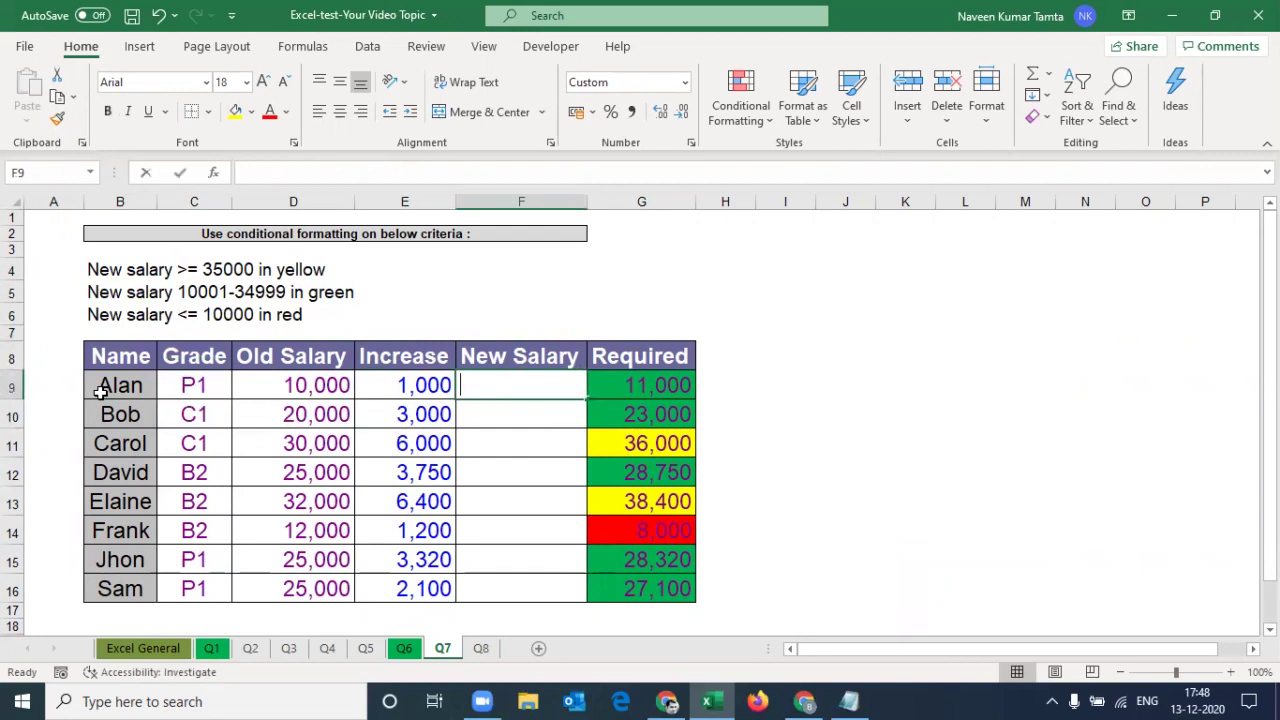
# Enter =SUM(D9,E9) in F9 to add the old salary and increase.
pyautogui.write('=')
pyautogui.press('Left')
pyautogui.press('Right')
pyautogui.press('BackSpace')
pyautogui.press('BackSpace')
pyautogui.write('sum')
pyautogui.press('Tab')
pyautogui.press('Left')
pyautogui.press('Left')
pyautogui.write(',')
pyautogui.press('Left')
pyautogui.press('Return')
pyautogui.press('Up')
pyautogui.press('Left')
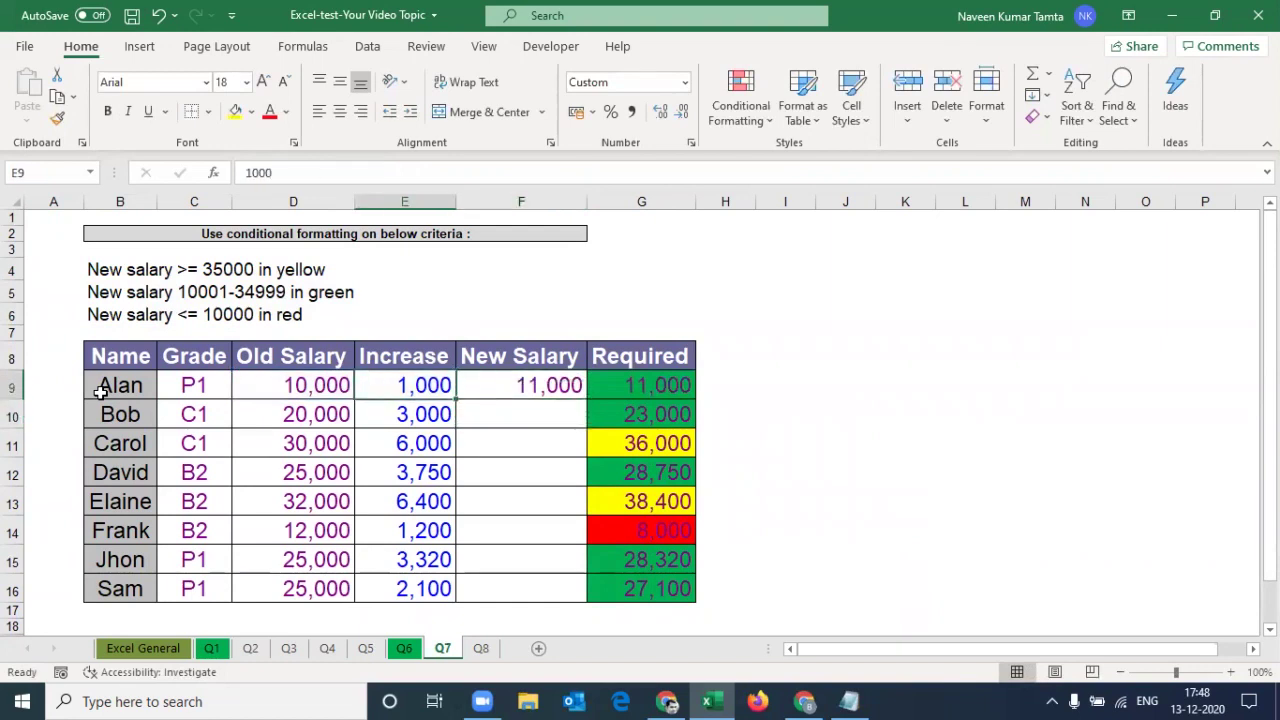
# Fill the SUM formula down F9:F16, giving 11,000 through 27,100.
pyautogui.press('Right')
pyautogui.press('Down')
pyautogui.press('Down')
pyautogui.press('Down')
pyautogui.hotkey('shift', 'Up')
pyautogui.hotkey('shift', 'Up')
pyautogui.hotkey('shift', 'Up')
pyautogui.hotkey('ctrl', 'd')
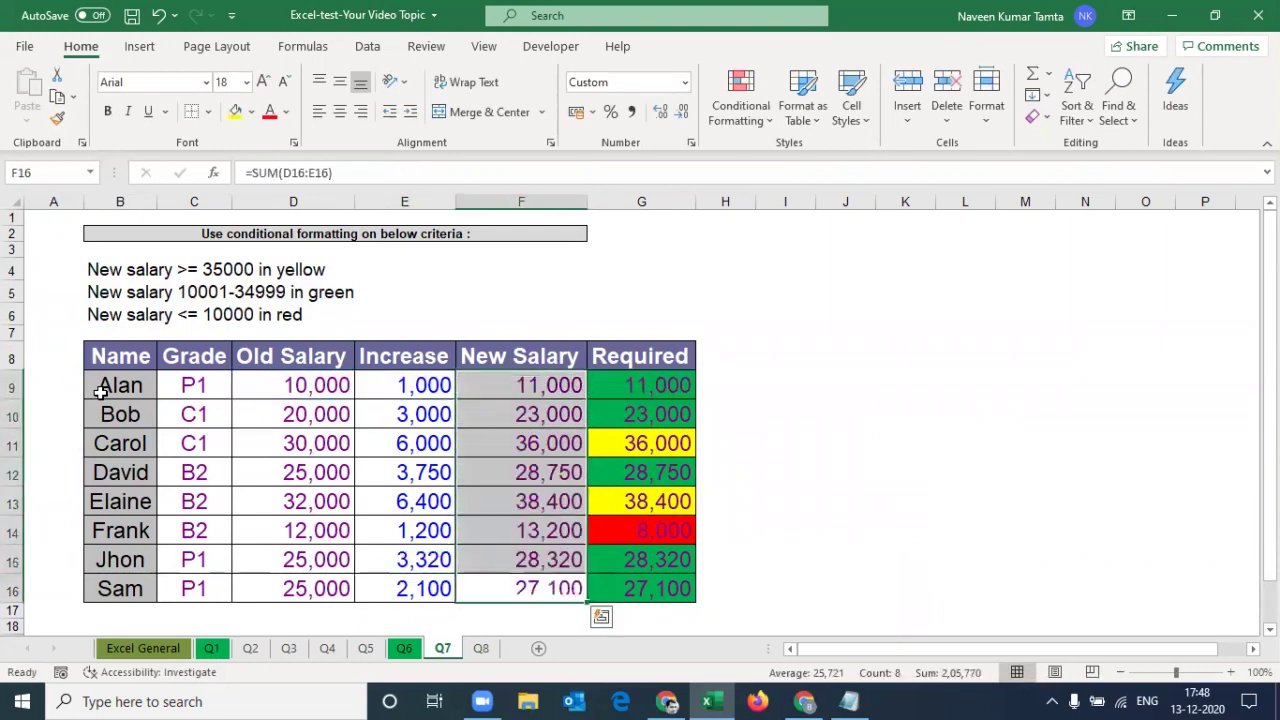
pyautogui.press('Up')
pyautogui.press('Up')
pyautogui.press('Up')
pyautogui.press('Up')
pyautogui.press('Up')
pyautogui.press('Up')
pyautogui.press('Up')
pyautogui.press('Up')
pyautogui.press('Down')
pyautogui.hotkey('ctrl', 'shift', 'Down')
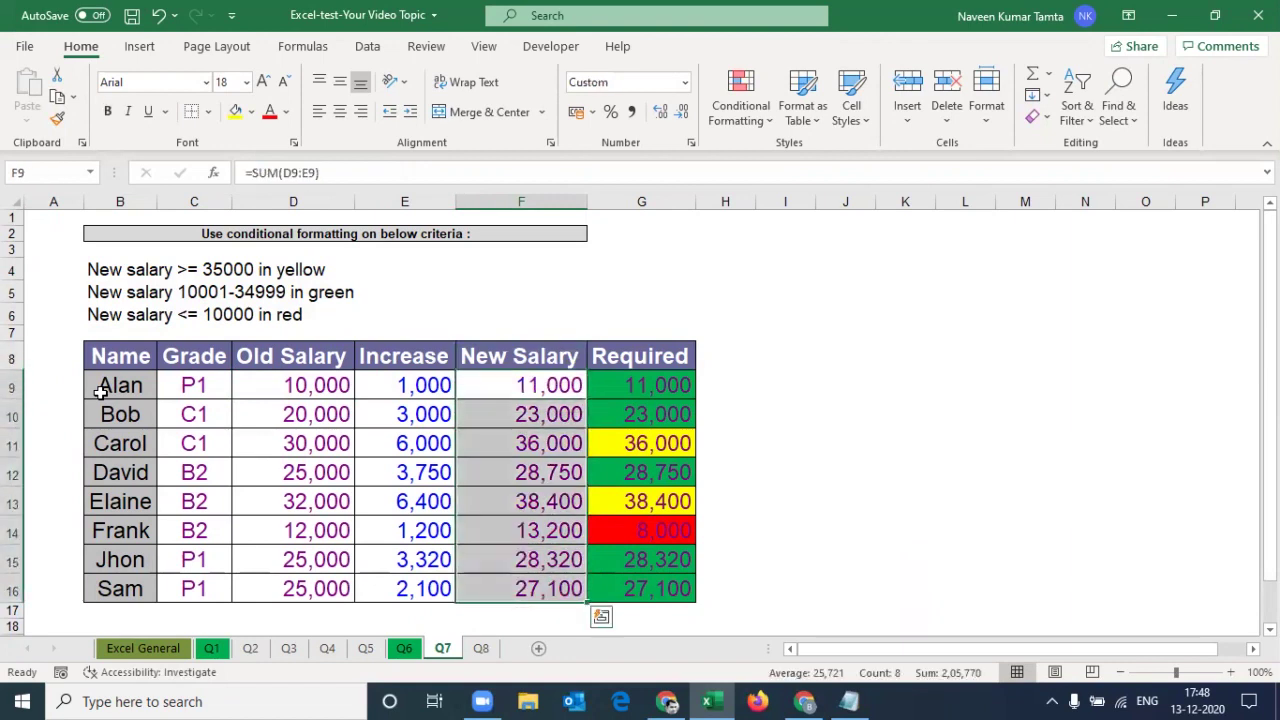
# Add a conditional formatting rule filling New Salary cells of 35000 or more yellow.
pyautogui.click(772, 126)
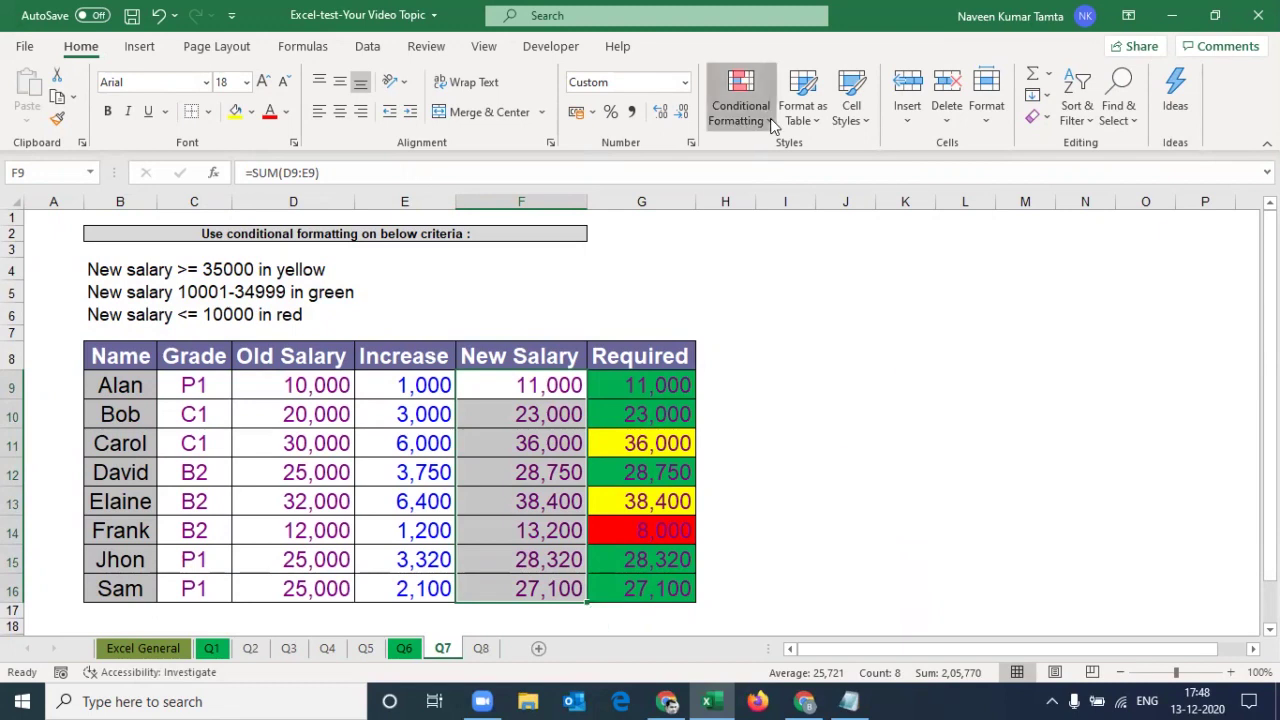
pyautogui.click(784, 424)
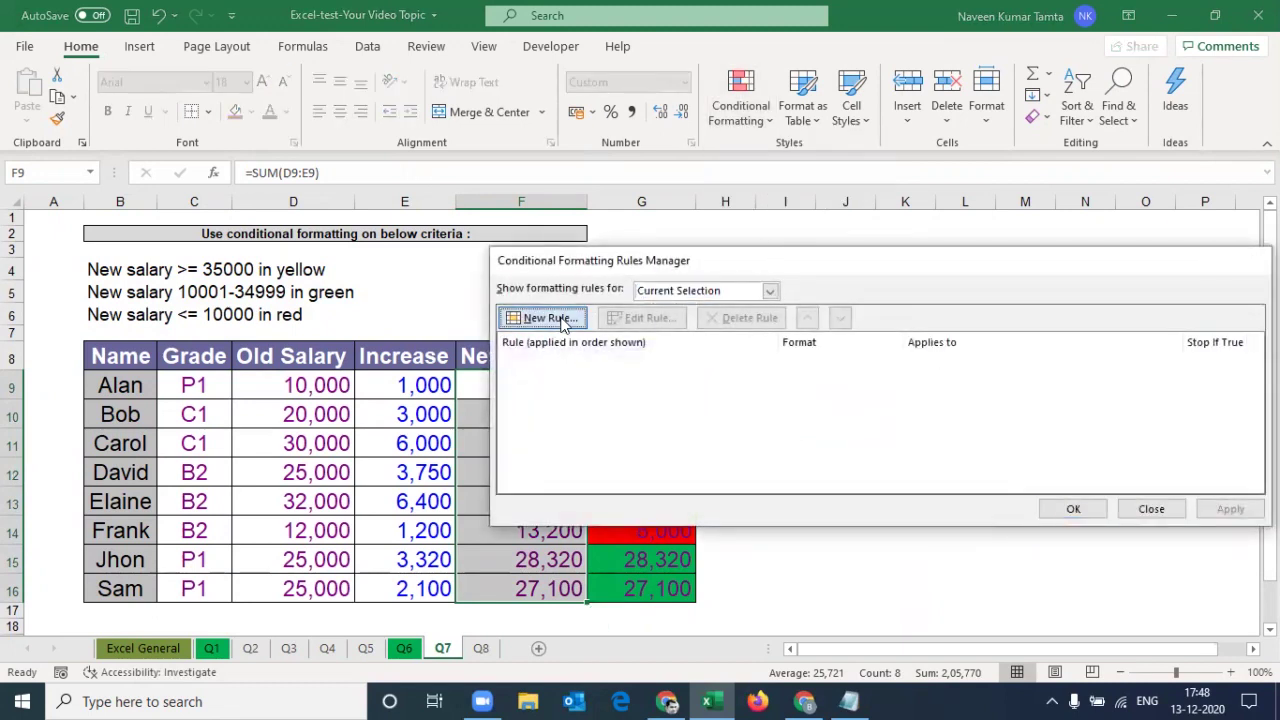
pyautogui.click(561, 320)
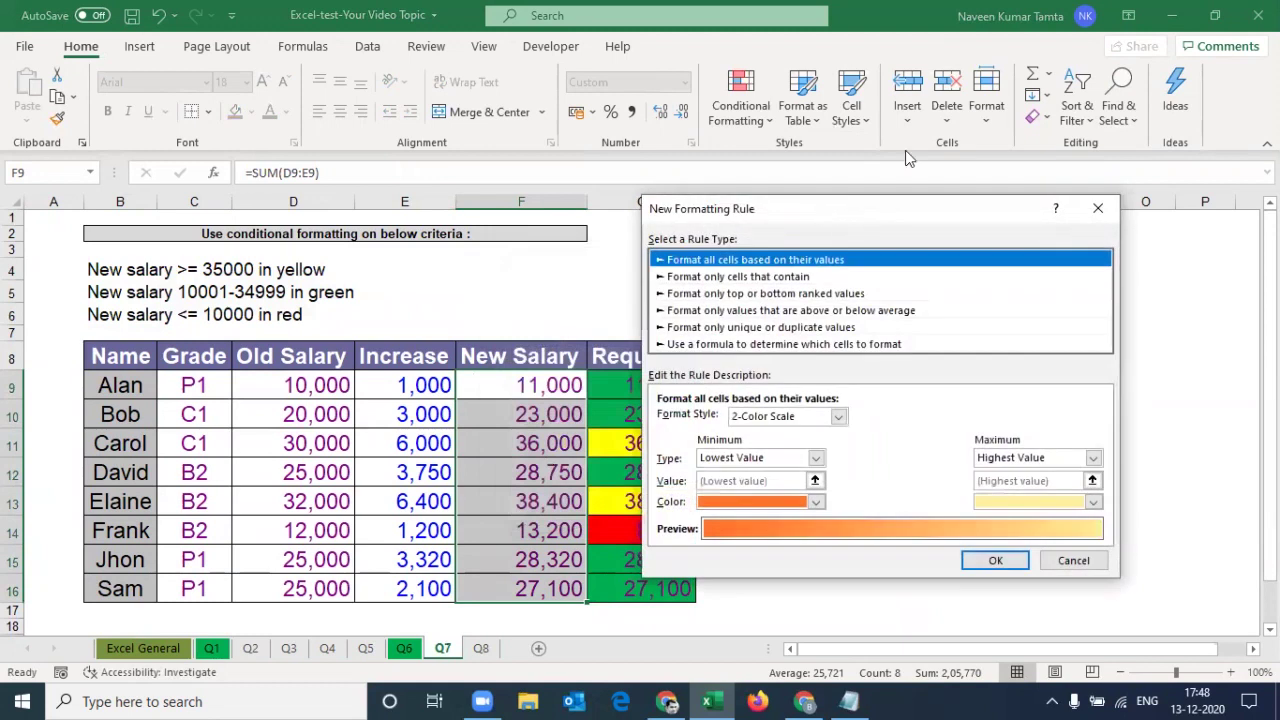
pyautogui.moveTo(820, 206); pyautogui.dragTo(913, 66)
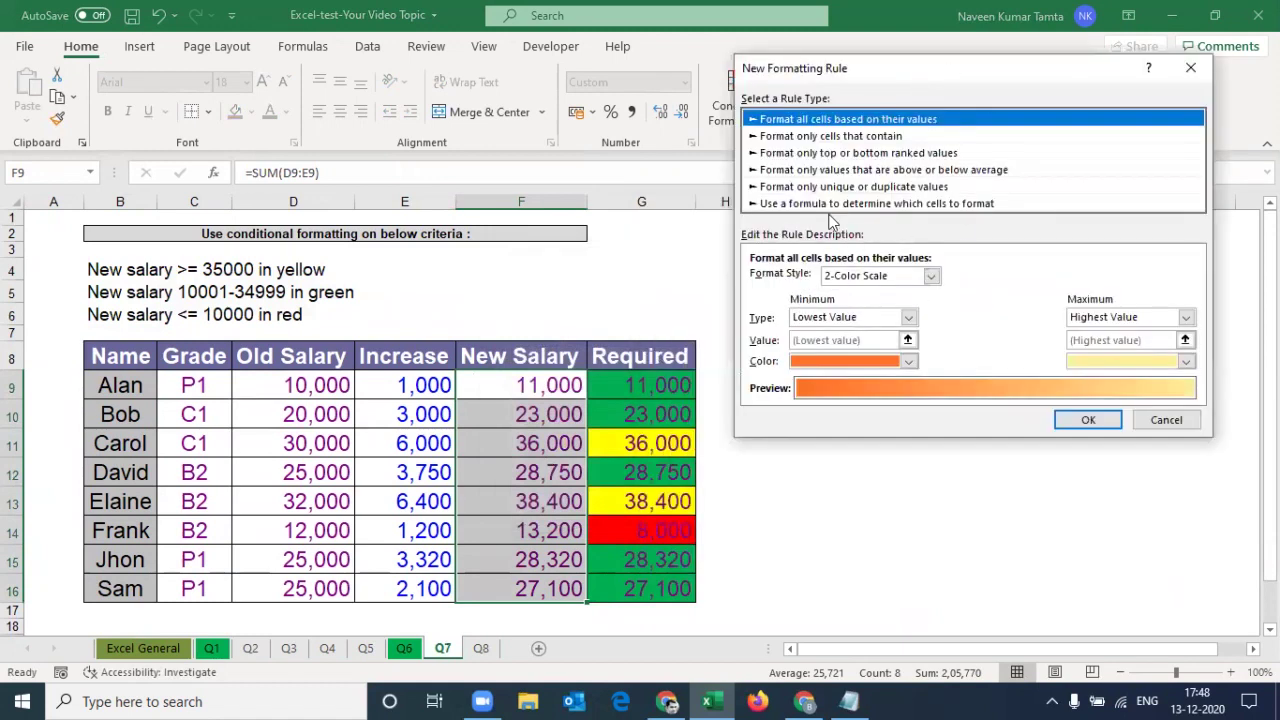
pyautogui.click(818, 137)
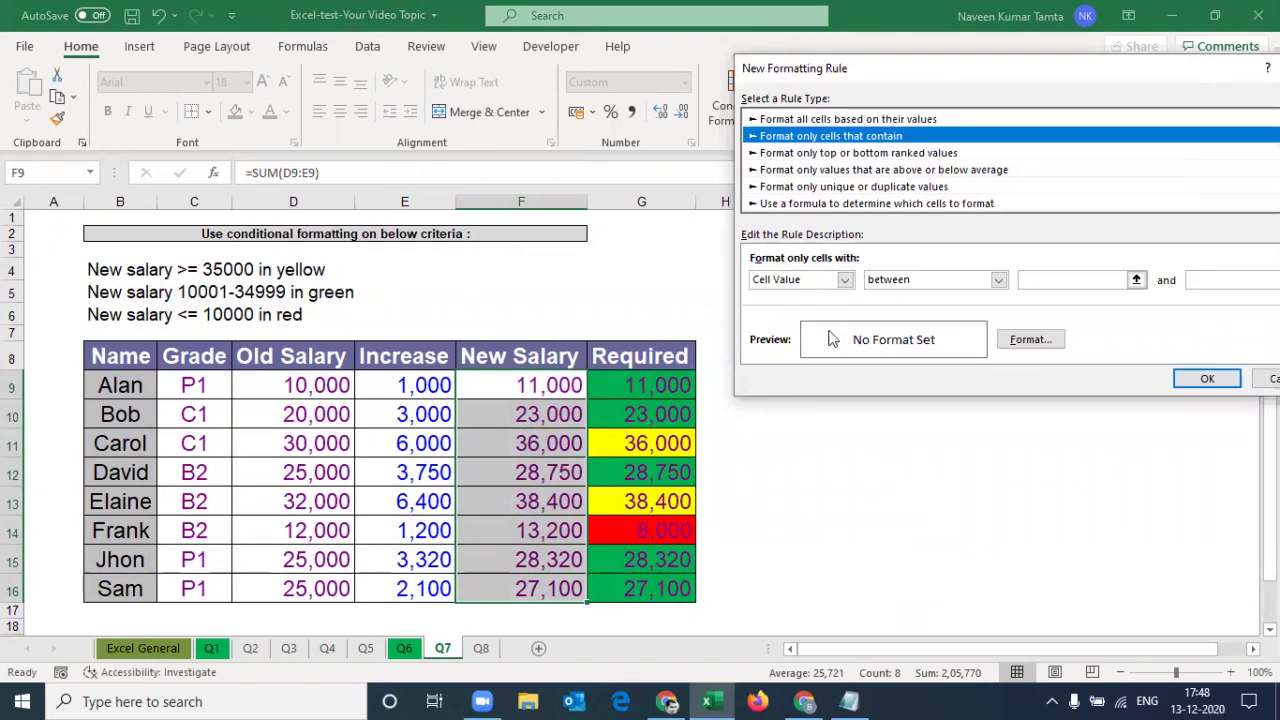
pyautogui.click(998, 280)
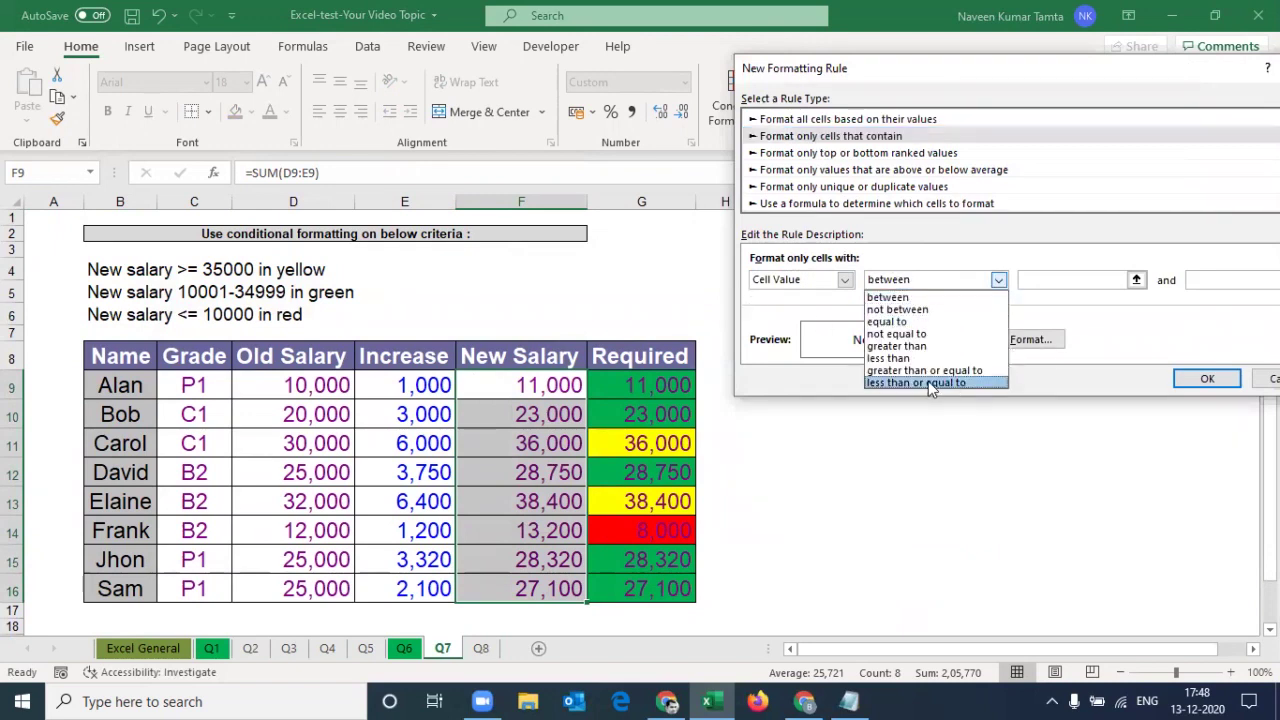
pyautogui.click(924, 370)
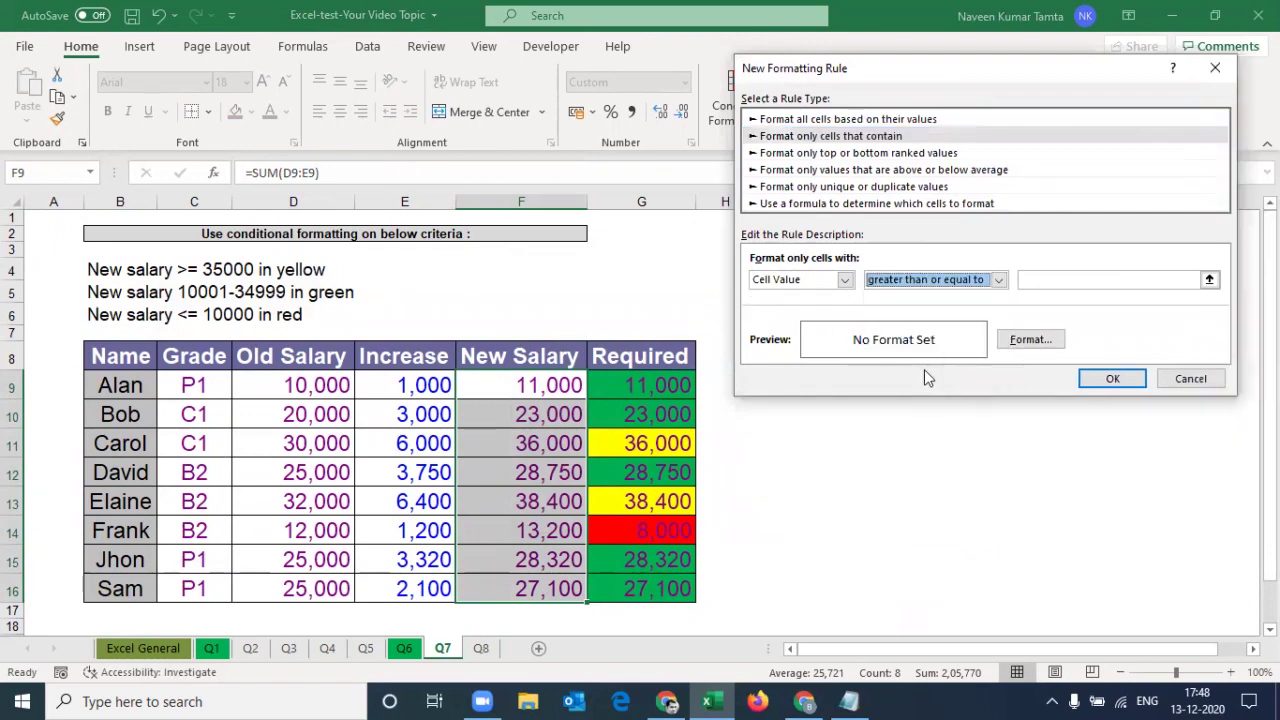
pyautogui.click(1038, 283)
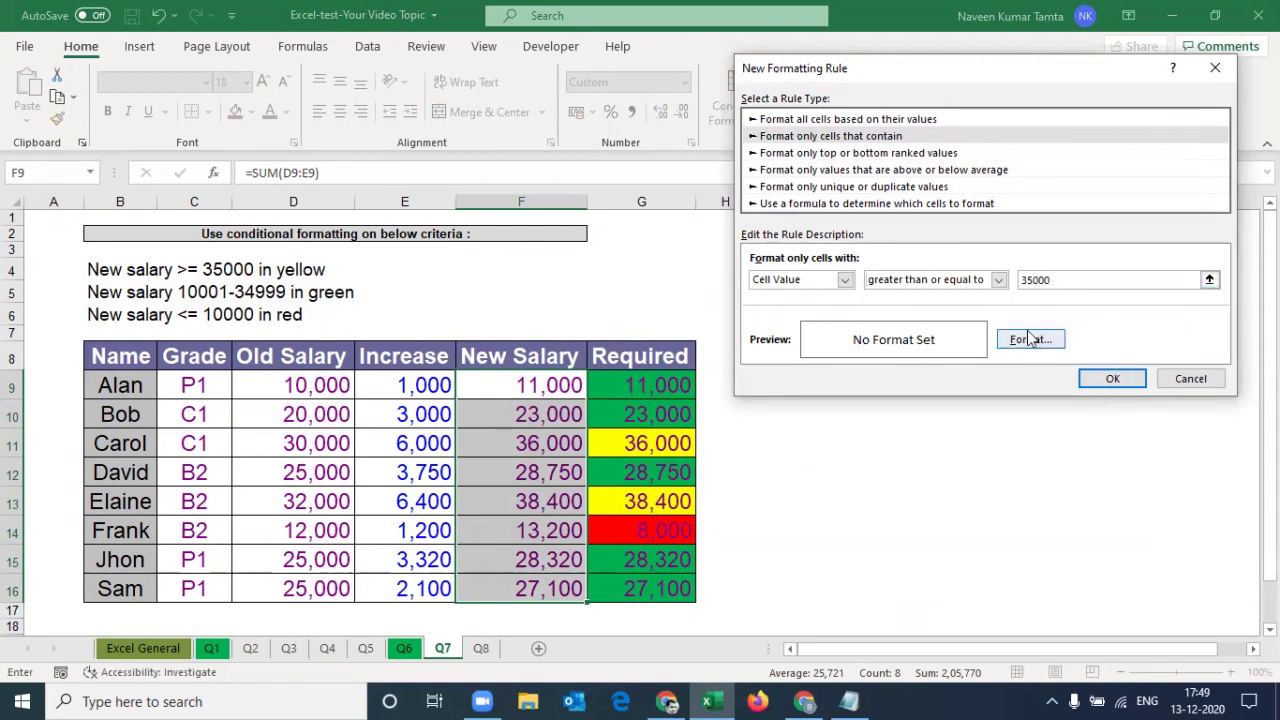
pyautogui.write('35000')
pyautogui.click(1030, 342)
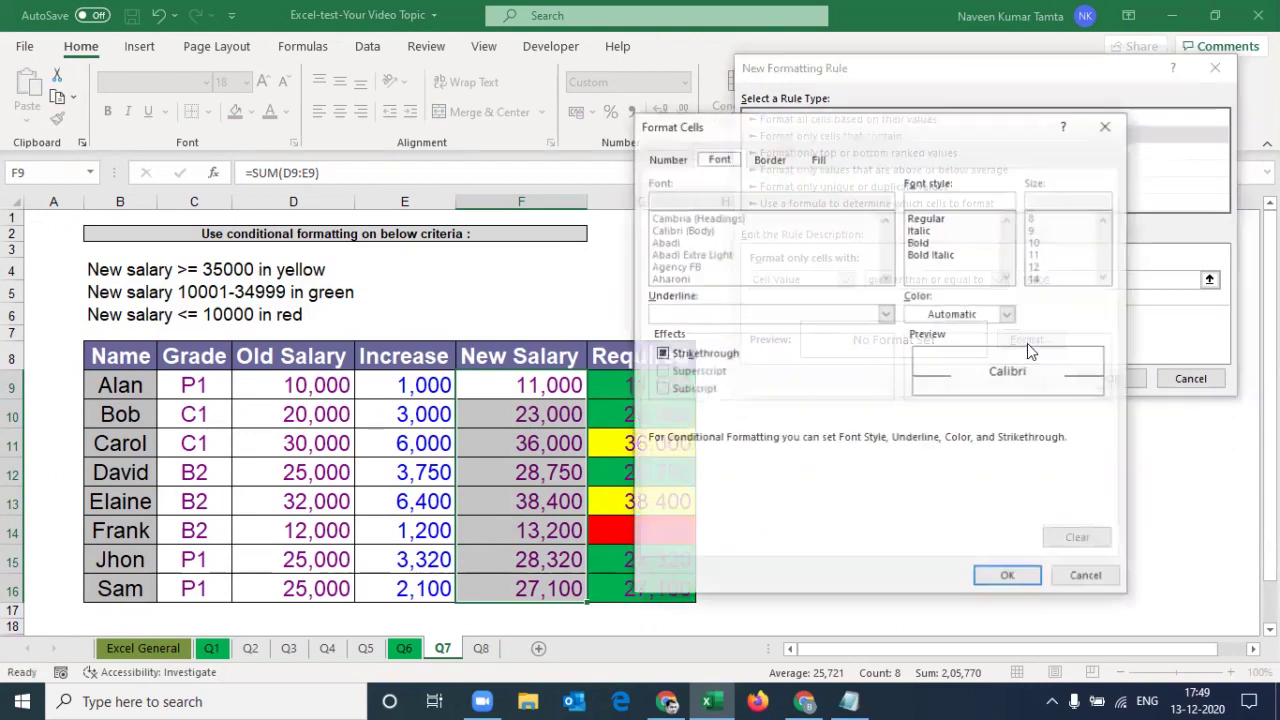
pyautogui.click(824, 162)
pyautogui.click(715, 341)
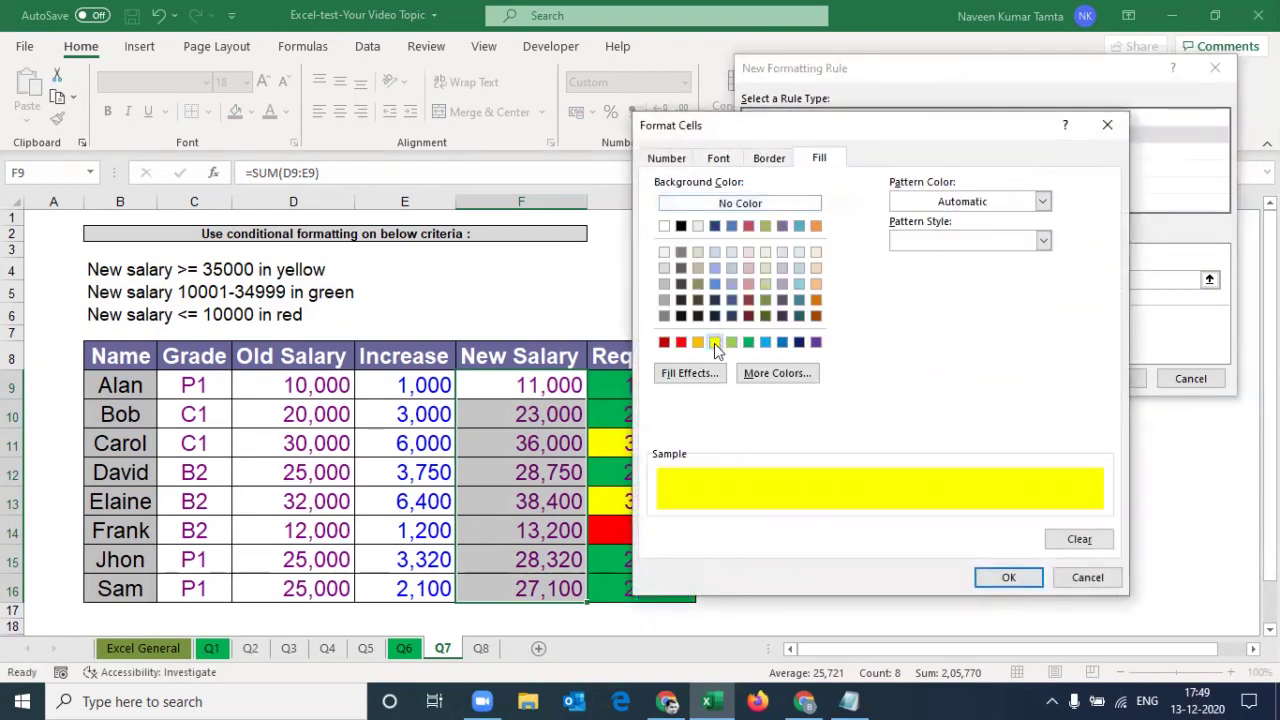
pyautogui.click(1006, 577)
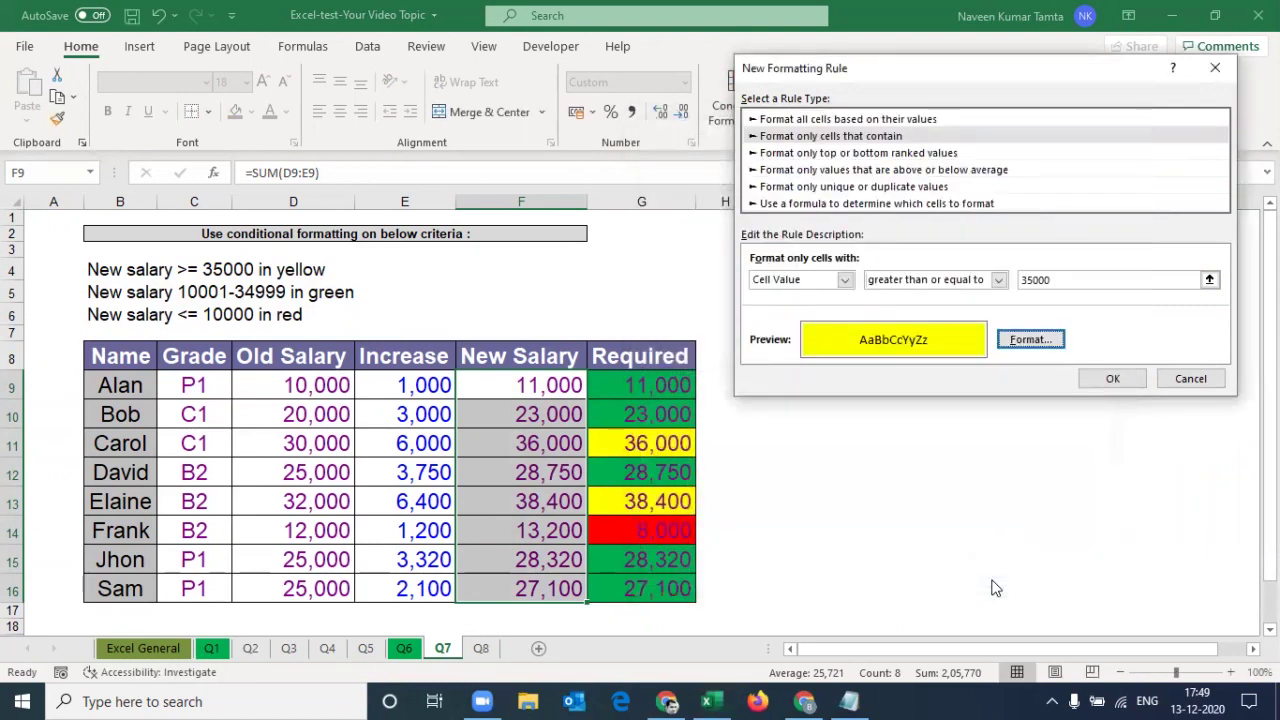
pyautogui.click(1120, 379)
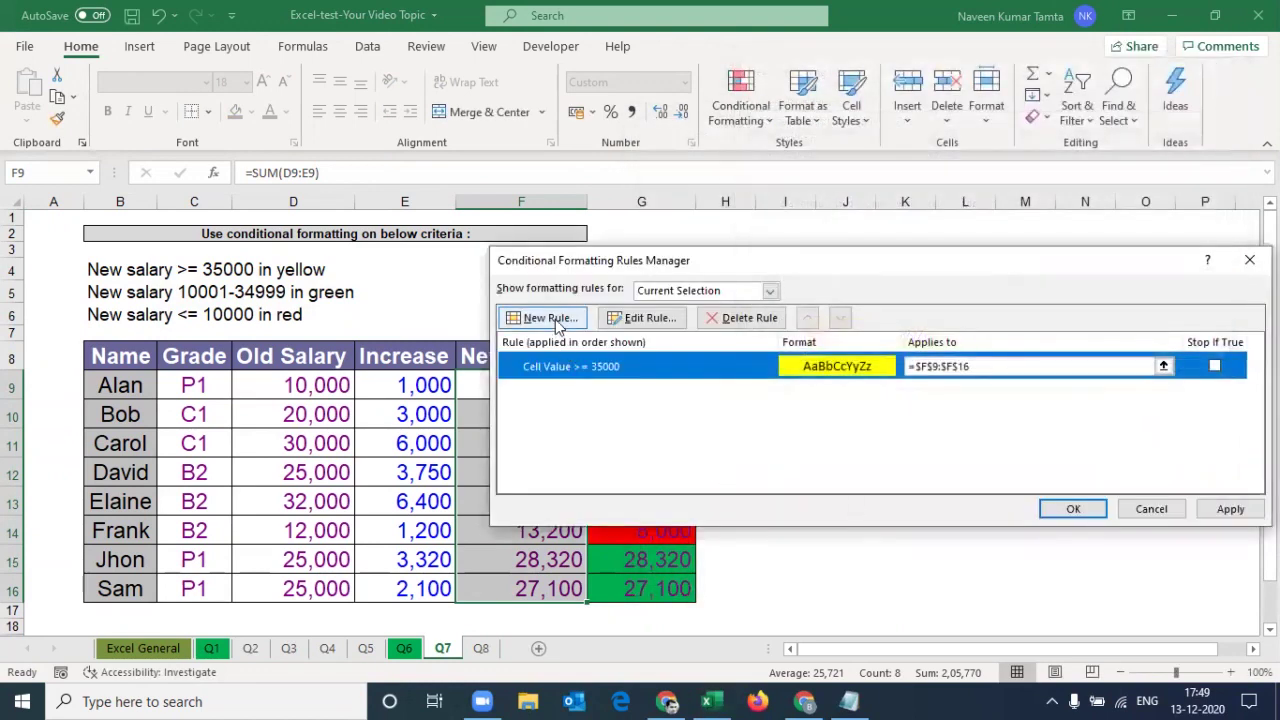
# Add a green fill rule for values between 10001 and 34999.
pyautogui.click(556, 320)
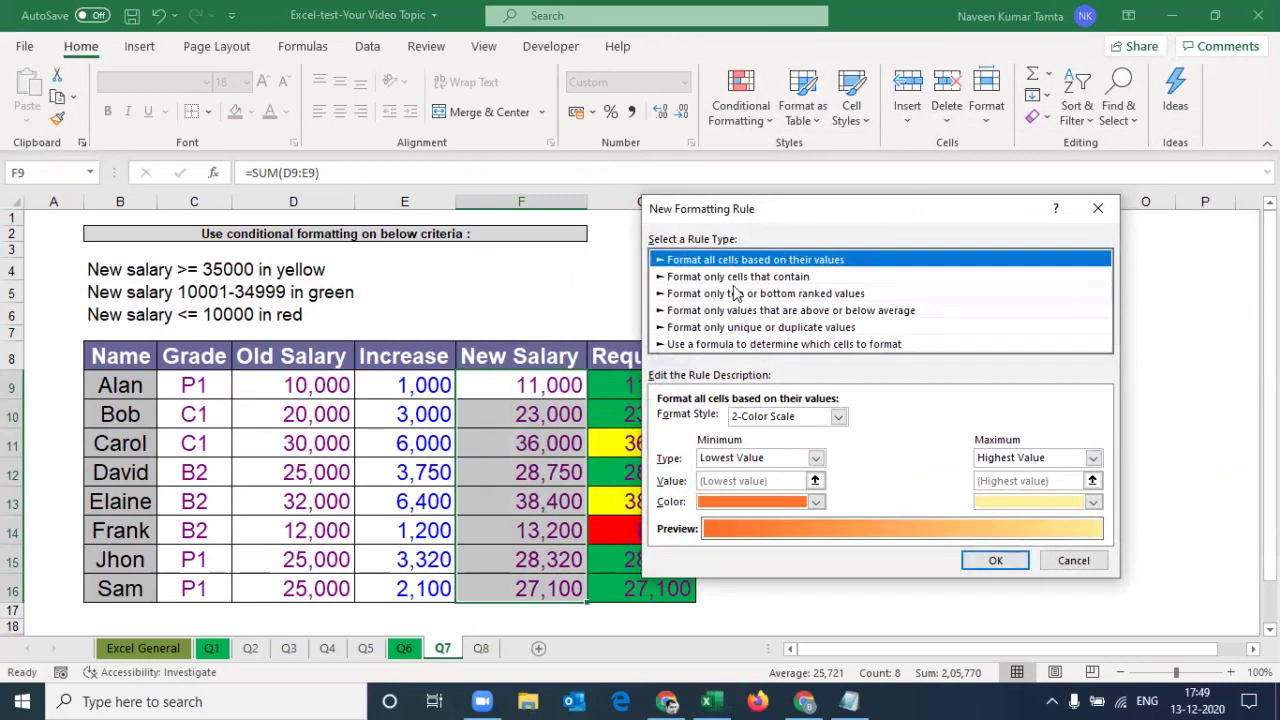
pyautogui.click(736, 279)
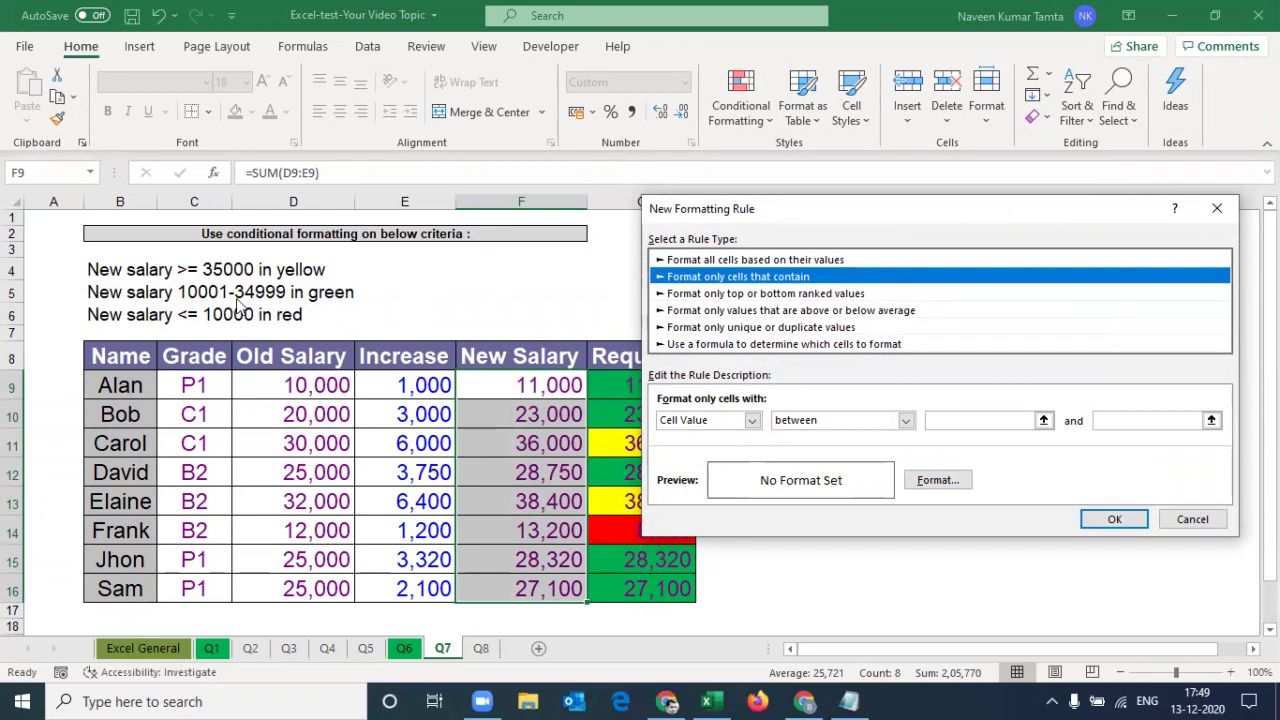
pyautogui.click(946, 420)
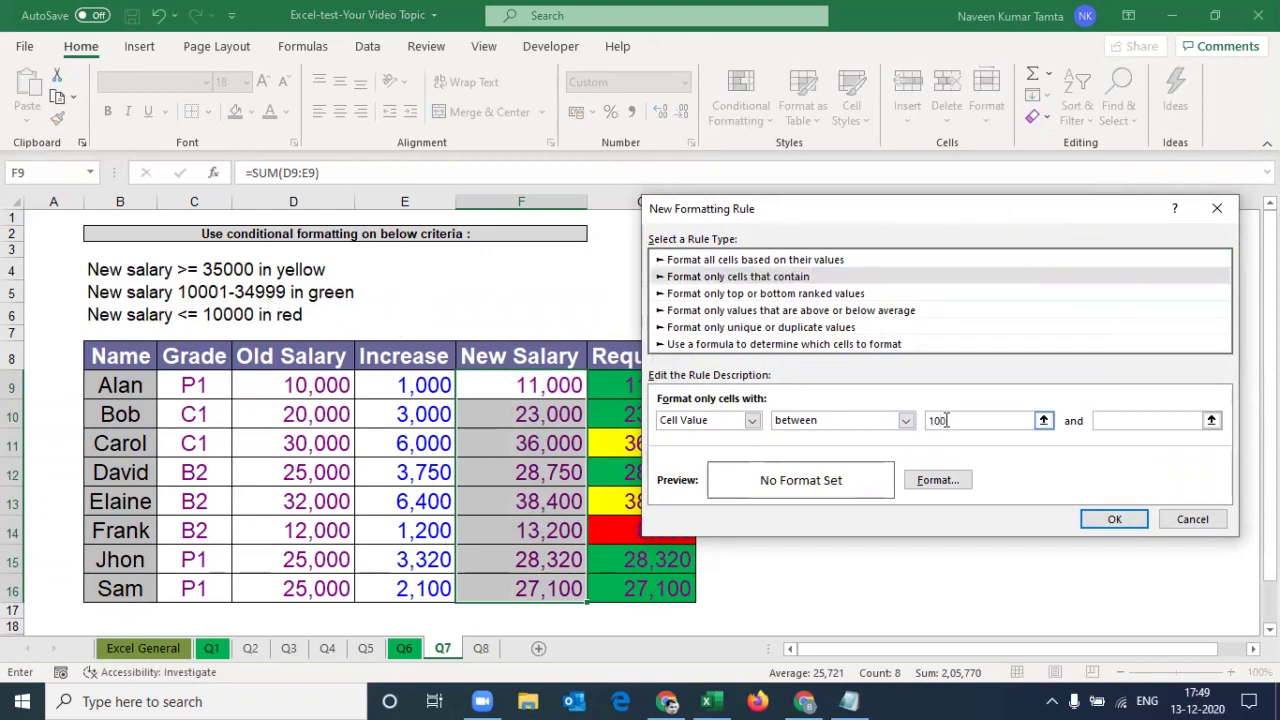
pyautogui.write('10001')
pyautogui.click(1141, 421)
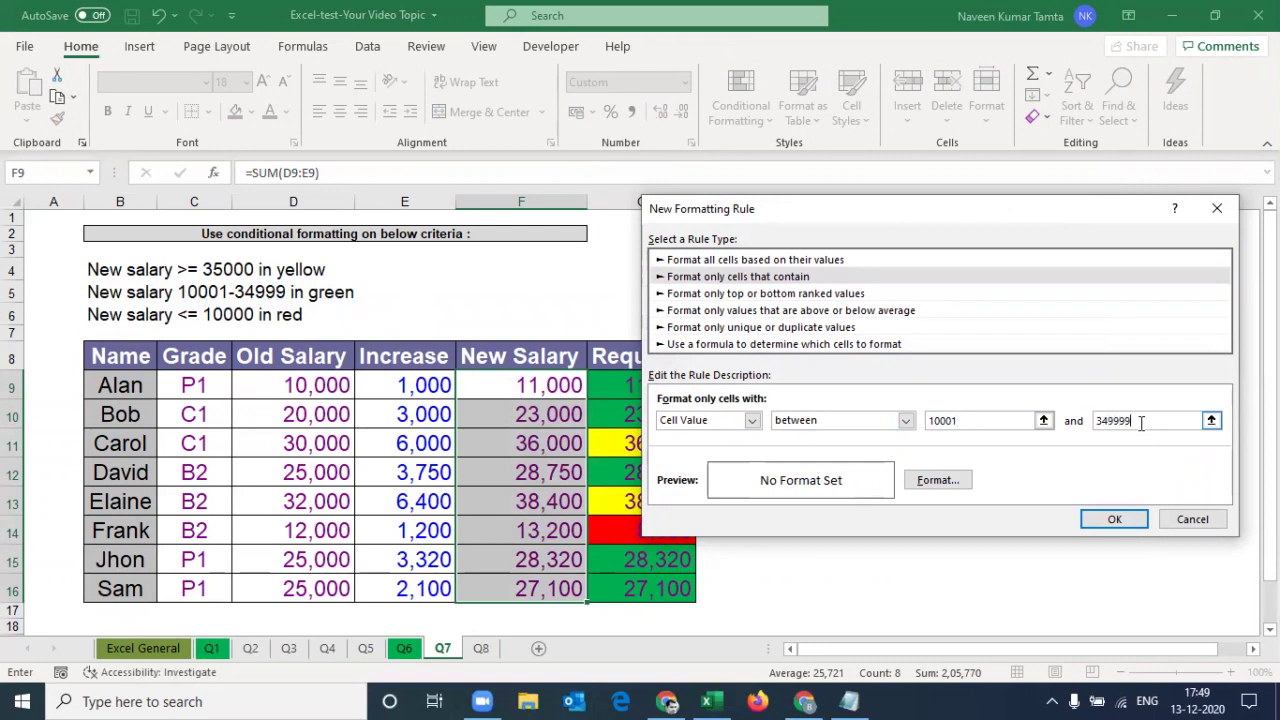
pyautogui.click(938, 482)
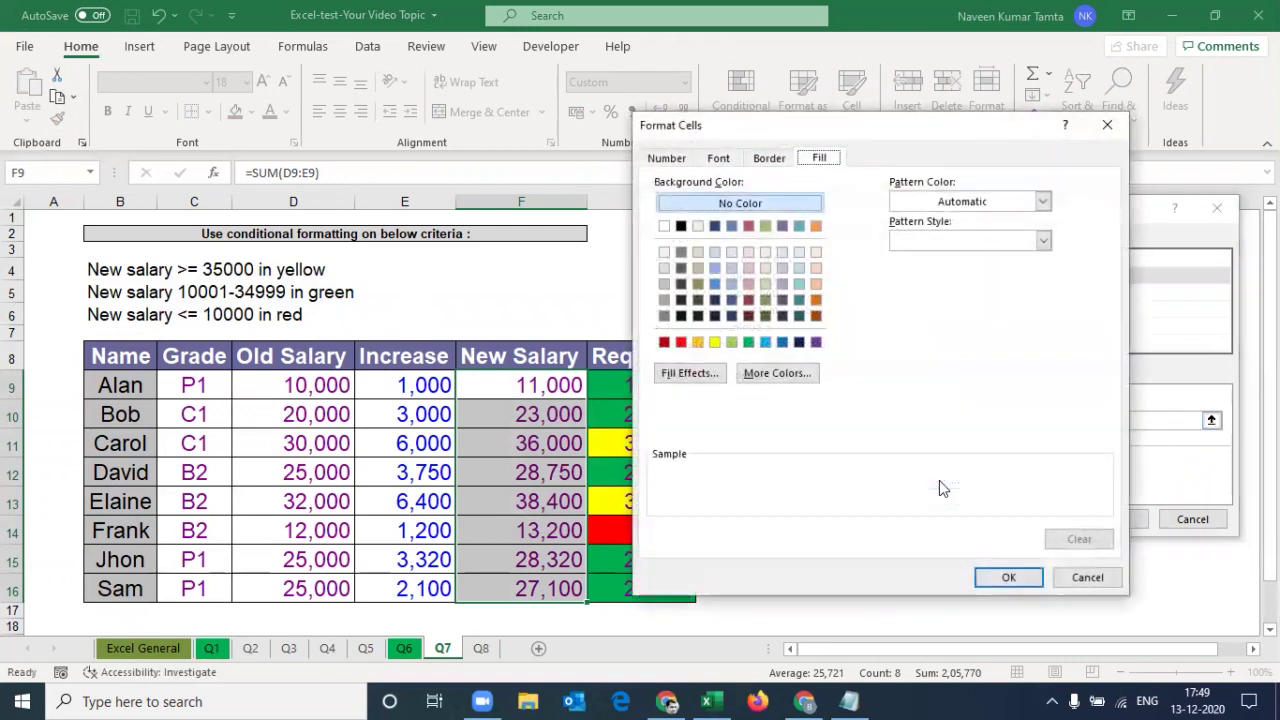
pyautogui.click(748, 342)
pyautogui.click(986, 577)
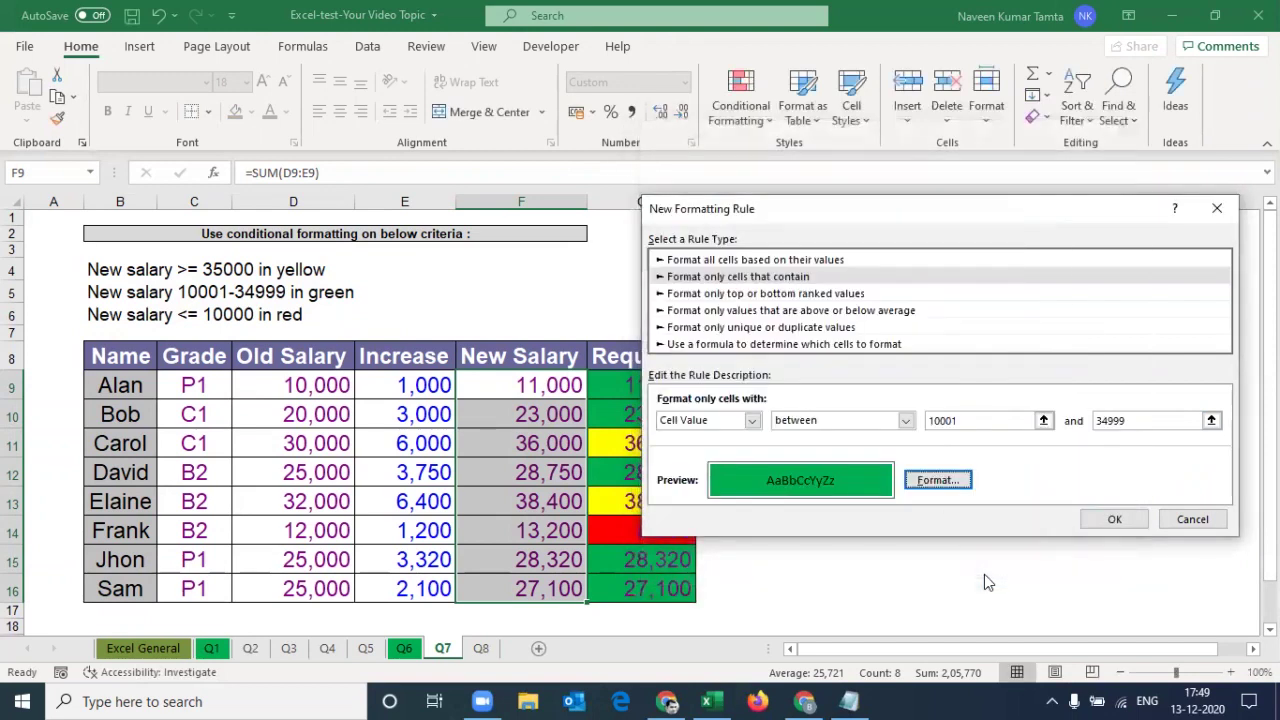
pyautogui.click(1085, 525)
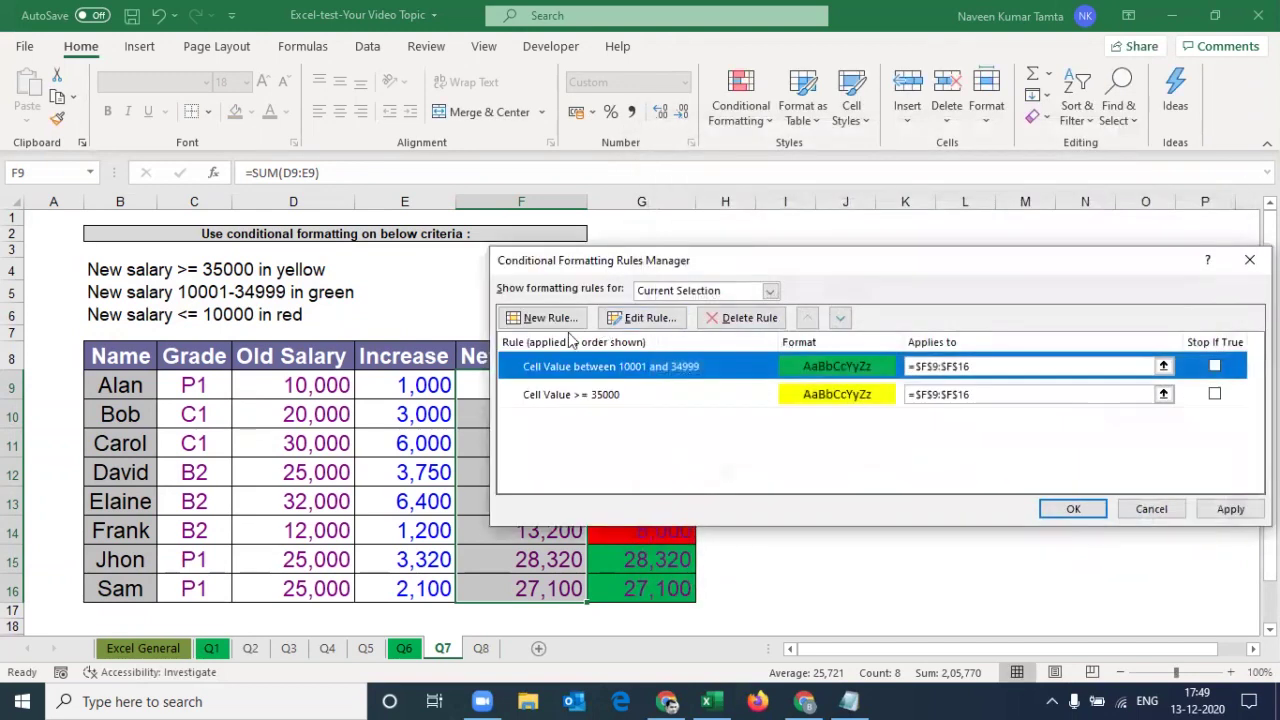
# Add a red fill rule for values of 10000 or less and apply all three rules.
pyautogui.click(532, 324)
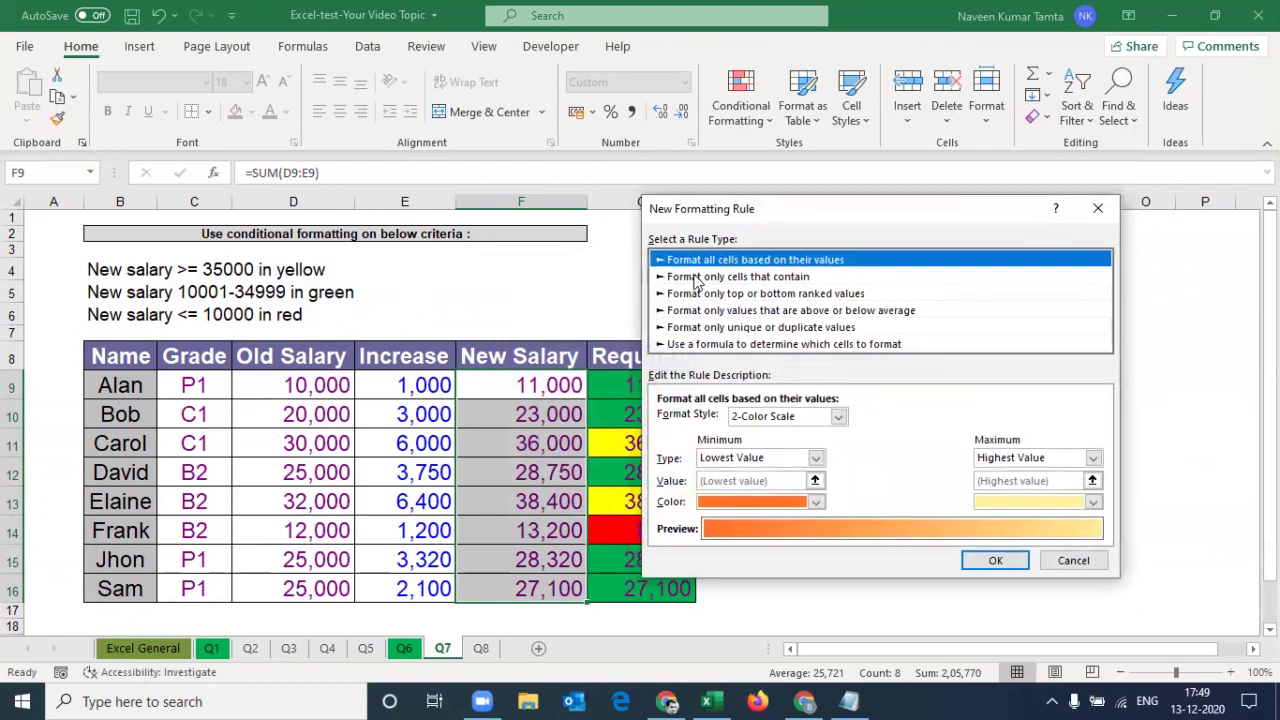
pyautogui.click(697, 277)
pyautogui.click(905, 420)
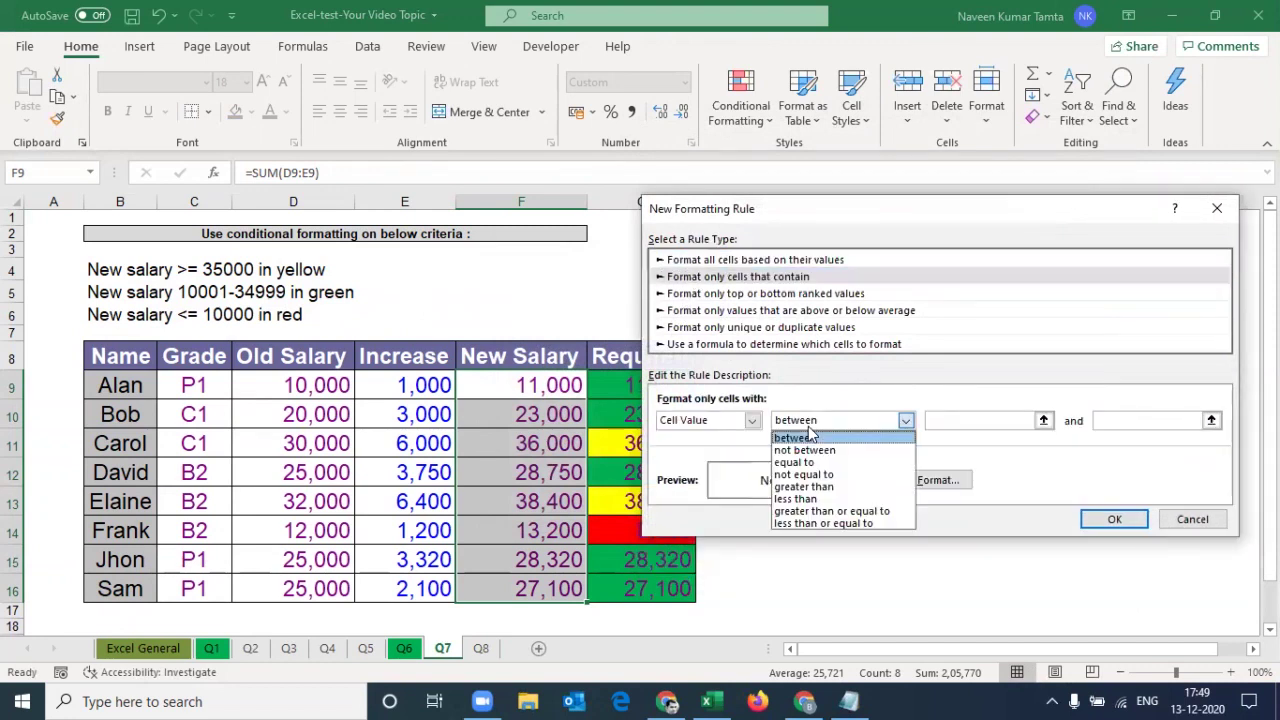
pyautogui.click(836, 523)
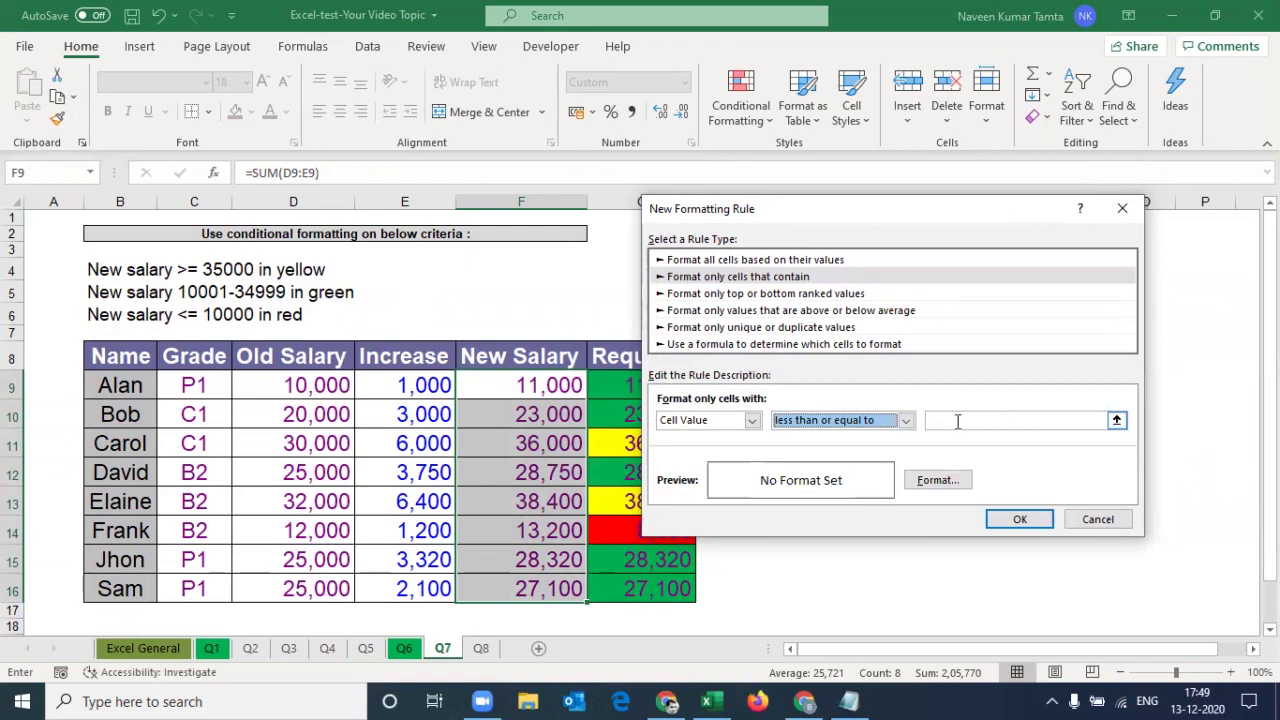
pyautogui.click(957, 421)
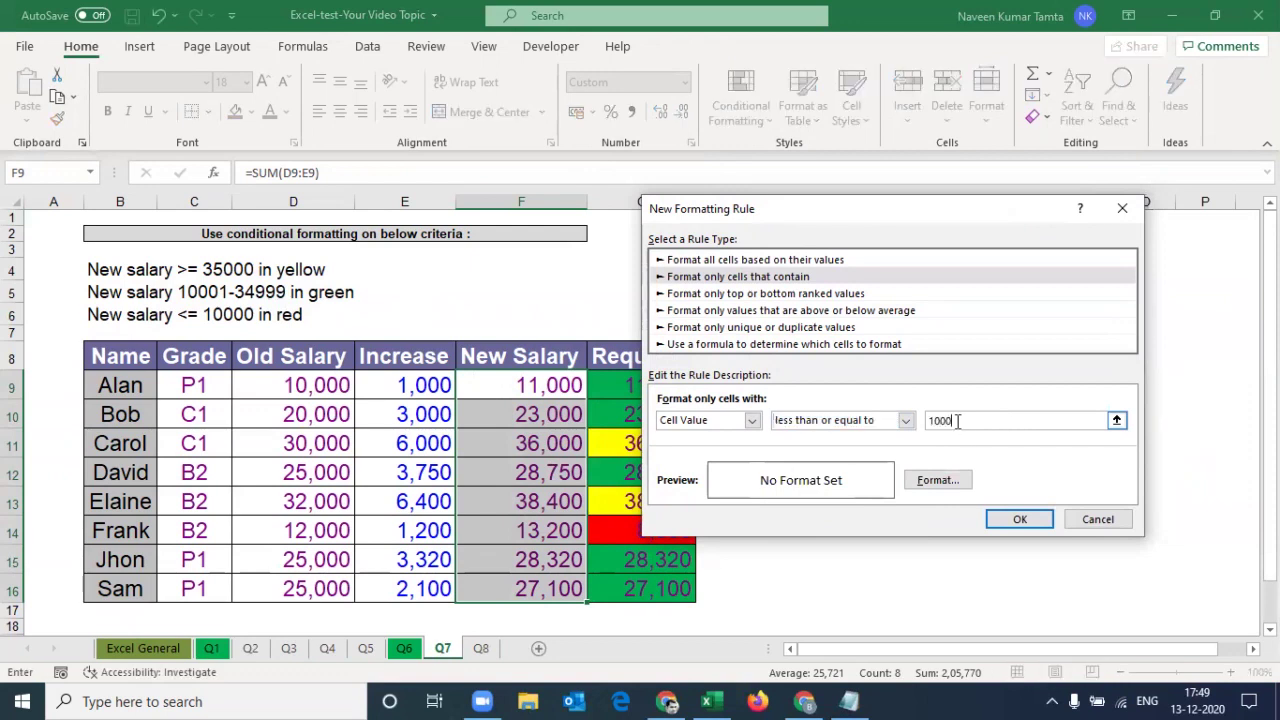
pyautogui.click(939, 482)
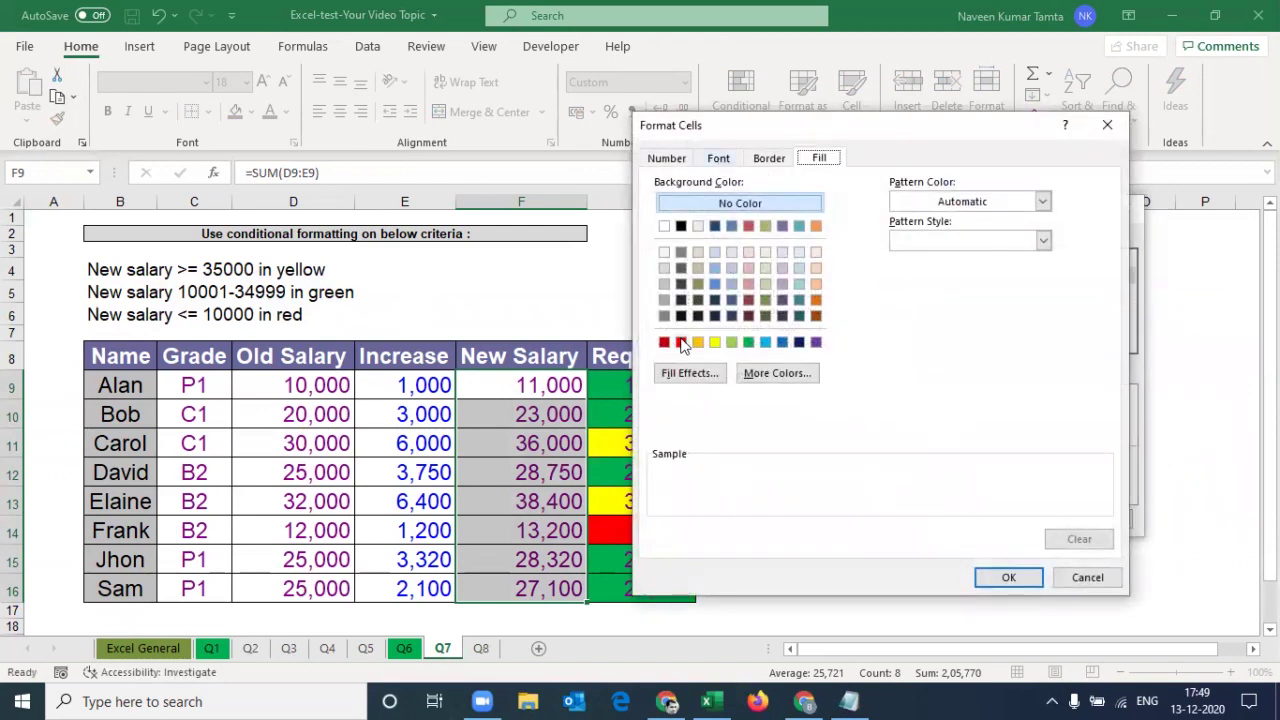
pyautogui.click(681, 342)
pyautogui.click(987, 580)
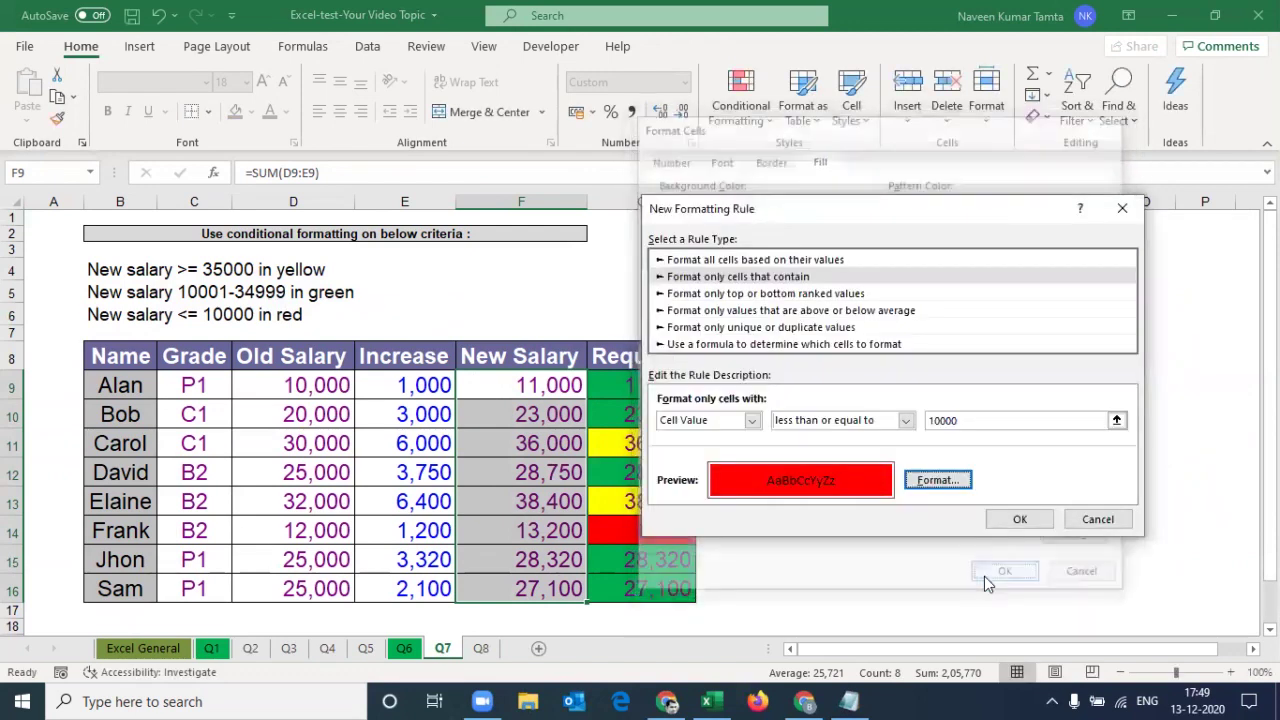
pyautogui.click(1020, 519)
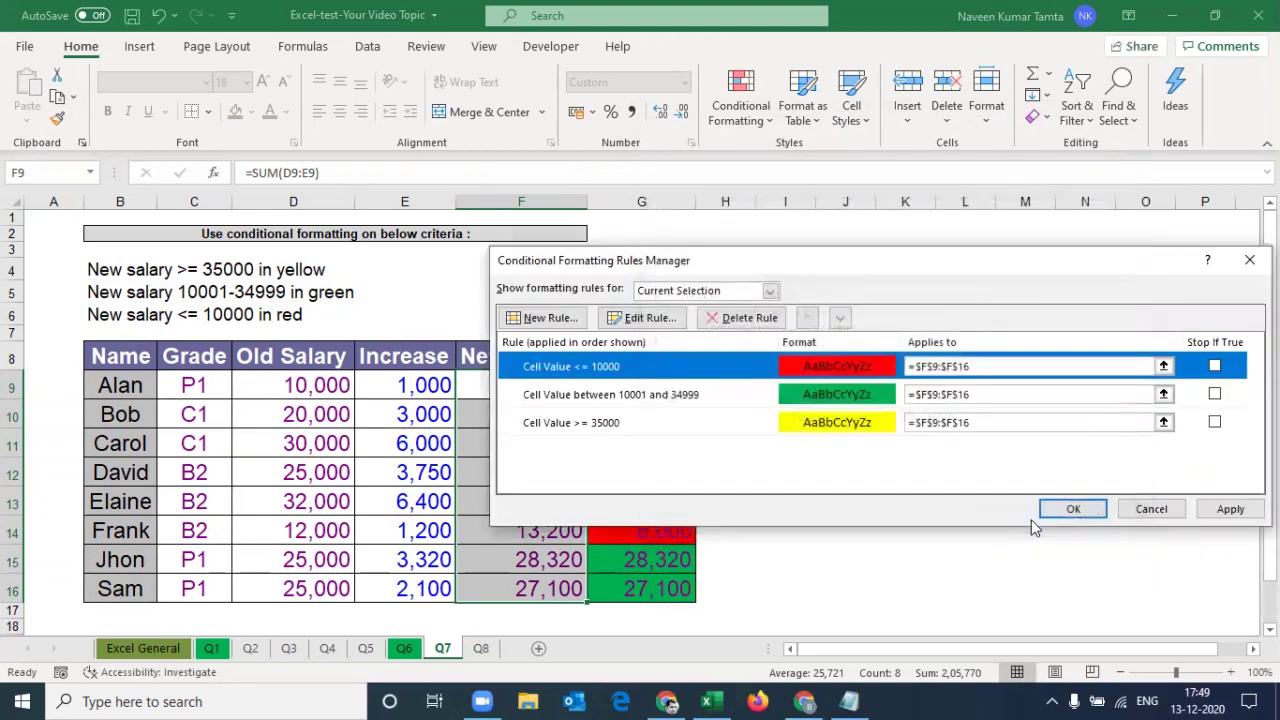
pyautogui.click(1218, 515)
pyautogui.click(1065, 510)
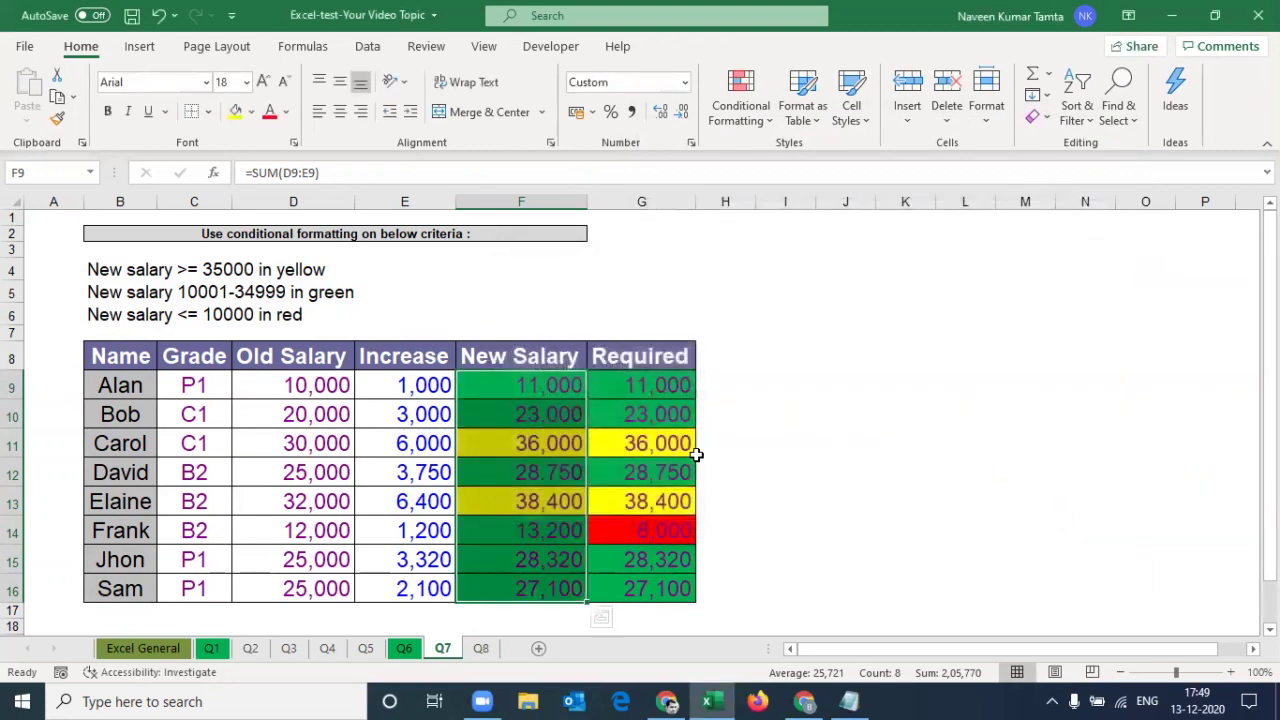
# Compare Frank's New Salary in F14 against his Required value of 8000.
pyautogui.click(517, 471)
pyautogui.press('Down')
pyautogui.press('Down')
pyautogui.press('Down')
pyautogui.press('Up')
pyautogui.press('Left')
pyautogui.press('Left')
pyautogui.press('Right')
pyautogui.press('Right')
pyautogui.press('Right')
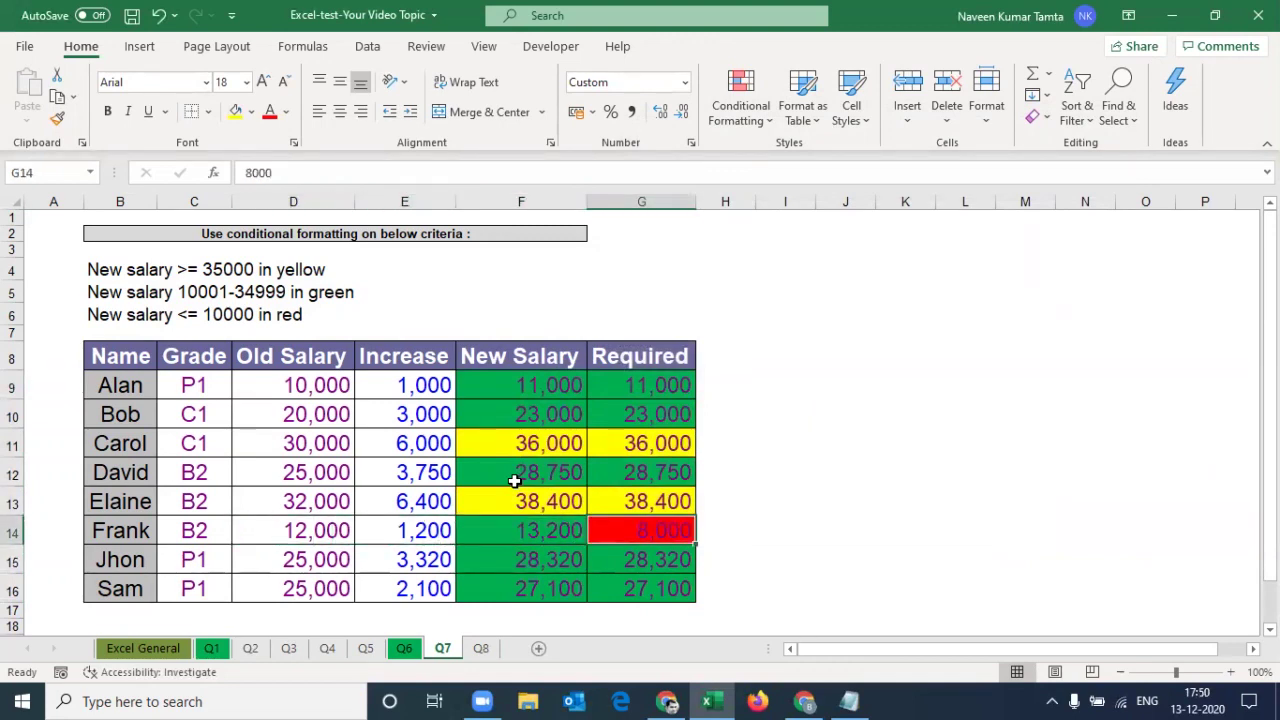
pyautogui.press('Left')
pyautogui.press('Right')
pyautogui.press('Left')
pyautogui.press('Left')
pyautogui.press('Left')
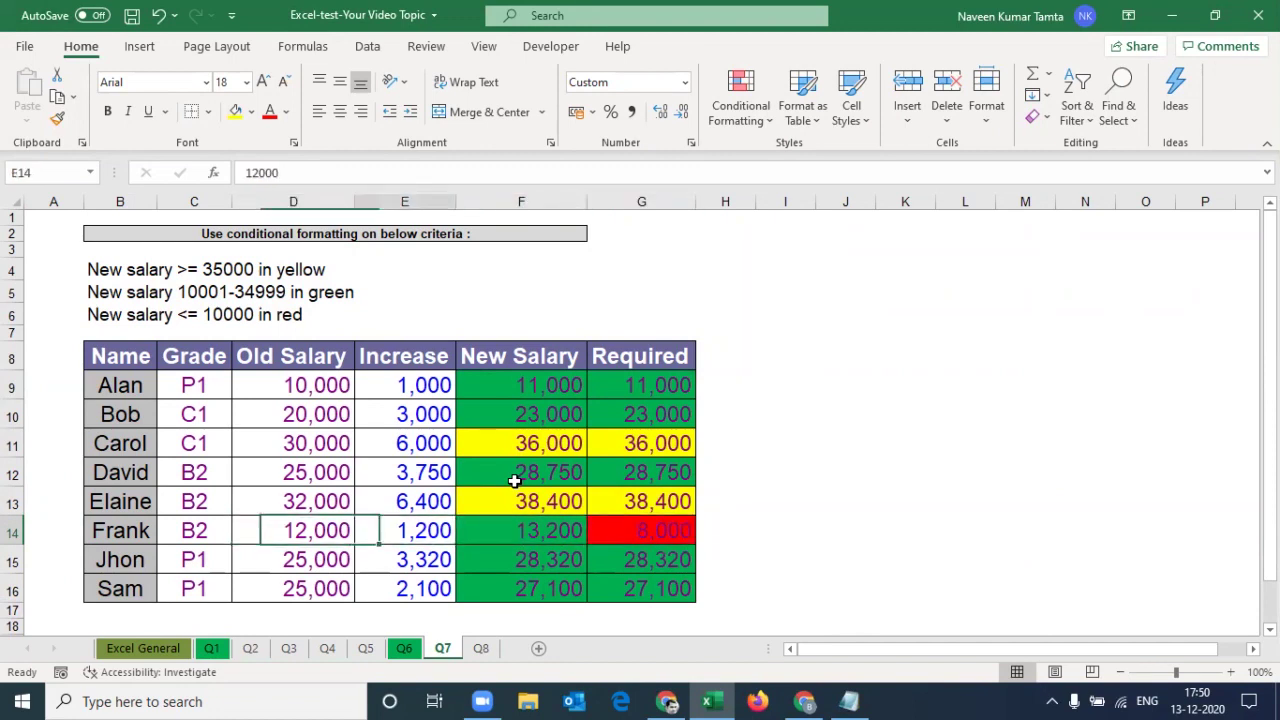
pyautogui.press('Right')
pyautogui.press('Right')
pyautogui.press('Right')
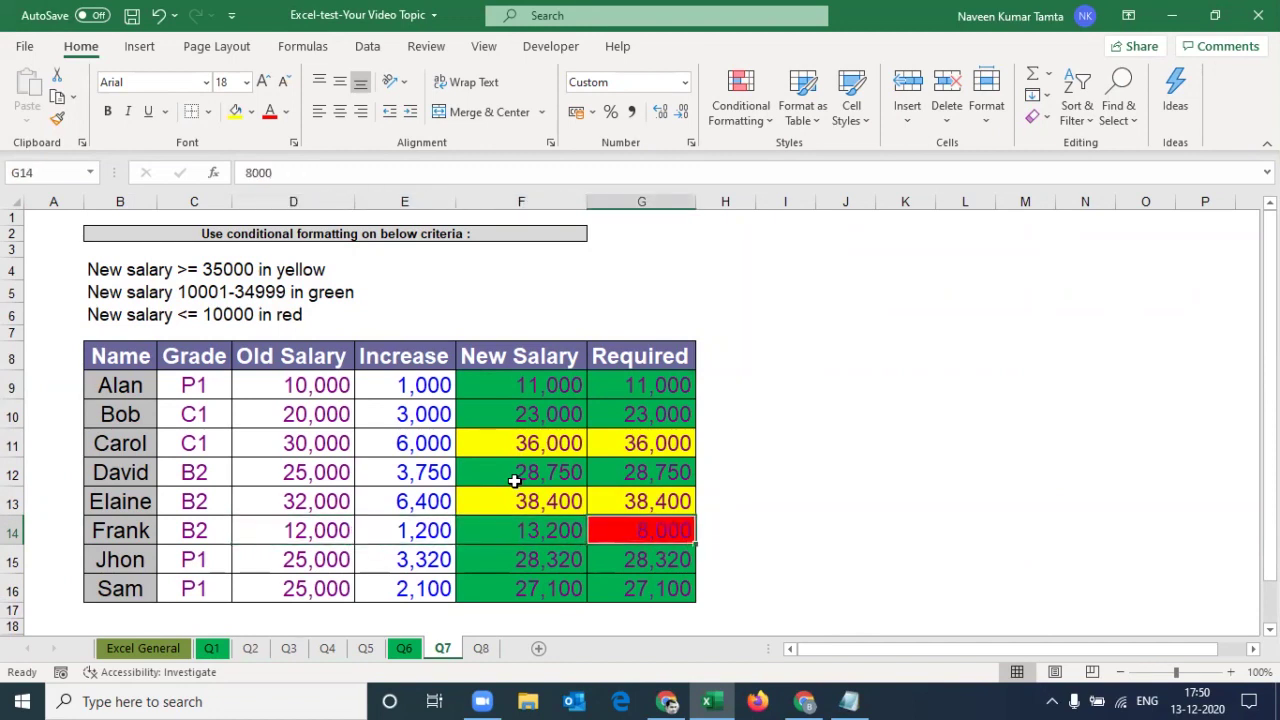
pyautogui.press('Left')
pyautogui.press('Left')
pyautogui.press('Left')
pyautogui.press('Right')
pyautogui.press('Right')
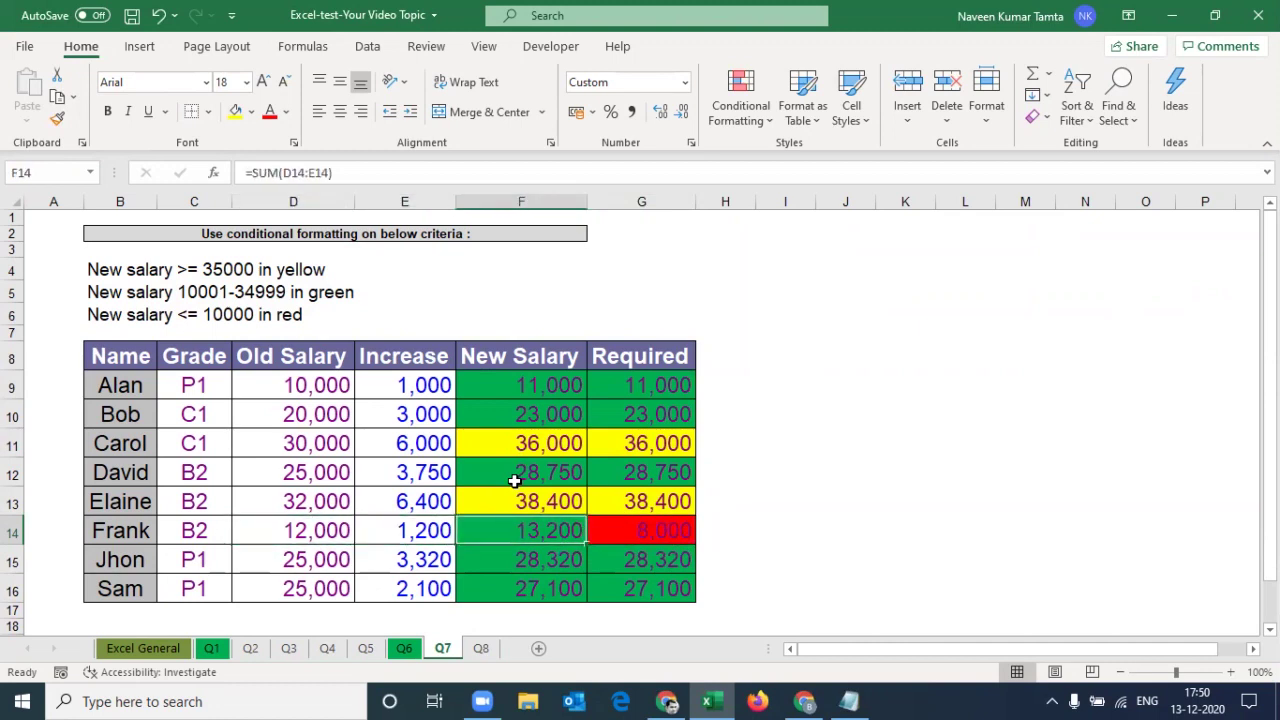
# Temporarily enter 8000 in F14 as a test value.
pyautogui.press('F2')
pyautogui.press('Escape')
pyautogui.write('80')
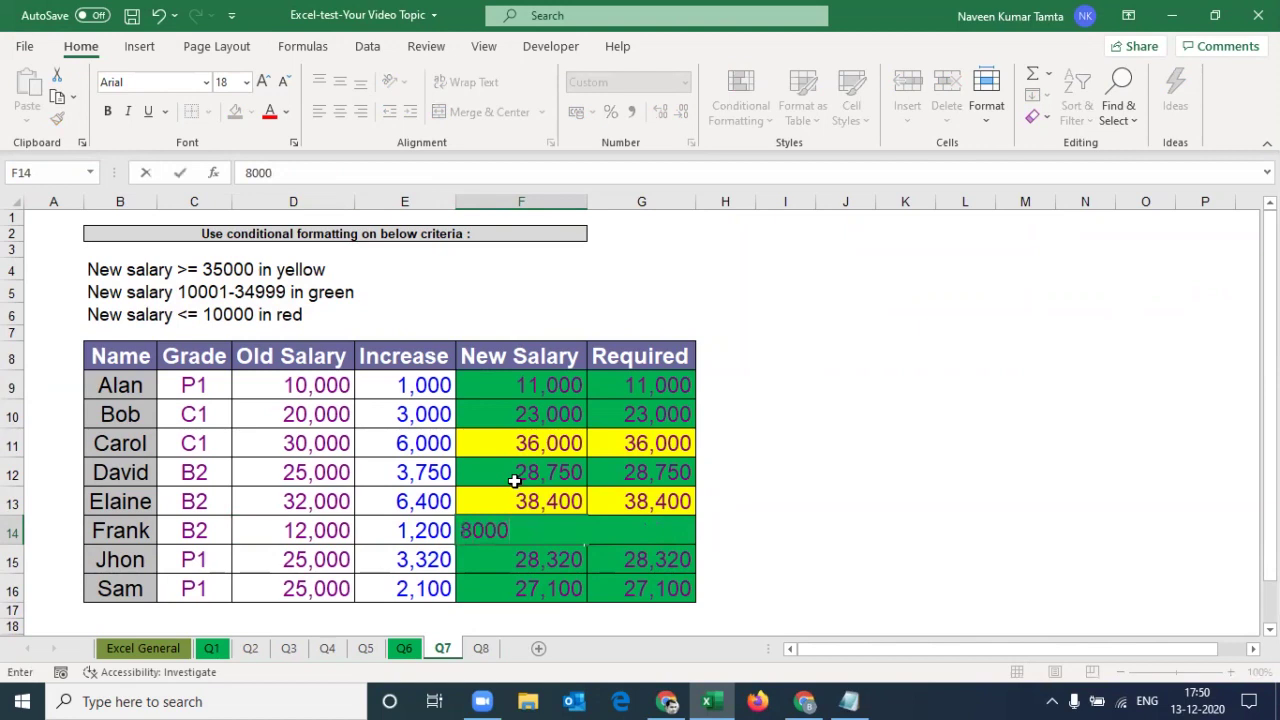
pyautogui.press('Return')
# Check the New Salary and Required cells for Carol through Frank.
pyautogui.press('Up')
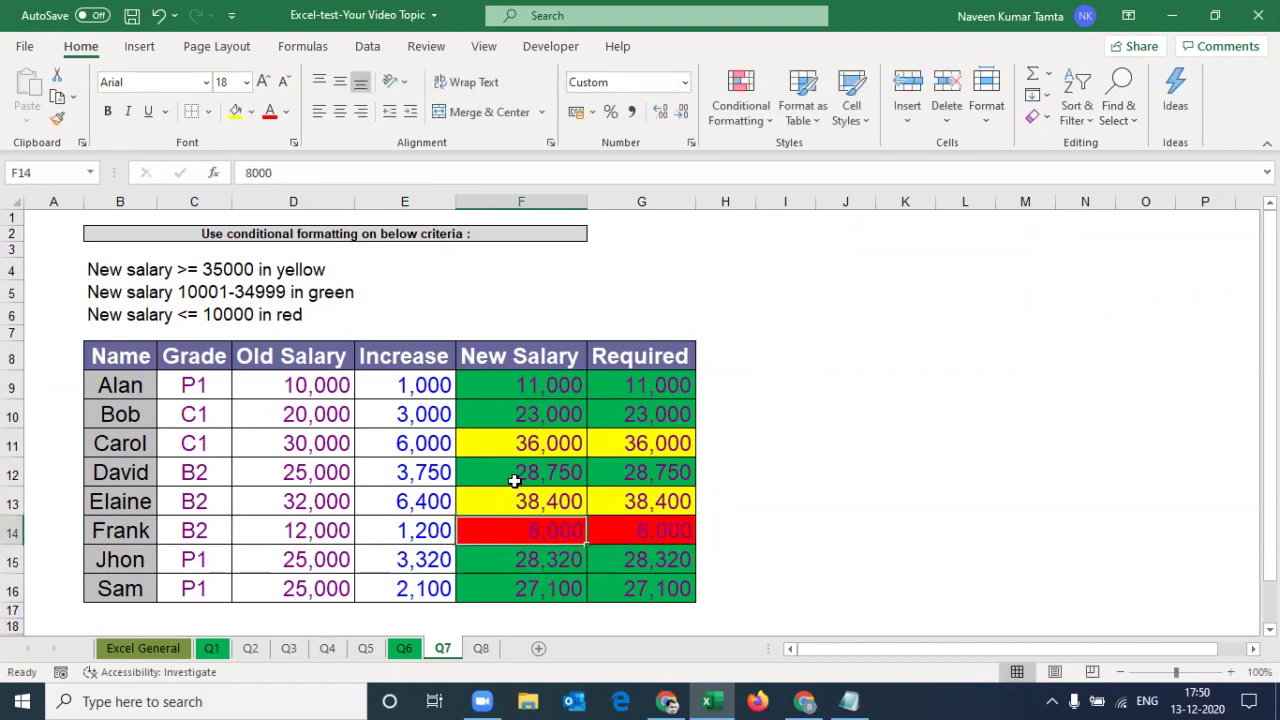
pyautogui.hotkey('shift', 'Right')
pyautogui.press('Up')
pyautogui.press('Up')
pyautogui.press('Up')
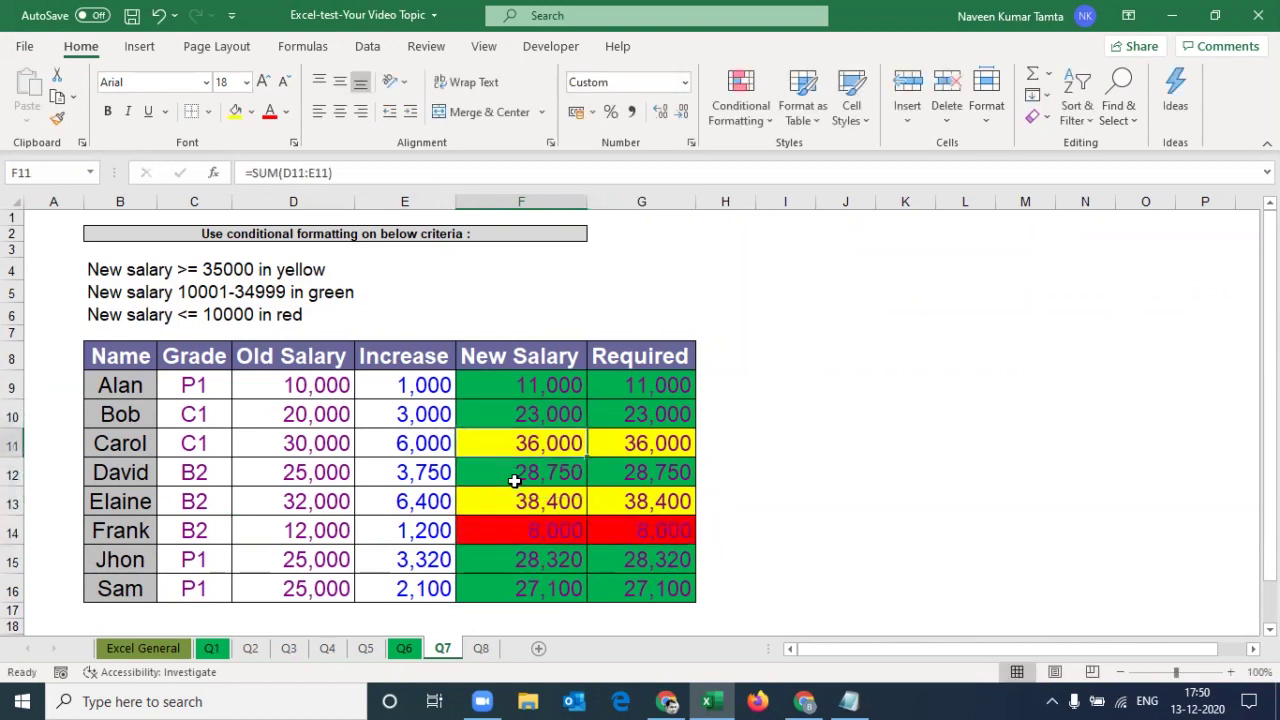
pyautogui.hotkey('shift', 'Right')
pyautogui.hotkey('shift', 'Down')
pyautogui.hotkey('shift', 'Down')
pyautogui.press('Left')
pyautogui.press('Left')
pyautogui.press('Left')
pyautogui.press('Down')
pyautogui.press('Down')
pyautogui.press('Down')
pyautogui.press('Down')
pyautogui.press('Right')
pyautogui.press('Right')
# Replace Frank's Old Salary of 12,000 in D14 with 6800.
pyautogui.press('Up')
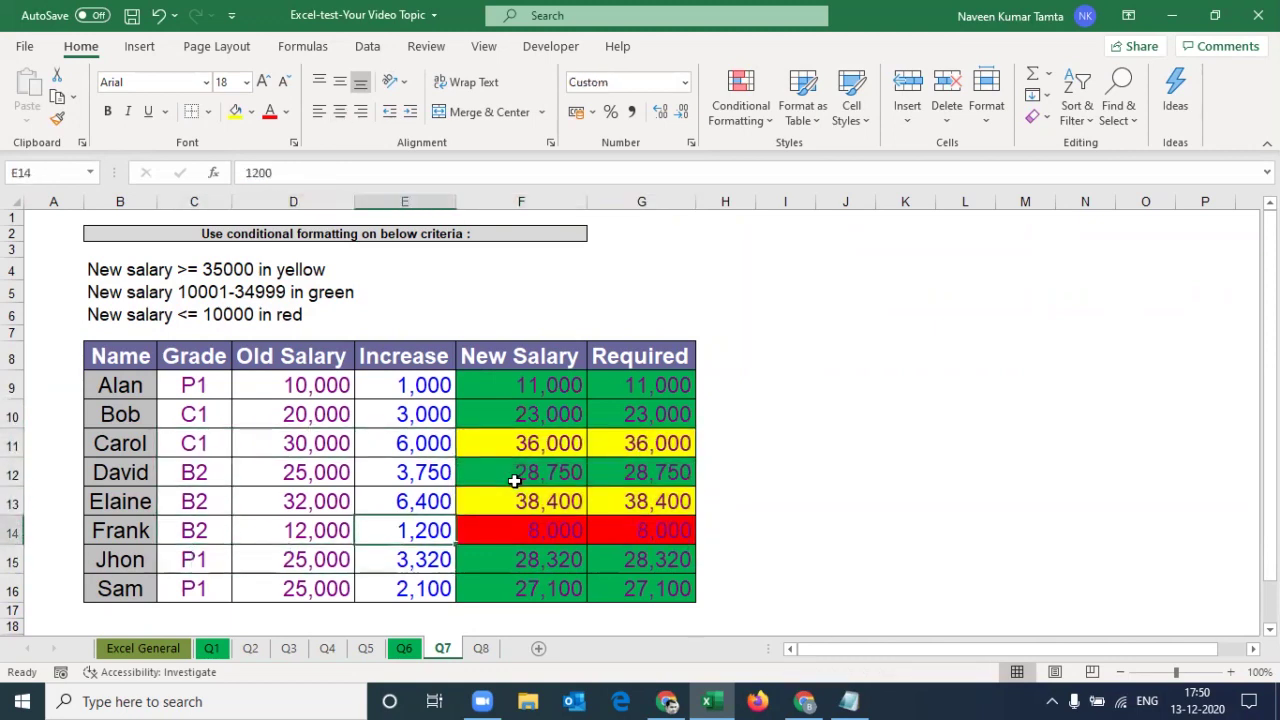
pyautogui.press('Left')
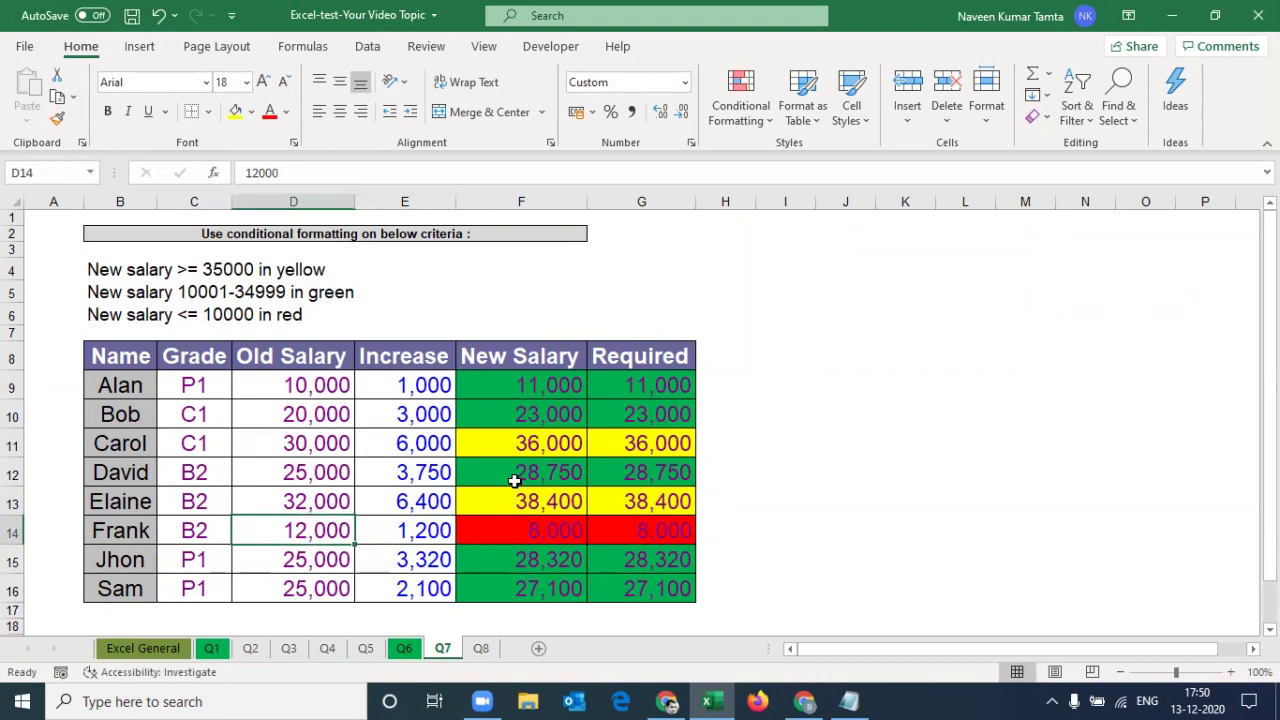
pyautogui.hotkey('shift', 'Right')
pyautogui.press('Right')
pyautogui.press('Right')
pyautogui.press('Right')
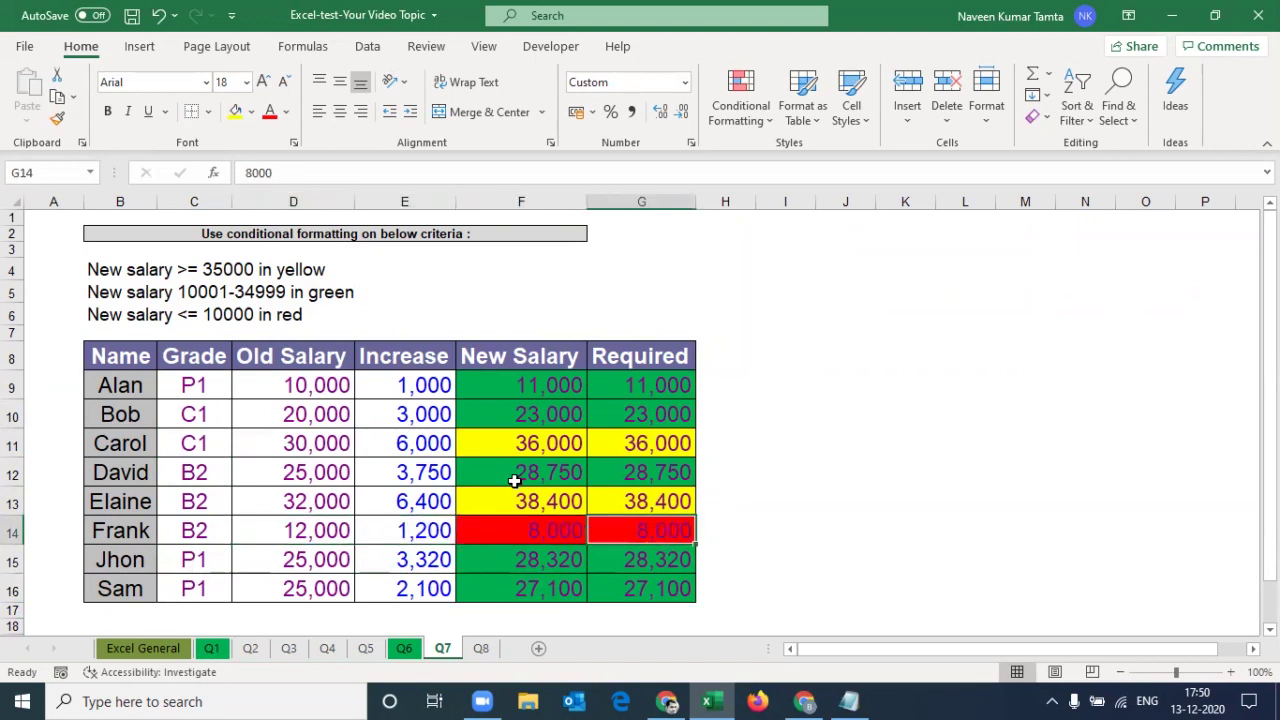
pyautogui.press('Left')
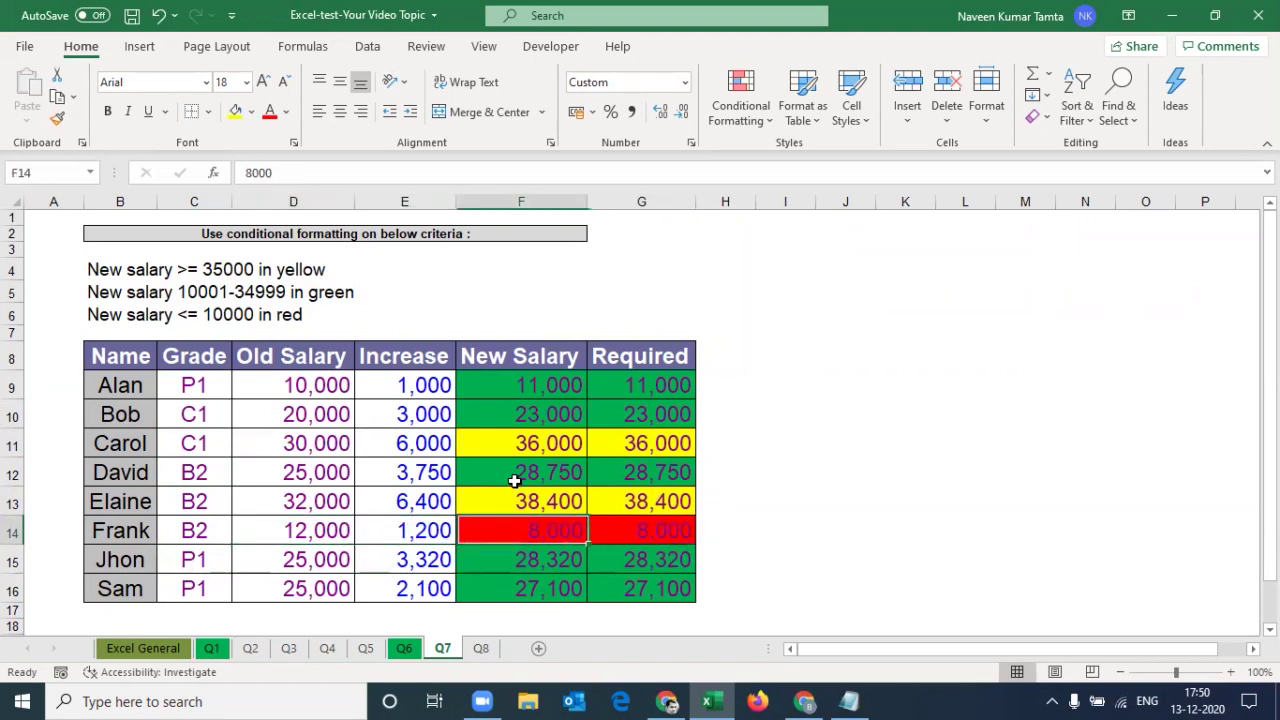
pyautogui.press('Left')
pyautogui.press('Left')
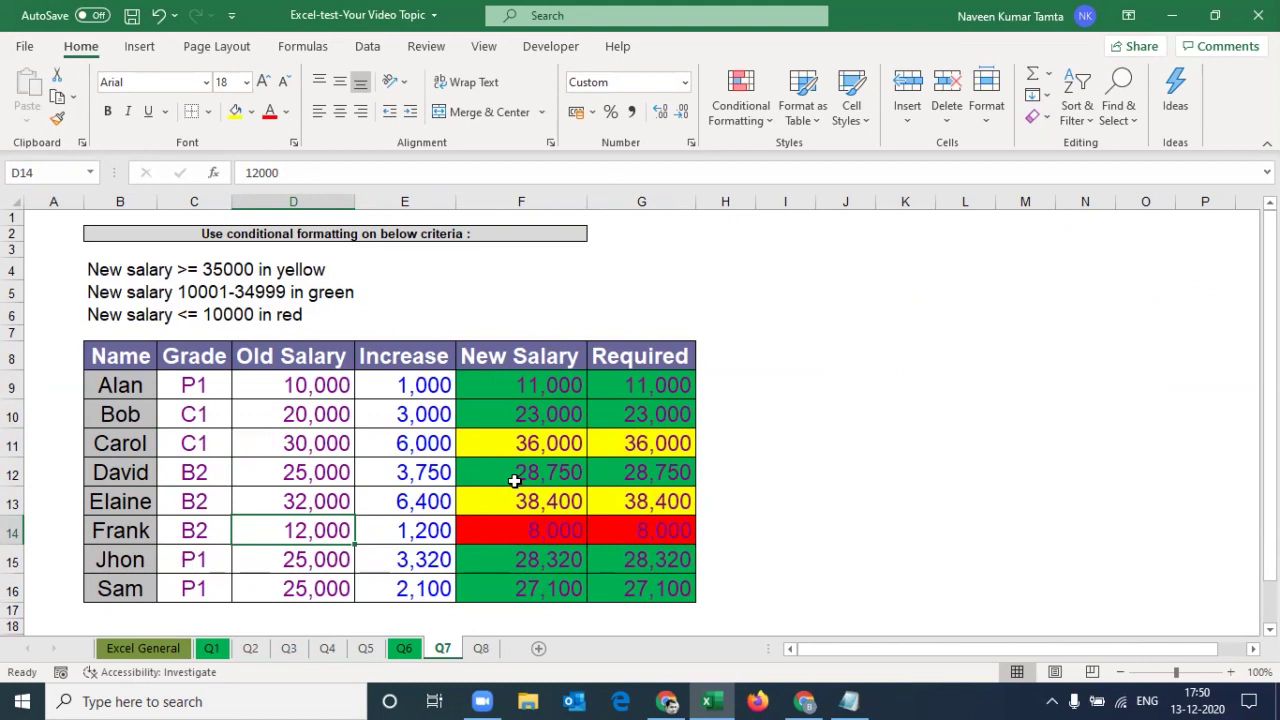
pyautogui.write('6800')
pyautogui.press('Return')
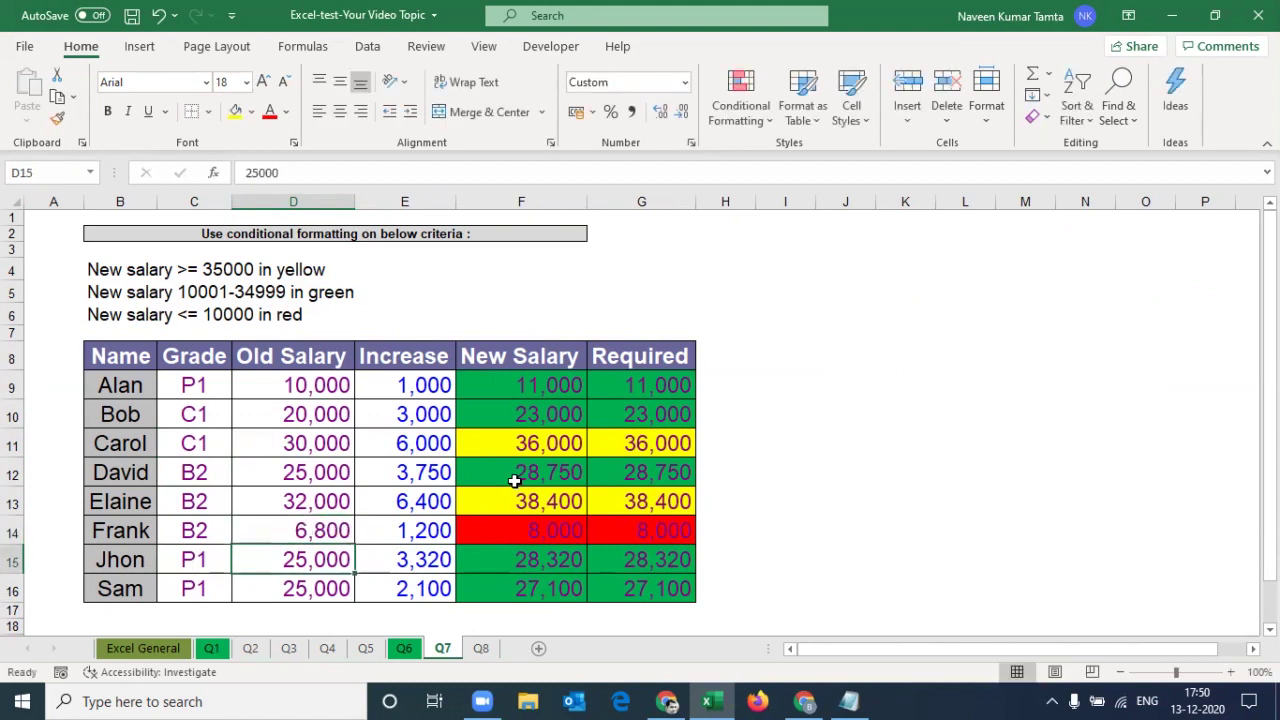
# Fill Elaine's SUM formula down into F14 to restore Frank's New Salary.
pyautogui.press('Up')
pyautogui.press('Right')
pyautogui.press('Right')
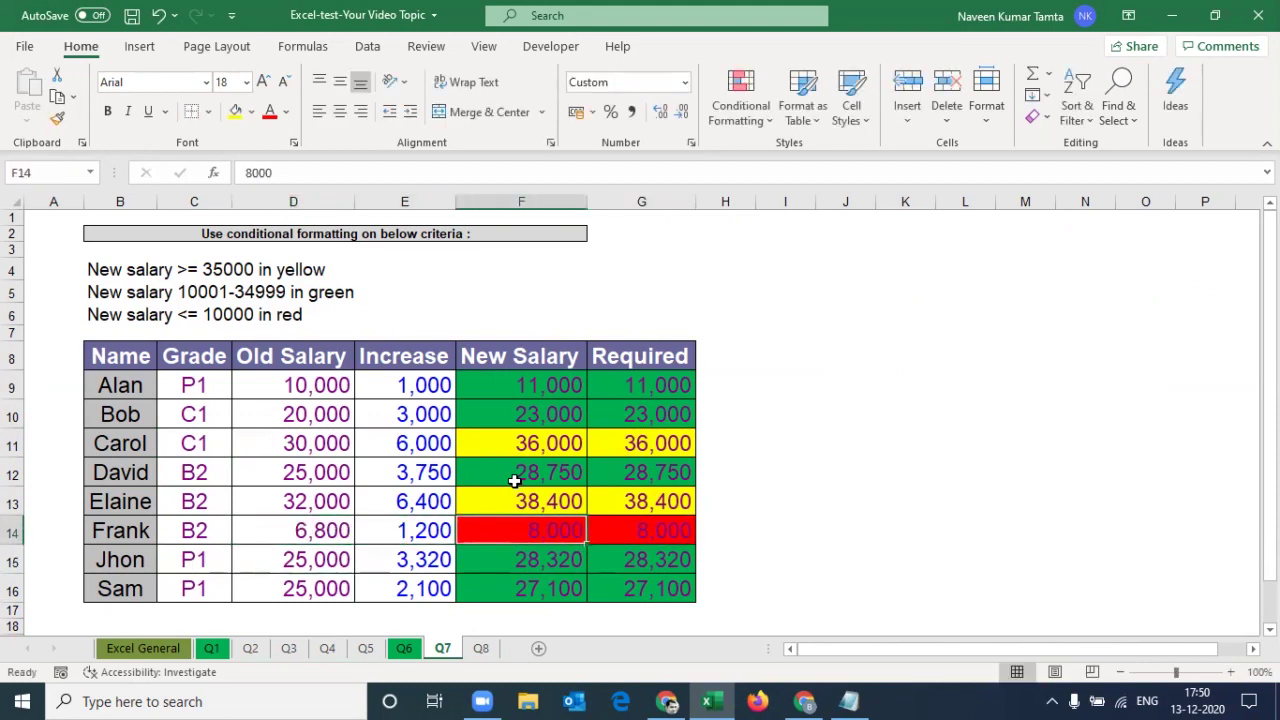
pyautogui.press('Up')
pyautogui.hotkey('shift', 'Down')
pyautogui.hotkey('ctrl', 'd')
pyautogui.press('Down')
pyautogui.press('Up')
pyautogui.press('Up')
pyautogui.press('Up')
pyautogui.press('Up')
pyautogui.press('Up')
# Select the New Salary and Required columns for rows 9–16 to compare them.
pyautogui.hotkey('ctrl', 'shift', 'Down')
pyautogui.press('Down')
pyautogui.press('Down')
pyautogui.press('Down')
pyautogui.press('Down')
pyautogui.press('Down')
pyautogui.press('Down')
pyautogui.press('Down')
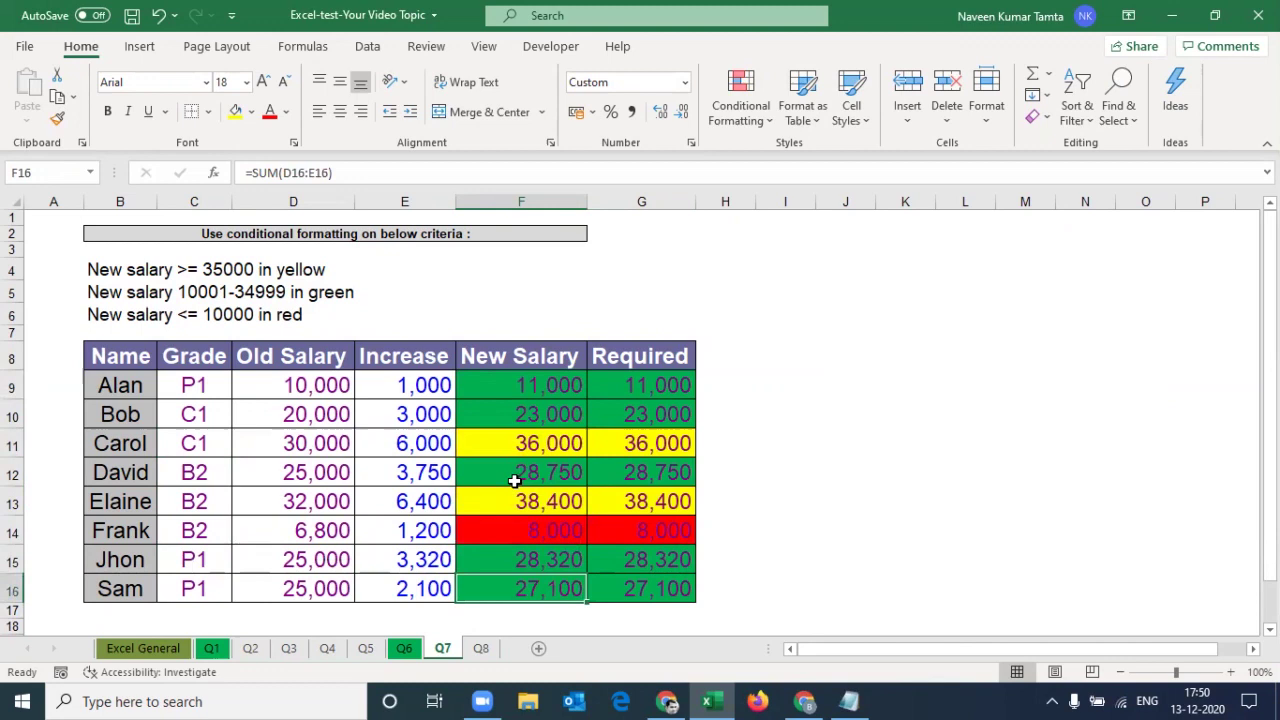
pyautogui.hotkey('shift', 'Up')
pyautogui.hotkey('shift', 'Up')
pyautogui.hotkey('shift', 'Up')
pyautogui.hotkey('shift', 'Up')
pyautogui.hotkey('shift', 'Up')
pyautogui.hotkey('shift', 'Up')
pyautogui.press('Right')
pyautogui.hotkey('shift', 'Up')
pyautogui.hotkey('shift', 'Up')
pyautogui.hotkey('shift', 'Up')
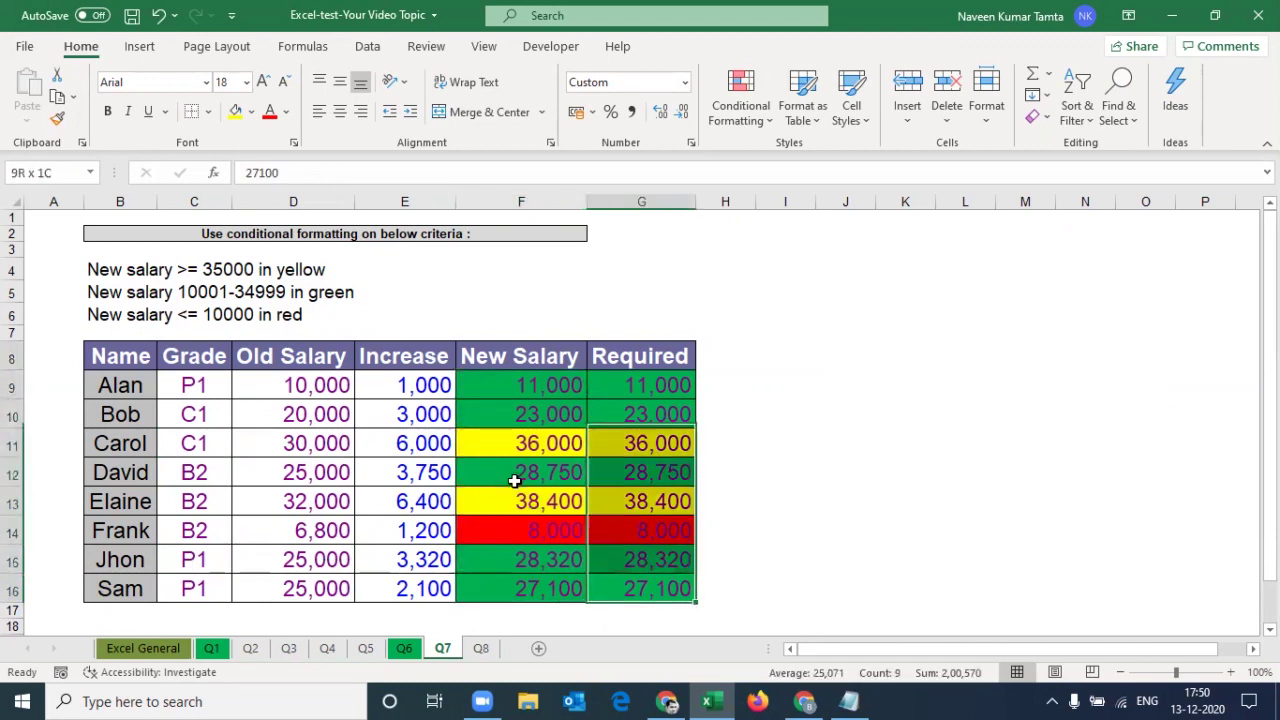
pyautogui.hotkey('shift', 'Up')
pyautogui.hotkey('shift', 'Up')
pyautogui.hotkey('shift', 'Up')
pyautogui.press('Down')
pyautogui.press('Left')
pyautogui.press('Up')
pyautogui.hotkey('shift', 'Up')
pyautogui.hotkey('shift', 'Up')
pyautogui.hotkey('shift', 'Up')
pyautogui.hotkey('shift', 'Up')
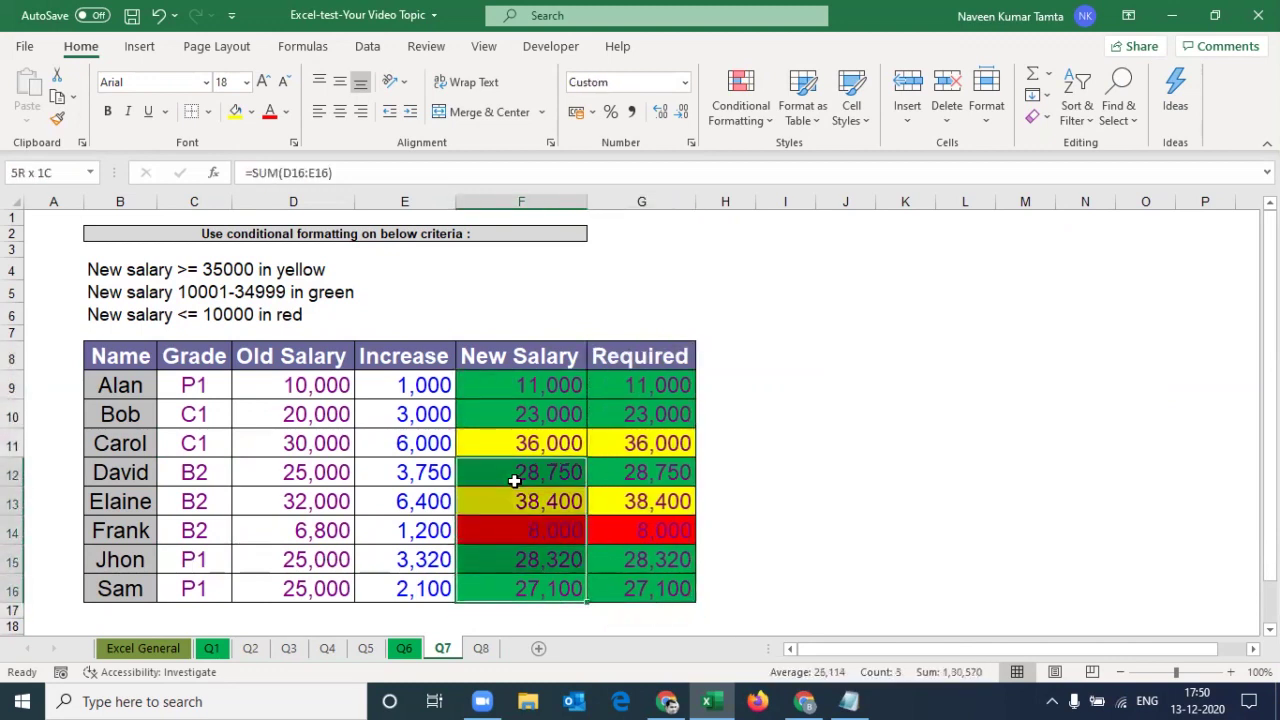
pyautogui.hotkey('shift', 'Up')
pyautogui.hotkey('shift', 'Up')
pyautogui.hotkey('shift', 'Up')
pyautogui.press('Up')
pyautogui.press('Up')
pyautogui.press('Up')
pyautogui.press('Up')
pyautogui.press('Up')
pyautogui.press('Up')
pyautogui.press('Left')
pyautogui.press('Left')
pyautogui.press('Left')
# Read question 8 on the question list, then move to the Q8 sheet.
pyautogui.hotkey('ctrl', 'pageup')
pyautogui.hotkey('ctrl', 'pageup')
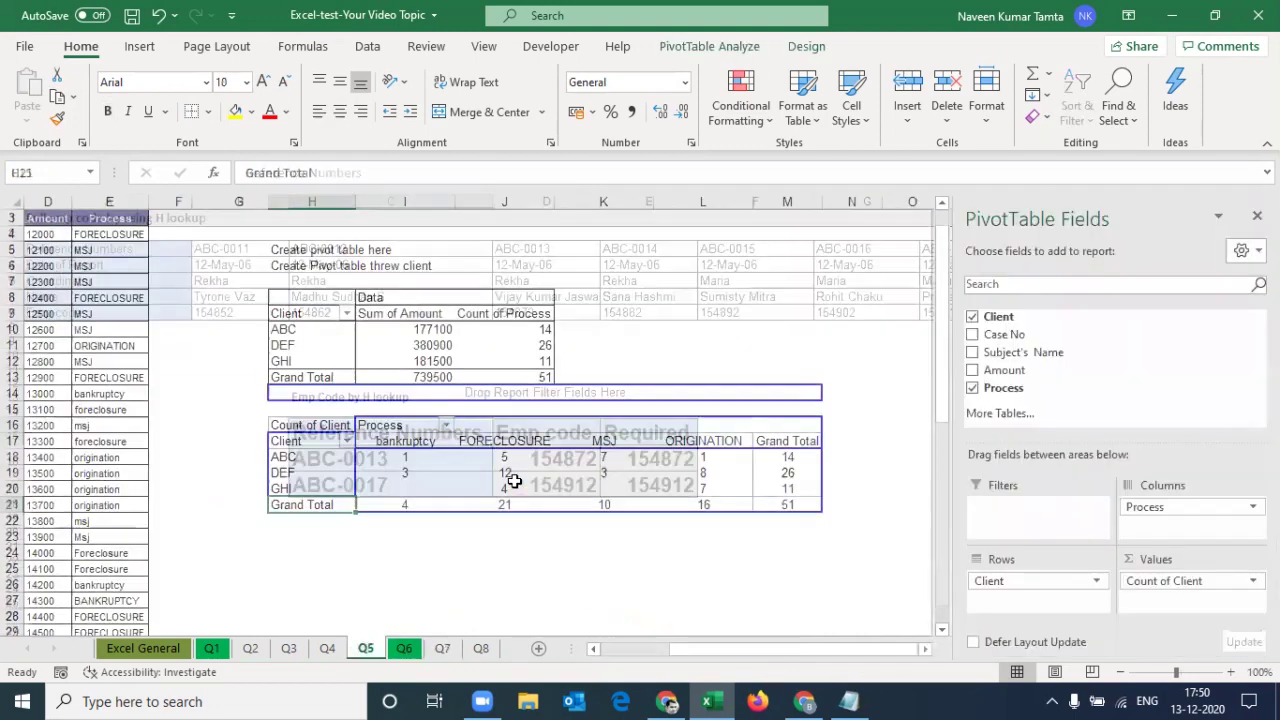
pyautogui.hotkey('ctrl', 'pageup')
pyautogui.hotkey('ctrl', 'pageup')
pyautogui.hotkey('ctrl', 'pageup')
pyautogui.hotkey('ctrl', 'pageup')
pyautogui.hotkey('ctrl', 'pageup')
pyautogui.press('Down')
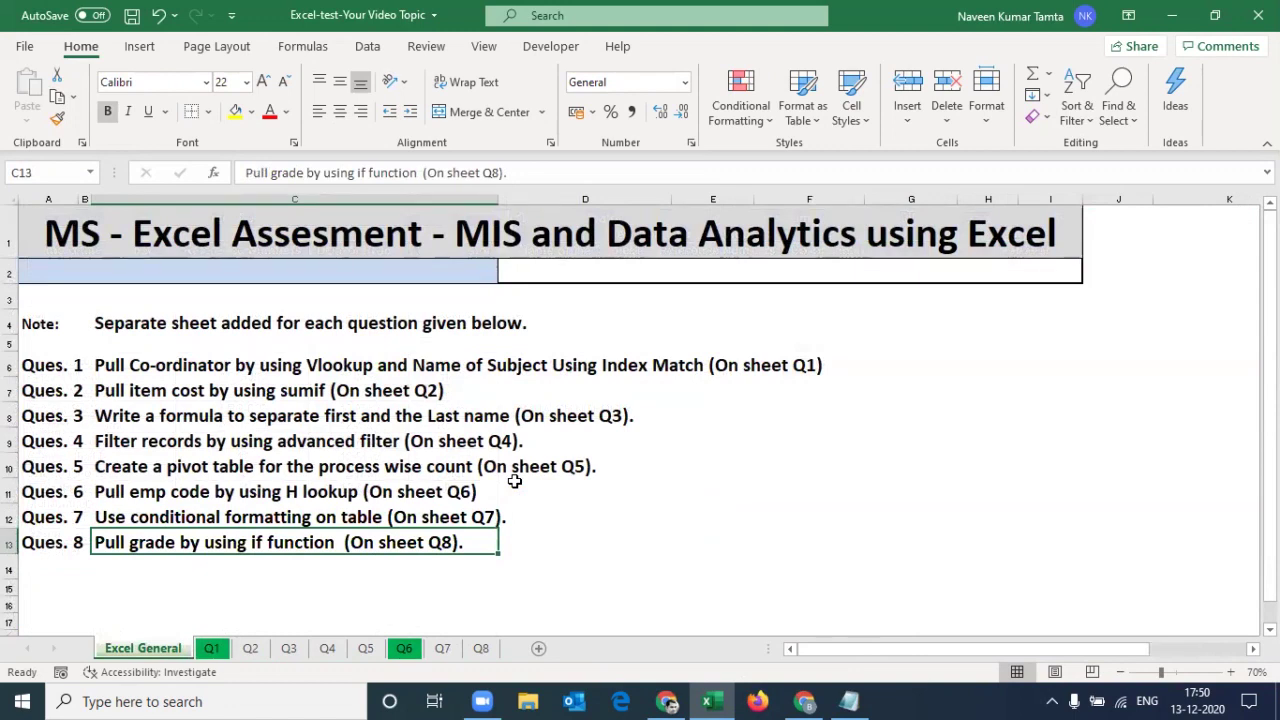
pyautogui.hotkey('ctrl', 'pagedown')
pyautogui.hotkey('ctrl', 'pagedown')
pyautogui.hotkey('ctrl', 'pagedown')
pyautogui.hotkey('ctrl', 'pagedown')
pyautogui.hotkey('ctrl', 'pagedown')
pyautogui.hotkey('ctrl', 'pagedown')
pyautogui.hotkey('ctrl', 'pagedown')
pyautogui.hotkey('ctrl', 'pagedown')
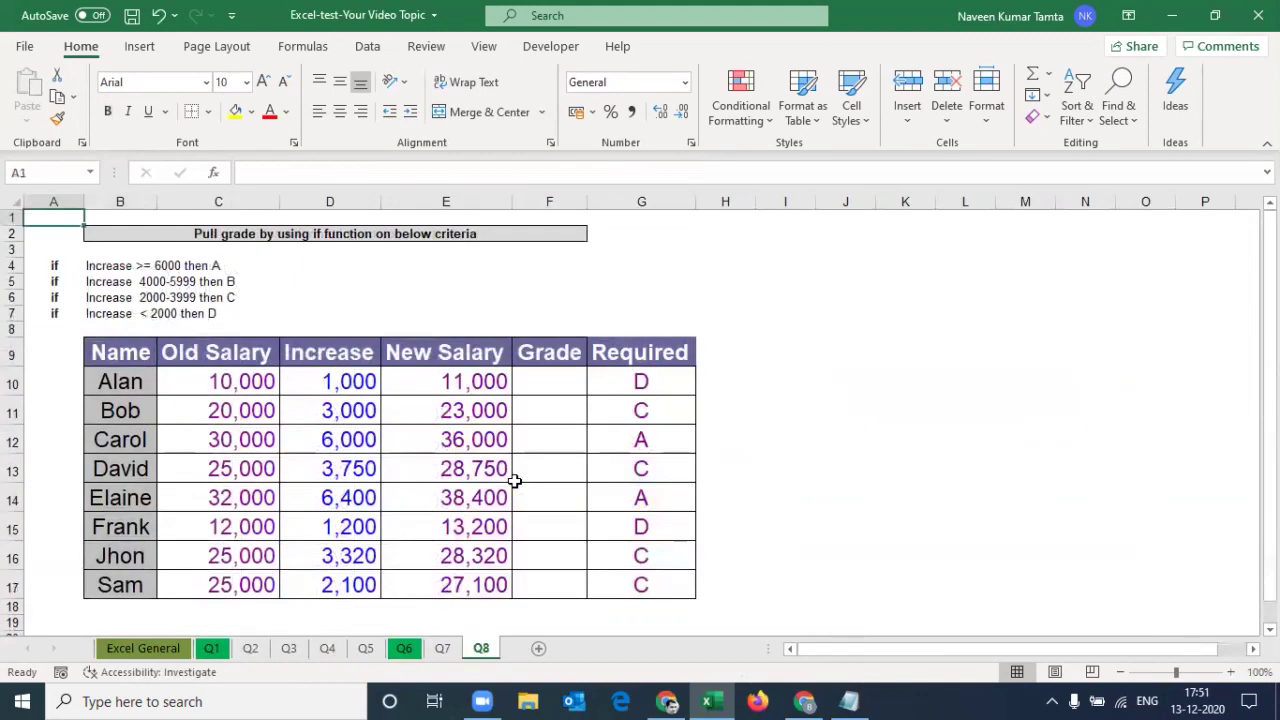
# Autofit column B to the four grade criteria lines and enlarge their text.
pyautogui.press('Down')
pyautogui.press('Down')
pyautogui.press('Down')
pyautogui.press('Right')
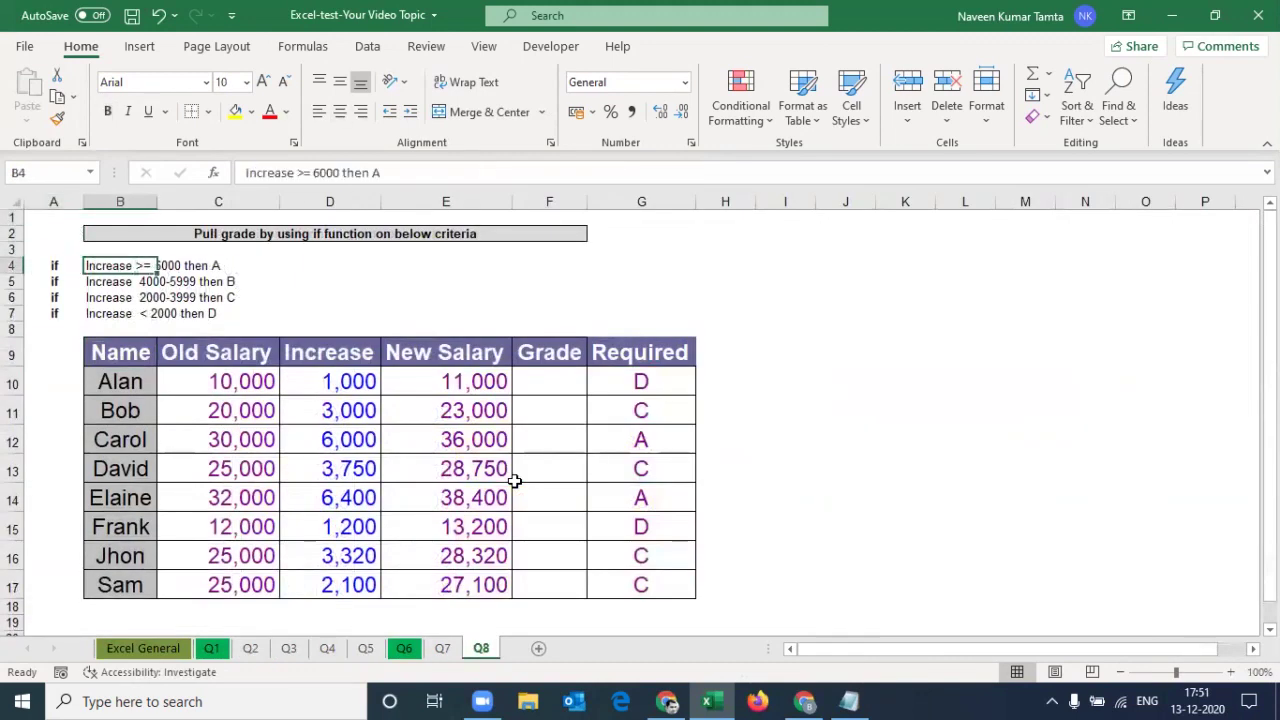
pyautogui.hotkey('shift', 'Down')
pyautogui.hotkey('shift', 'Down')
pyautogui.hotkey('shift', 'Down')
pyautogui.hotkey('alt', 'o')
pyautogui.press('c')
pyautogui.press('a')
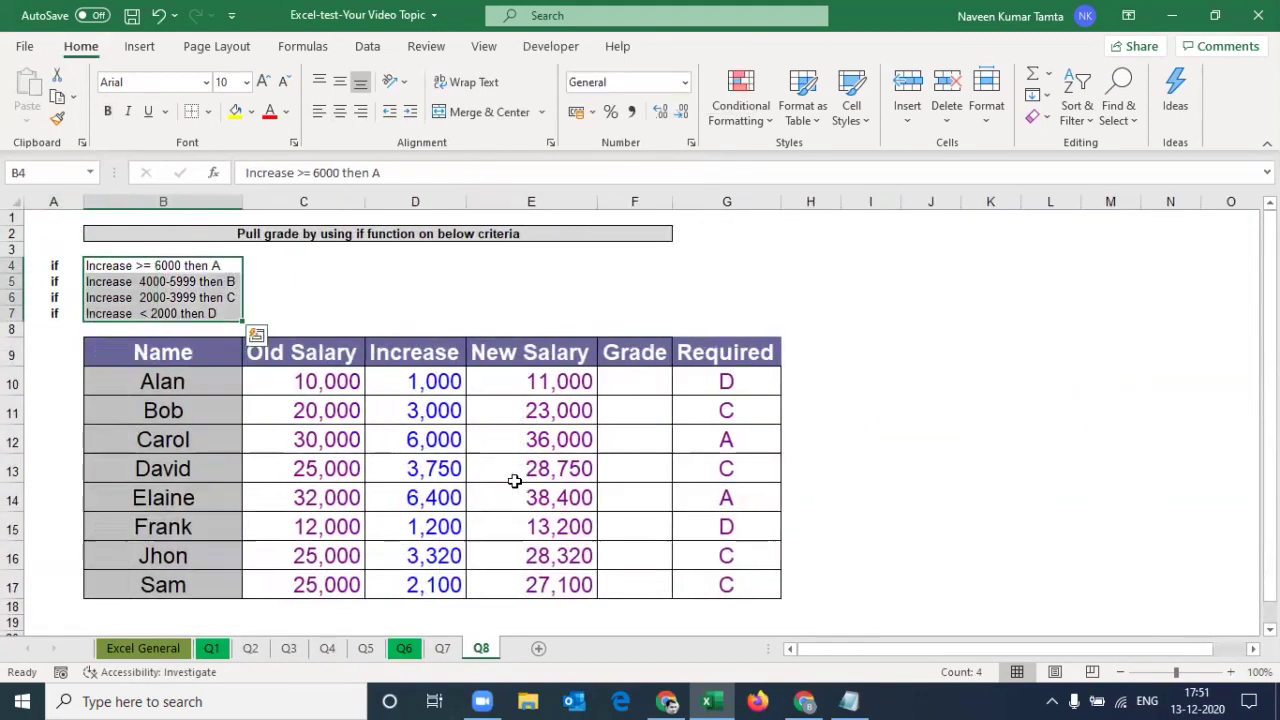
pyautogui.click(263, 81)
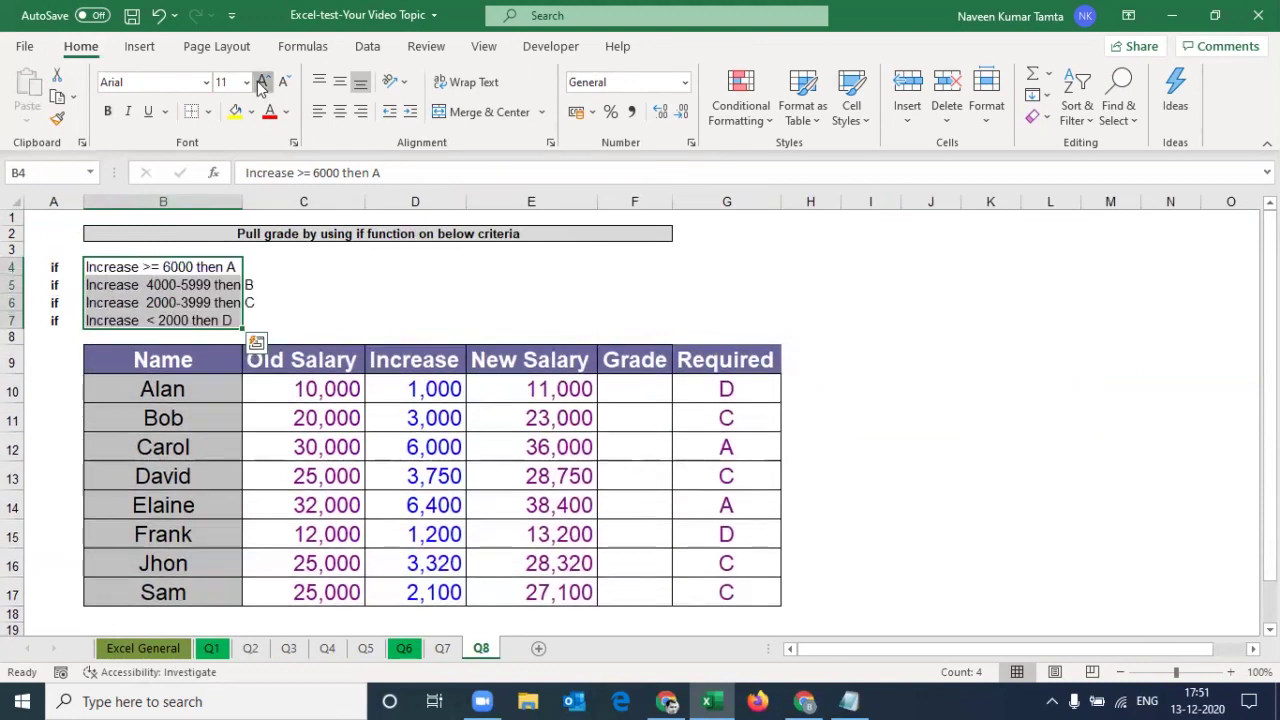
pyautogui.click(263, 81)
pyautogui.click(263, 81)
# Review the table's Old Salary, Increase and New Salary values down to Elaine's row.
pyautogui.press('Down')
pyautogui.press('Right')
pyautogui.press('Down')
pyautogui.press('Down')
pyautogui.press('Down')
pyautogui.press('Down')
pyautogui.press('Up')
pyautogui.press('Left')
pyautogui.press('Left')
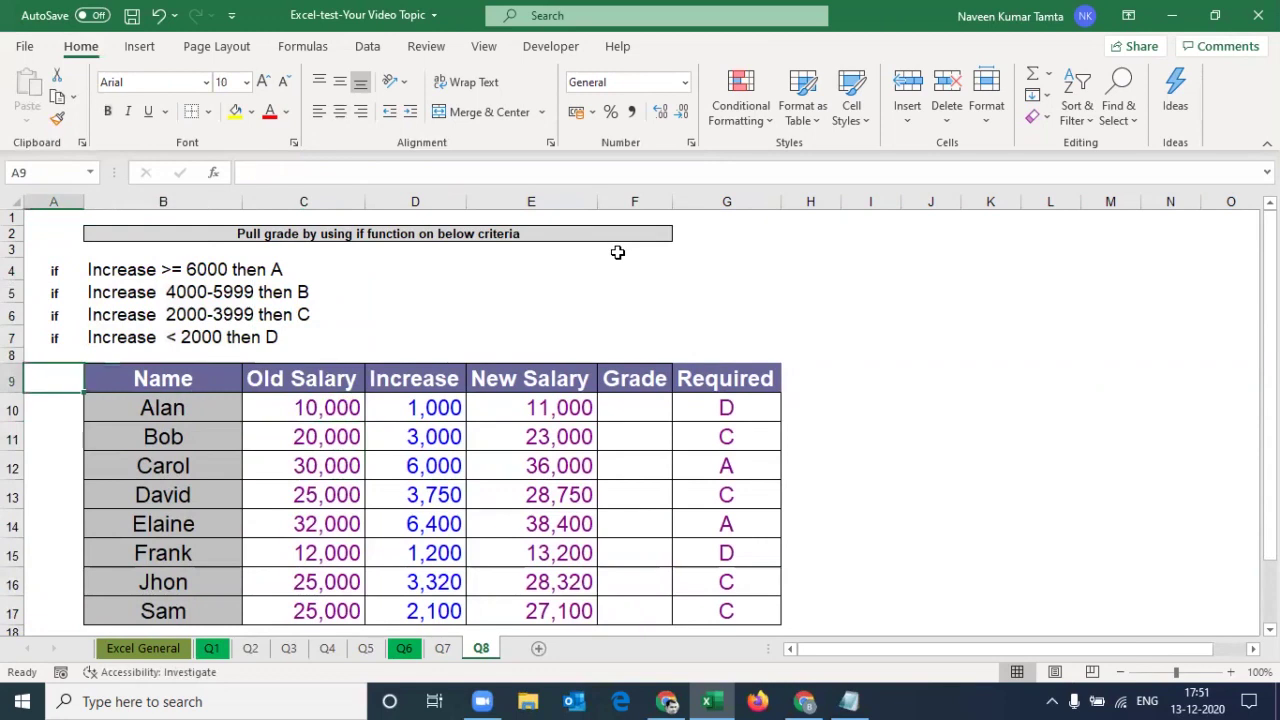
pyautogui.press('Right')
pyautogui.press('Right')
pyautogui.press('Right')
pyautogui.press('Down')
pyautogui.press('Up')
pyautogui.press('Up')
pyautogui.press('Right')
pyautogui.press('Right')
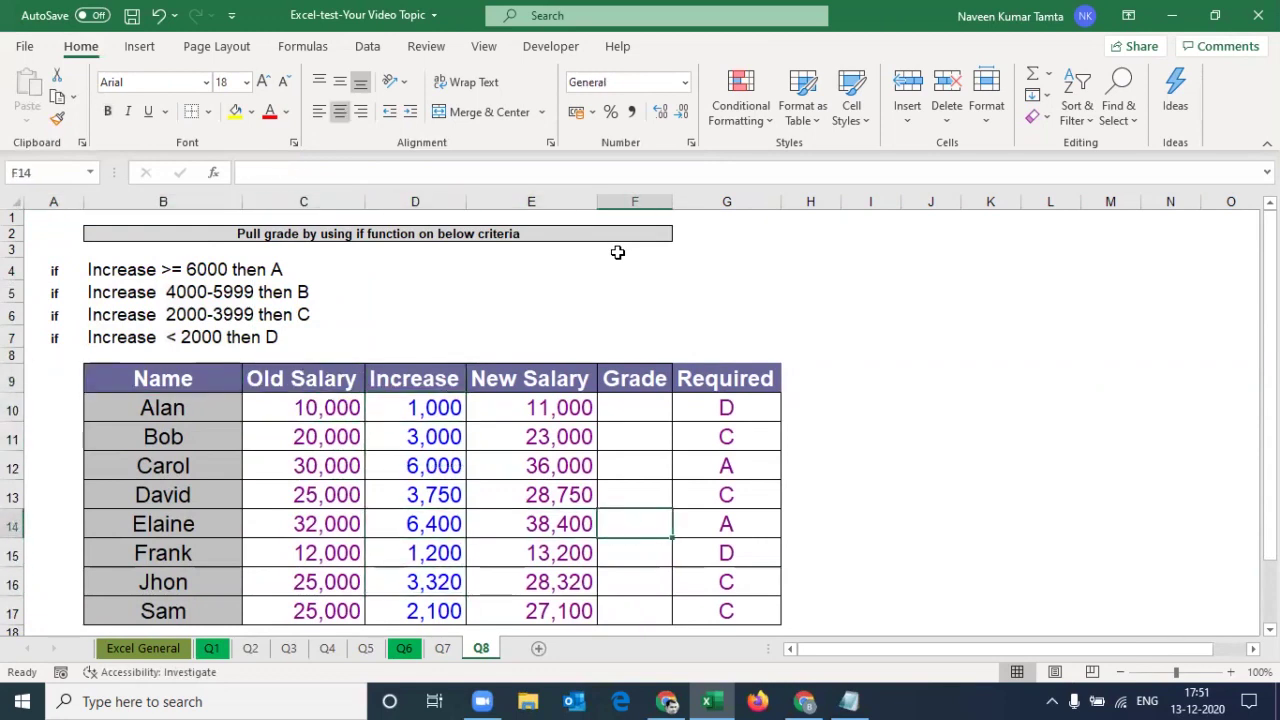
pyautogui.press('Right')
pyautogui.press('Left')
pyautogui.press('Left')
pyautogui.press('Left')
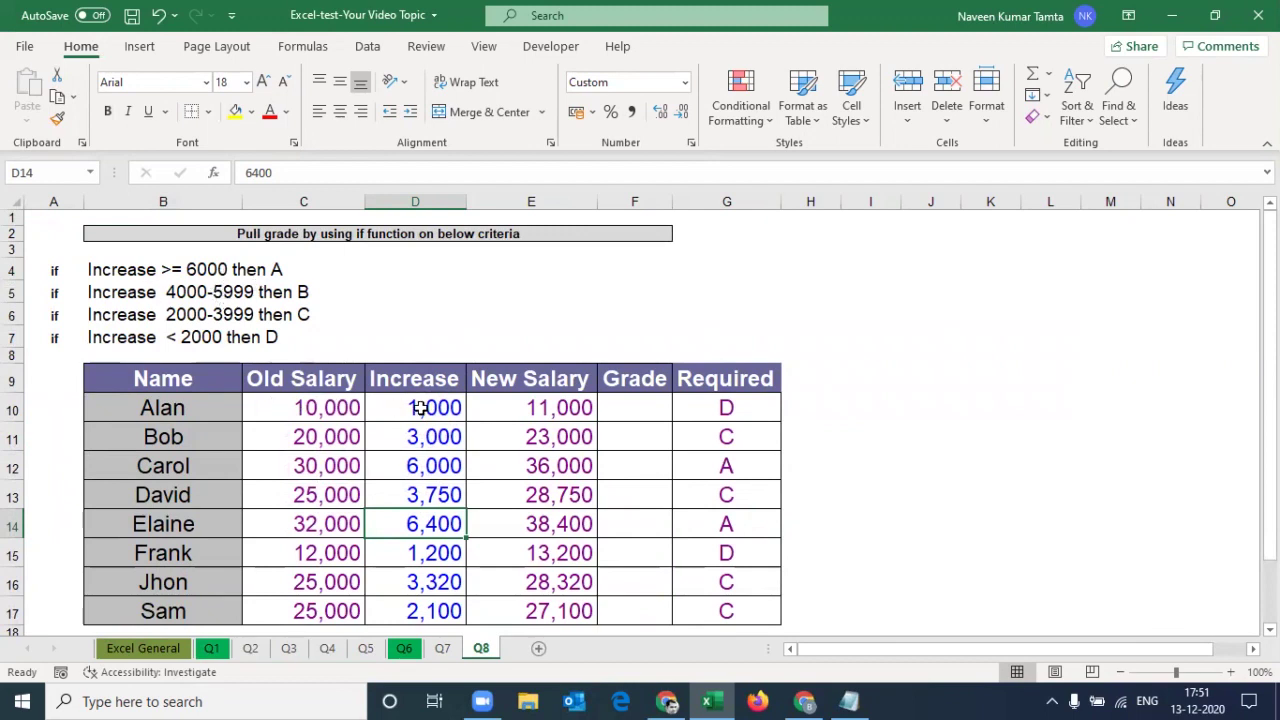
# Check the Increase and New Salary totals, then widen the Grade column.
pyautogui.moveTo(421, 408); pyautogui.dragTo(440, 590)
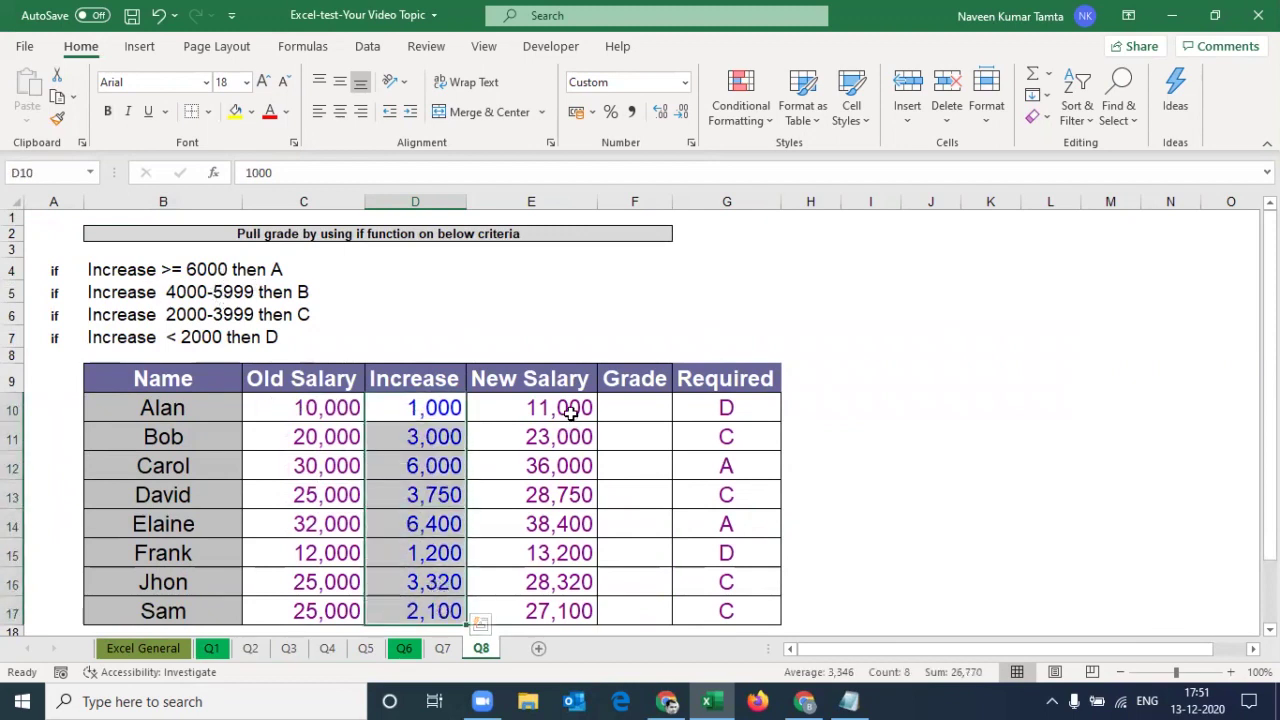
pyautogui.moveTo(571, 405); pyautogui.dragTo(590, 611)
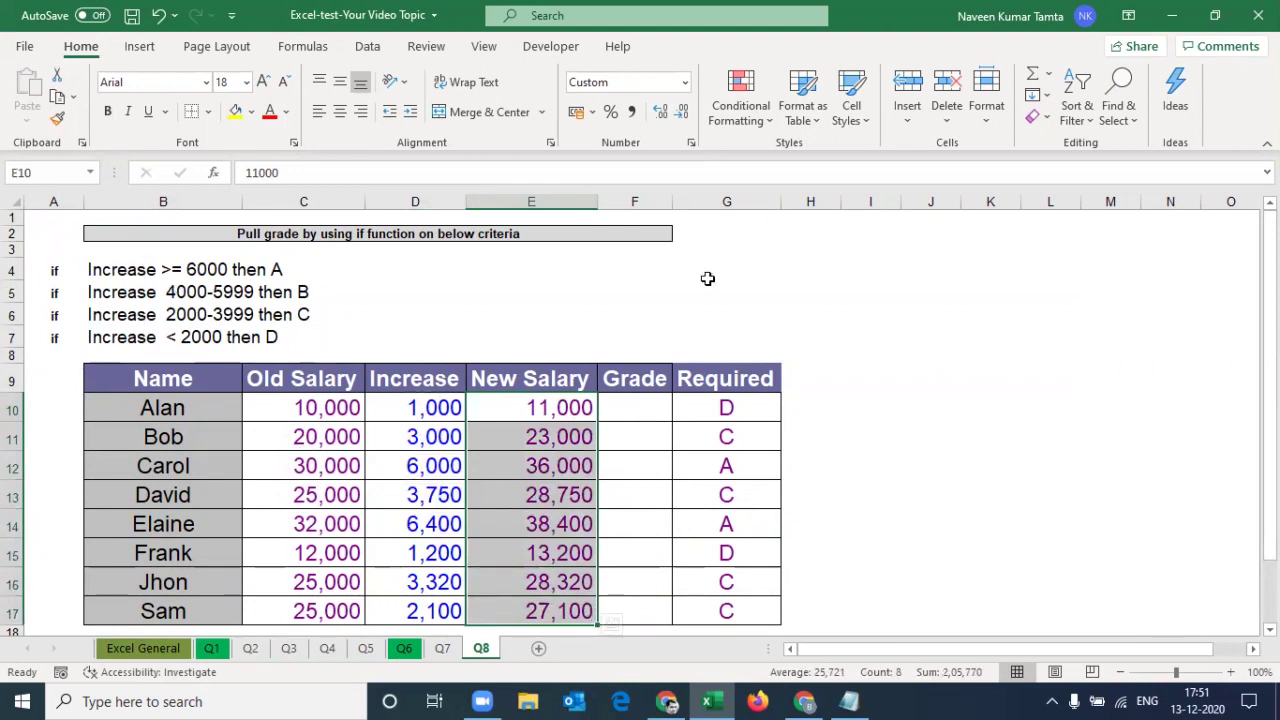
pyautogui.moveTo(672, 203); pyautogui.dragTo(716, 203)
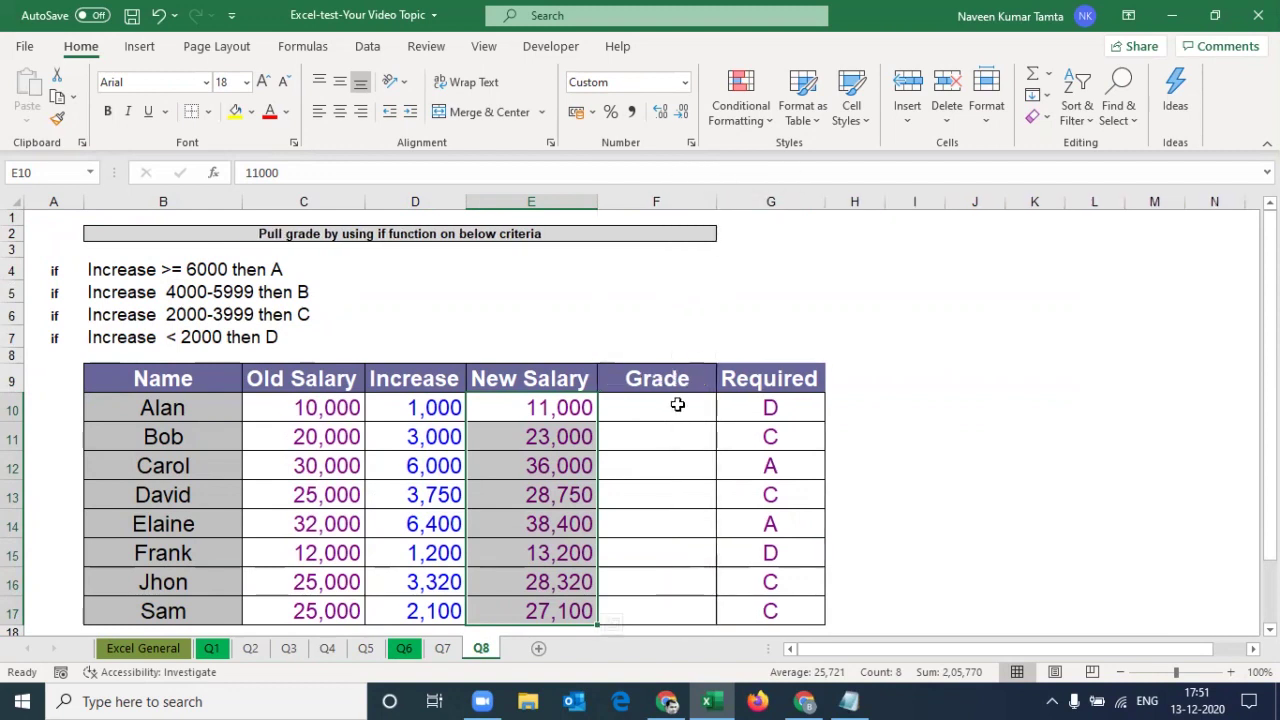
pyautogui.click(677, 404)
# Start F10's formula as +IF($D10>=6000 for the A-grade test.
pyautogui.write('+ifd')
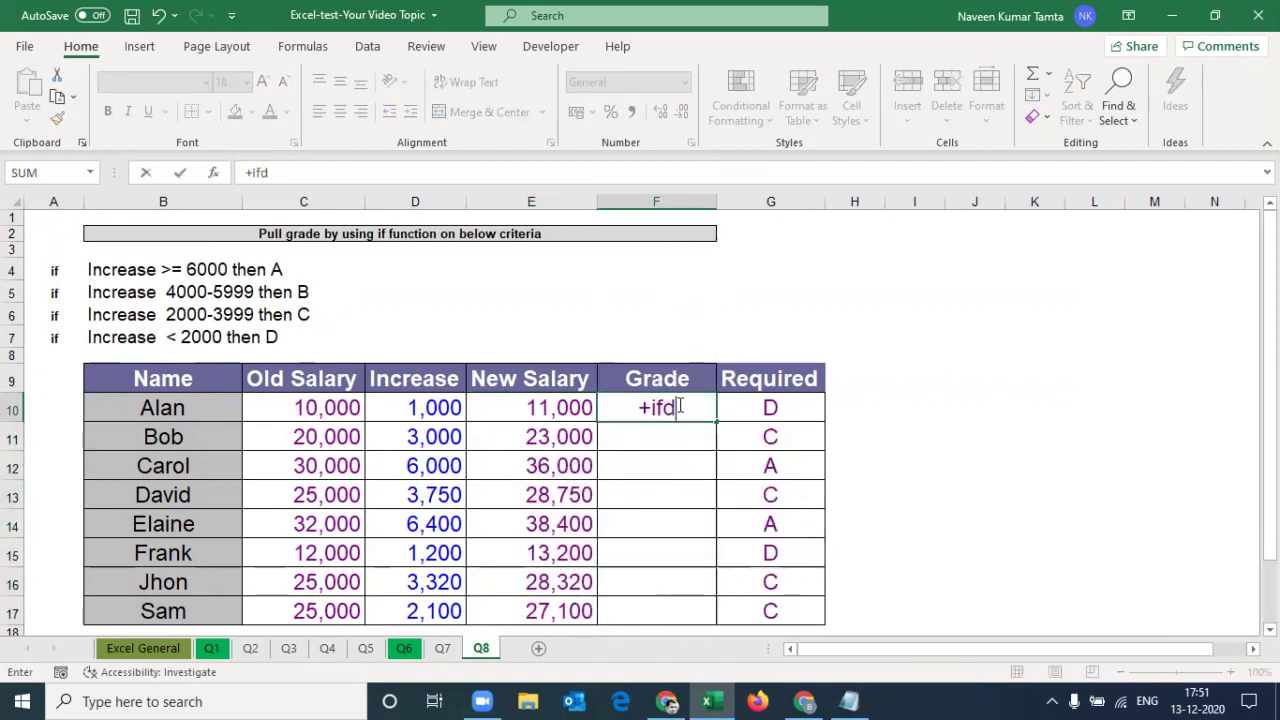
pyautogui.press('BackSpace')
pyautogui.press('BackSpace')
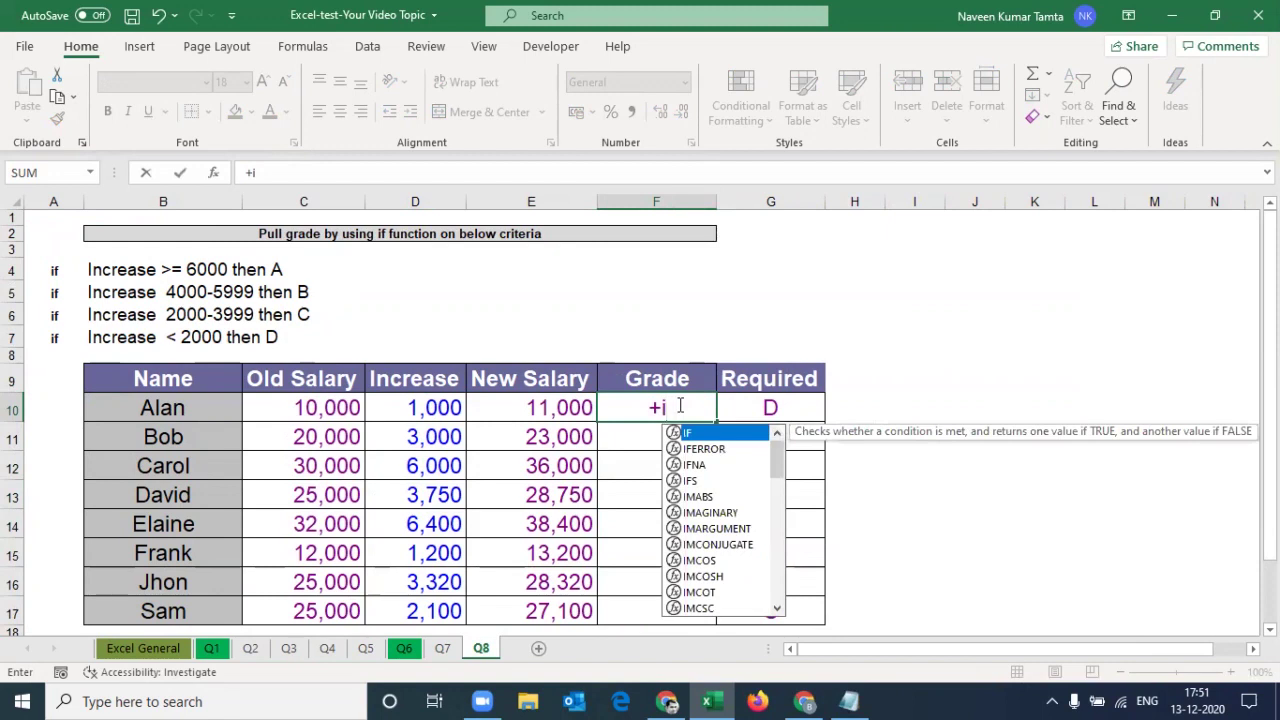
pyautogui.press('Tab')
pyautogui.press('Left')
pyautogui.press('Left')
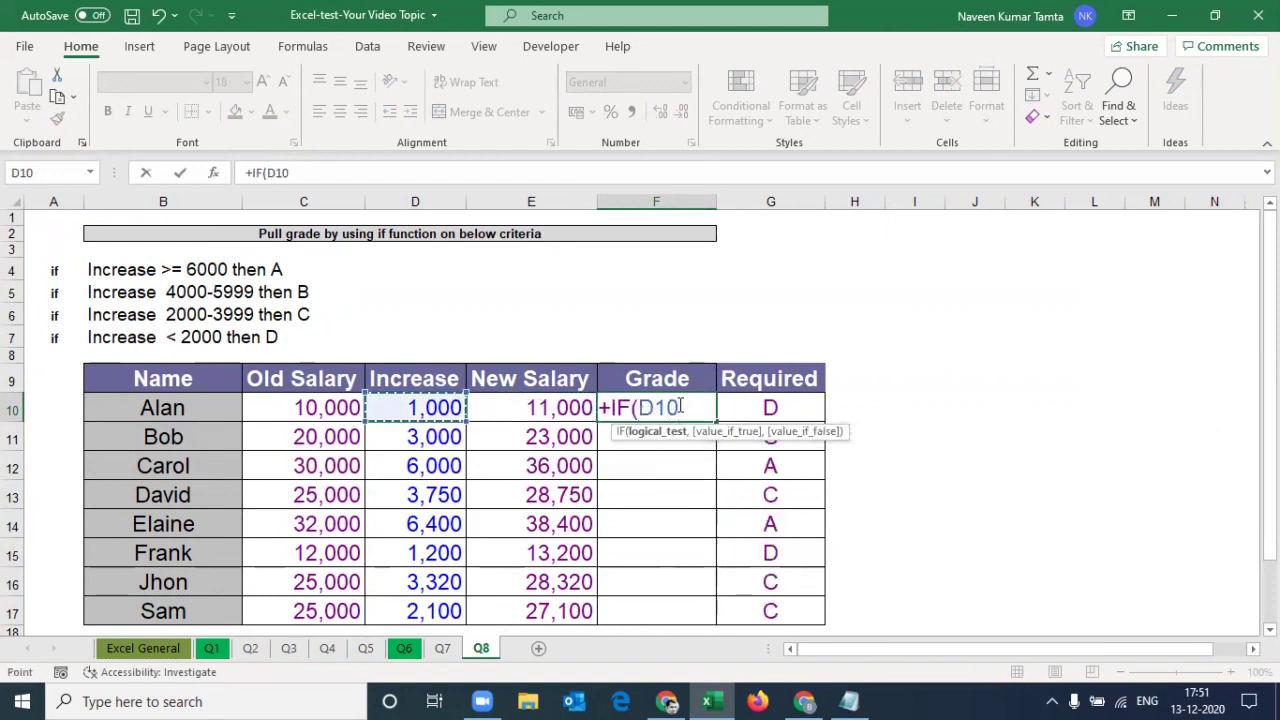
pyautogui.press('F4')
pyautogui.press('F4')
pyautogui.press('F4')
pyautogui.write(',')
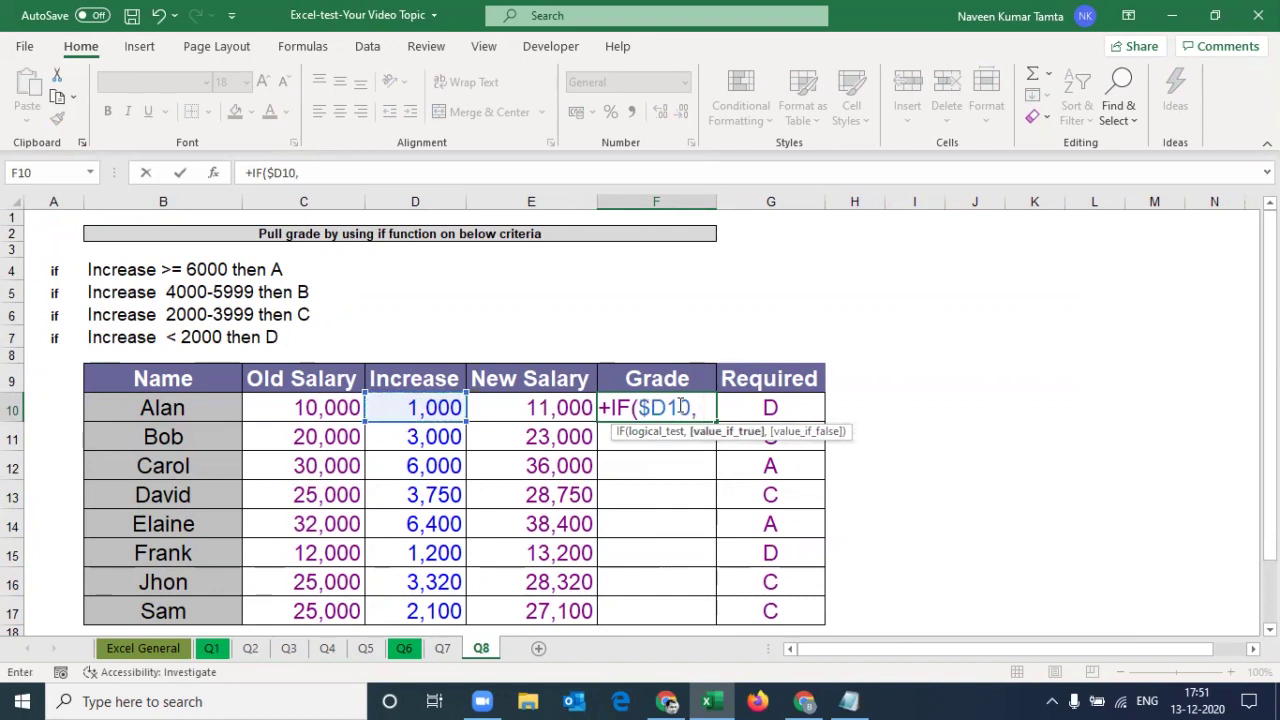
pyautogui.press('BackSpace')
pyautogui.write('>')
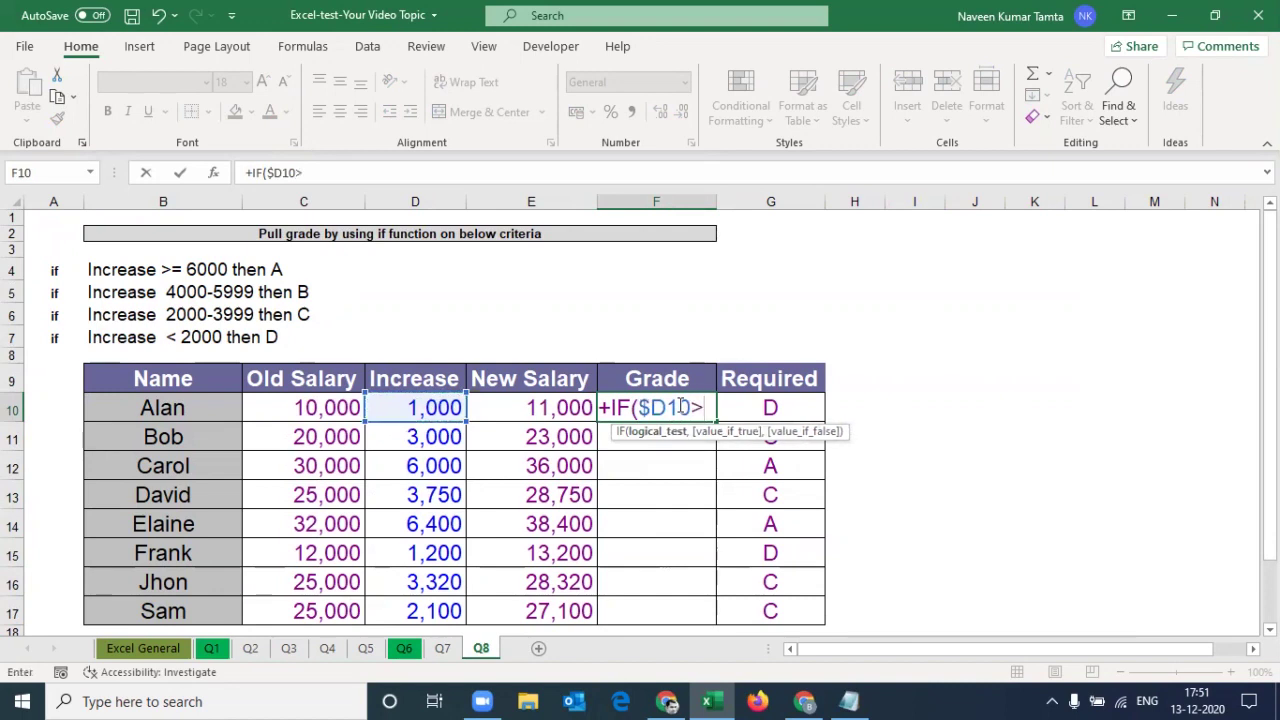
pyautogui.write('=60000')
pyautogui.press('BackSpace')
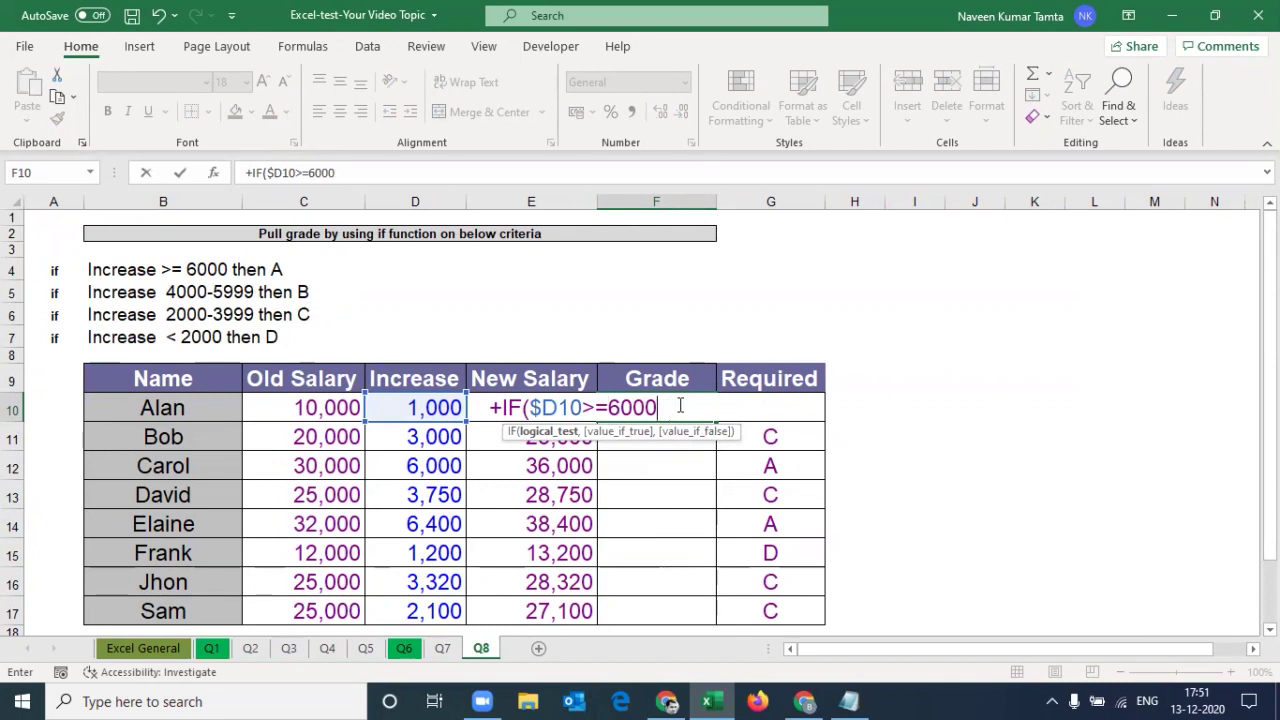
# Add "A" and the nested B test IF(AND($D10>=4000, D10<6000).
pyautogui.write(', ')
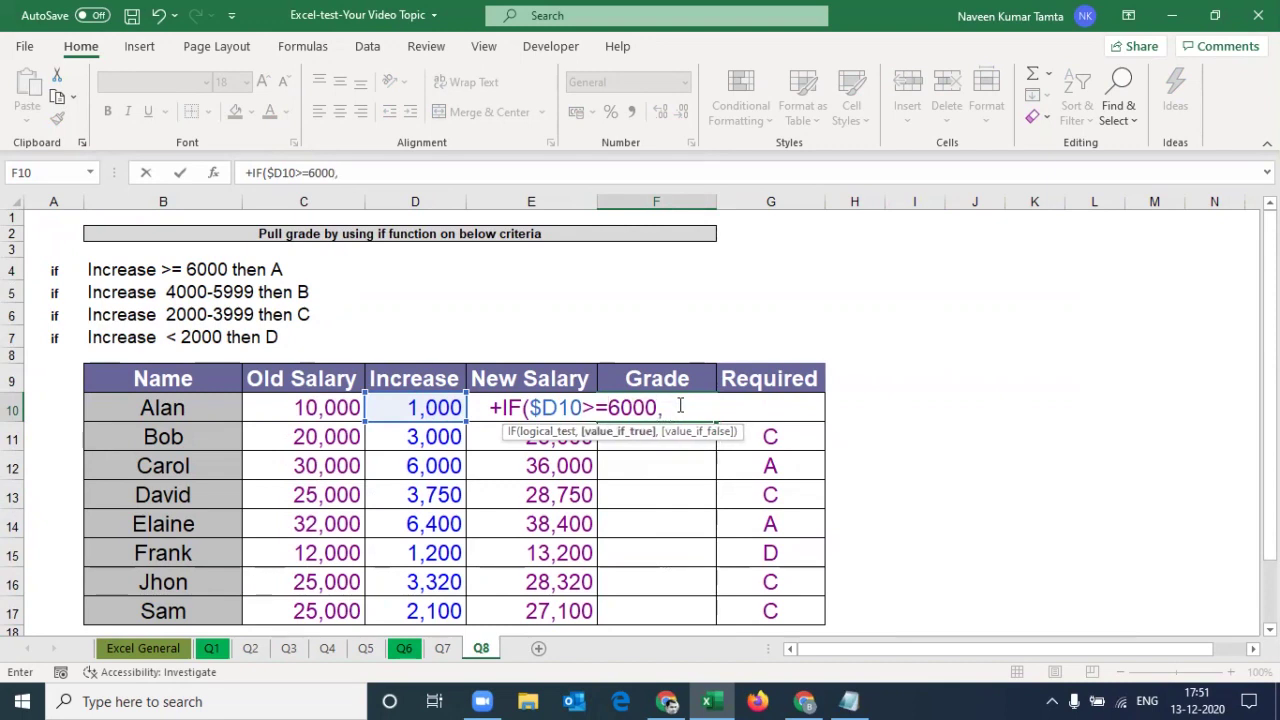
pyautogui.write('"A"')
pyautogui.write(', IF(an')
pyautogui.press('Tab')
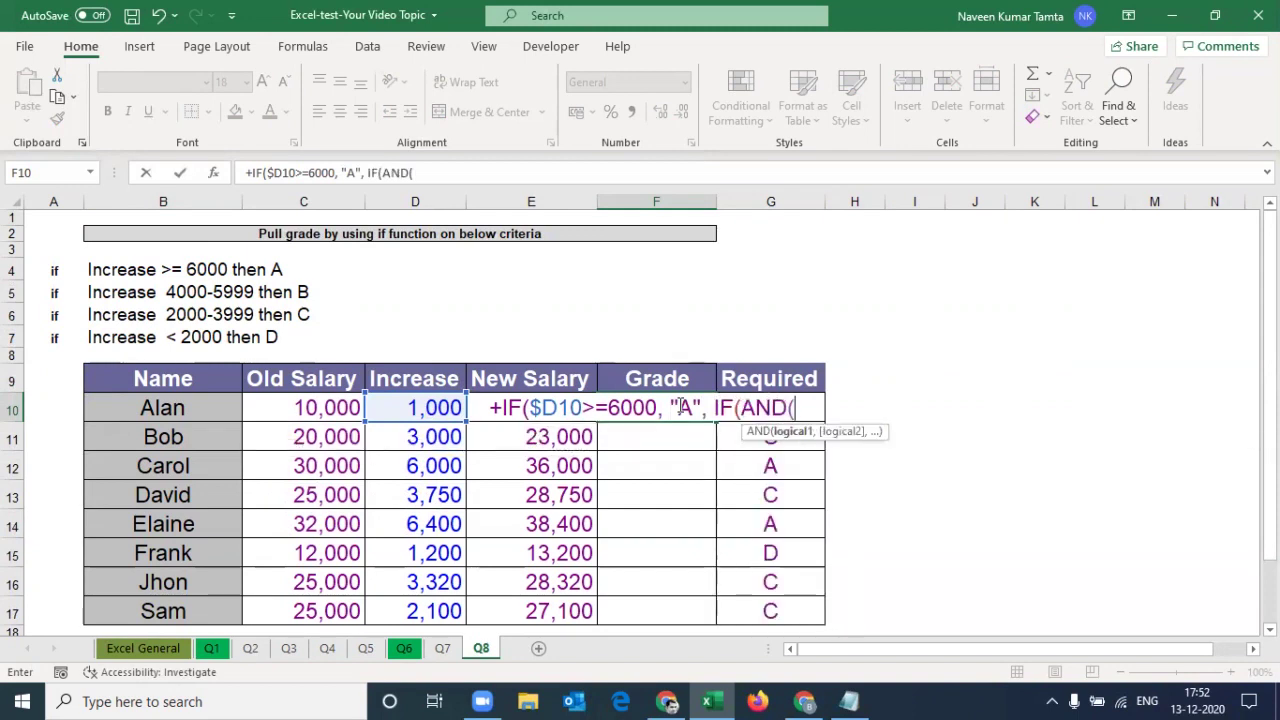
pyautogui.press('Left')
pyautogui.press('Left')
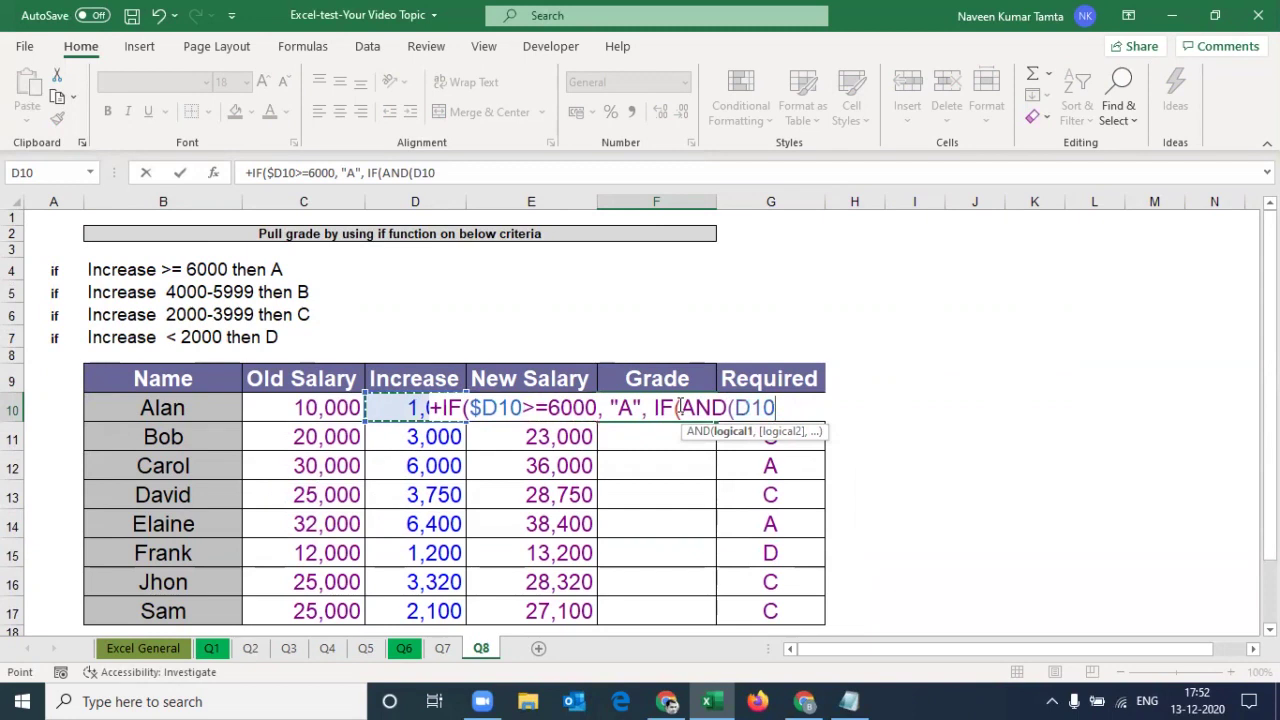
pyautogui.press('F4')
pyautogui.press('F4')
pyautogui.press('F4')
pyautogui.write('>')
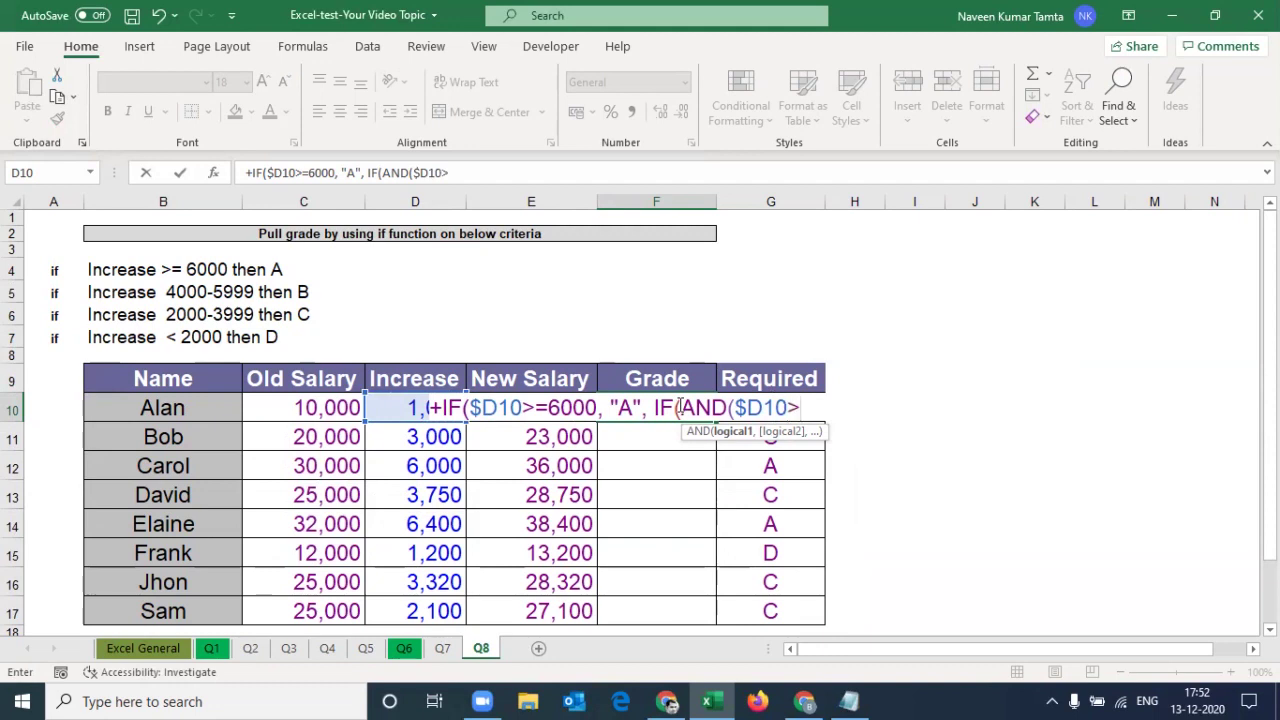
pyautogui.write('=')
pyautogui.write('4000')
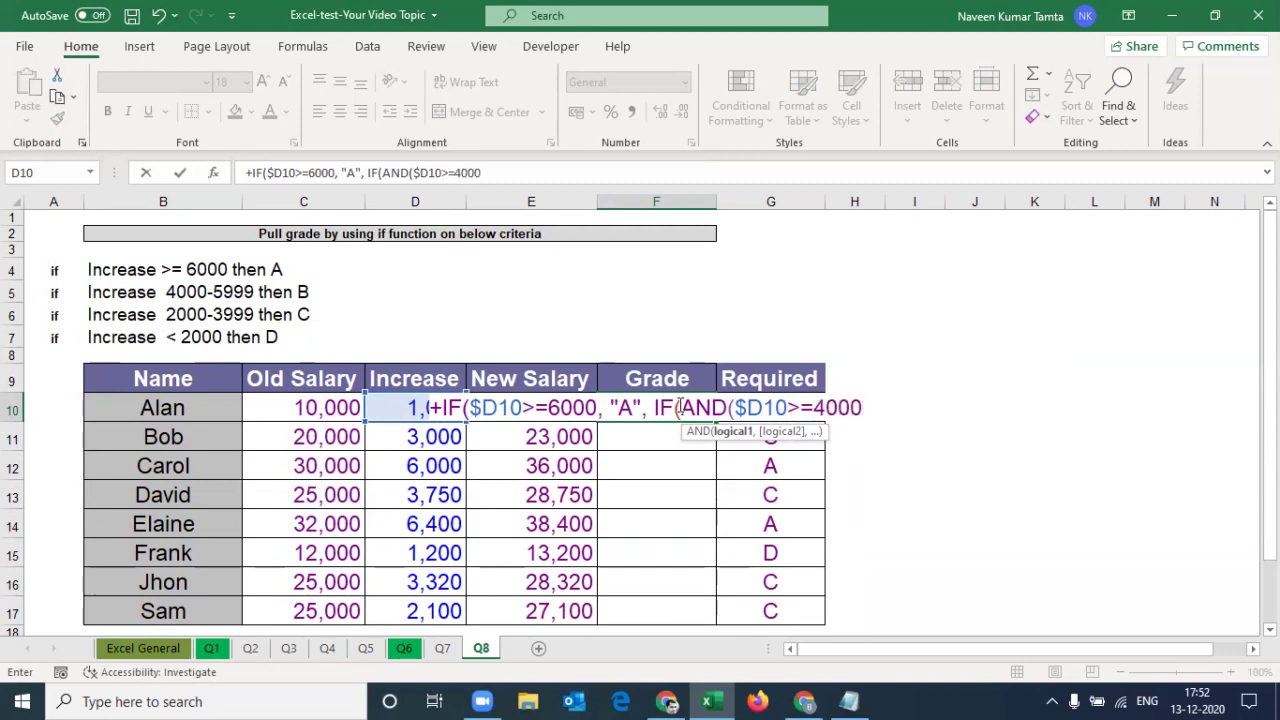
pyautogui.write(',')
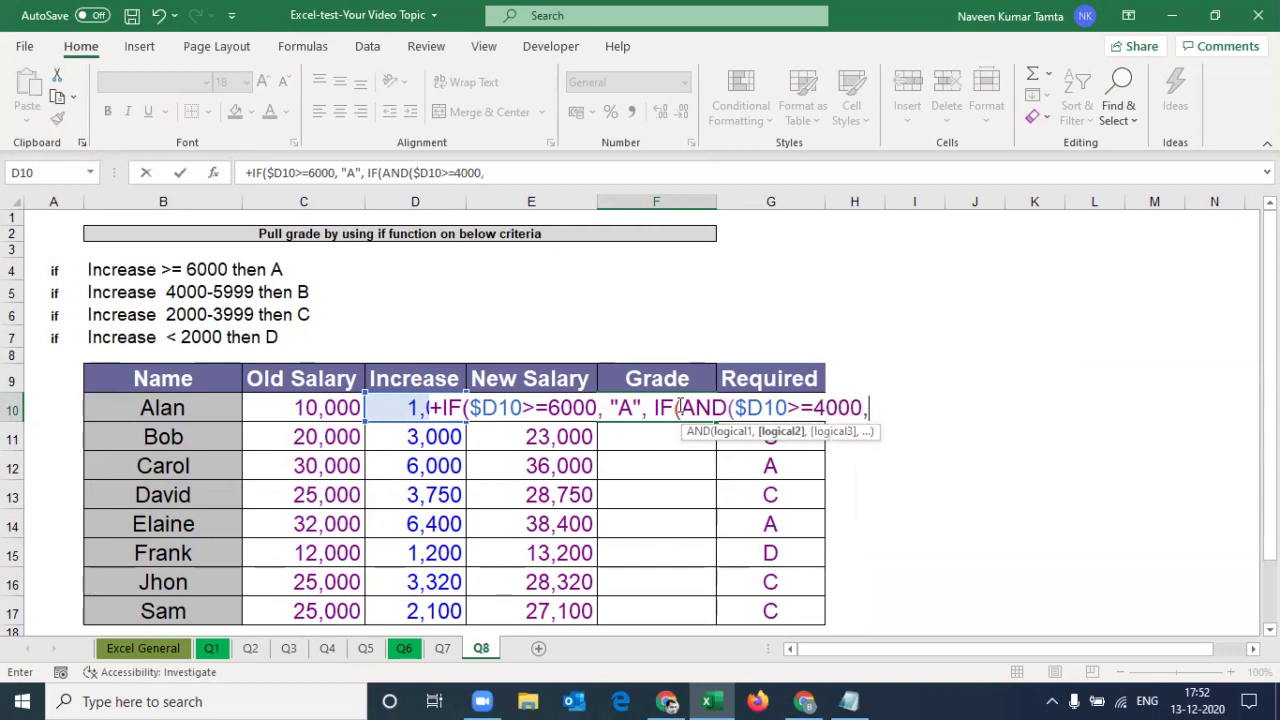
pyautogui.press('Left')
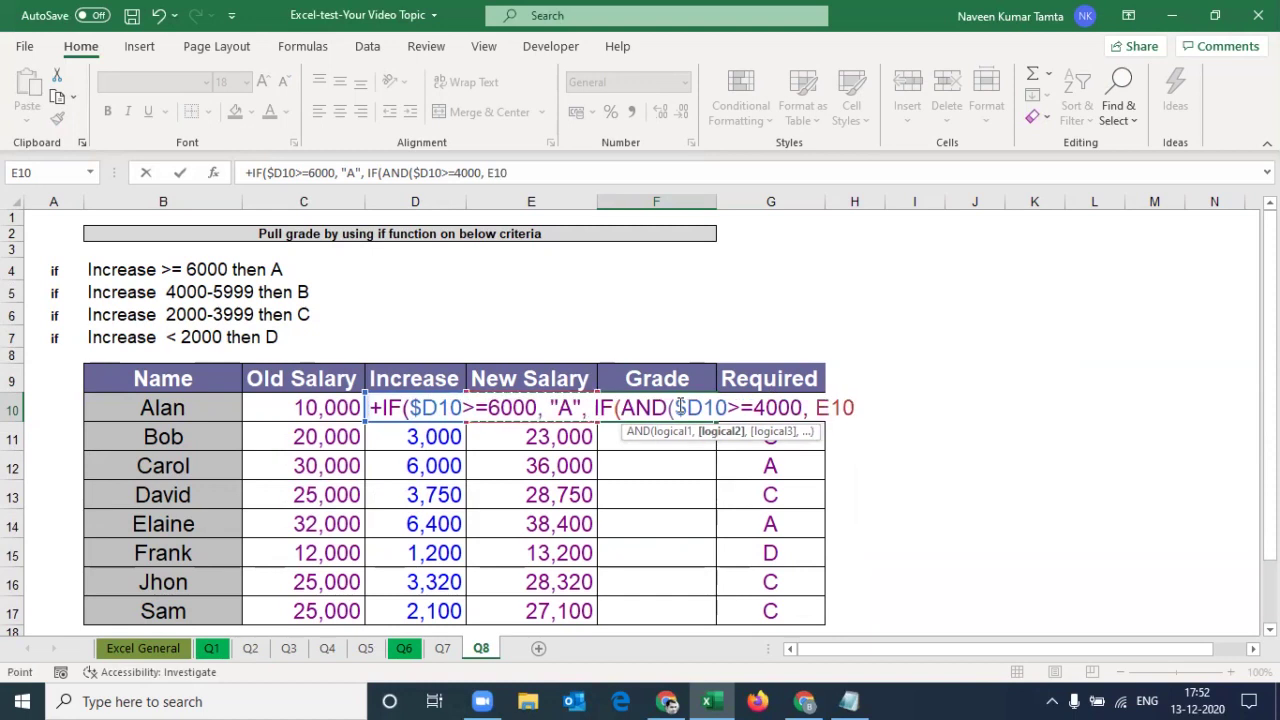
pyautogui.press('Left')
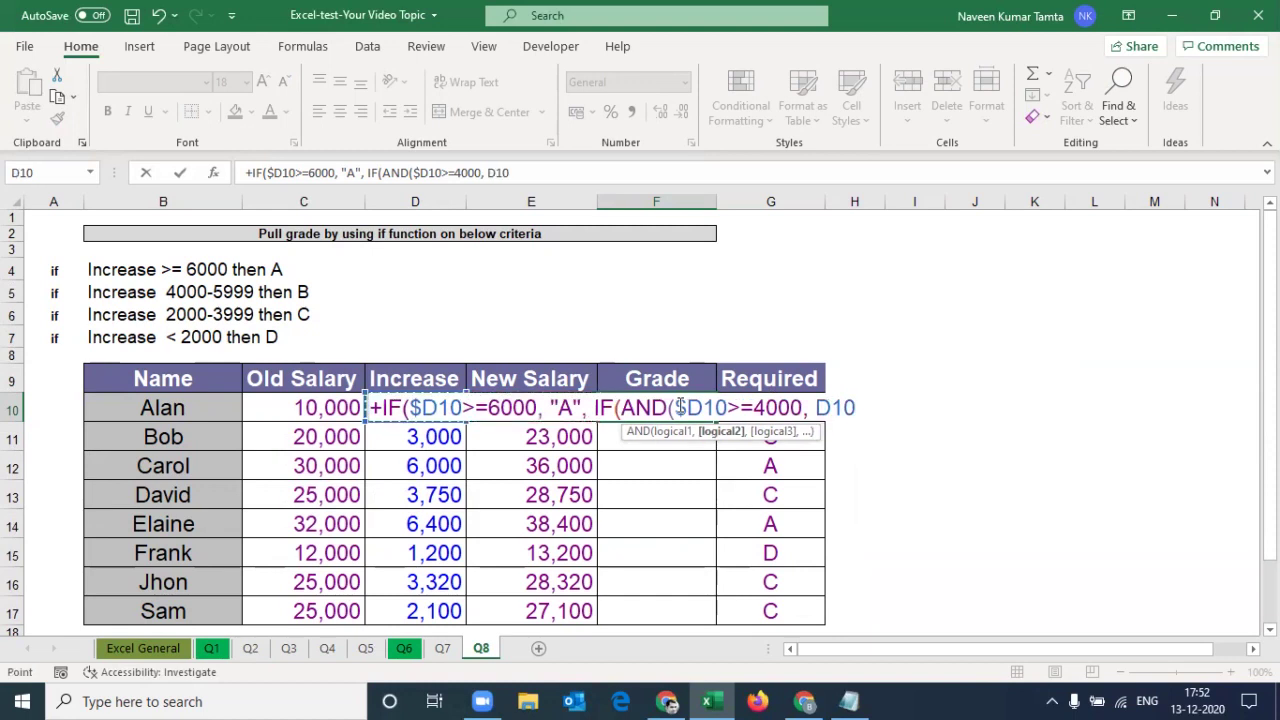
pyautogui.write('<')
pyautogui.write('60000')
pyautogui.press('BackSpace')
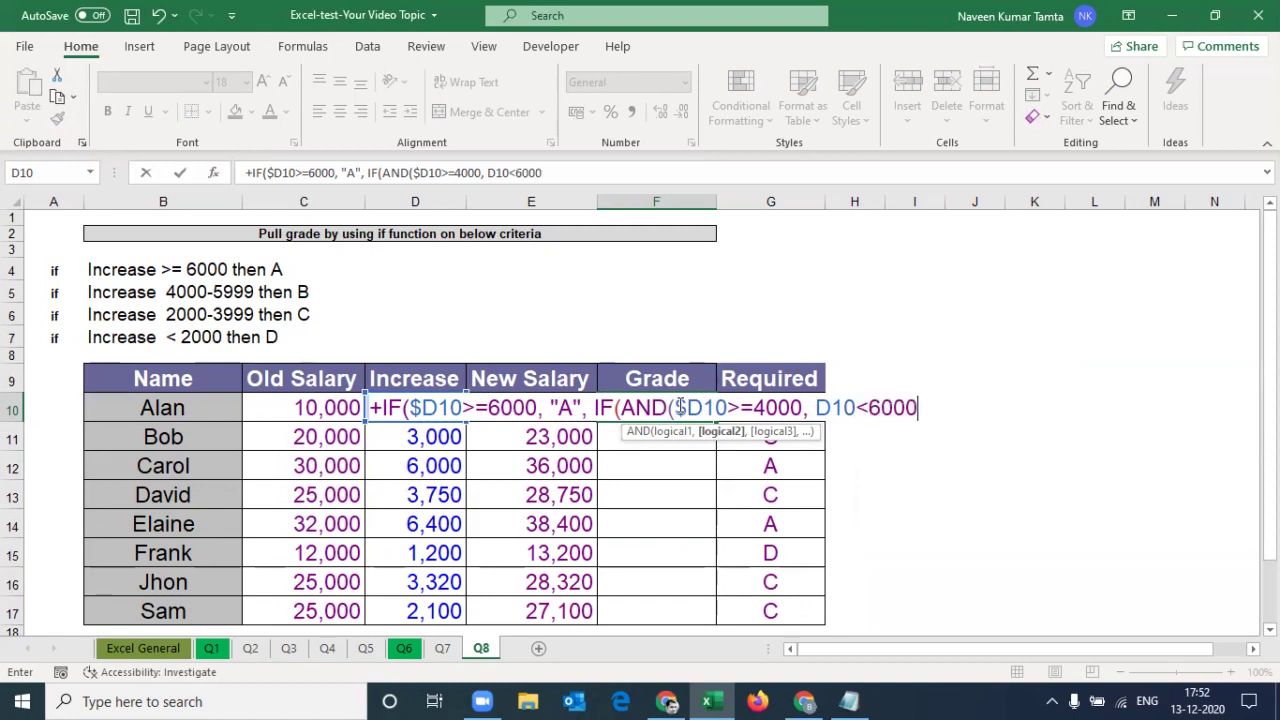
# Finish the B branch with "B" and open the next IF( at the formula's end.
pyautogui.click(560, 172)
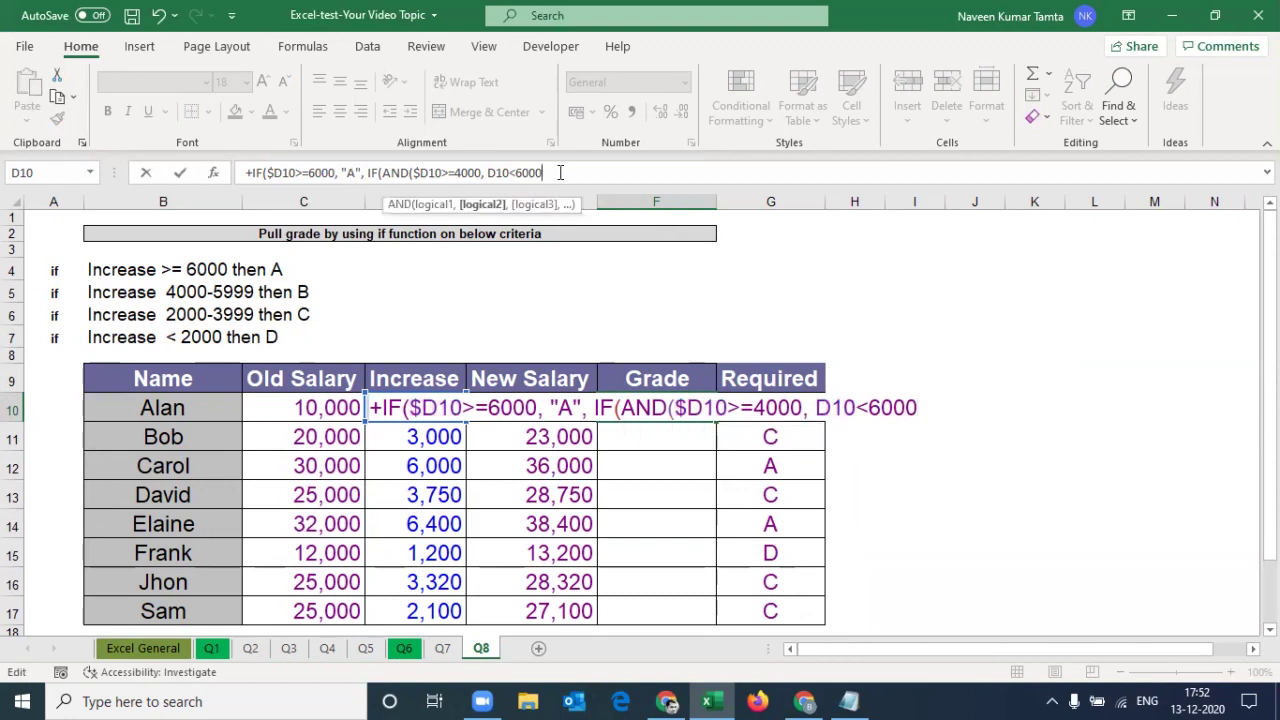
pyautogui.write('), ')
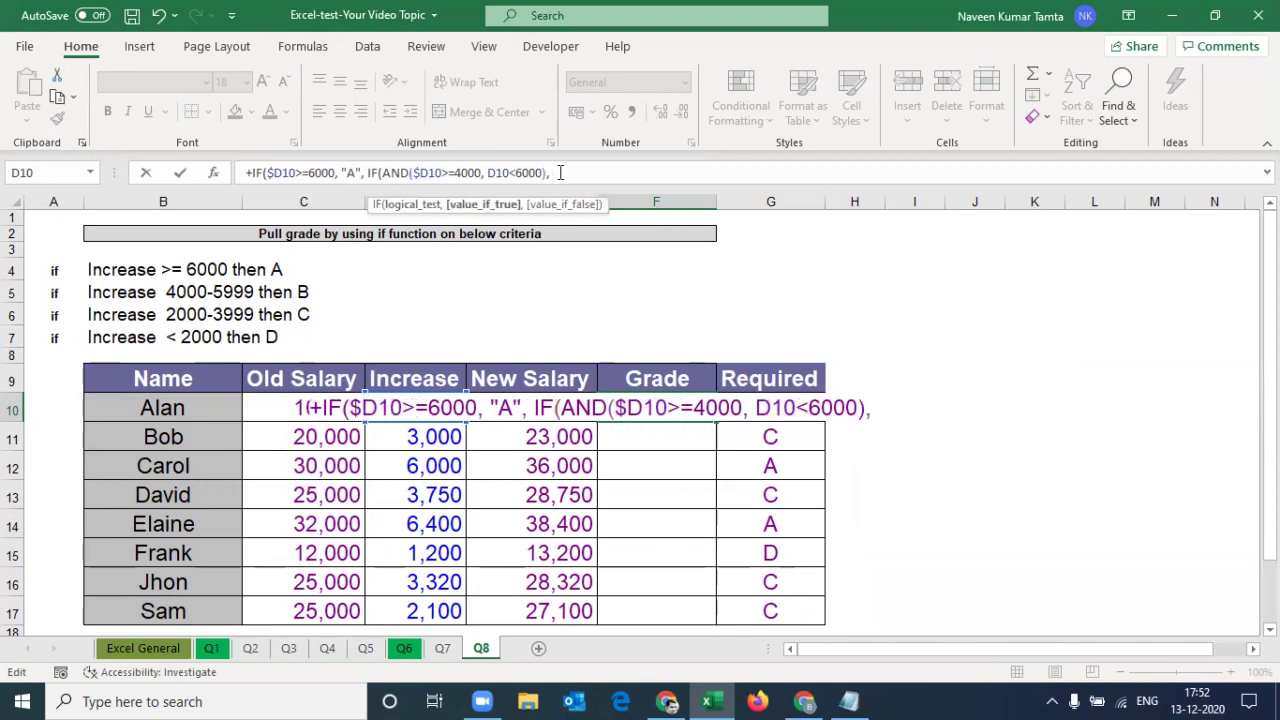
pyautogui.write('"B"')
pyautogui.write(',')
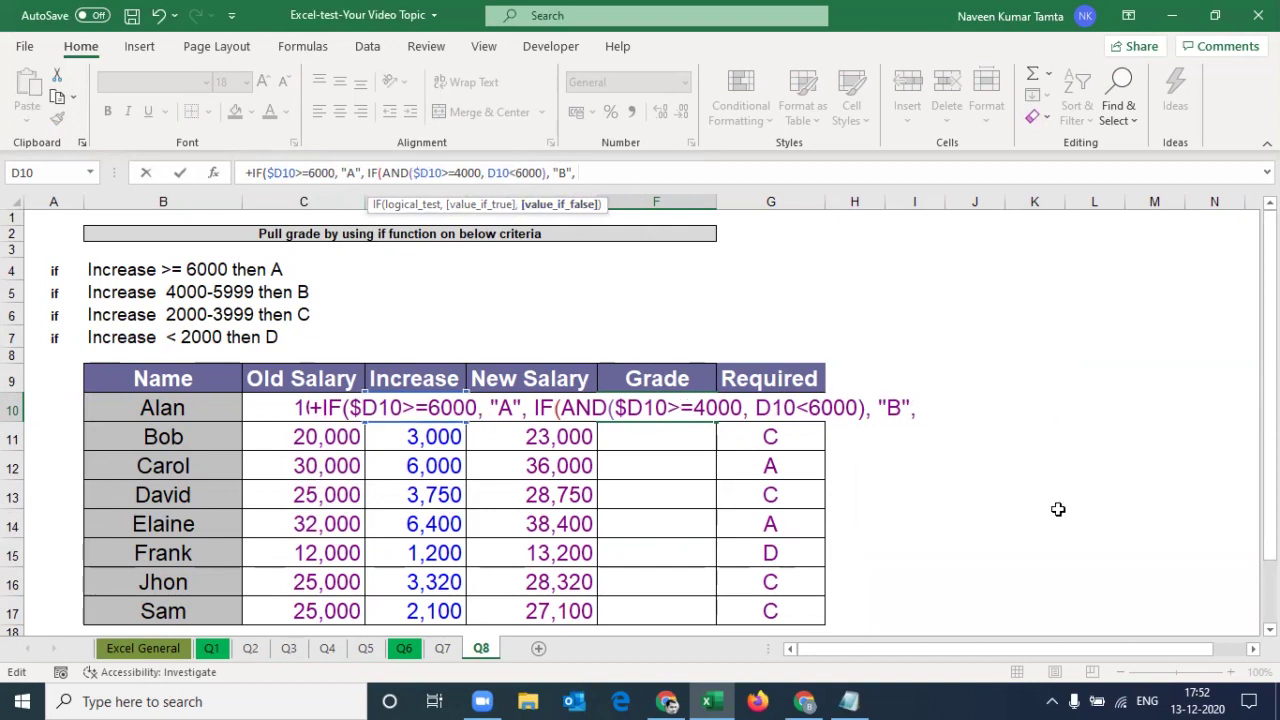
pyautogui.click(924, 407)
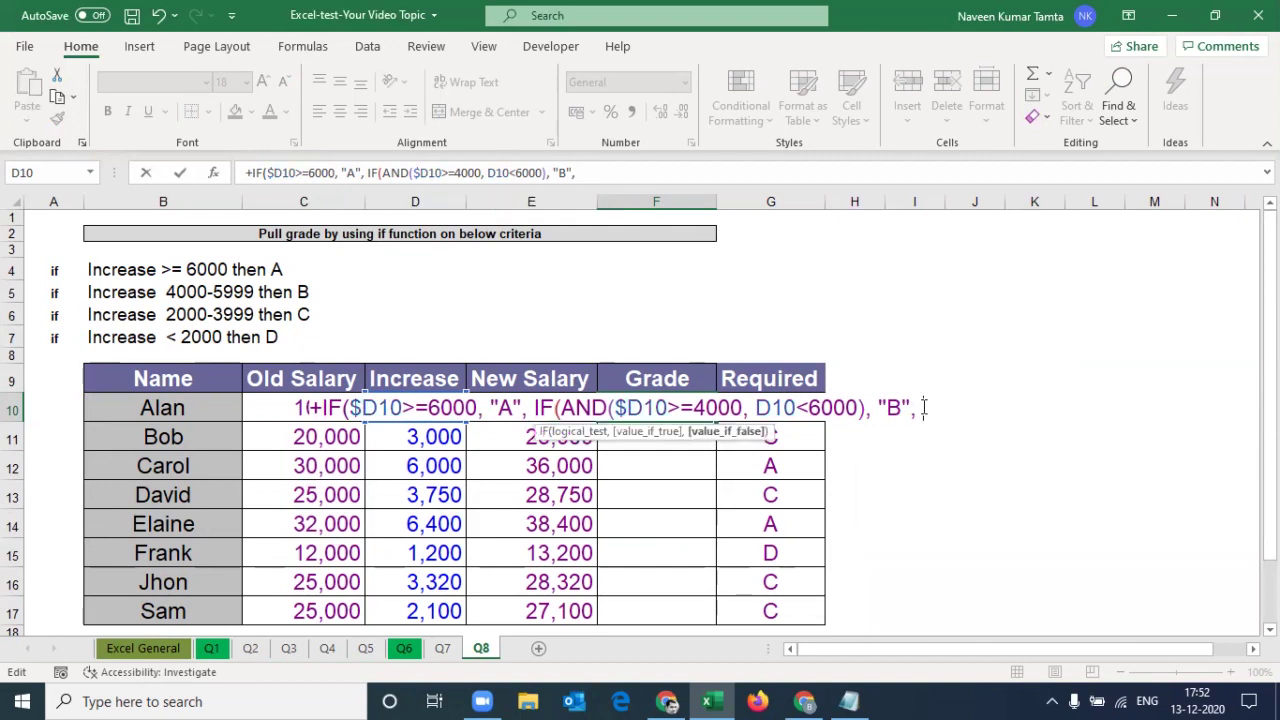
pyautogui.write('IF(')
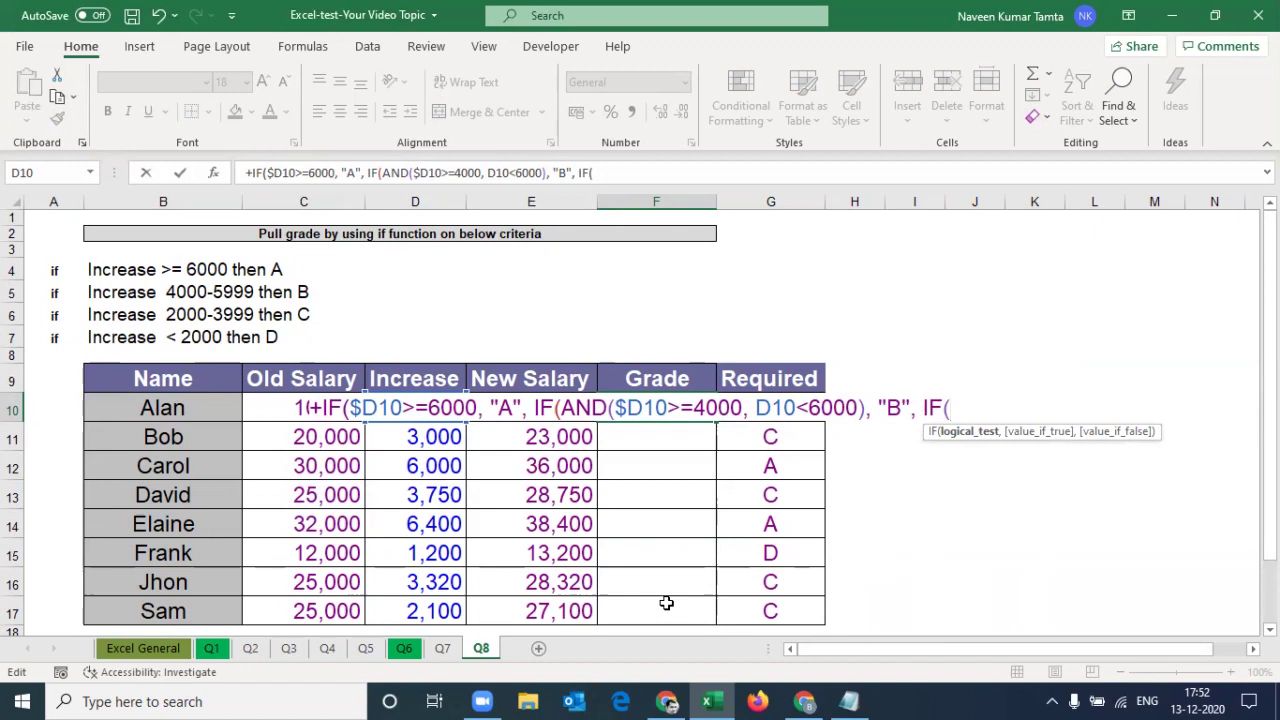
# Complete the formula with the $D10>=2000, $D10<4000 test returning "C", else "D".
pyautogui.press('Left')
pyautogui.press('Left')
pyautogui.press('Right')
pyautogui.write('D10')
pyautogui.press('F4')
pyautogui.press('F4')
pyautogui.press('F4')
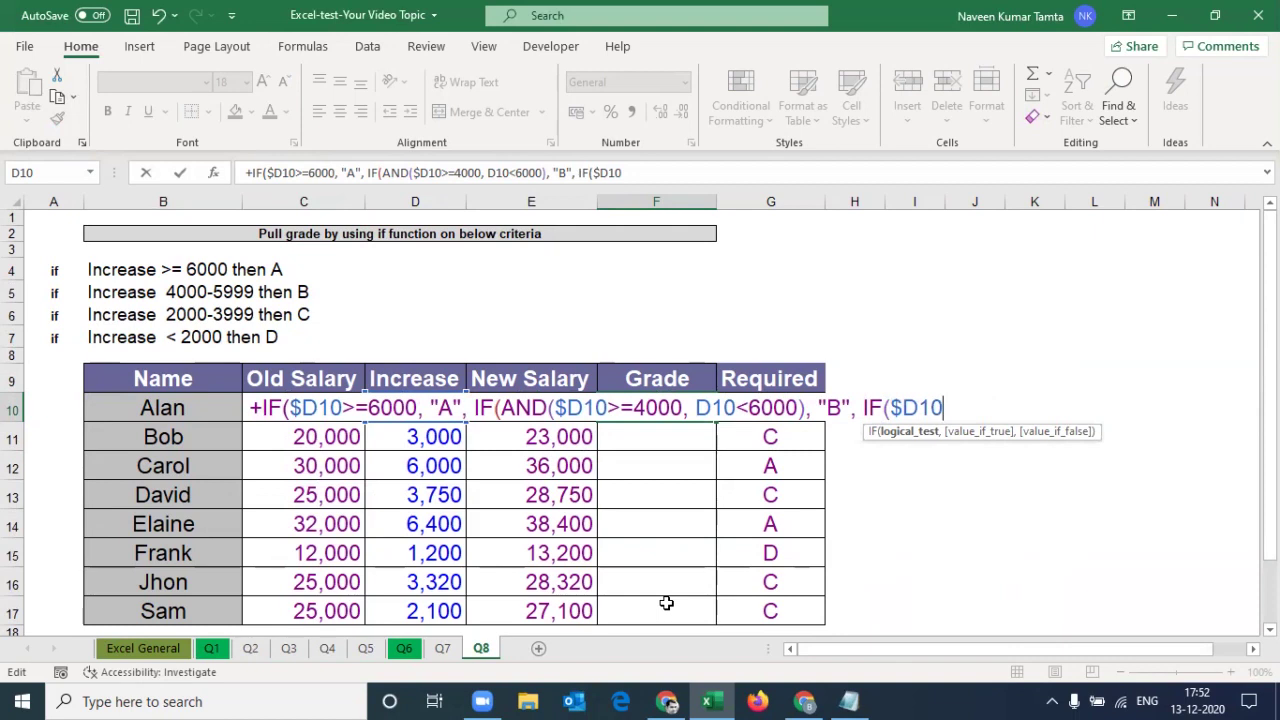
pyautogui.write('>=2000, $D10')
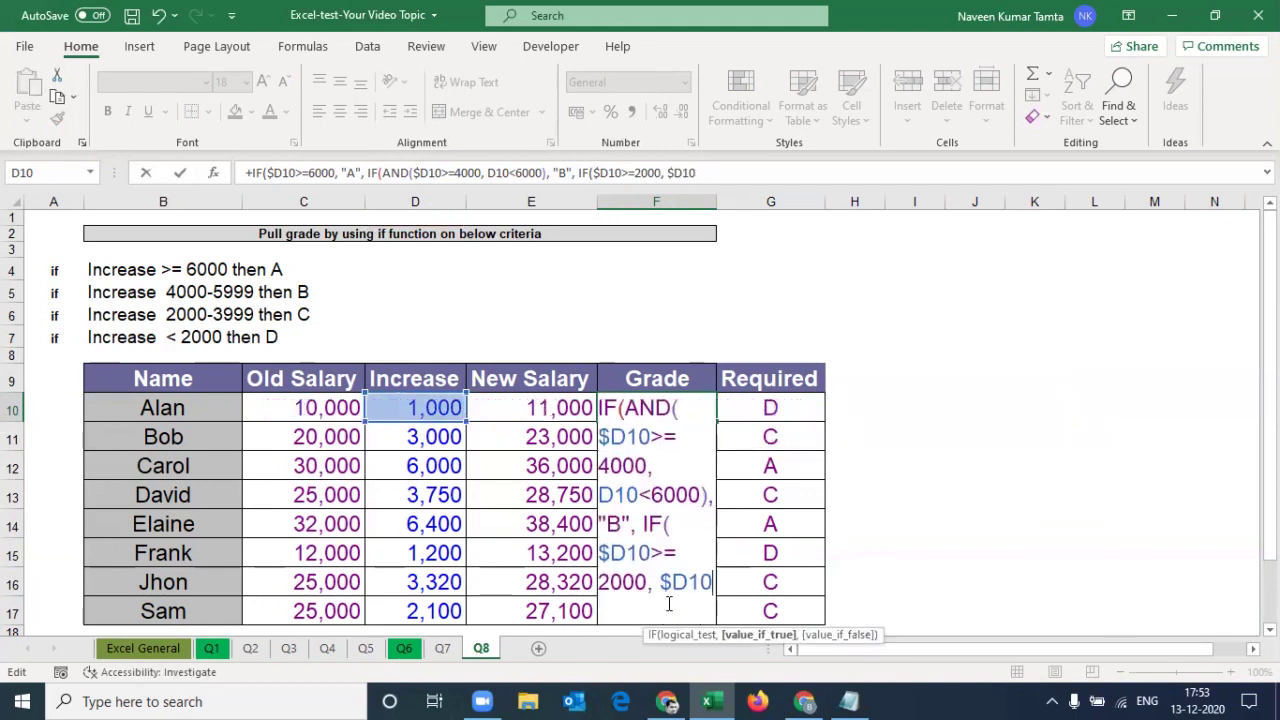
pyautogui.write('<')
pyautogui.write('4000')
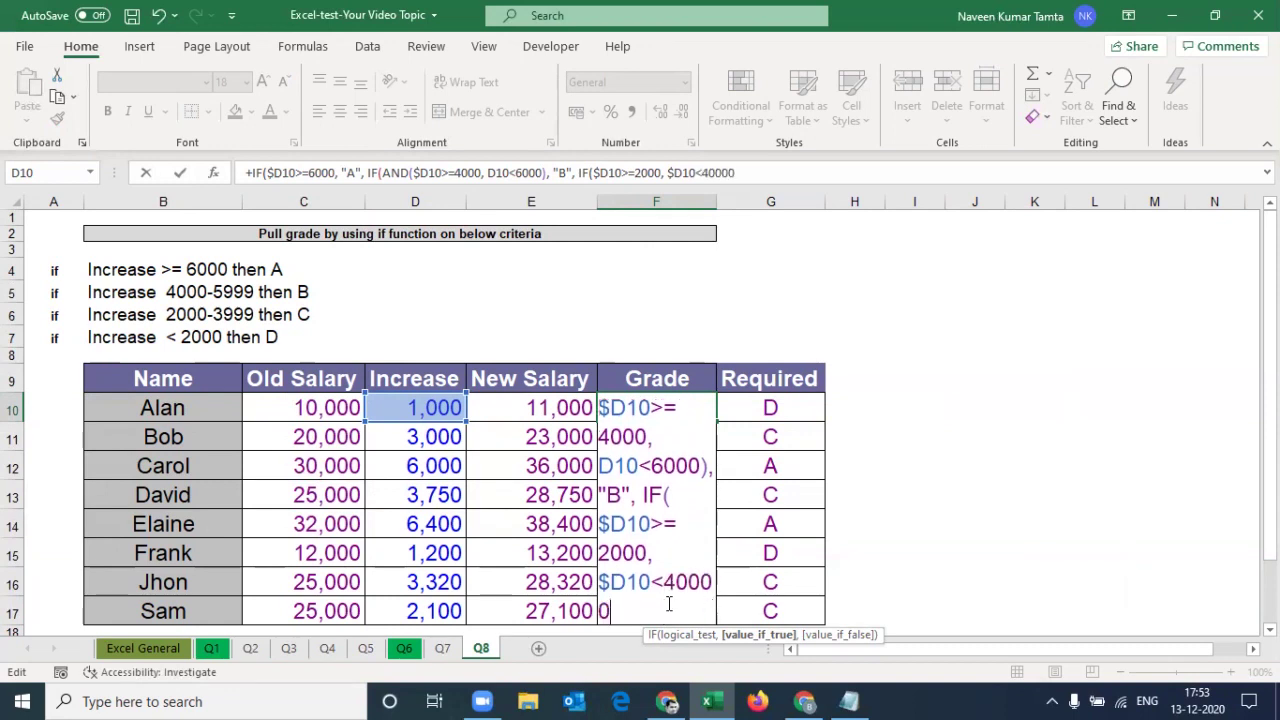
pyautogui.write('), "')
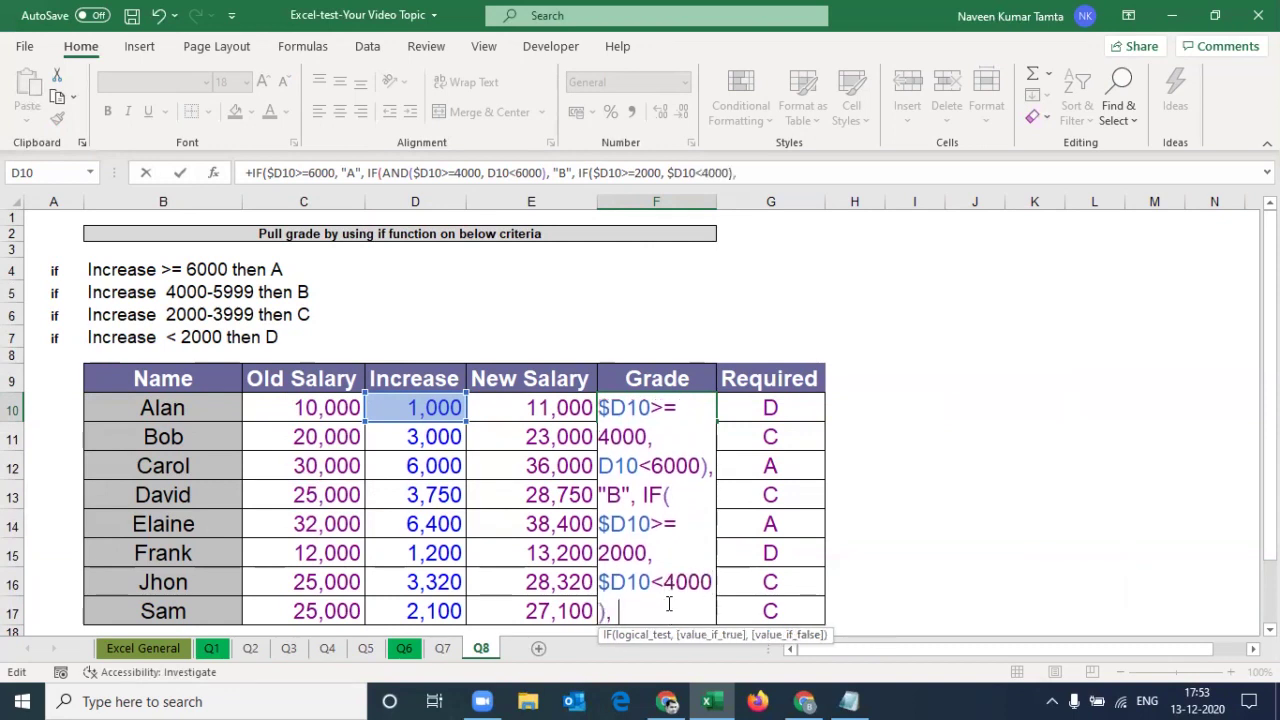
pyautogui.write('C", ')
pyautogui.write('"D")')
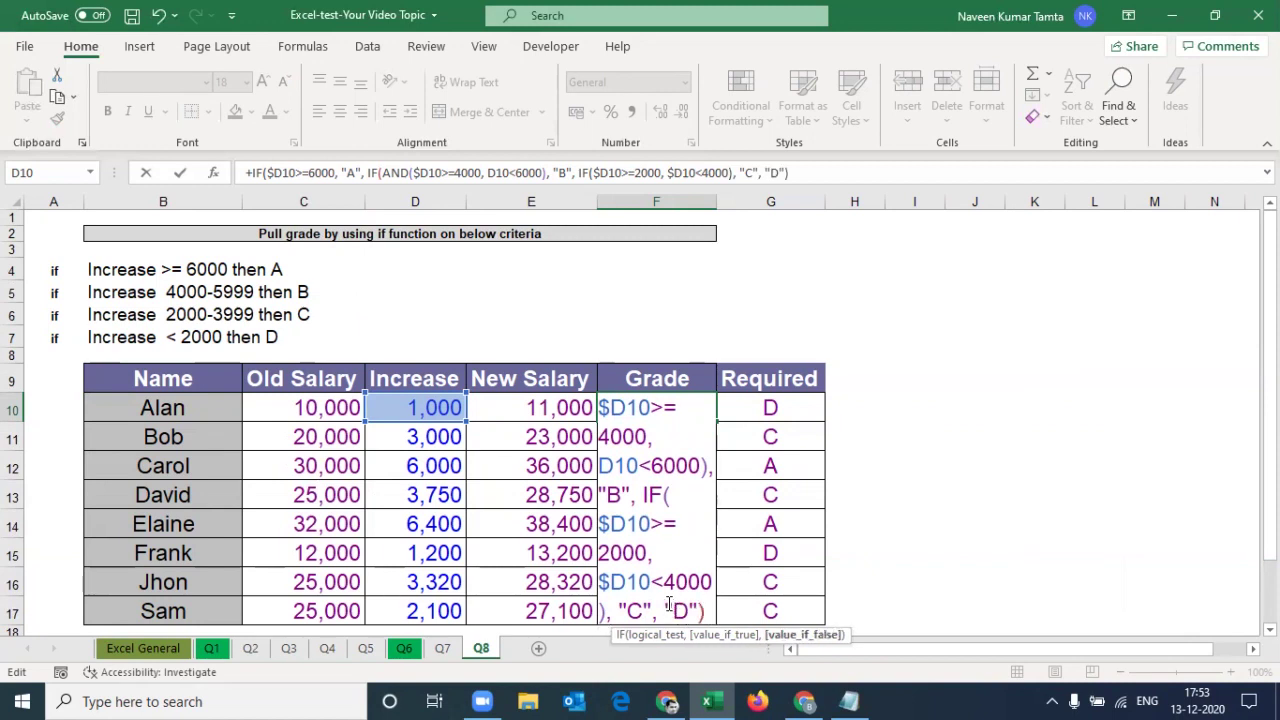
pyautogui.write(')')
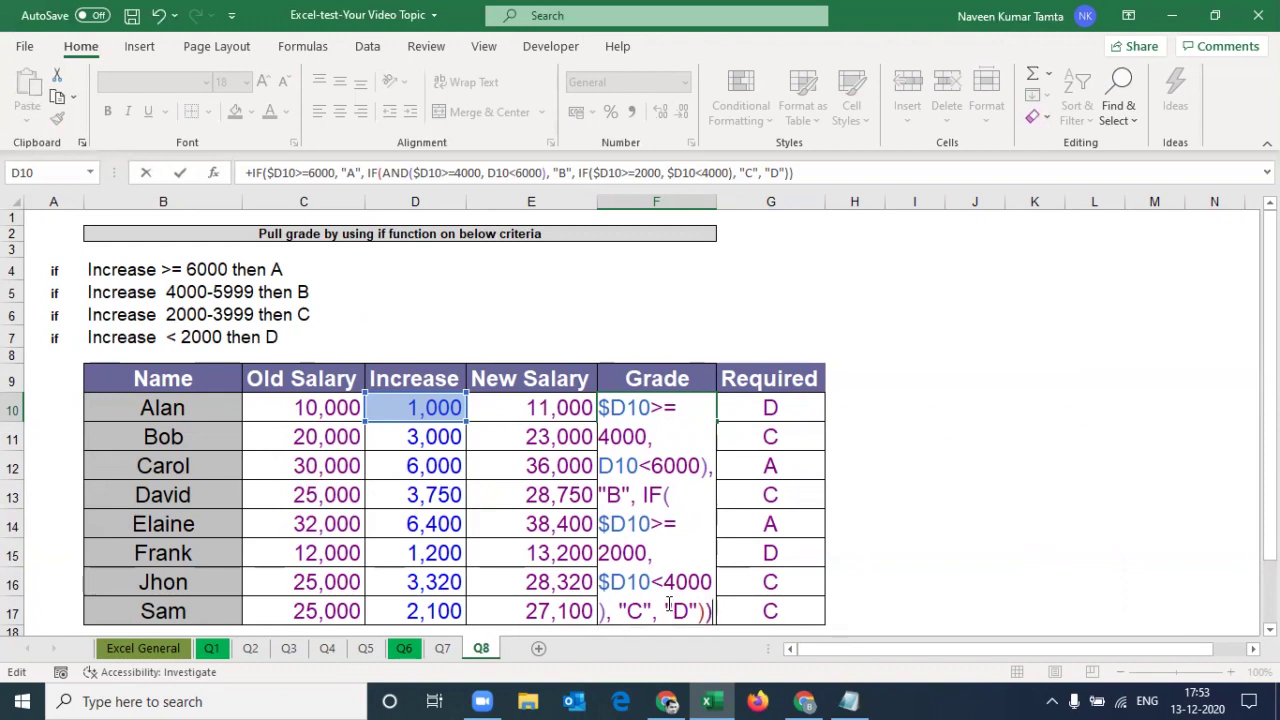
pyautogui.write(')')
pyautogui.press('Return')
pyautogui.press('Return')
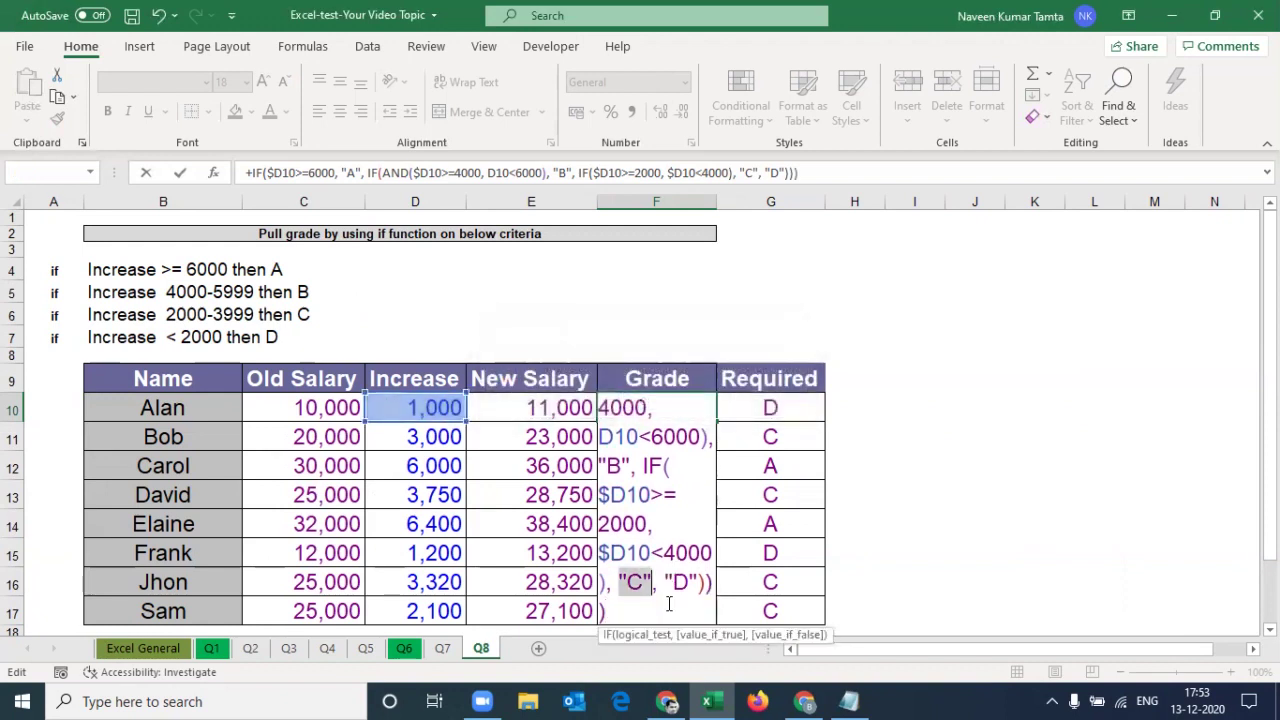
# Wrap the last condition in AND( in the formula bar and confirm F10.
pyautogui.press('Left')
pyautogui.press('Left')
pyautogui.press('Left')
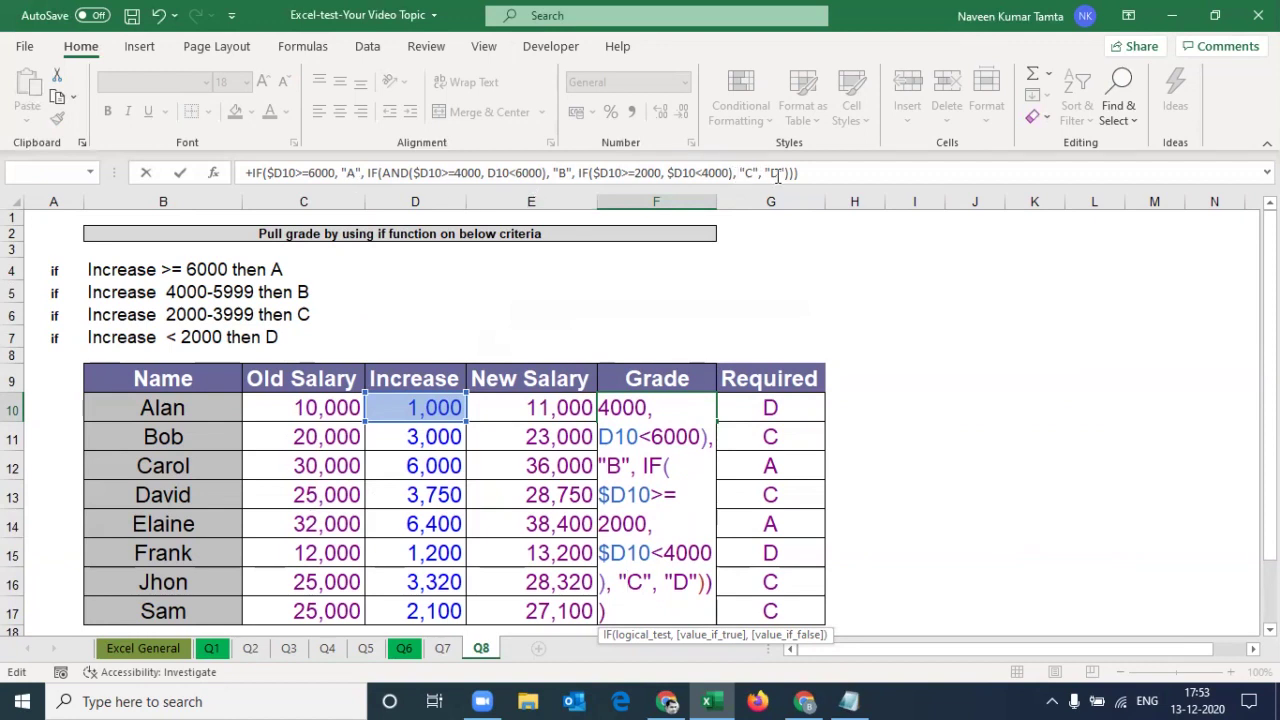
pyautogui.click(784, 174)
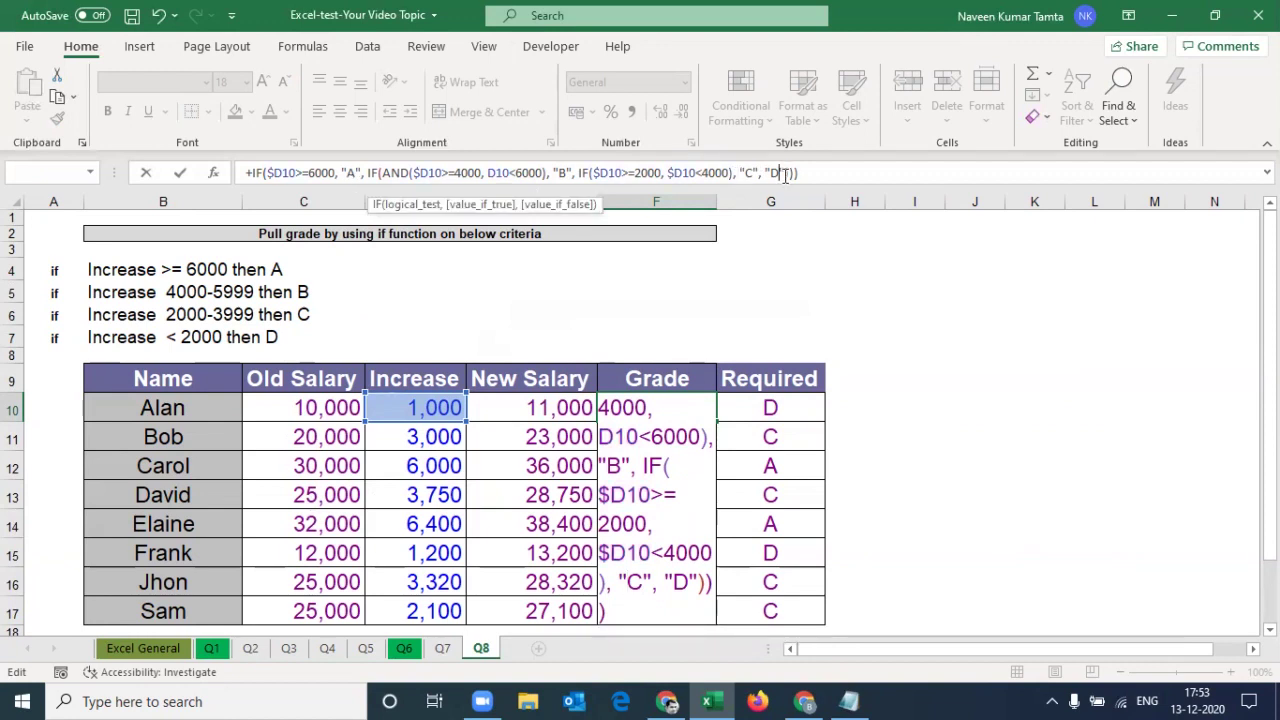
pyautogui.press('Left')
pyautogui.press('Left')
pyautogui.press('Left')
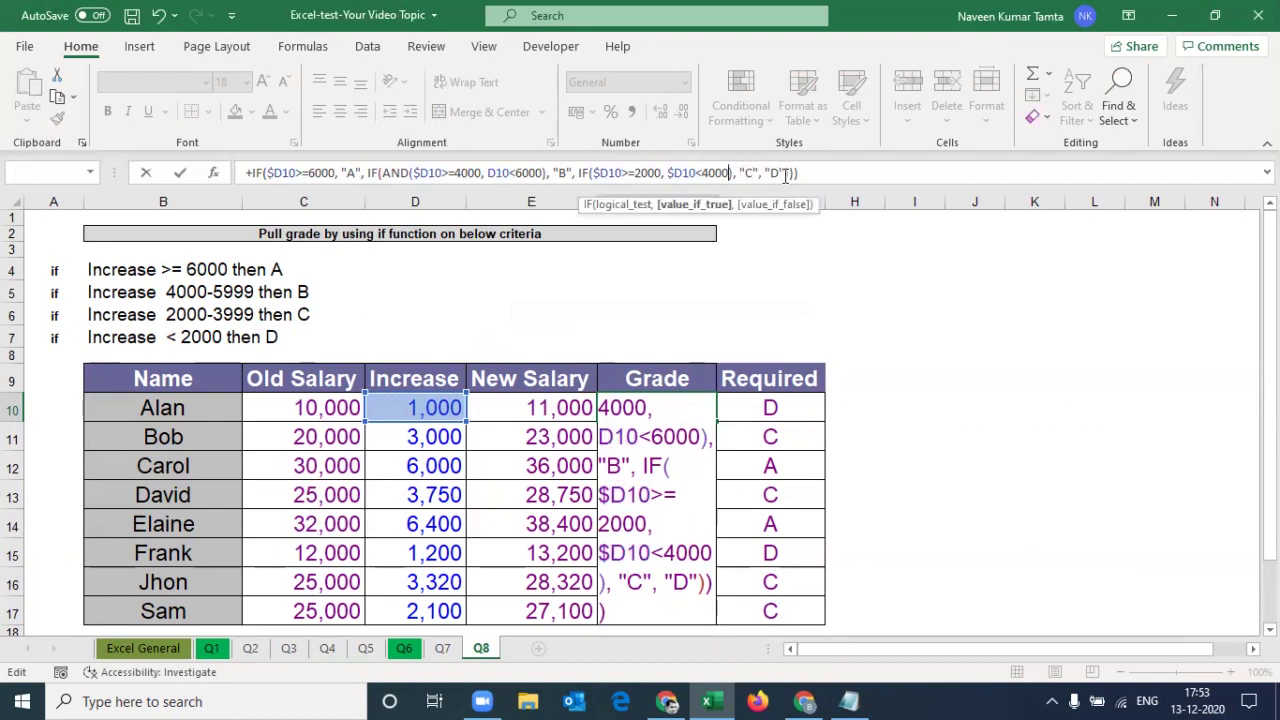
pyautogui.press('Left')
pyautogui.press('Left')
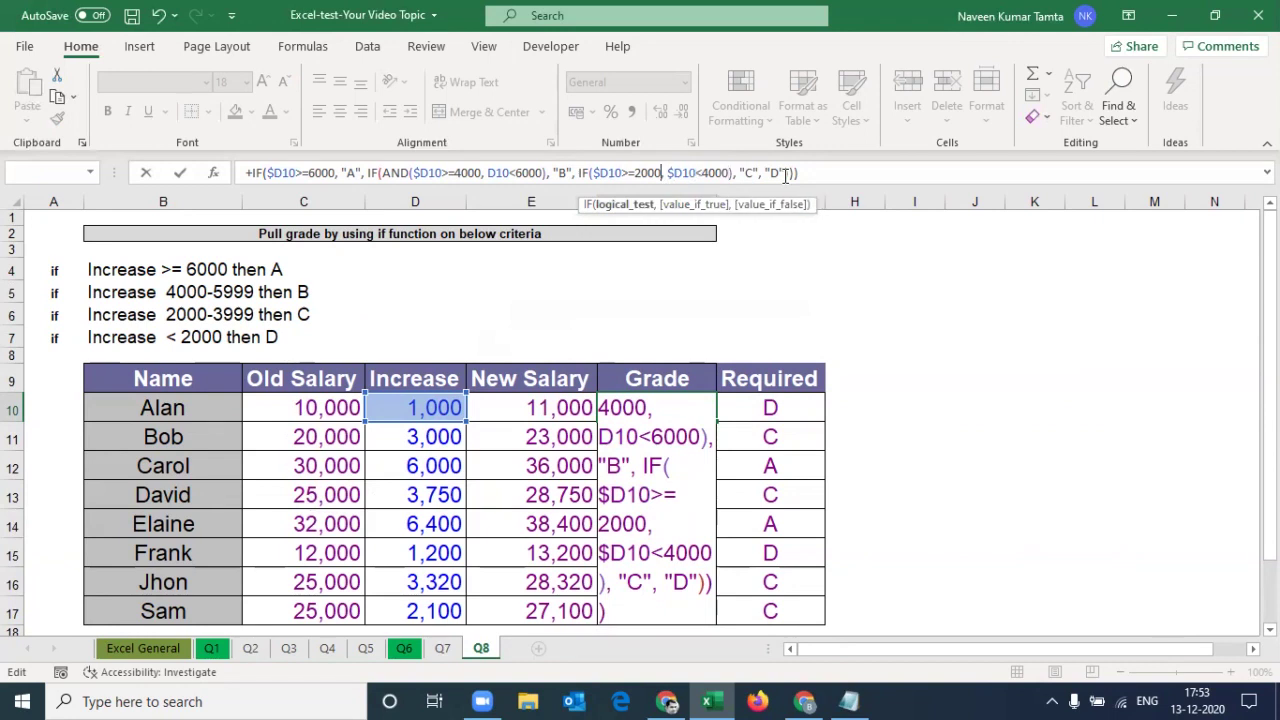
pyautogui.press('BackSpace')
pyautogui.write('(')
pyautogui.write('AND(')
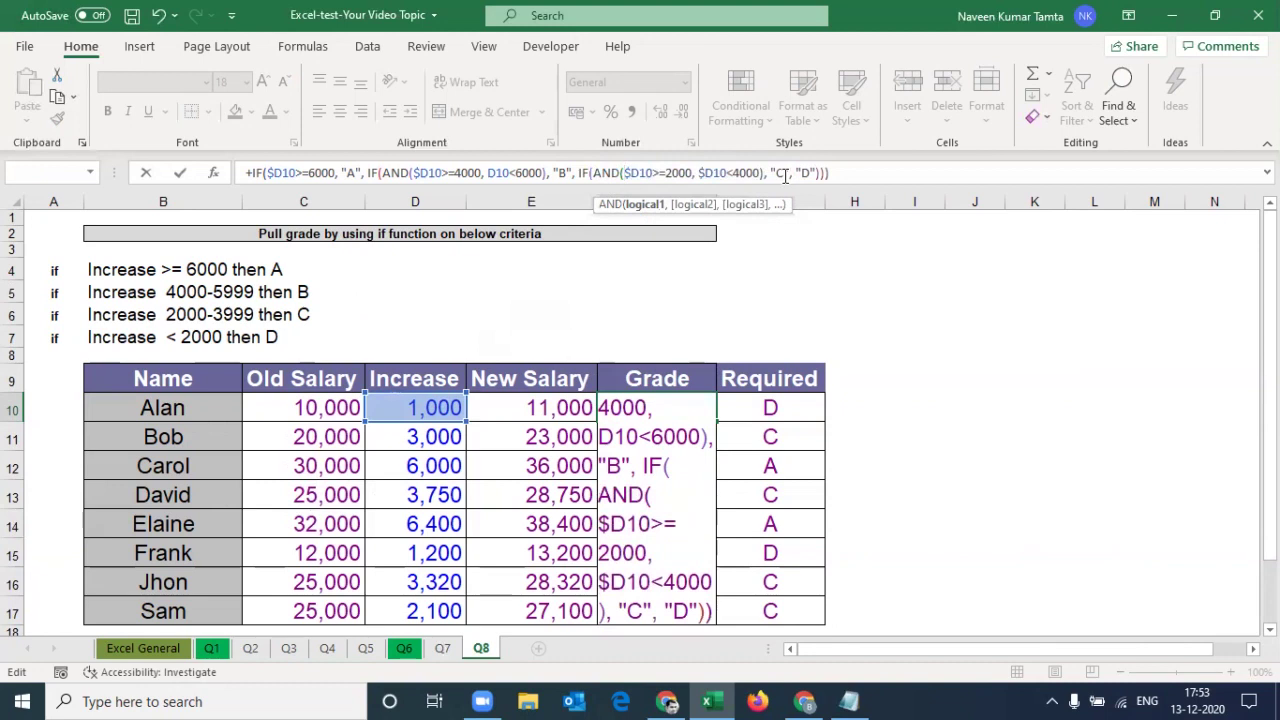
pyautogui.press('Return')
pyautogui.press('Up')
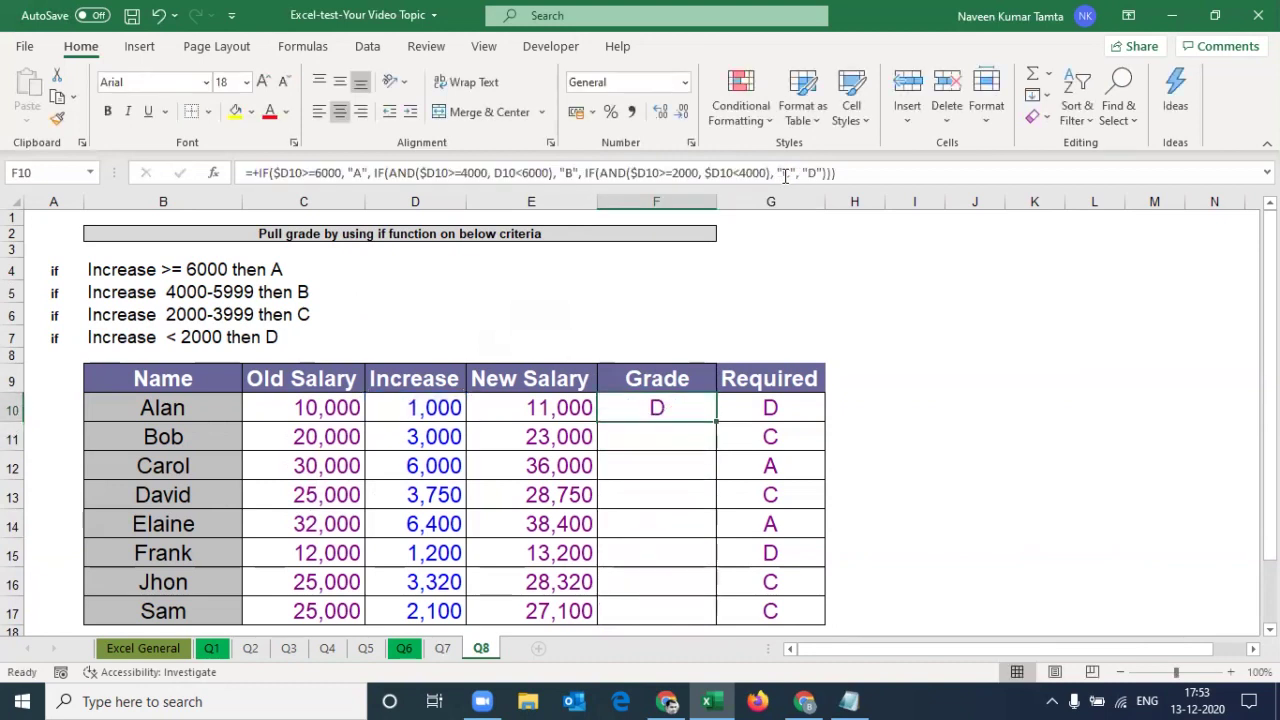
# Fill the Grade formula from F10 down to F17.
pyautogui.press('Left')
pyautogui.press('Left')
pyautogui.press('Right')
pyautogui.press('Right')
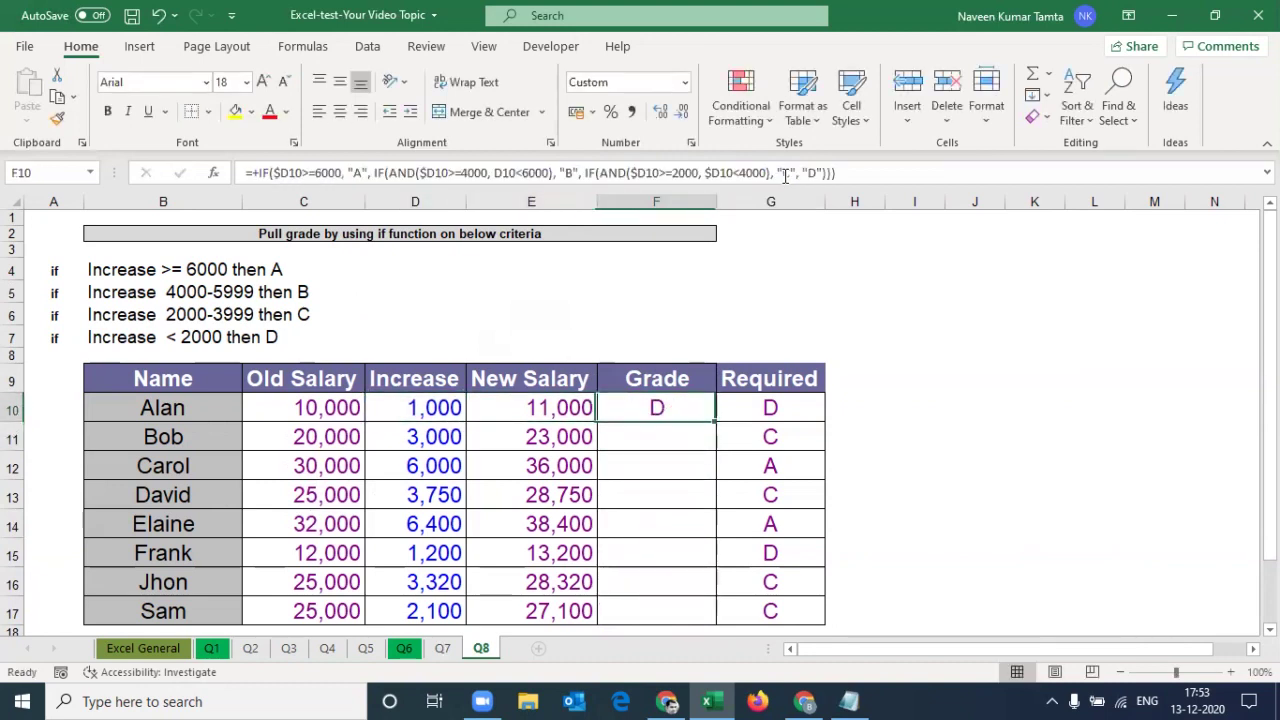
pyautogui.press('Right')
pyautogui.hotkey('shift', 'Down')
pyautogui.hotkey('shift', 'Down')
pyautogui.hotkey('shift', 'Down')
pyautogui.hotkey('shift', 'Down')
pyautogui.hotkey('shift', 'Down')
pyautogui.hotkey('shift', 'Down')
pyautogui.hotkey('shift', 'Down')
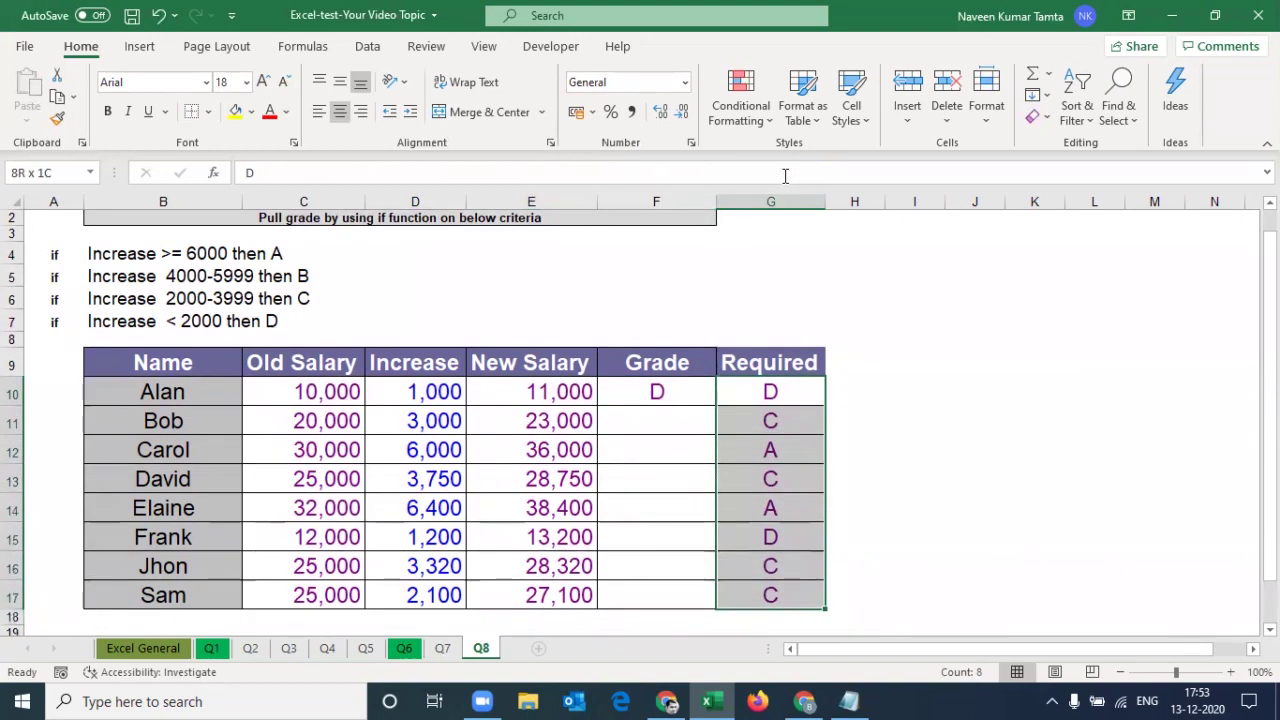
pyautogui.press('Left')
pyautogui.hotkey('shift', 'Down')
pyautogui.hotkey('shift', 'Down')
pyautogui.hotkey('shift', 'Down')
pyautogui.hotkey('shift', 'Down')
pyautogui.hotkey('shift', 'Up')
pyautogui.hotkey('ctrl', 'd')
pyautogui.hotkey('shift', 'Up')
pyautogui.hotkey('shift', 'Up')
pyautogui.hotkey('shift', 'Up')
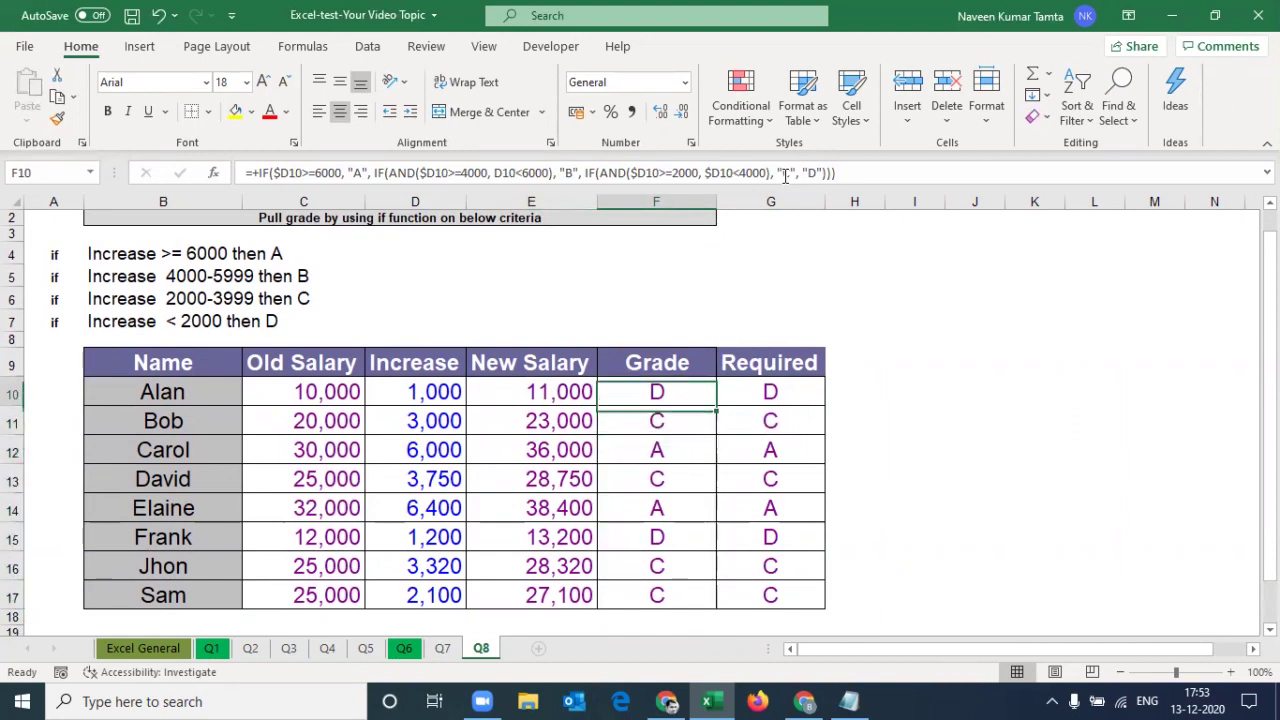
# Enter the match check =F10=G10 in H10.
pyautogui.hotkey('shift', 'Up')
pyautogui.hotkey('shift', 'Up')
pyautogui.press('Right')
pyautogui.press('Right')
pyautogui.write('=')
pyautogui.press('Left')
pyautogui.press('Left')
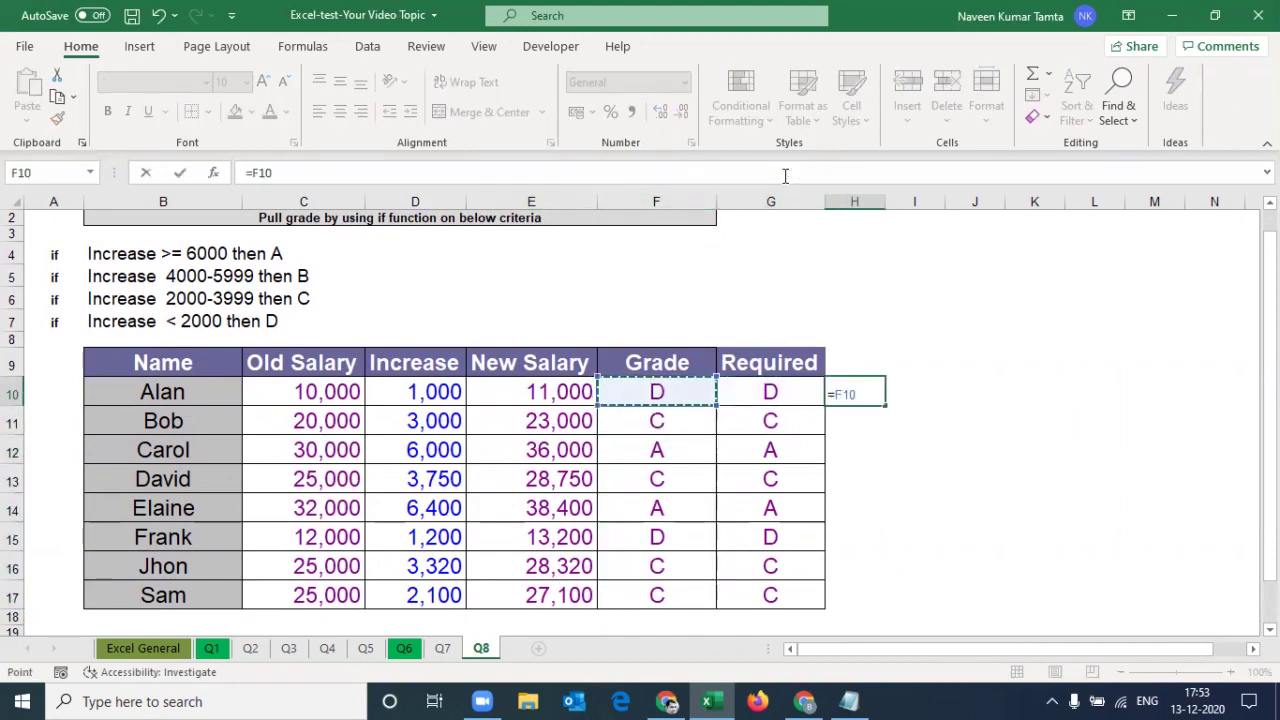
pyautogui.write('=')
pyautogui.press('Left')
pyautogui.press('Return')
pyautogui.press('Down')
pyautogui.press('Down')
pyautogui.press('Down')
# Fill the match check down to H17 and review the Grade column up to Sam's row.
pyautogui.hotkey('shift', 'Up')
pyautogui.hotkey('shift', 'Up')
pyautogui.hotkey('shift', 'Up')
pyautogui.hotkey('ctrl', 'd')
pyautogui.press('Down')
pyautogui.press('Up')
pyautogui.hotkey('shift', 'Up')
pyautogui.hotkey('shift', 'Up')
pyautogui.hotkey('shift', 'Up')
pyautogui.hotkey('shift', 'Up')
pyautogui.hotkey('shift', 'Up')
pyautogui.hotkey('shift', 'Up')
pyautogui.hotkey('shift', 'Up')
pyautogui.press('Left')
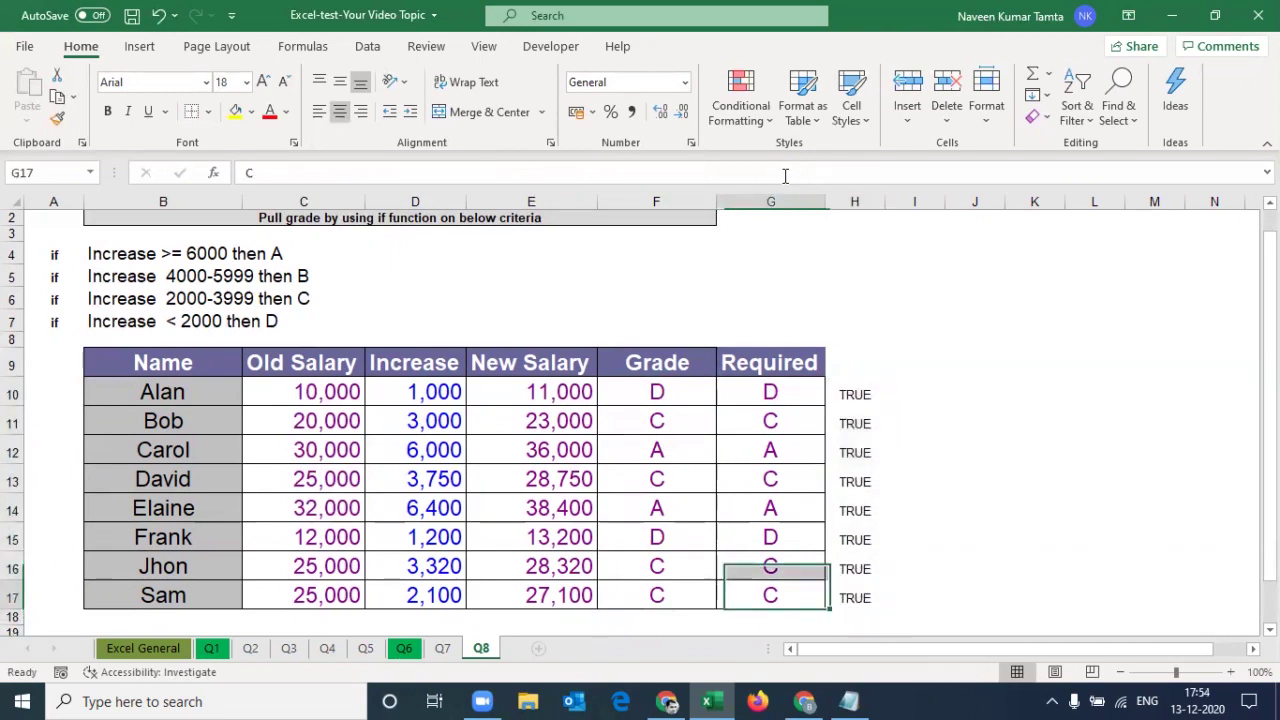
pyautogui.press('Left')
pyautogui.press('Up')
pyautogui.press('Up')
pyautogui.press('Up')
pyautogui.press('Up')
pyautogui.press('Up')
pyautogui.press('Up')
pyautogui.press('Up')
pyautogui.press('Up')
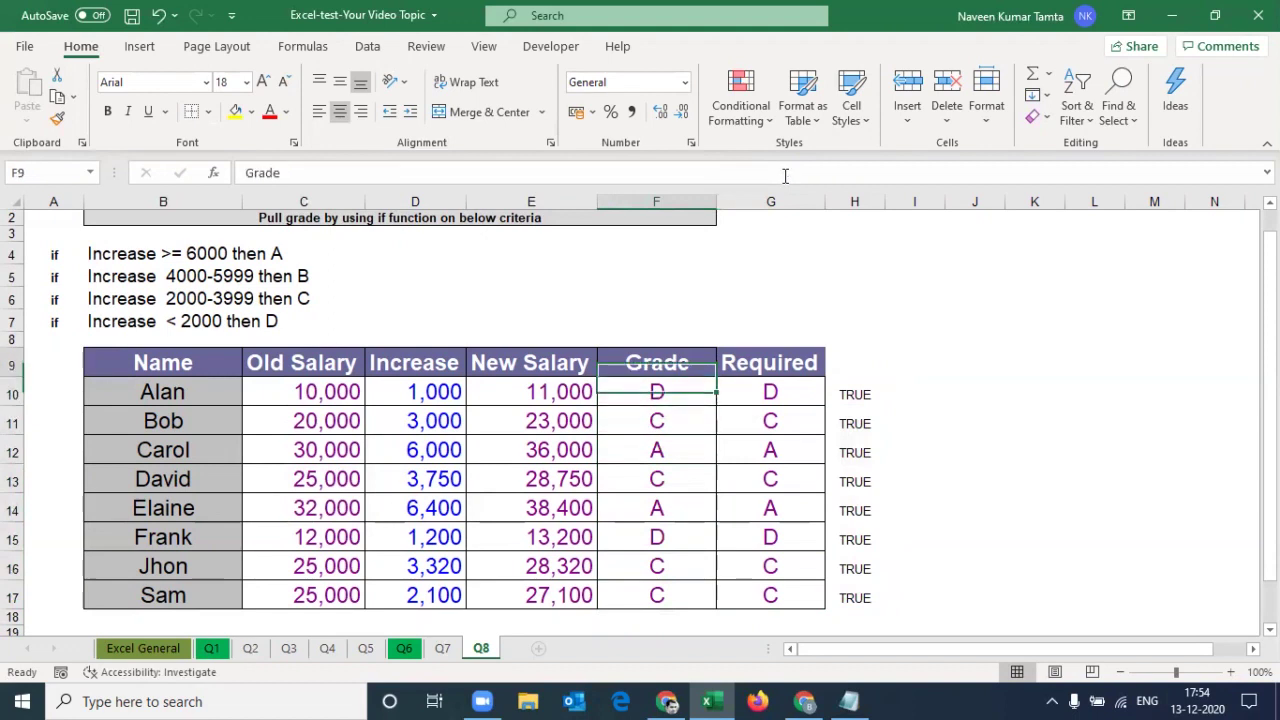
pyautogui.press('Down')
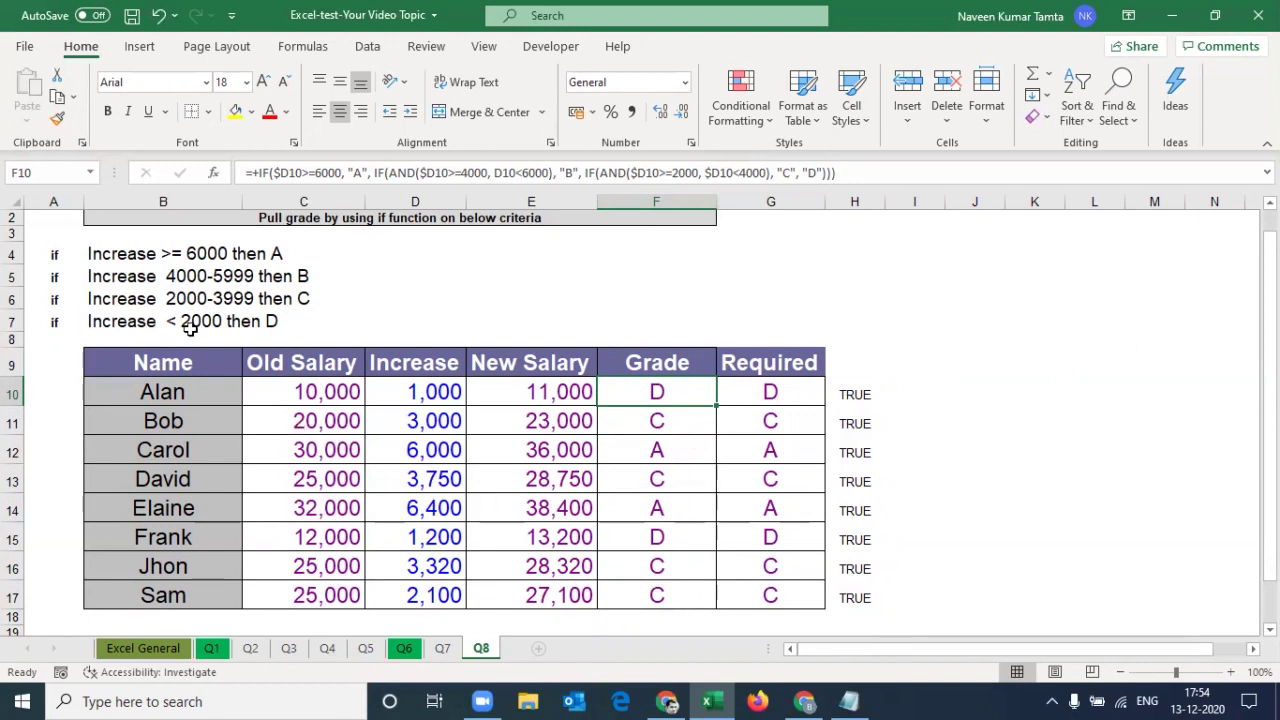
pyautogui.click(120, 326)
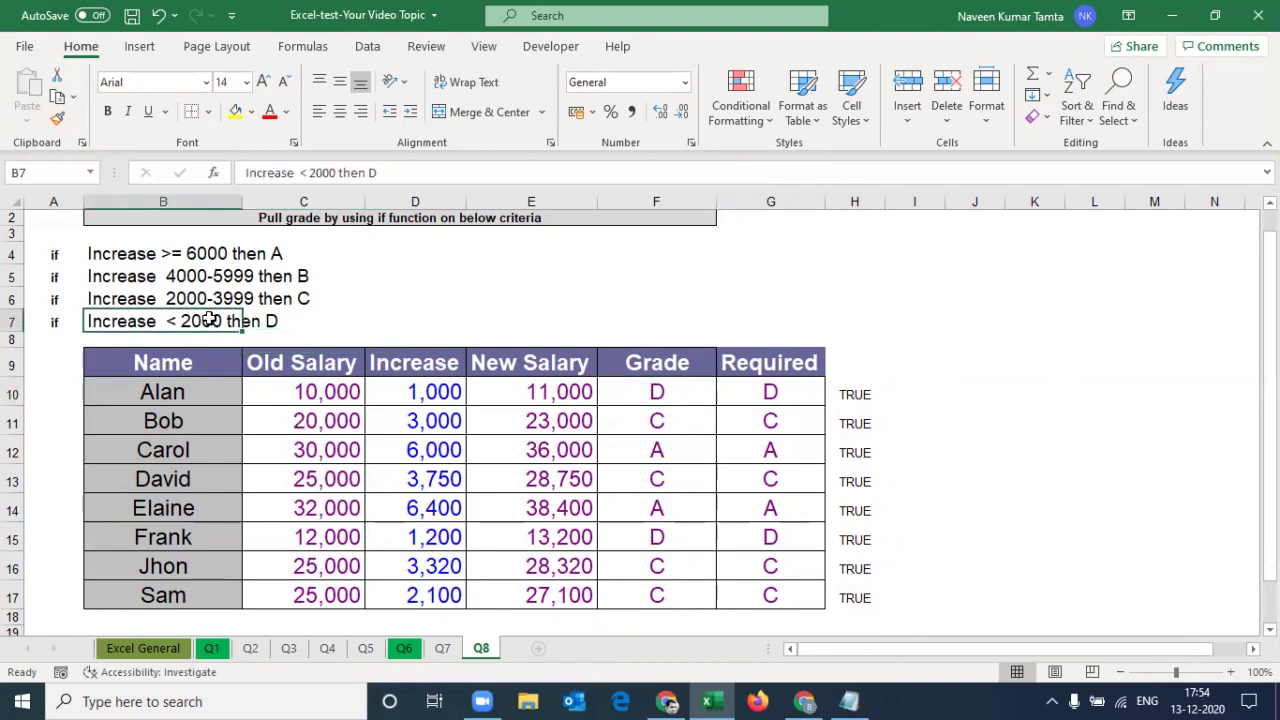
pyautogui.click(784, 387)
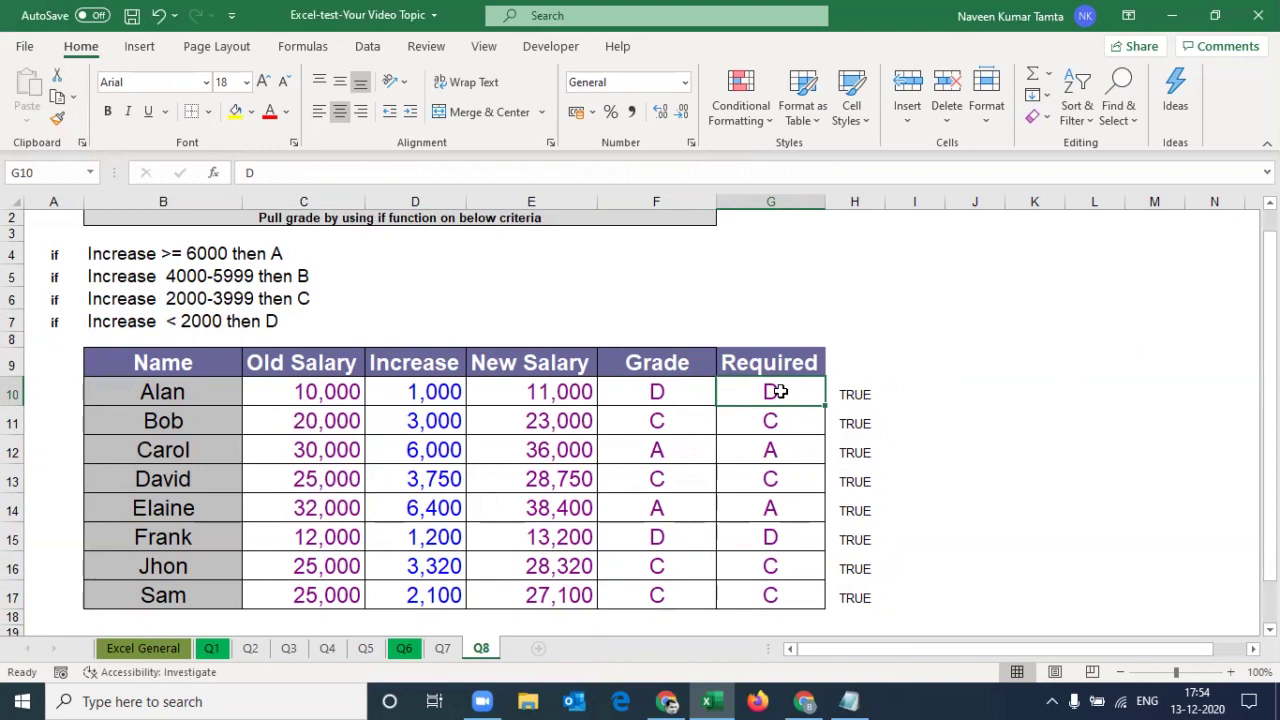
pyautogui.click(131, 255)
pyautogui.moveTo(131, 255); pyautogui.dragTo(140, 321)
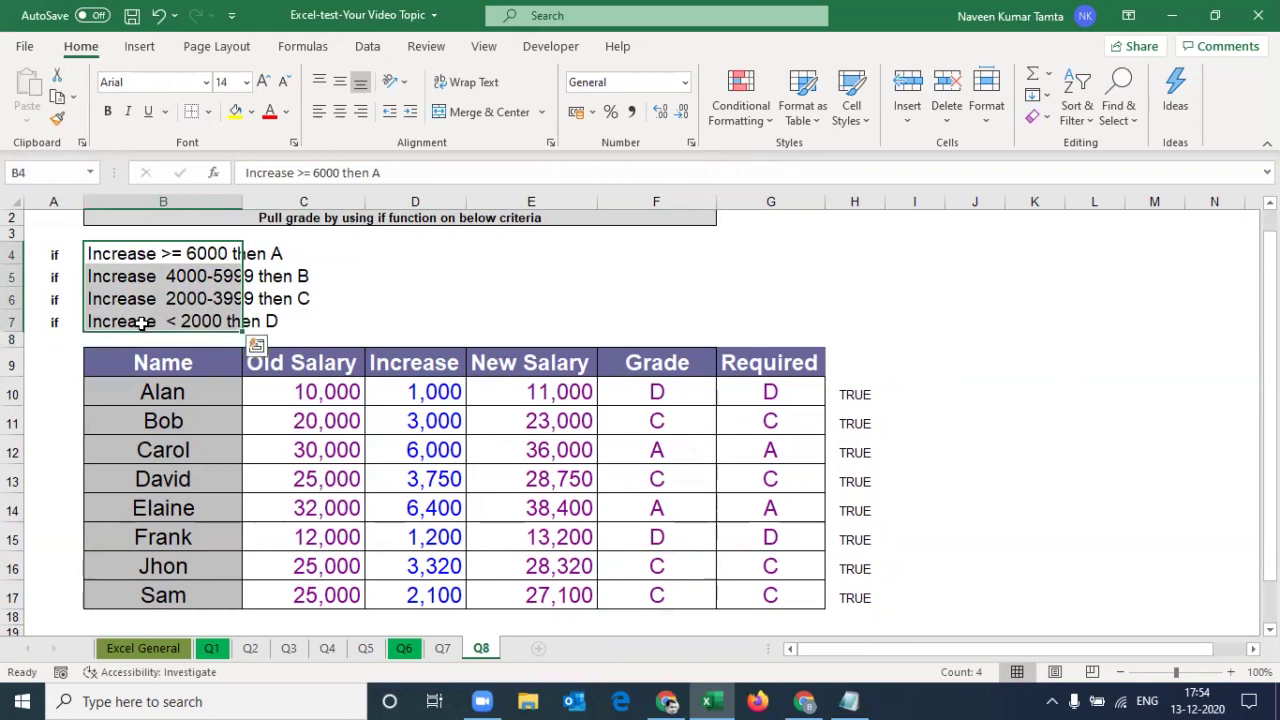
pyautogui.moveTo(226, 261); pyautogui.dragTo(216, 254)
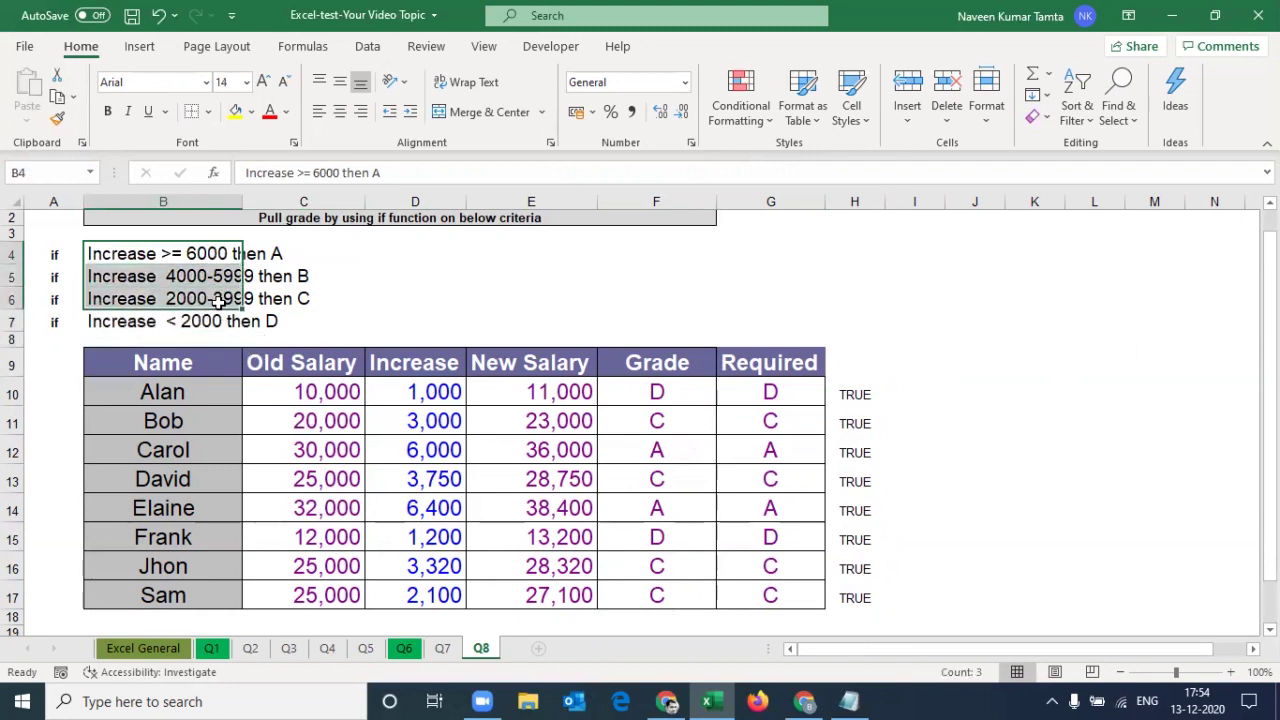
pyautogui.click(112, 322)
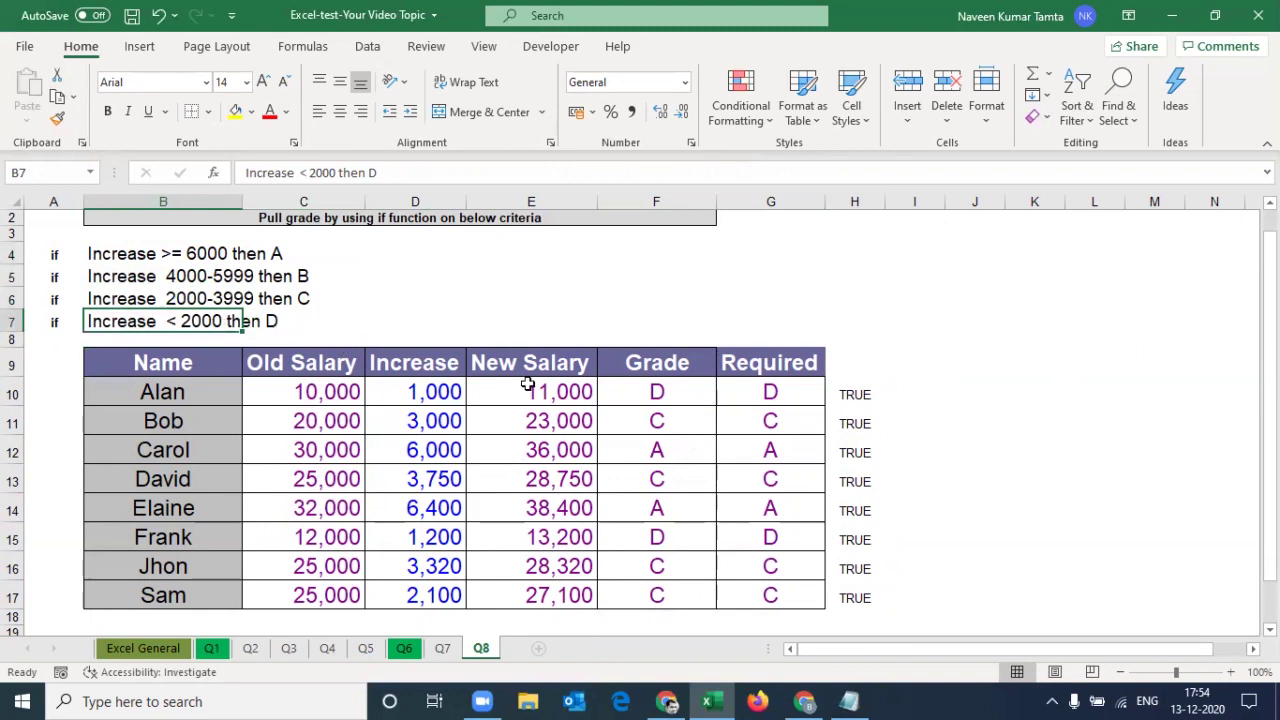
pyautogui.moveTo(662, 398); pyautogui.dragTo(671, 593)
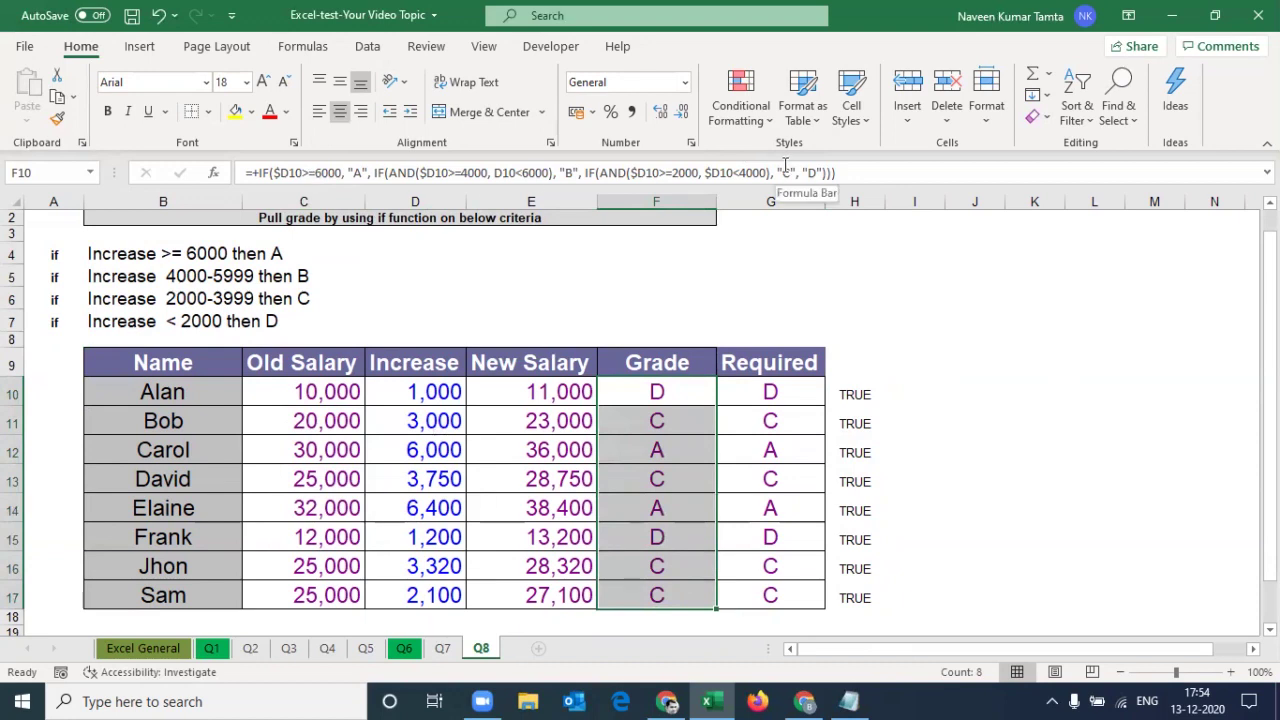
pyautogui.click(687, 360)
pyautogui.hotkey('ctrl', 'Left')
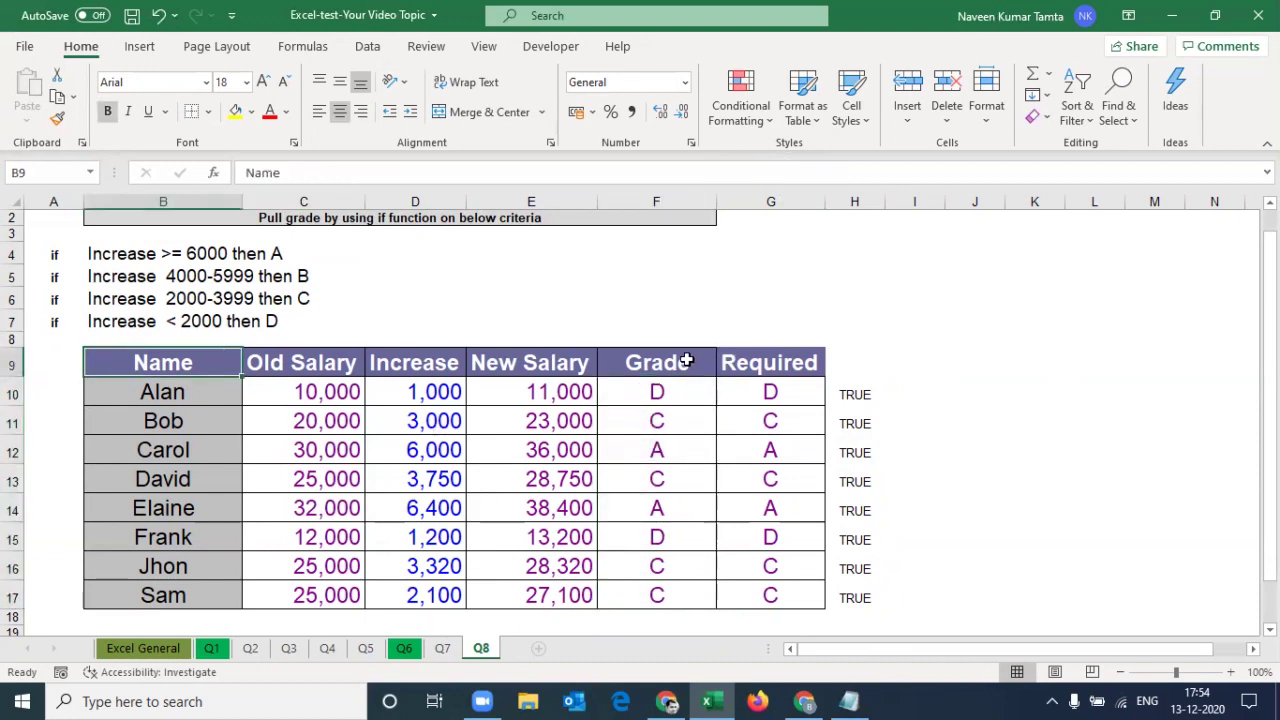
# Return to the Excel General sheet and move up the question list to the Note: cell.
pyautogui.hotkey('ctrl', 'pageup')
pyautogui.hotkey('ctrl', 'pageup')
pyautogui.hotkey('ctrl', 'pageup')
pyautogui.hotkey('ctrl', 'pageup')
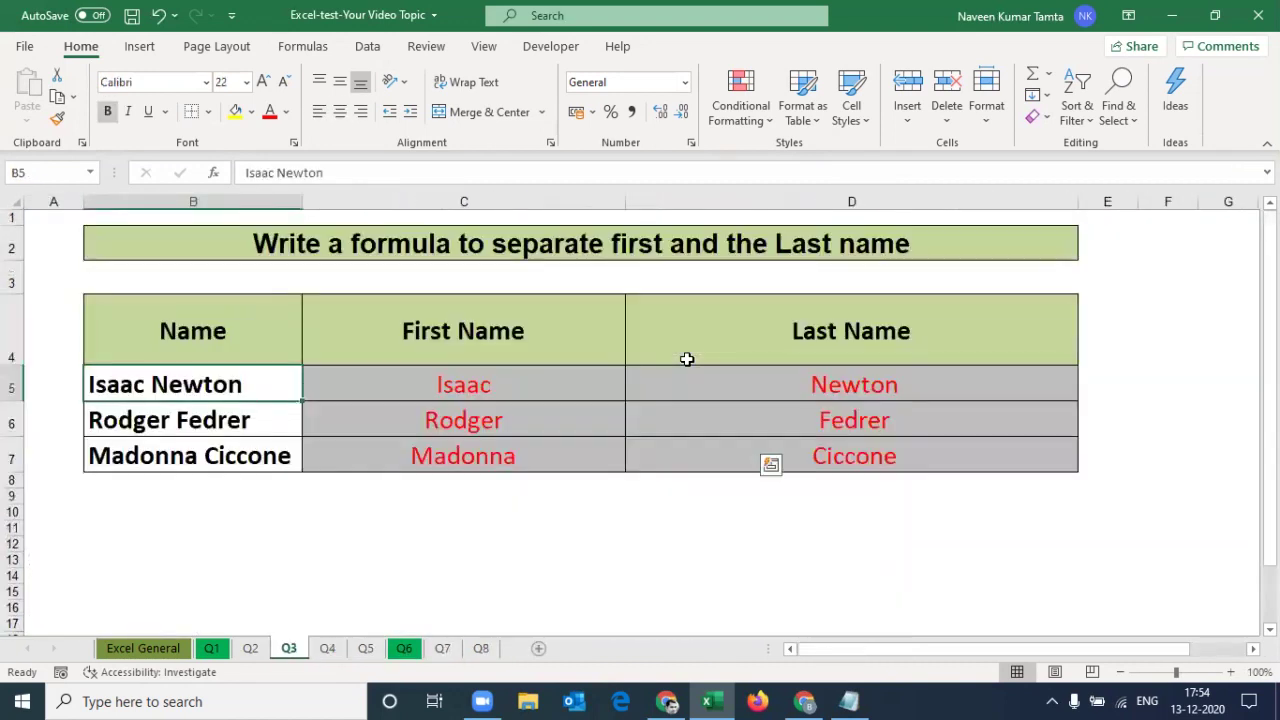
pyautogui.hotkey('ctrl', 'pageup')
pyautogui.hotkey('ctrl', 'pageup')
pyautogui.hotkey('ctrl', 'pageup')
pyautogui.hotkey('ctrl', 'Up')
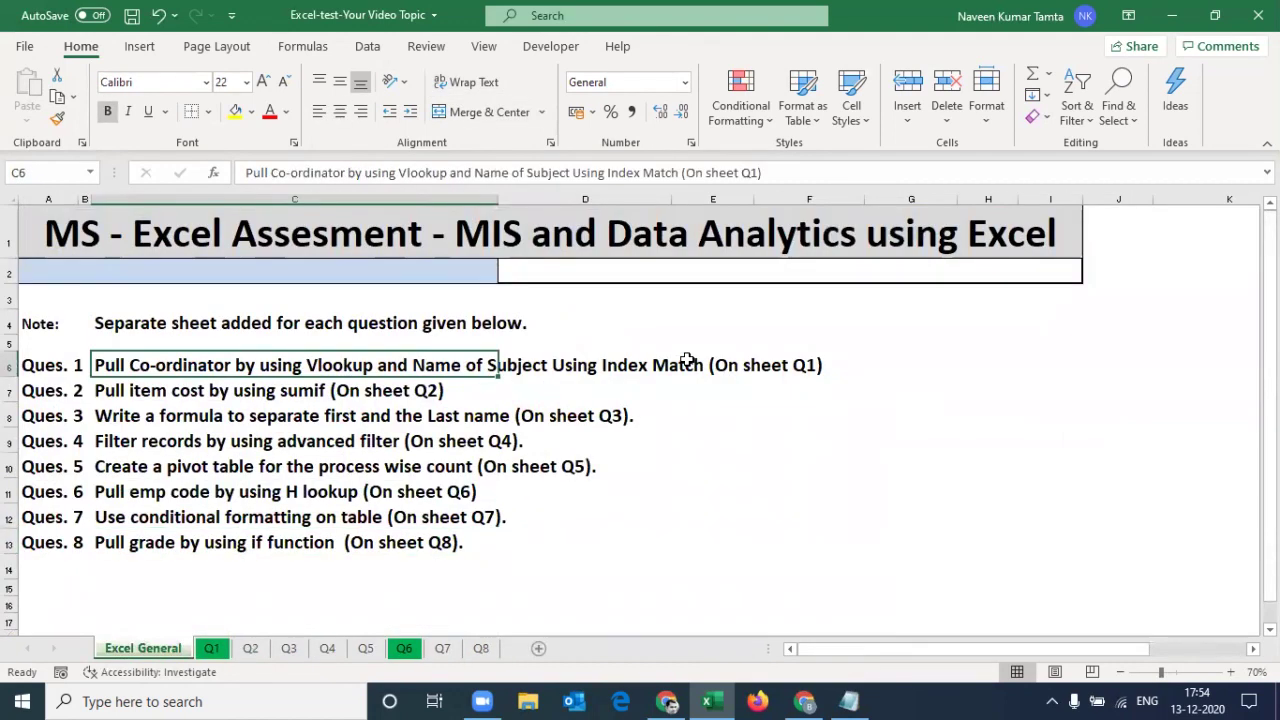
pyautogui.hotkey('ctrl', 'Up')
pyautogui.hotkey('ctrl', 'Left')
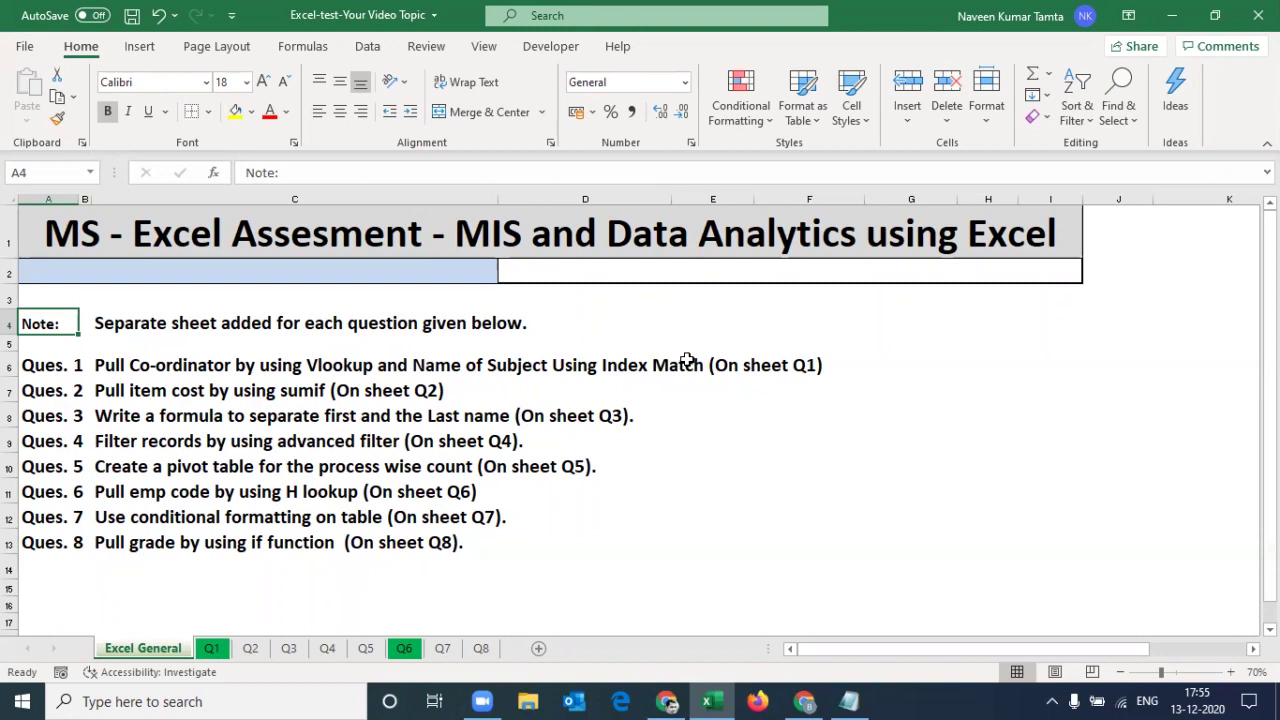
pyautogui.press('Right')
pyautogui.press('Right')
pyautogui.press('Left')
pyautogui.press('Left')
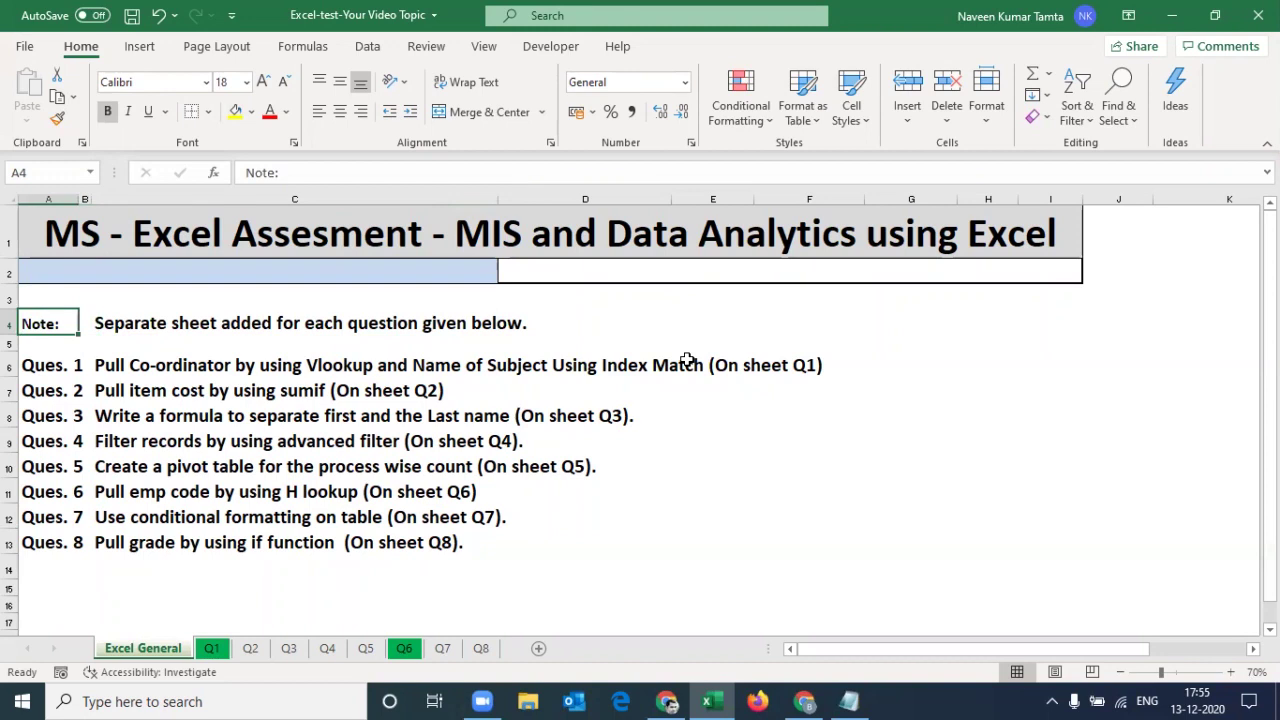